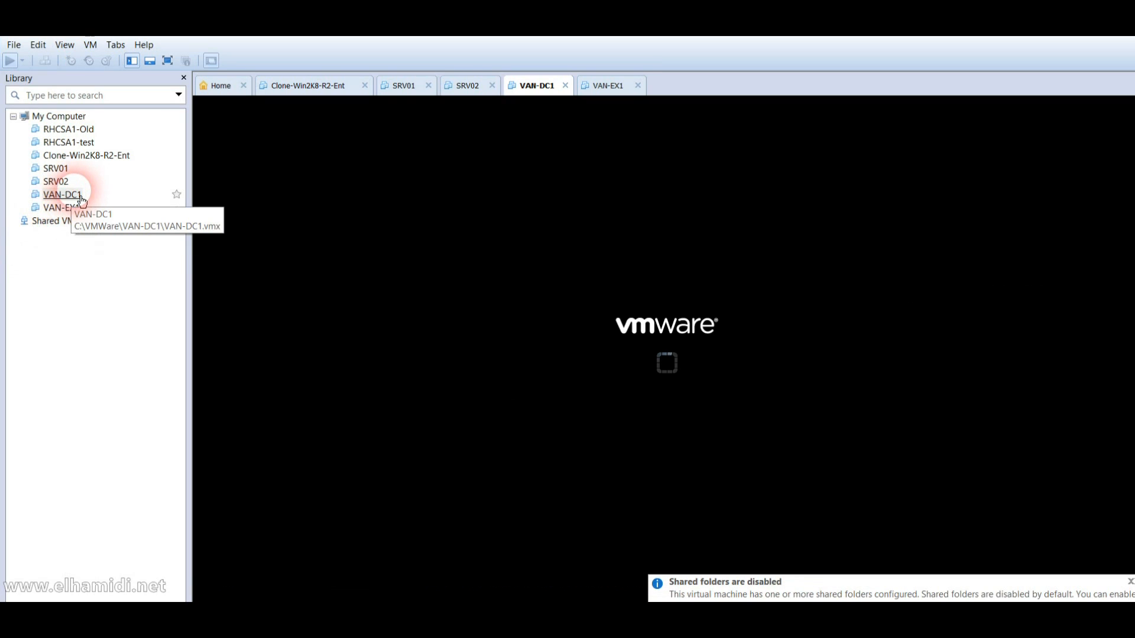
Step: Power on VAN-EX1, then return to VAN-DC1's console after checking VAN-EX1's boot
click(69, 209)
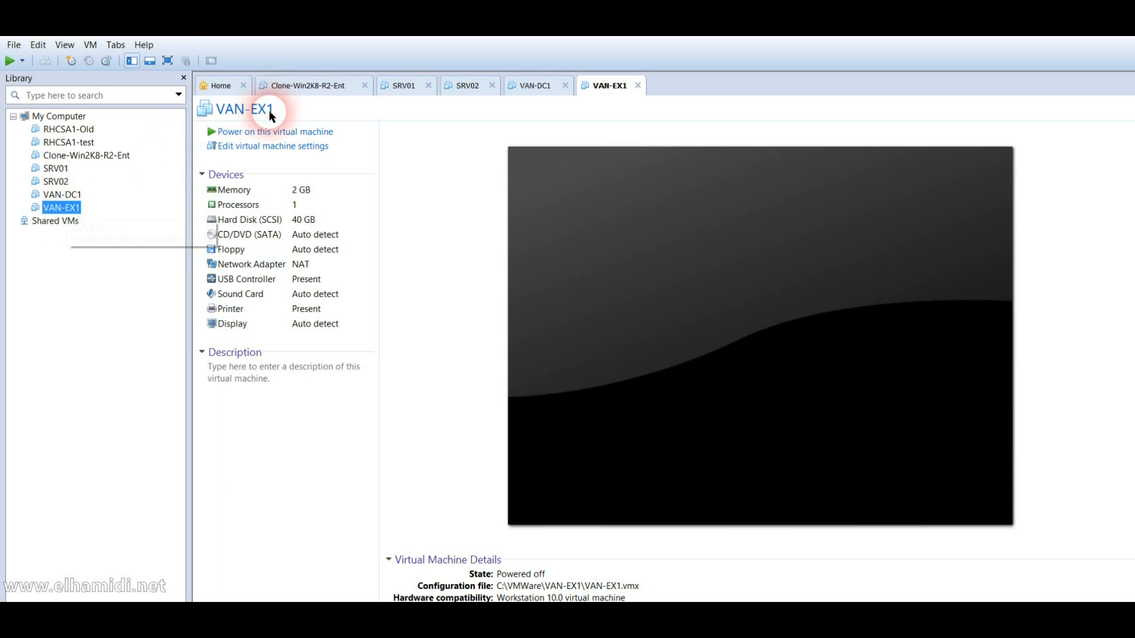
click(272, 137)
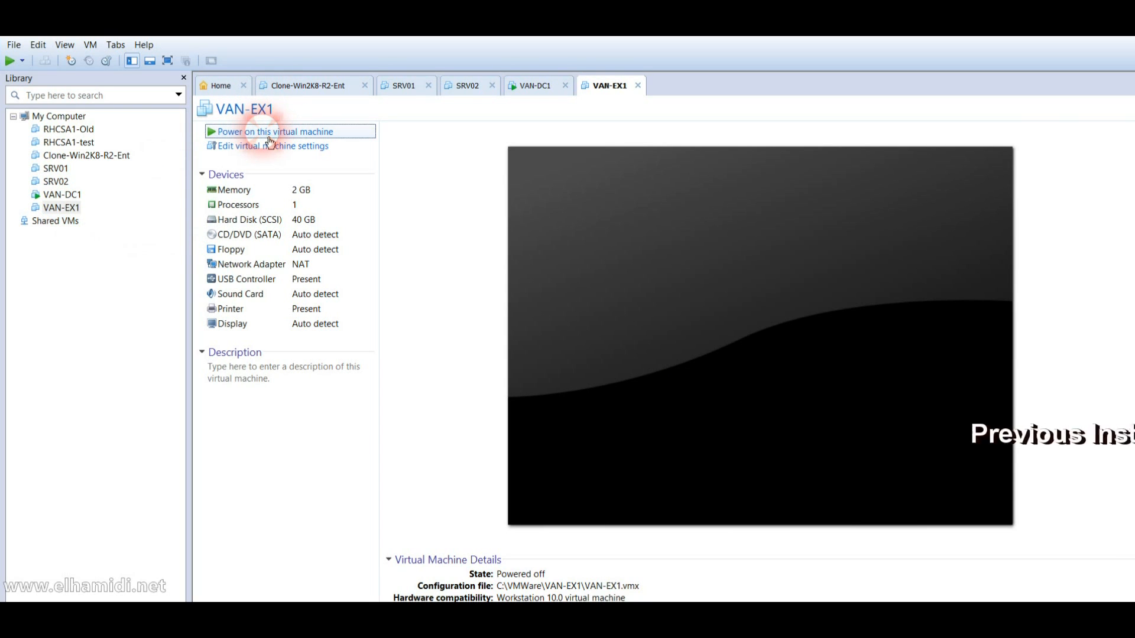
click(65, 195)
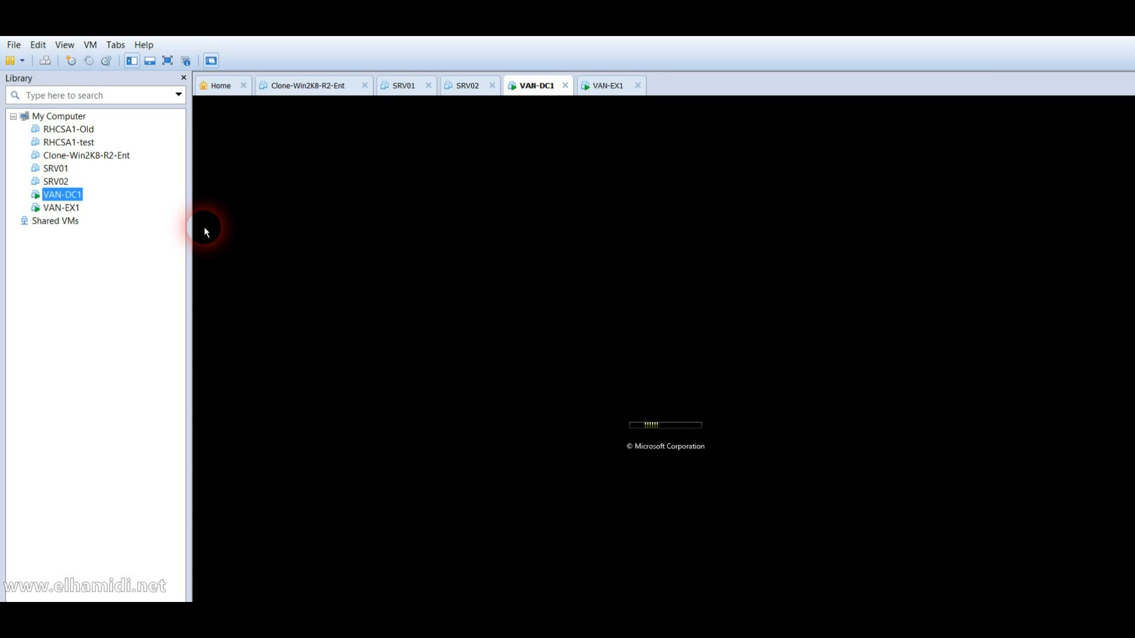
click(79, 213)
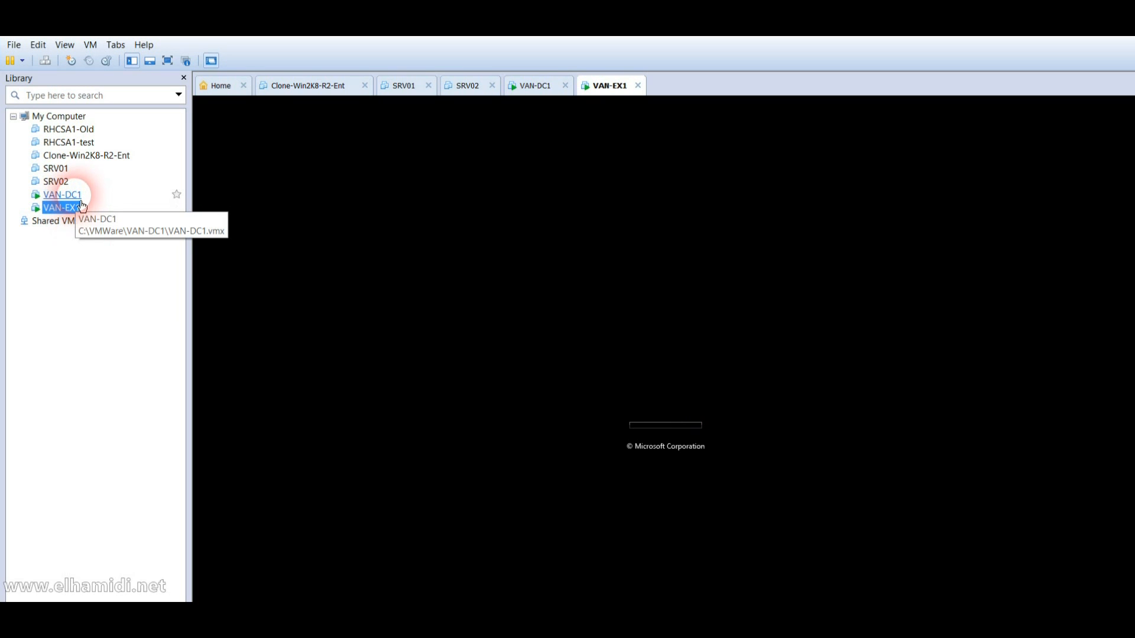
click(81, 207)
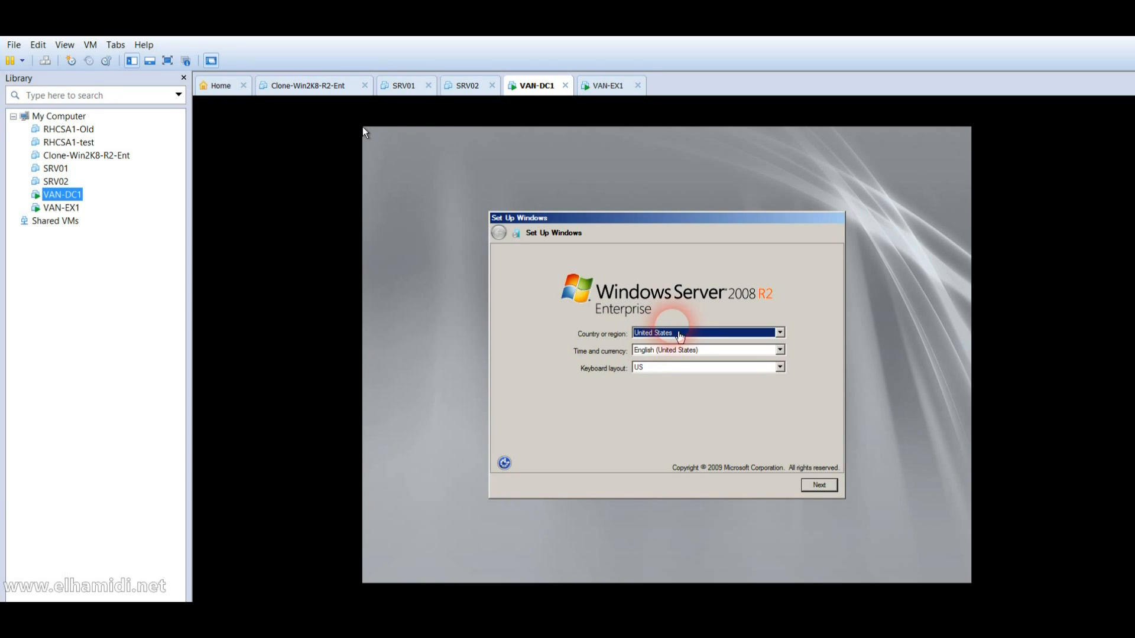
Step: Set VAN-DC1's country or region to Canada and continue
click(678, 340)
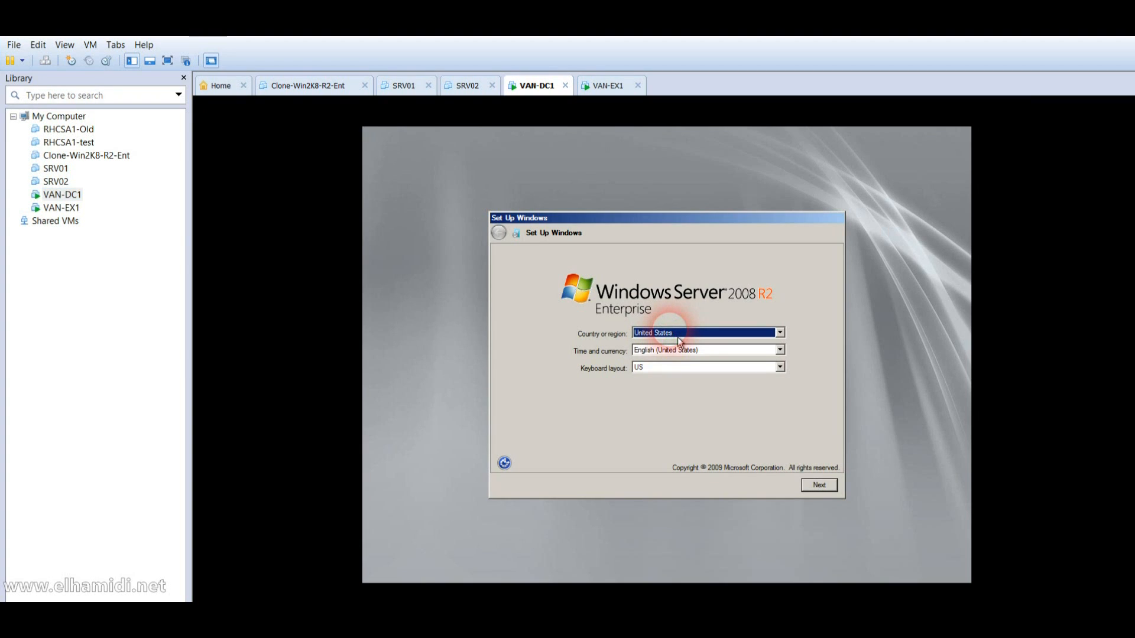
click(678, 340)
key(c)
key(c)
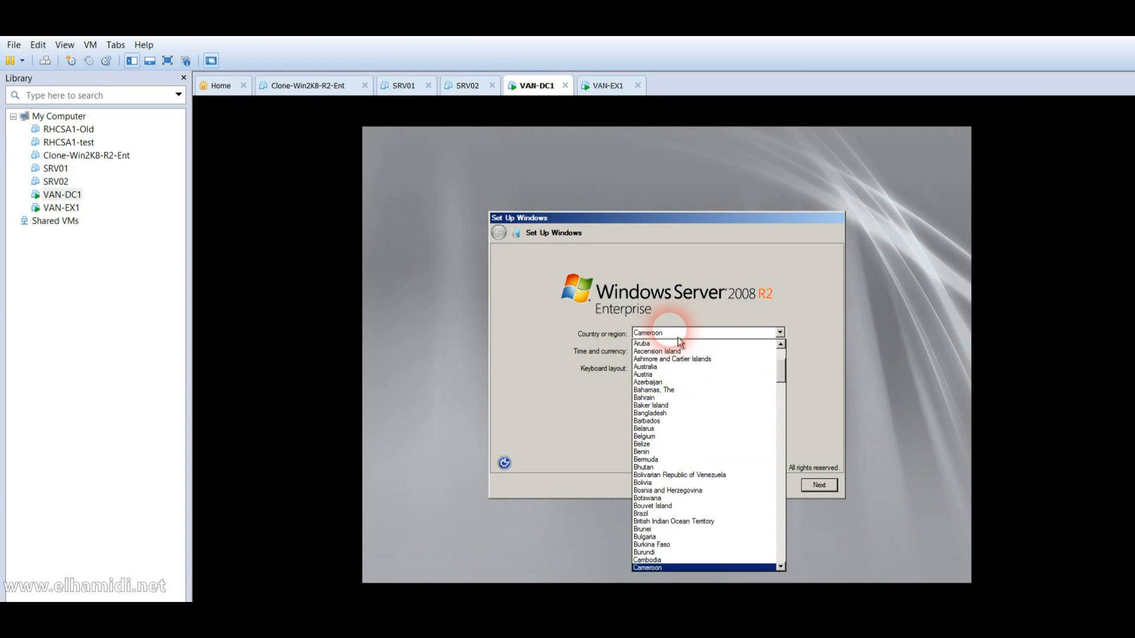
key(c)
key(Return)
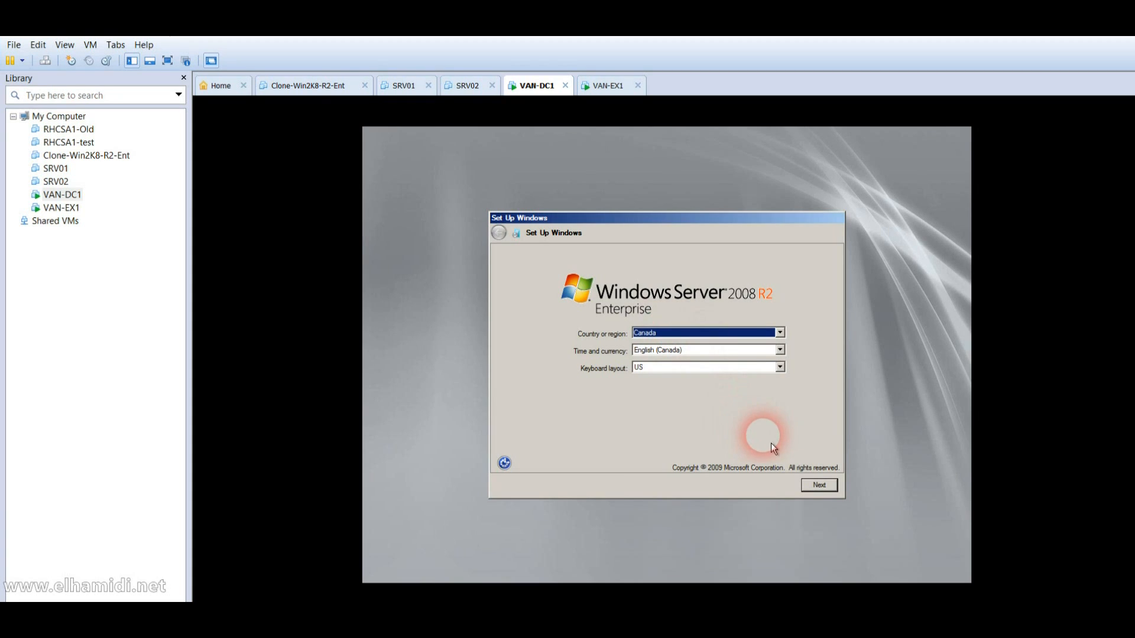
click(831, 496)
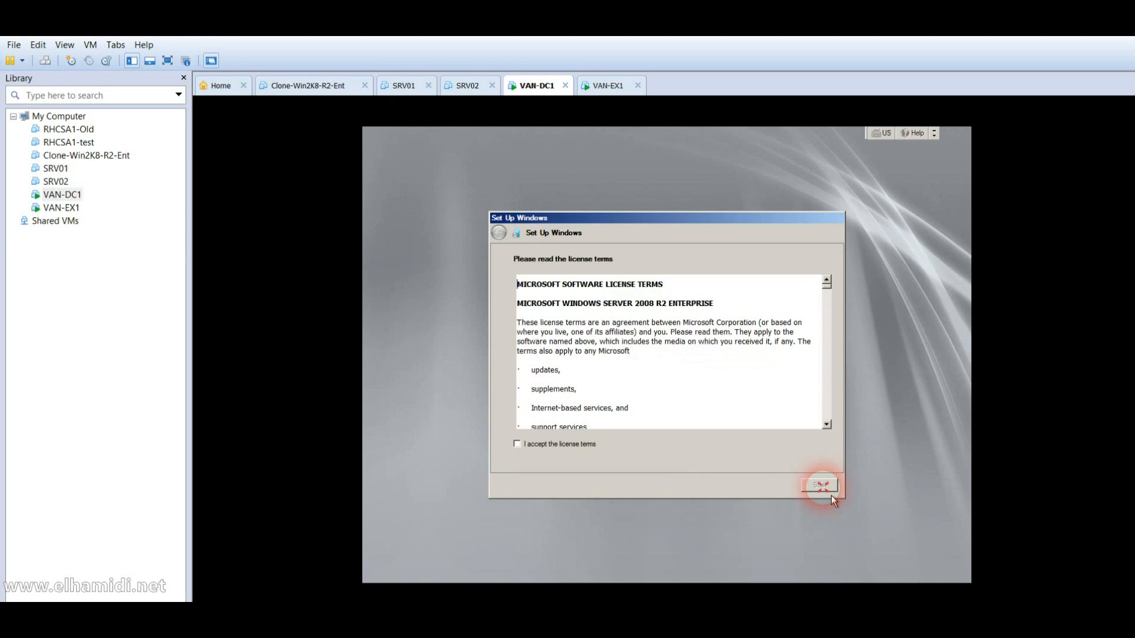
Step: Accept the license terms, start VAN-DC1's setup, and switch to VAN-EX1
click(590, 452)
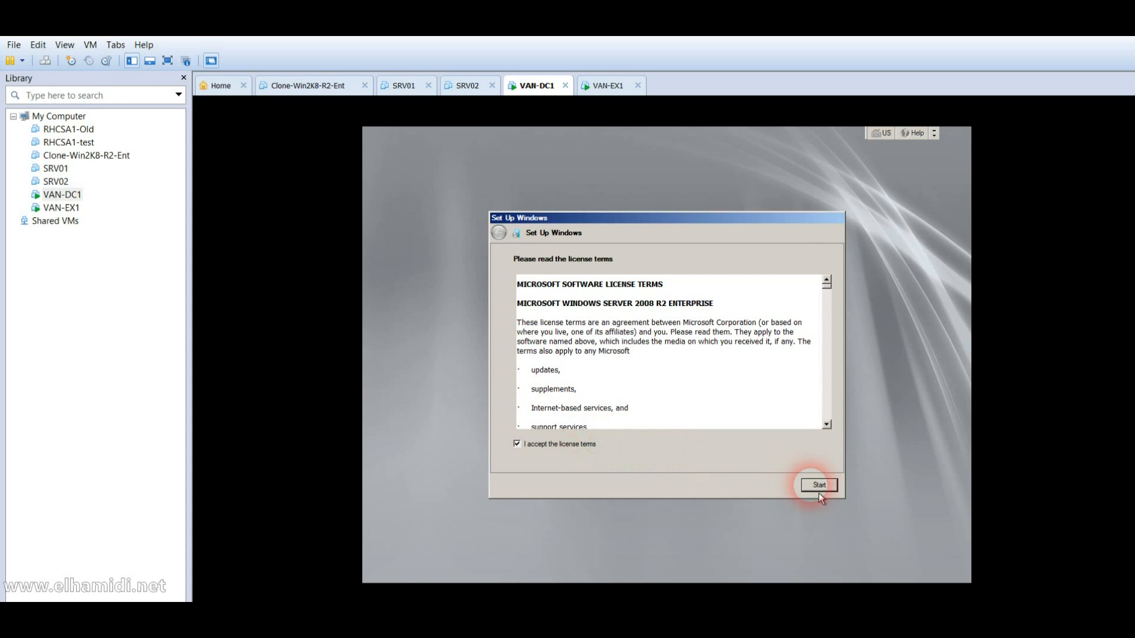
click(820, 491)
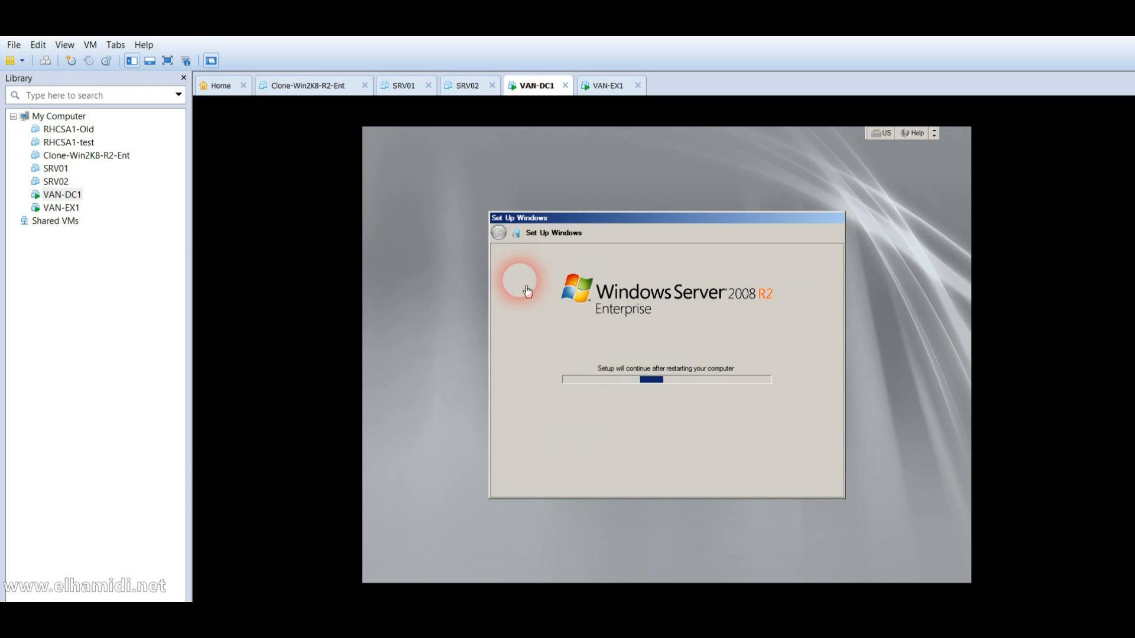
click(48, 208)
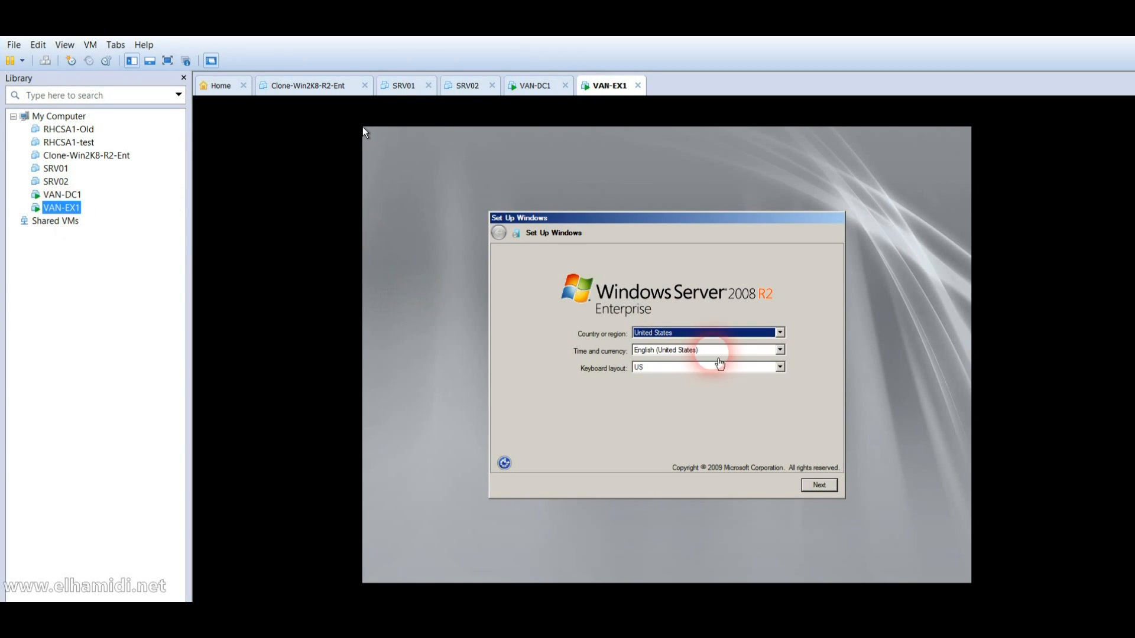
Step: Set VAN-EX1's country or region to Canada and continue
click(737, 340)
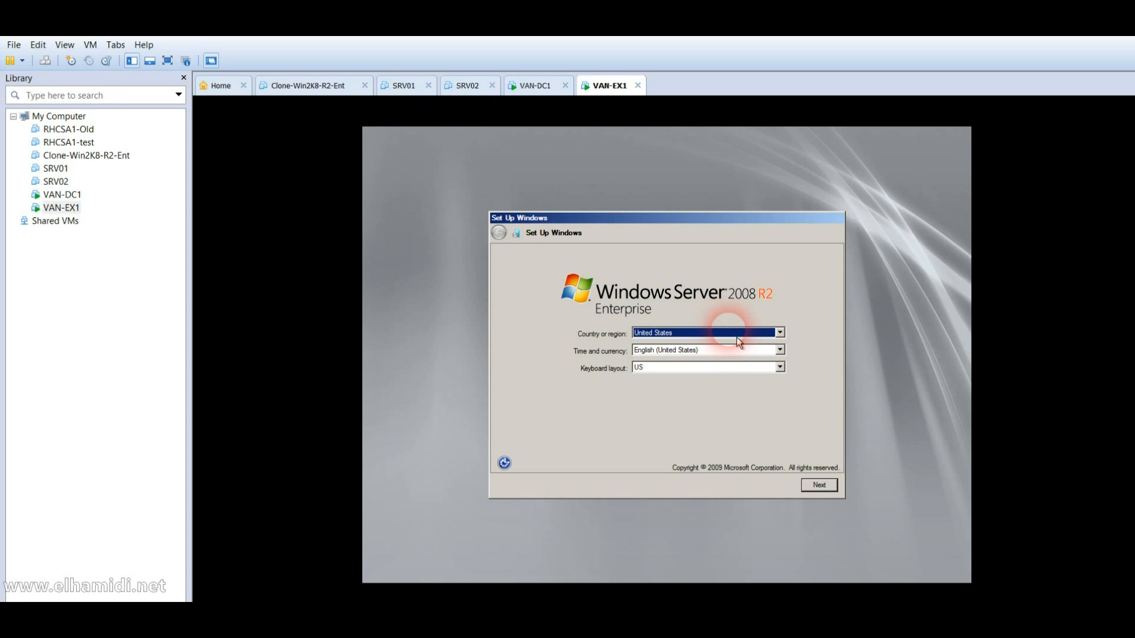
click(738, 339)
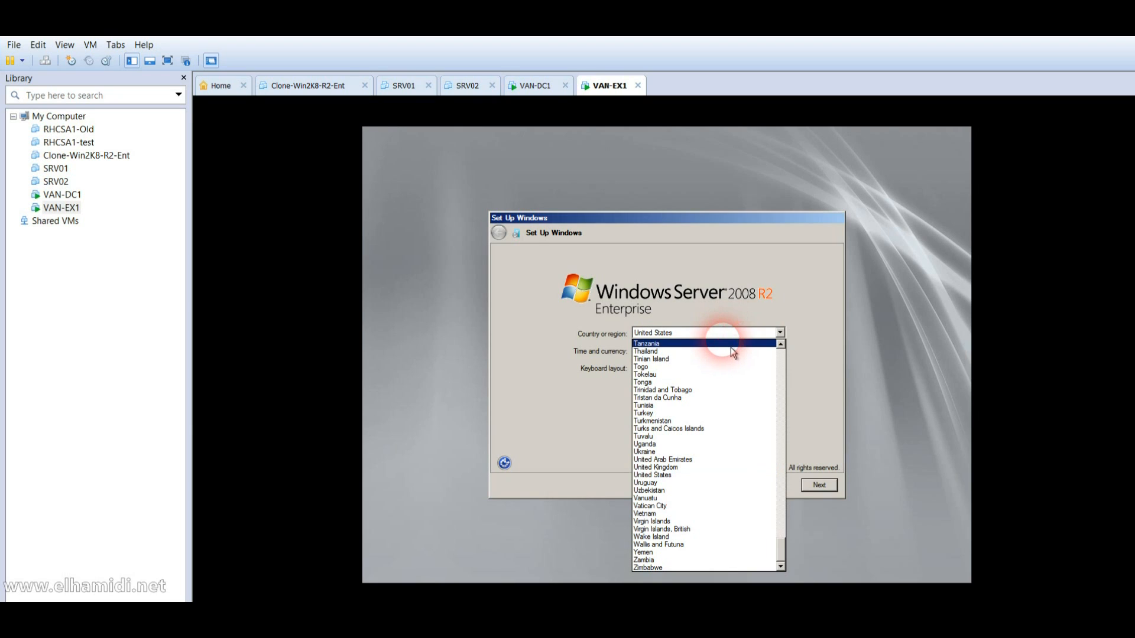
key(c)
key(c)
key(c)
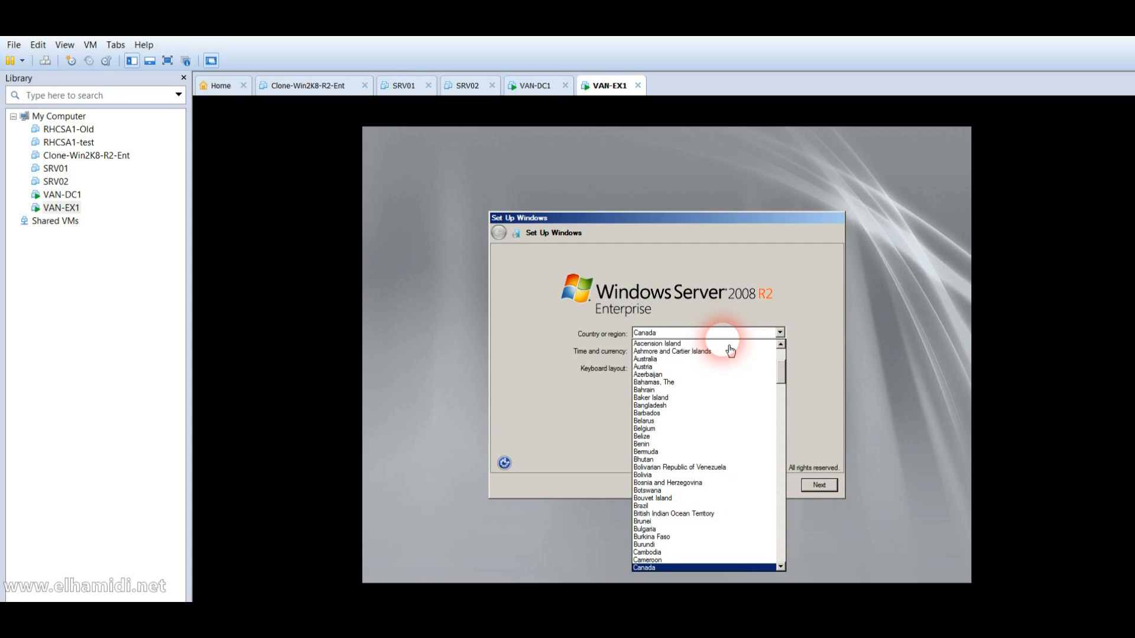
key(Return)
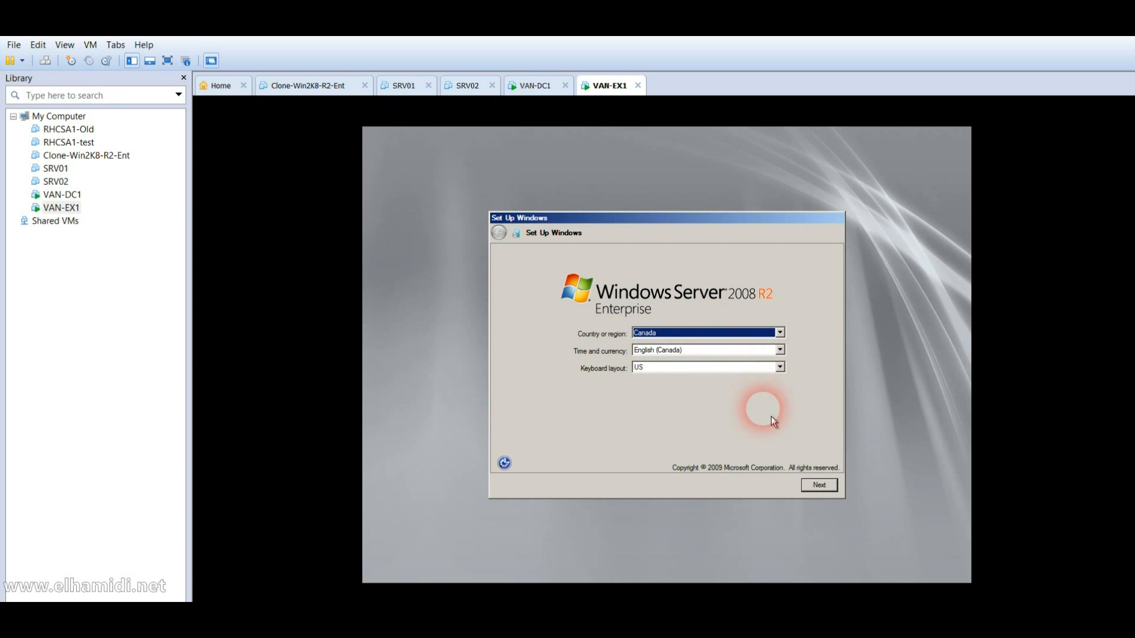
click(818, 488)
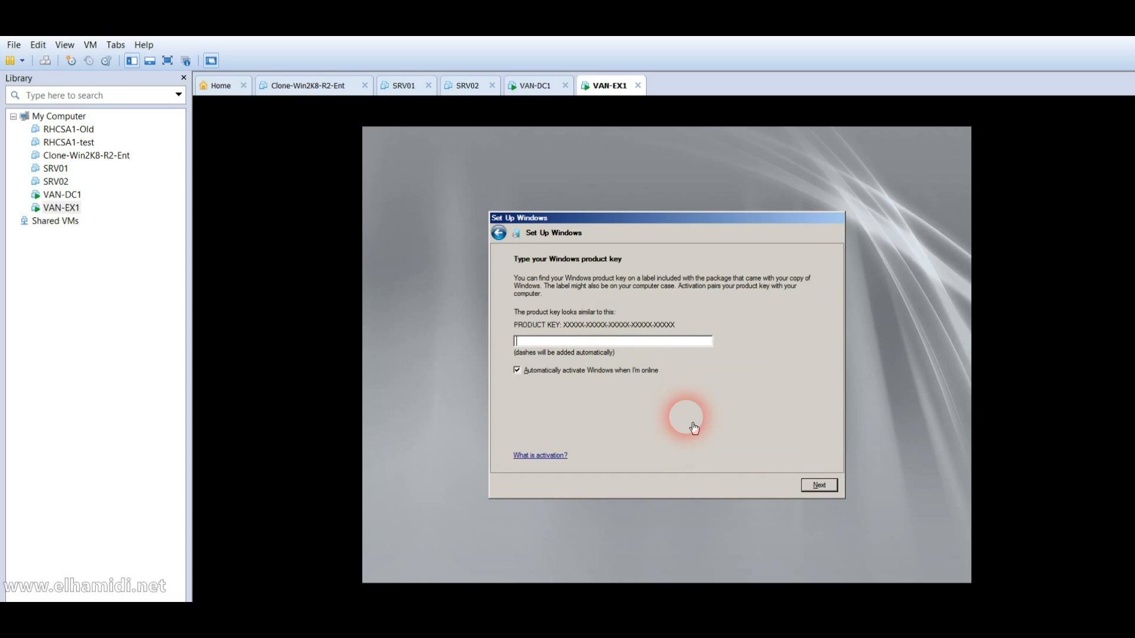
Step: Skip the product key, accept the license, start setup, and dismiss the mcbuilder.exe error
click(821, 490)
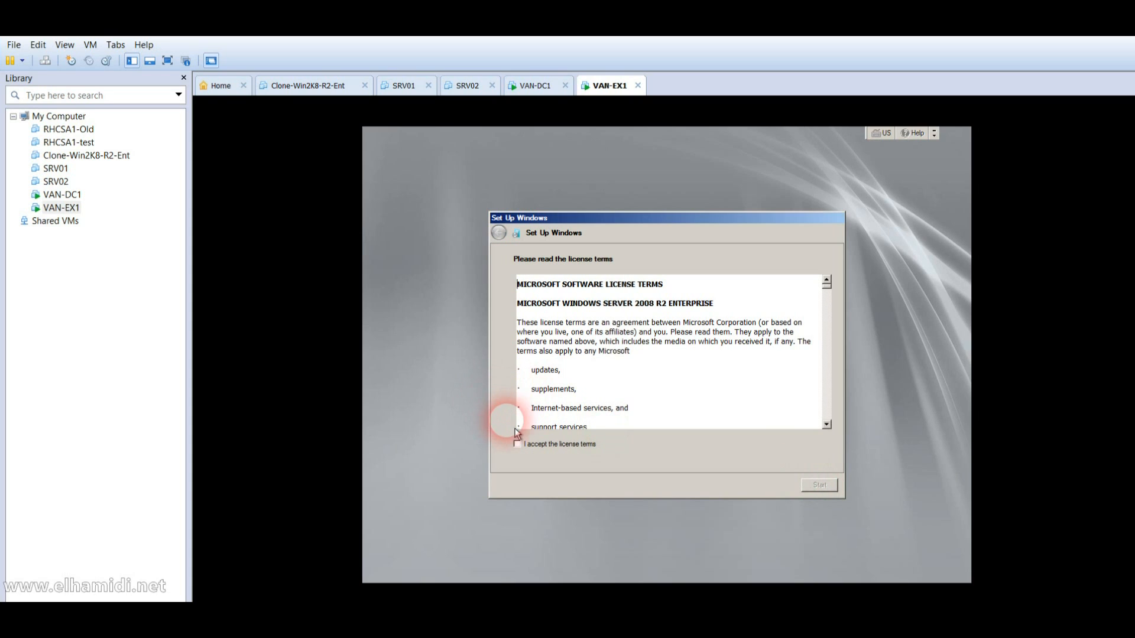
click(535, 447)
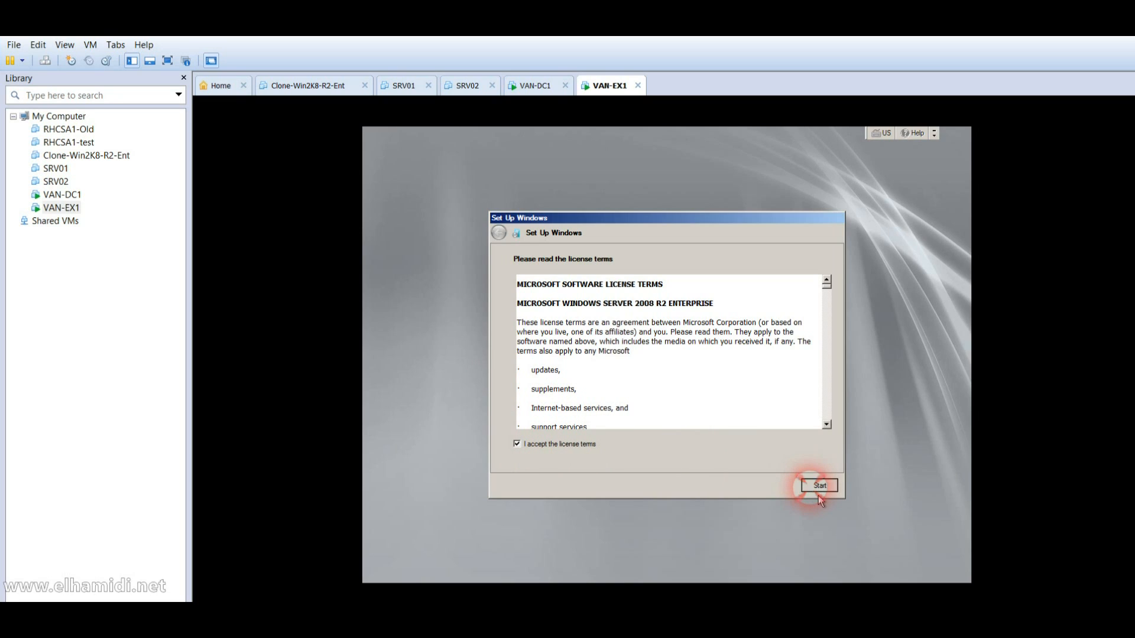
click(815, 490)
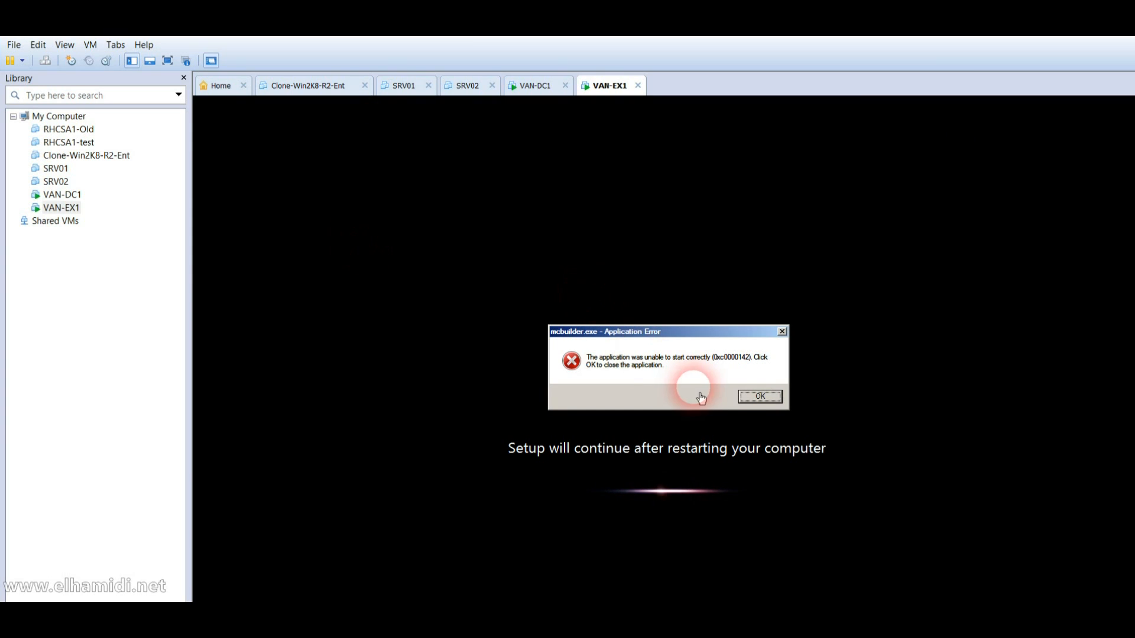
click(744, 406)
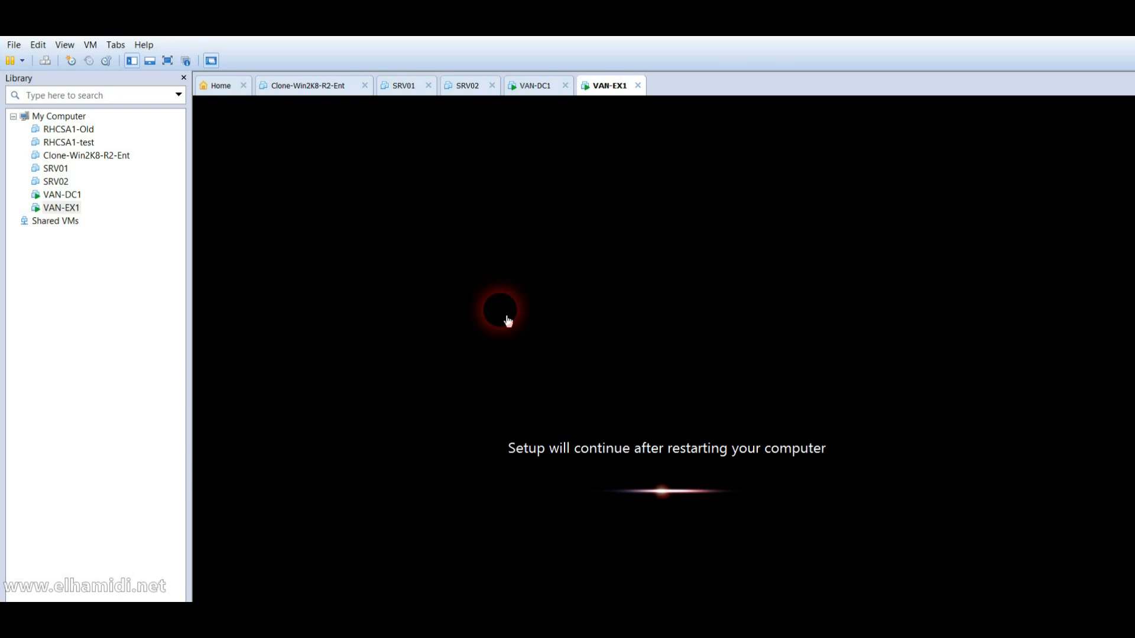
Step: Bring up VAN-DC1's logon screen and choose the Administrator account
click(62, 194)
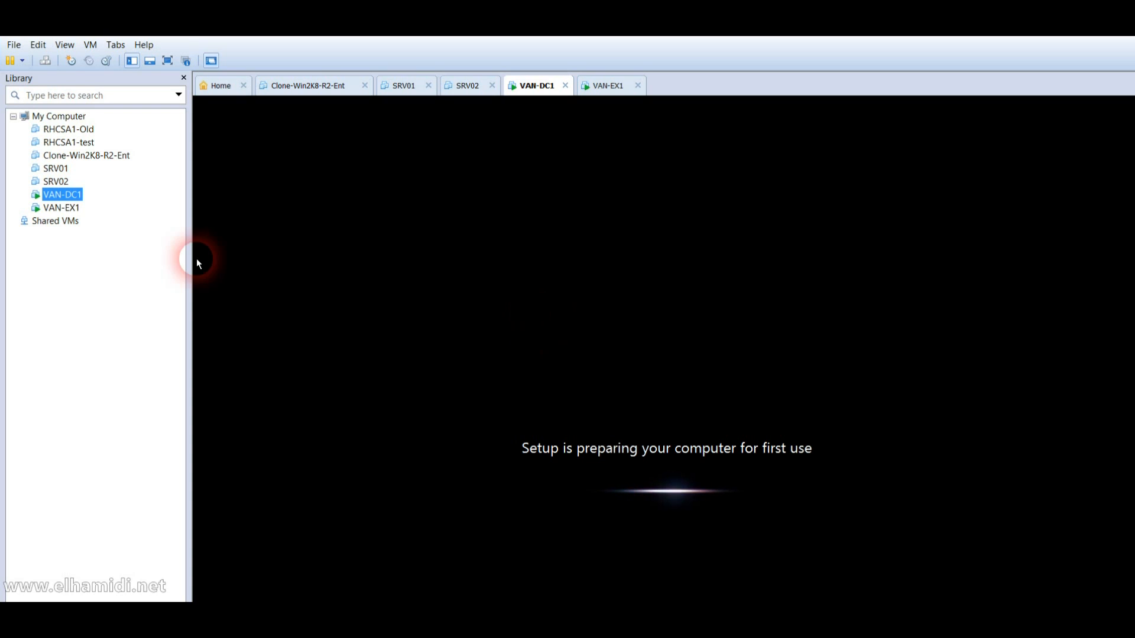
click(71, 208)
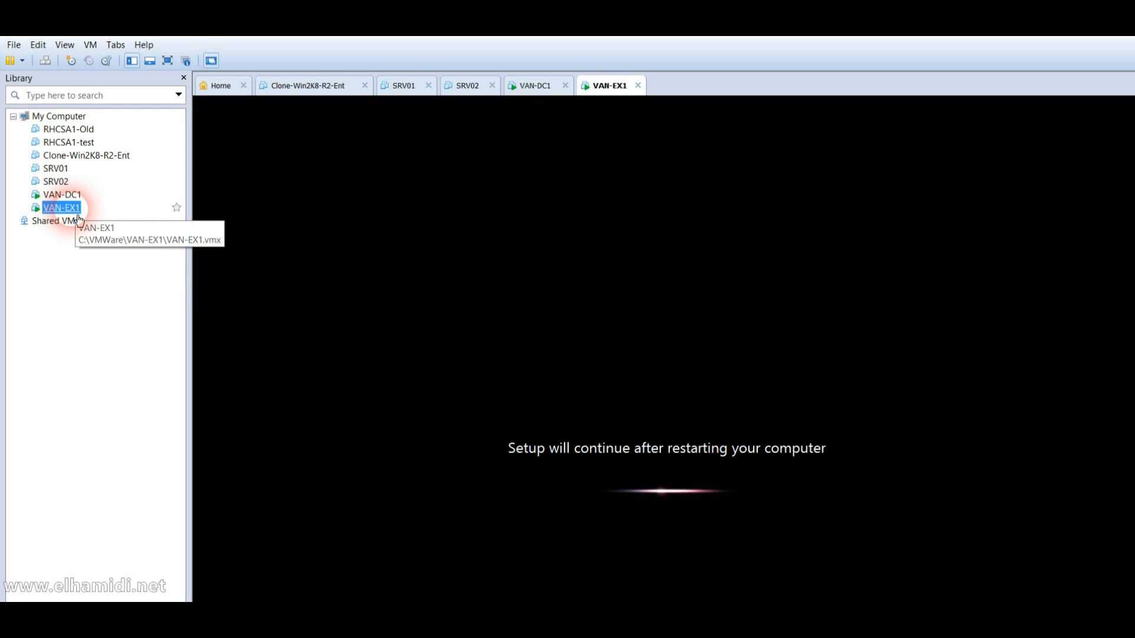
click(79, 201)
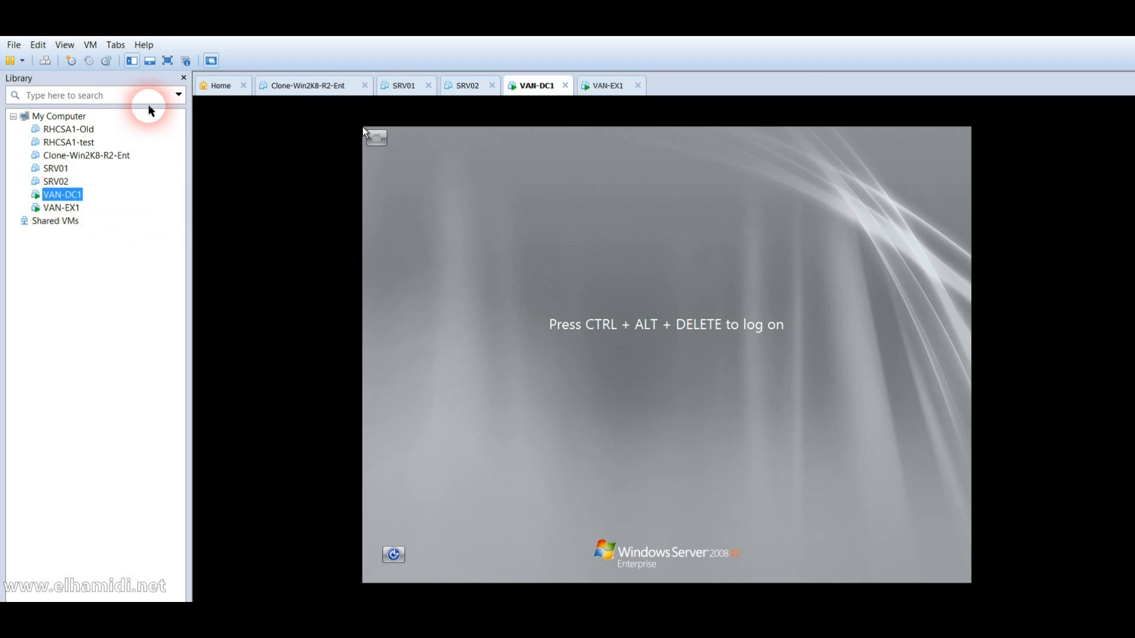
click(46, 63)
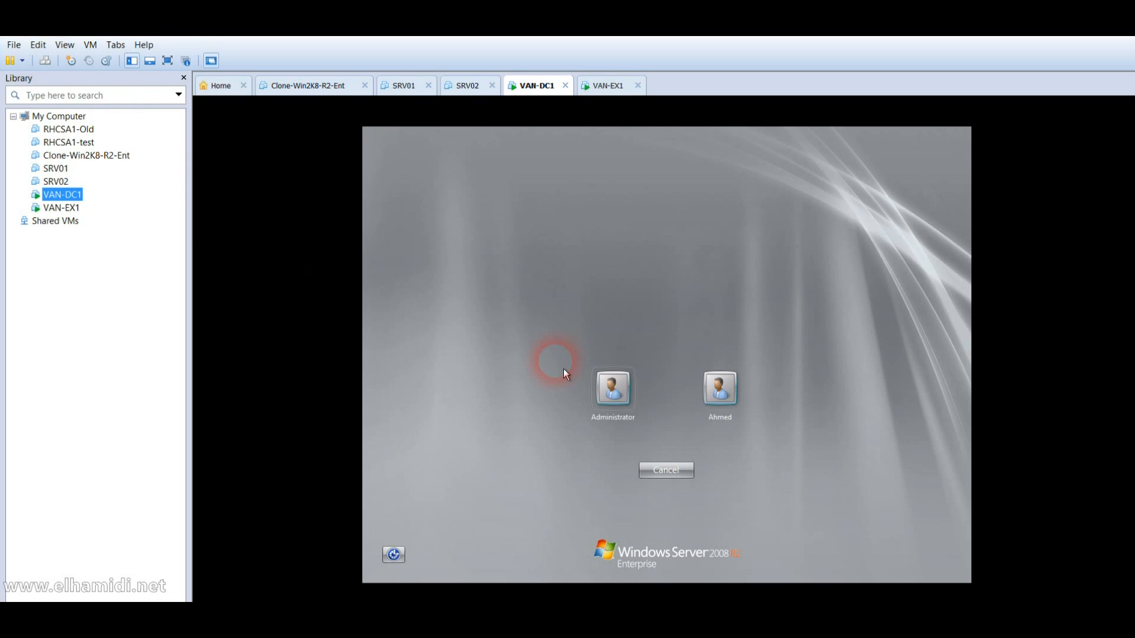
click(635, 406)
Step: Enter and confirm a new Administrator password to complete sign-in
key(Return)
text(Pa$$w0rd)
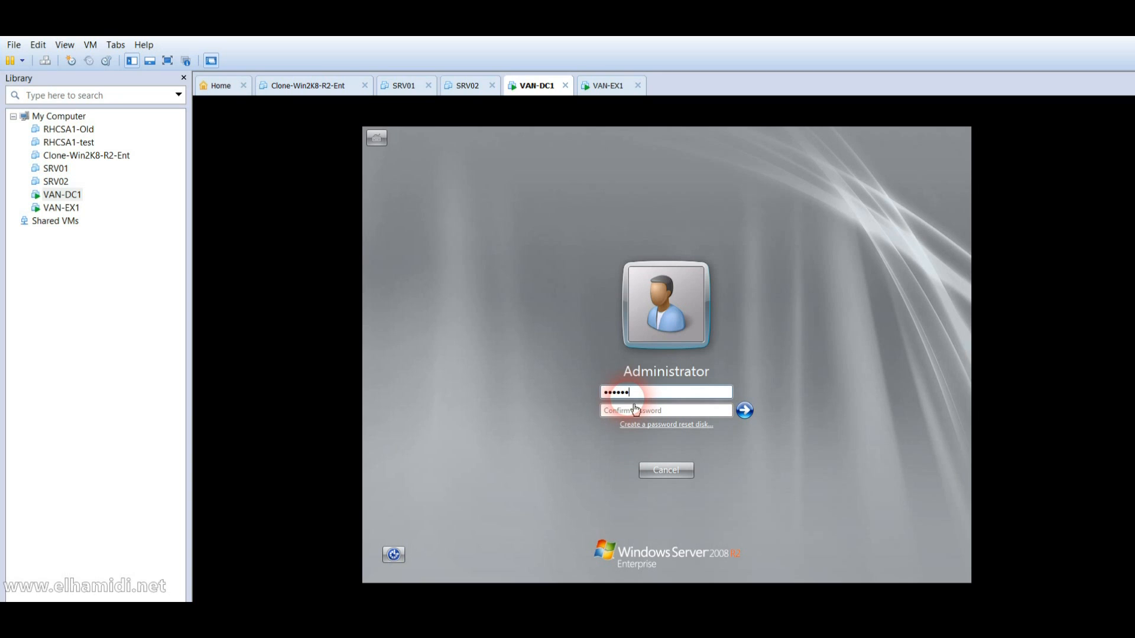
key(Tab)
text(Pa$$w0rd)
key(Return)
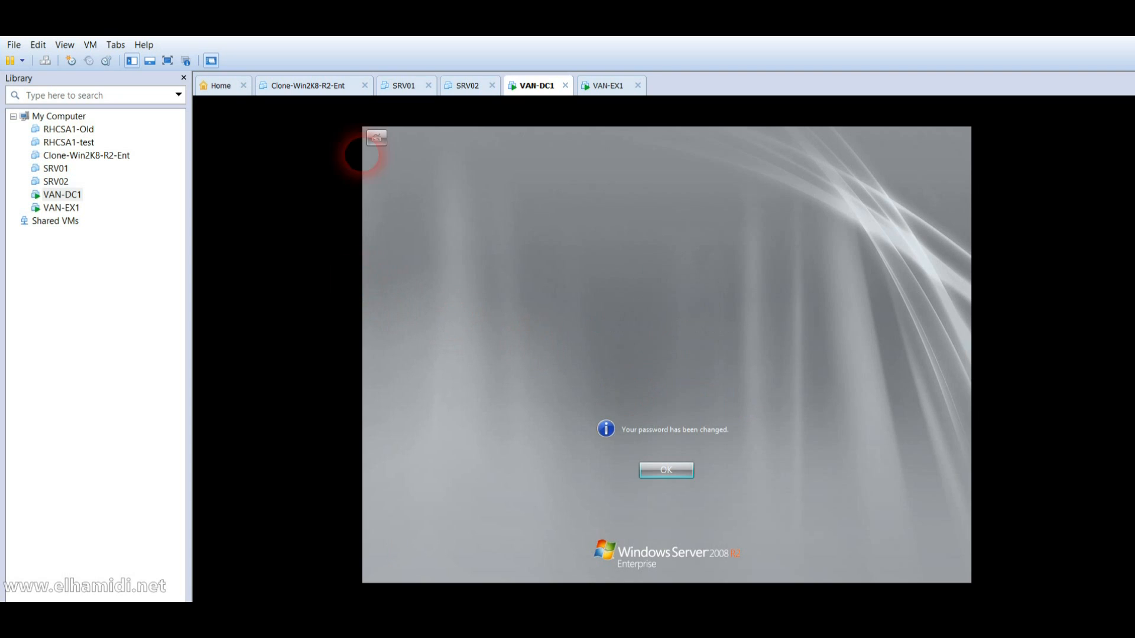
key(Return)
Step: Briefly check VAN-EX1's console, then return to VAN-DC1
key(ctrl+alt)
double_click(71, 208)
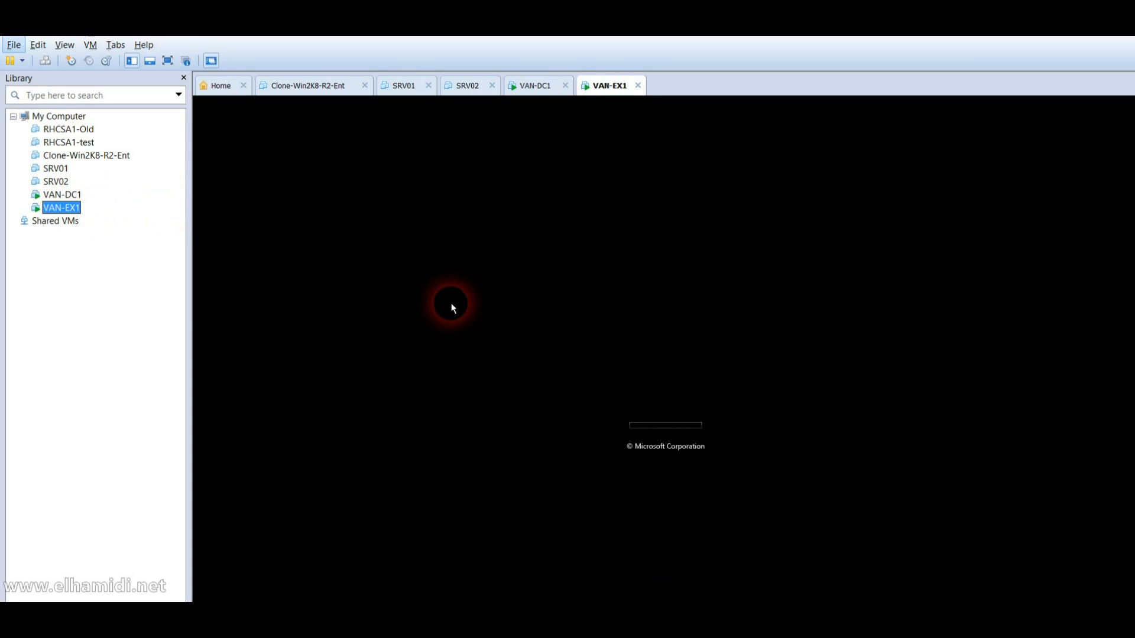
click(576, 325)
key(ctrl+alt)
click(62, 194)
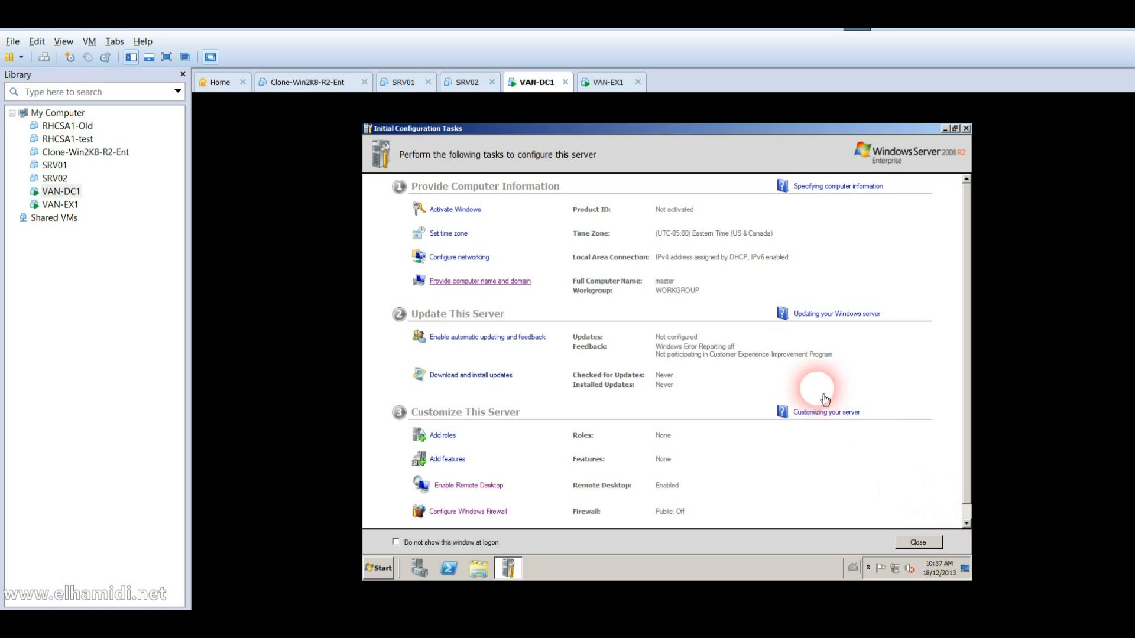
Step: Change the computer name from master to VAN-DC1 and choose Restart Later
click(532, 283)
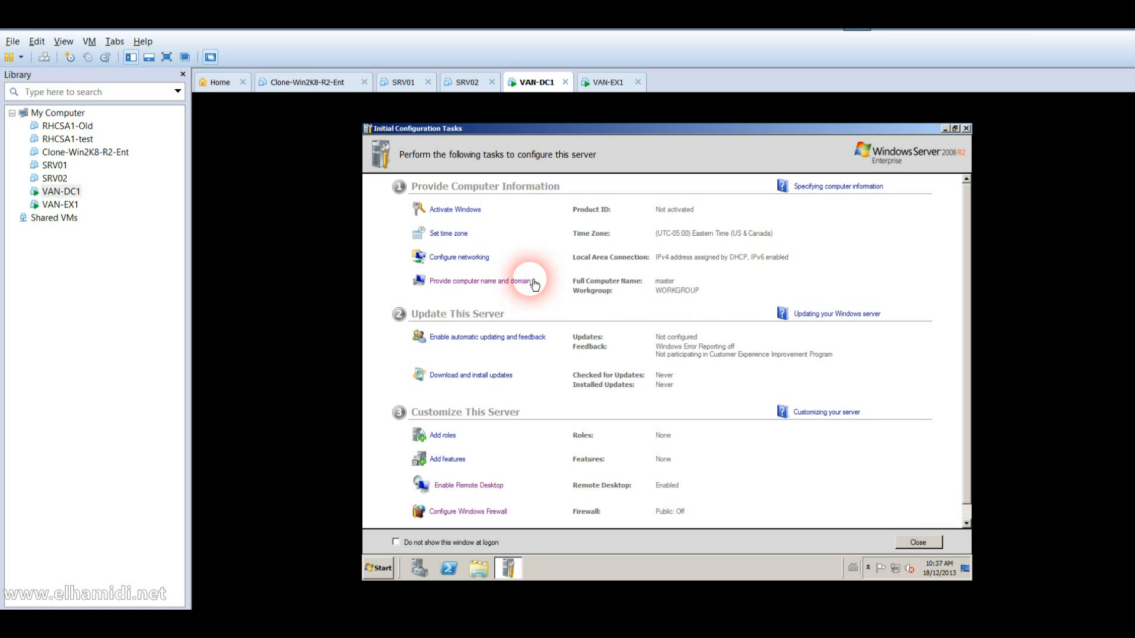
click(532, 281)
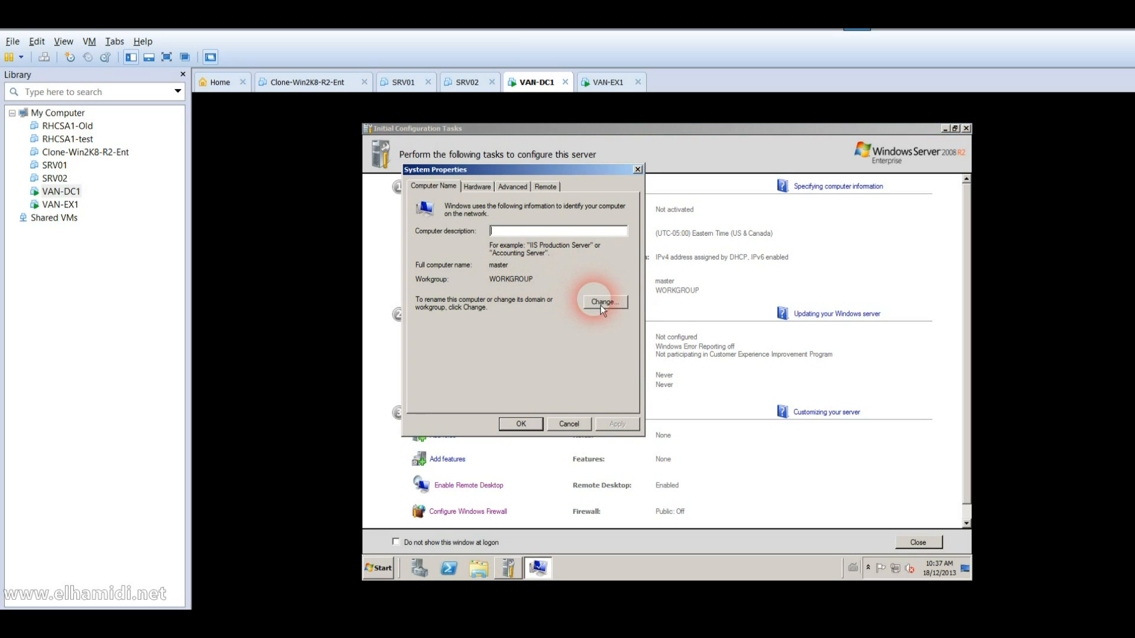
click(602, 302)
drag(512, 261, 378, 281)
text(VA)
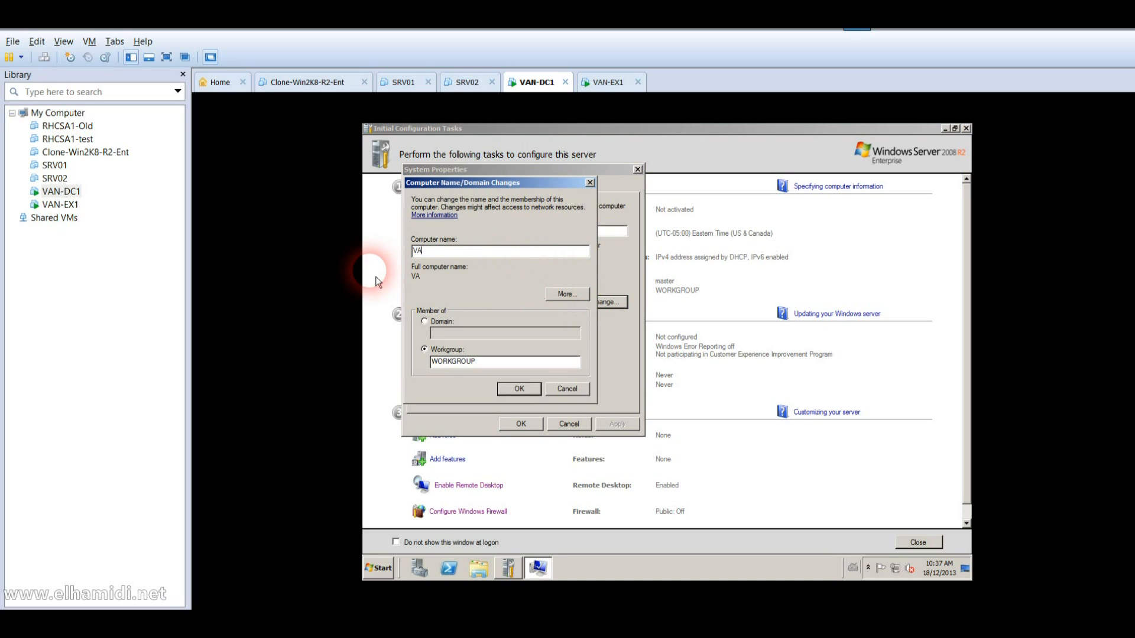
text(N-DC1)
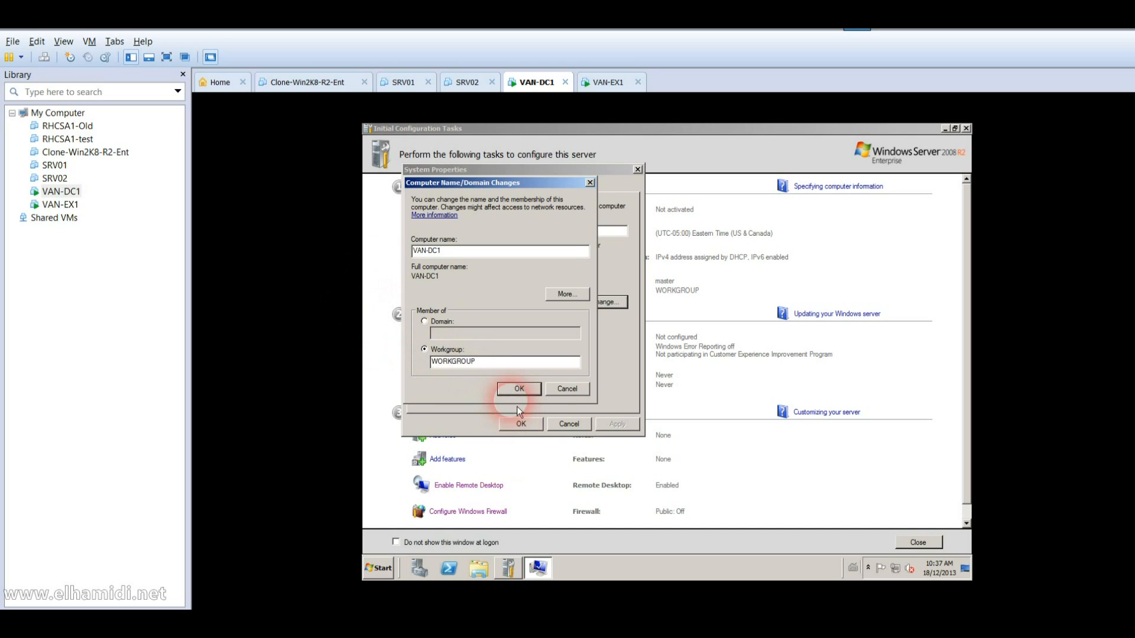
click(518, 390)
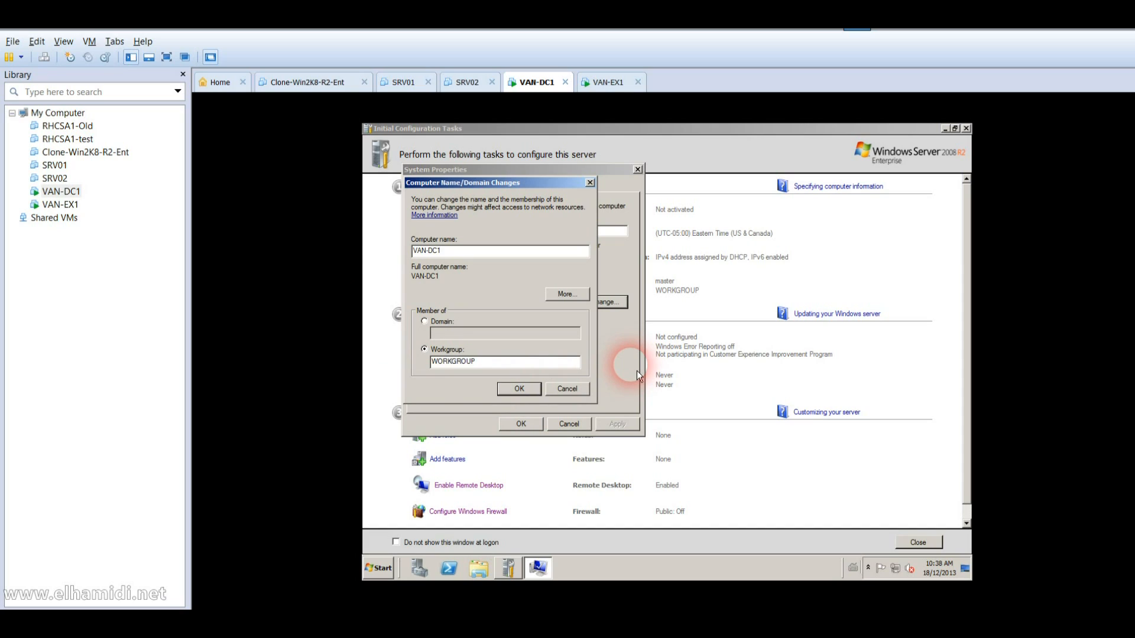
click(518, 388)
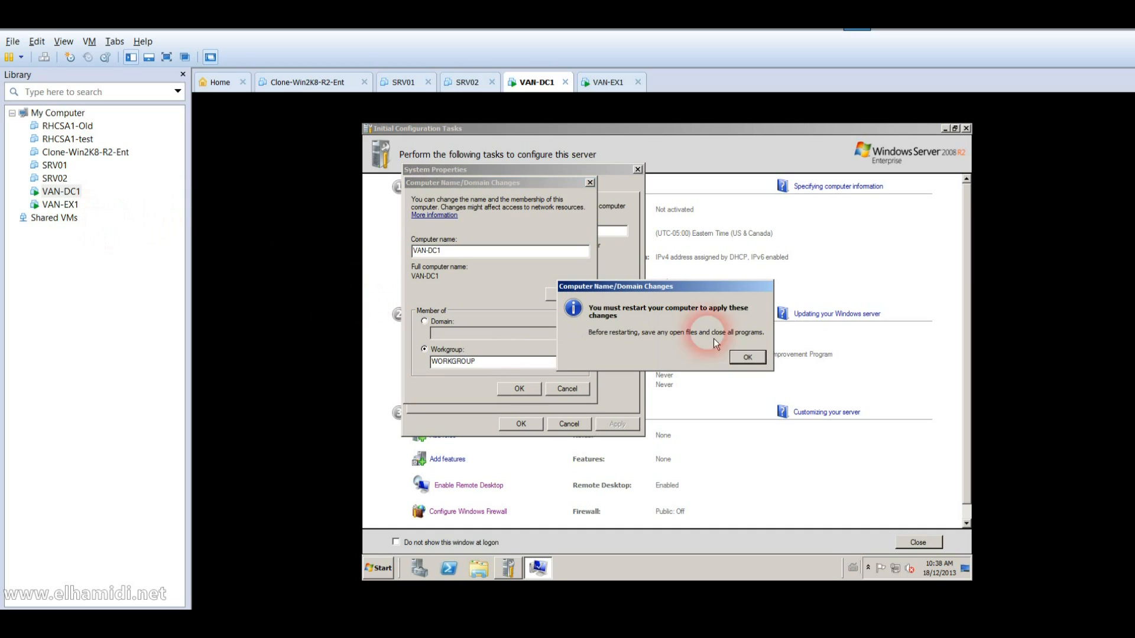
click(747, 357)
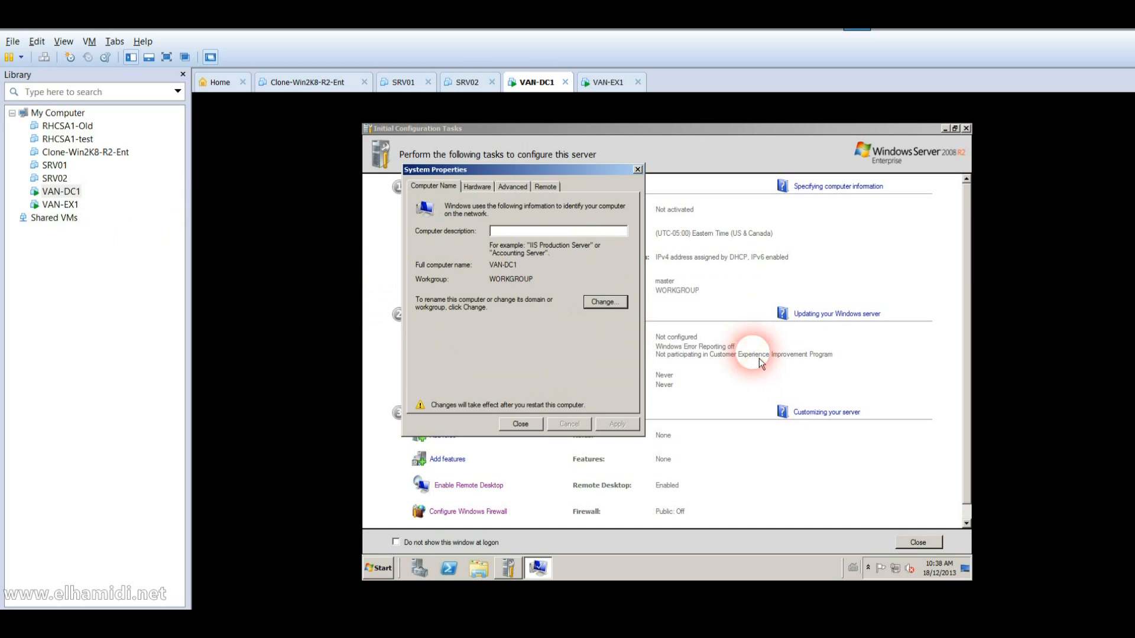
click(537, 435)
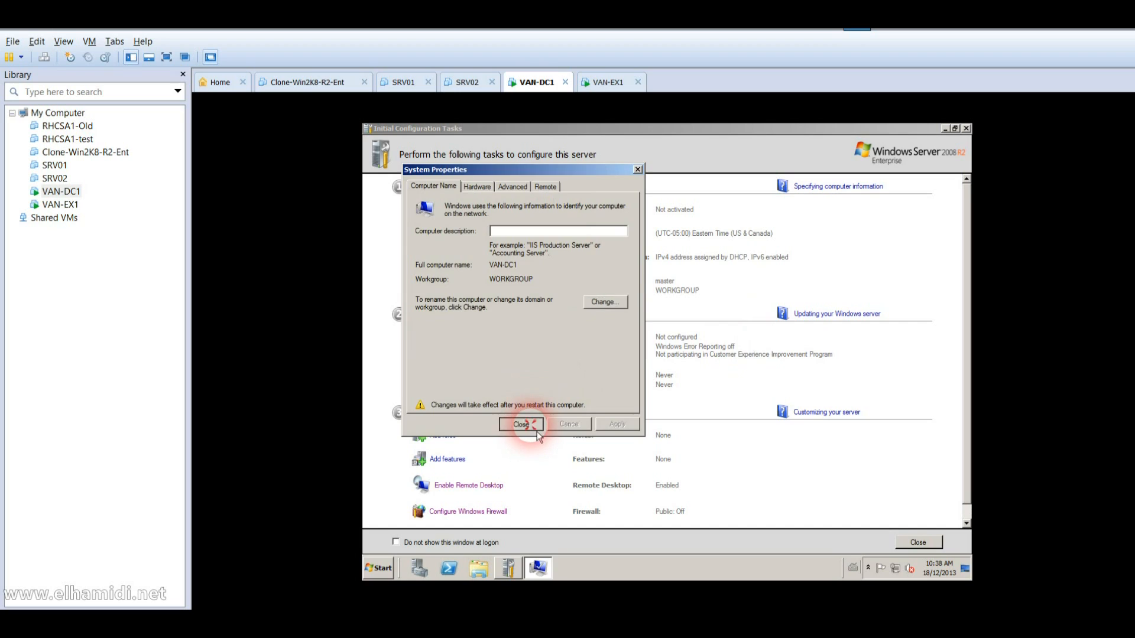
click(743, 358)
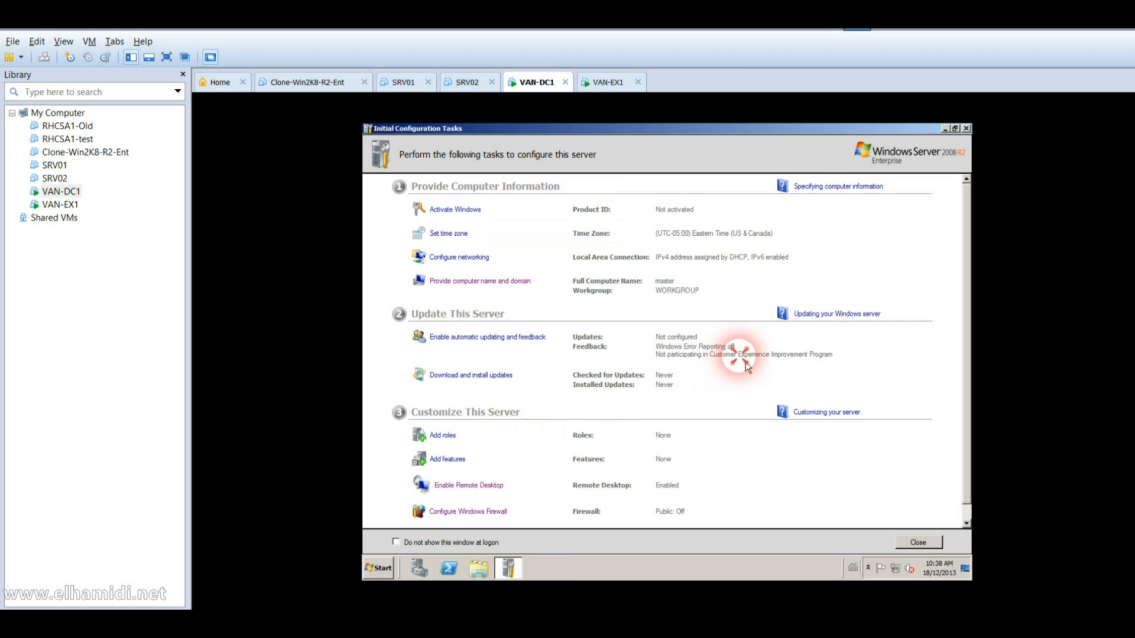
Step: Open the Local Area Connection properties on VAN-DC1 and turn off IPv6
click(451, 260)
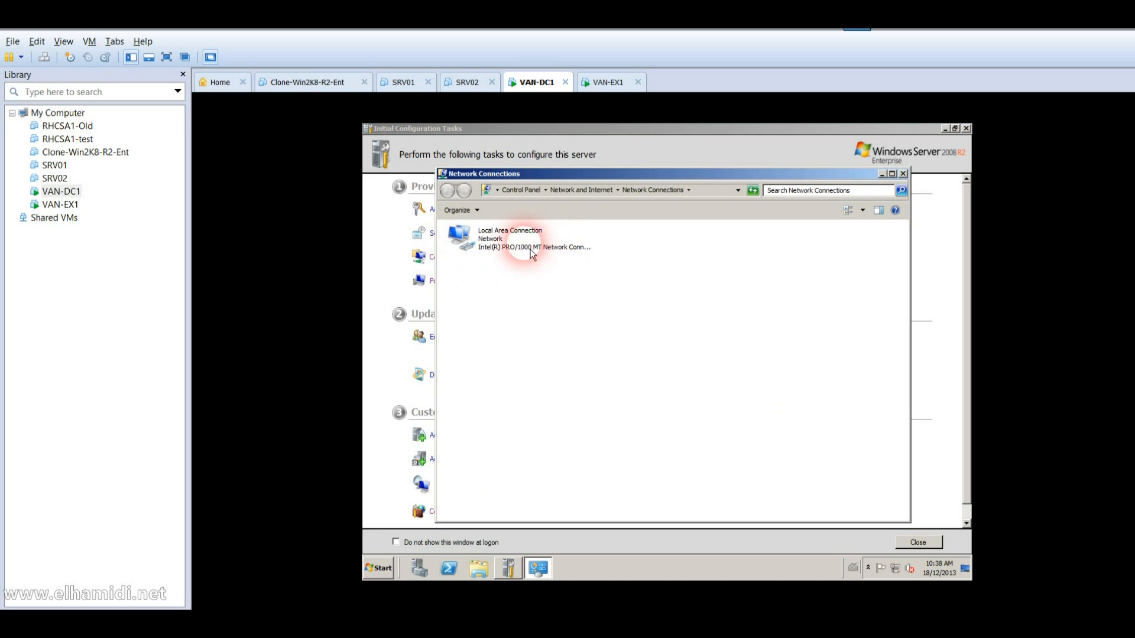
right_click(519, 246)
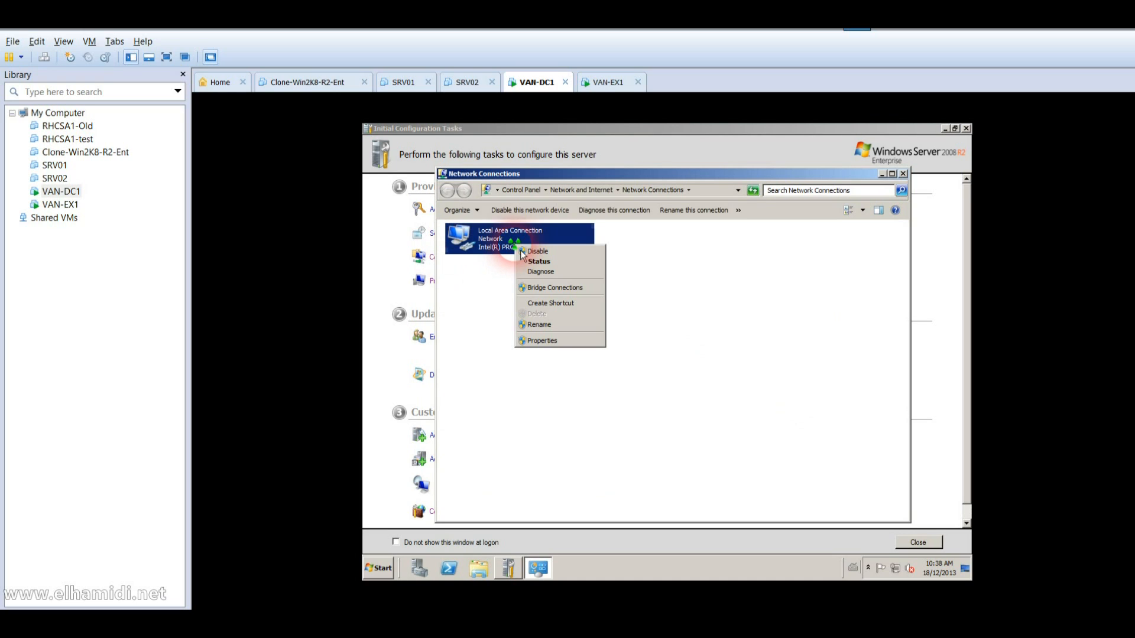
click(541, 340)
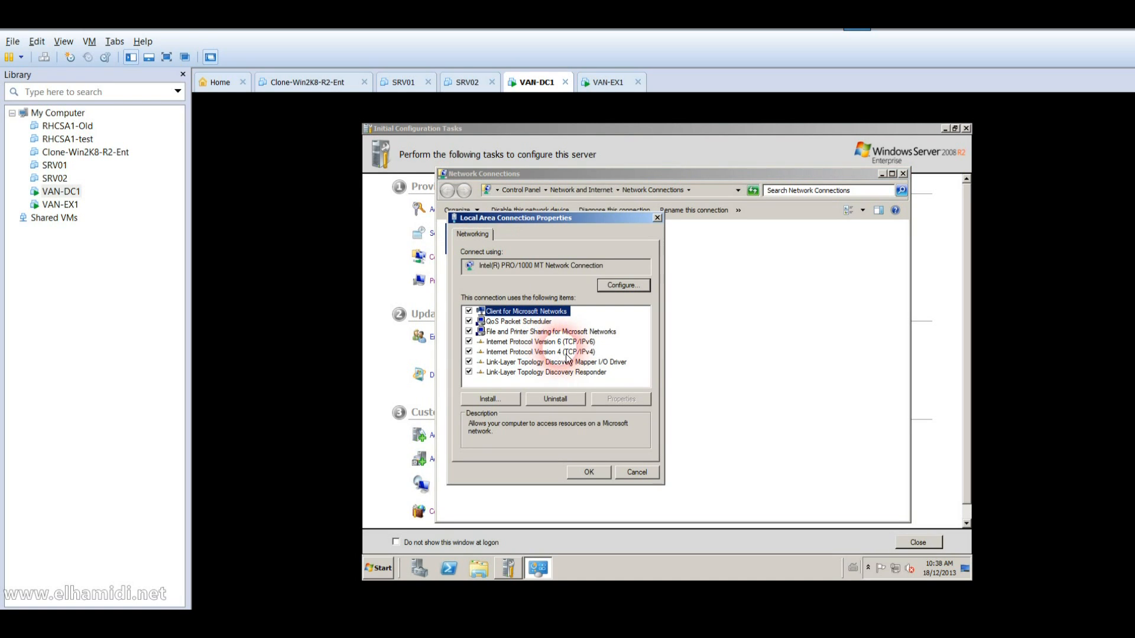
click(469, 341)
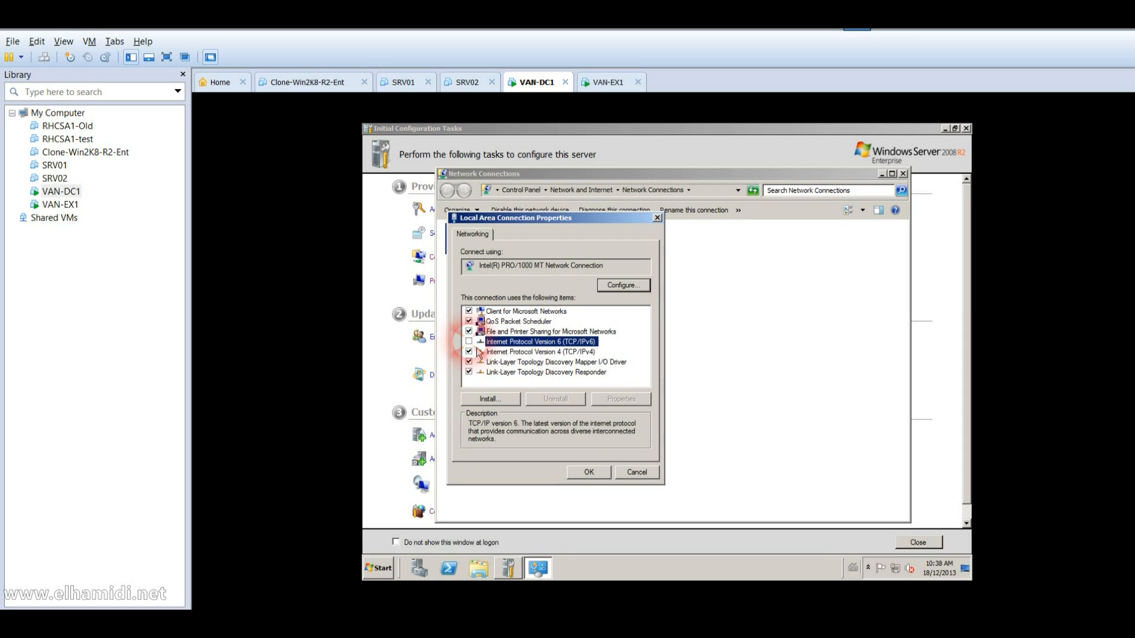
double_click(504, 352)
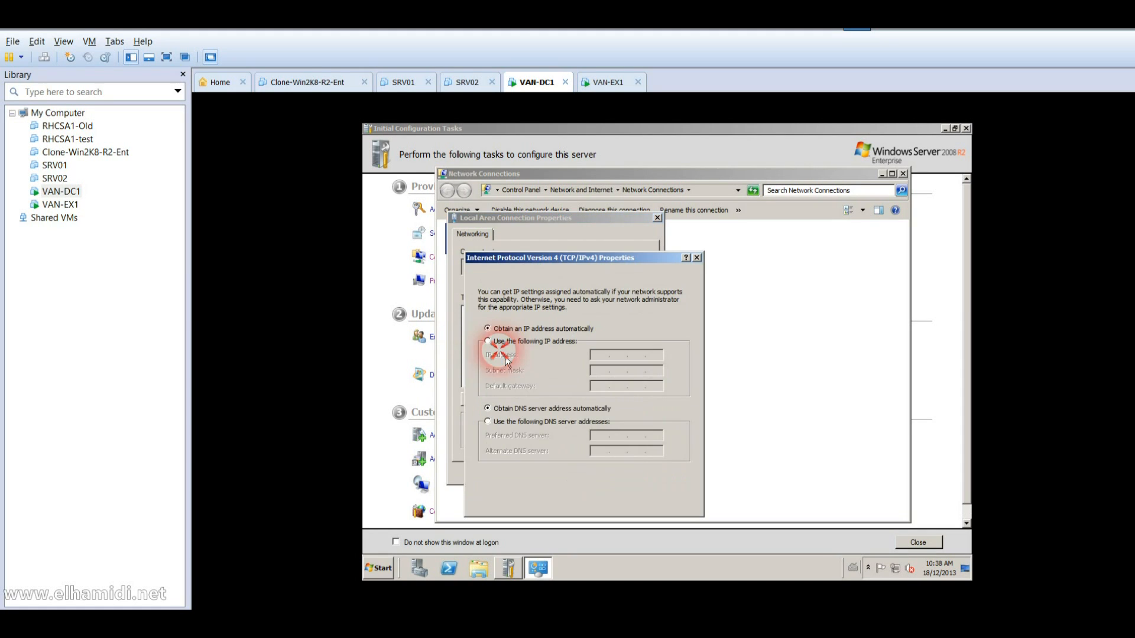
Step: Set static IPv4 10.10.0.10, mask 255.0.0.0, DNS 10.10.0.10, apply, and switch to VAN-EX1
click(525, 346)
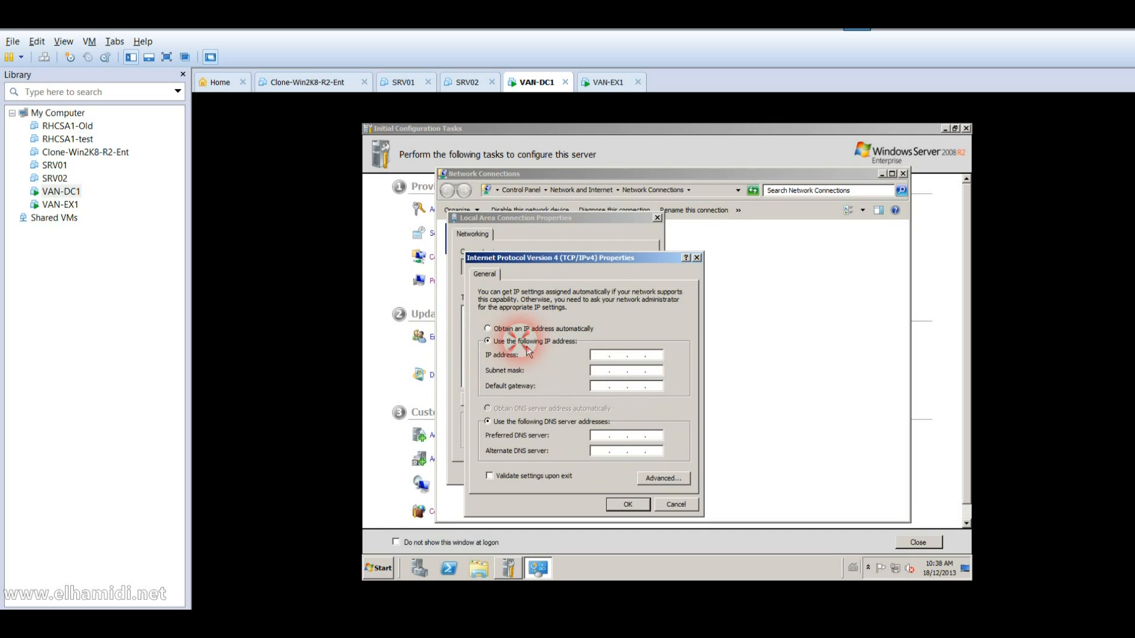
click(603, 356)
text(10 )
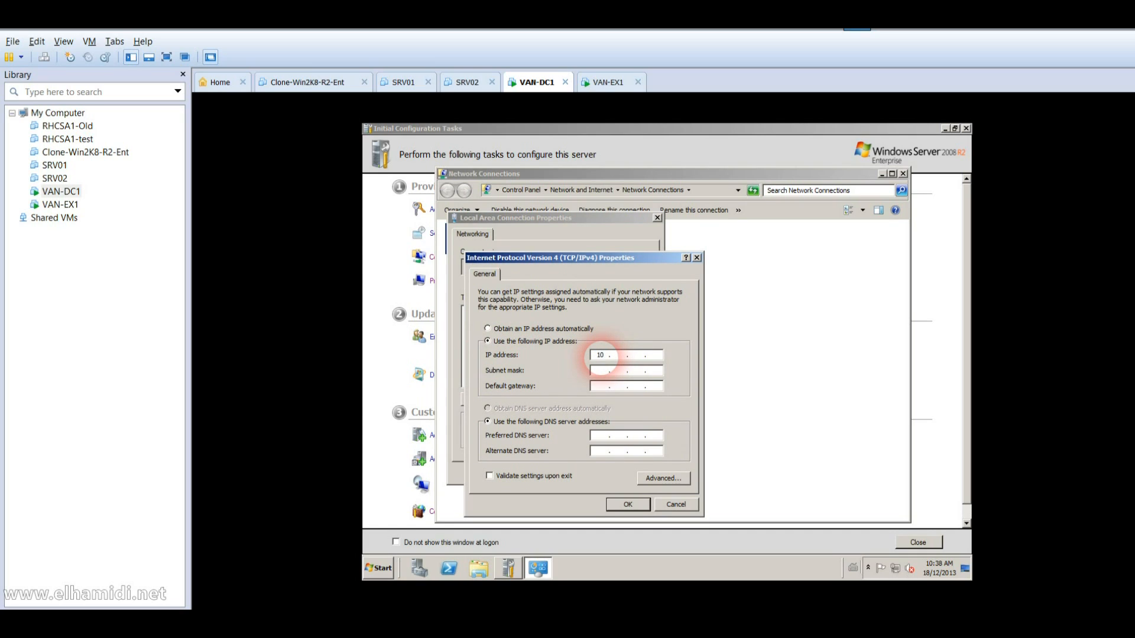
text(10)
text(10)
key(Tab)
key(Tab)
key(Tab)
key(Tab)
text(1010010)
click(636, 356)
text(0)
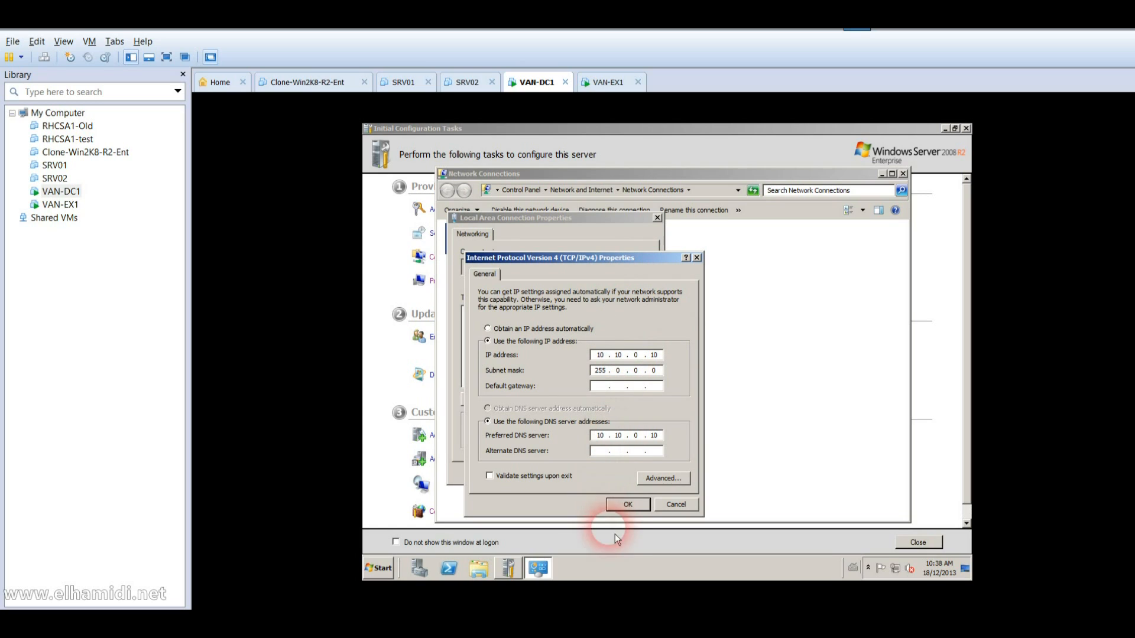
click(629, 510)
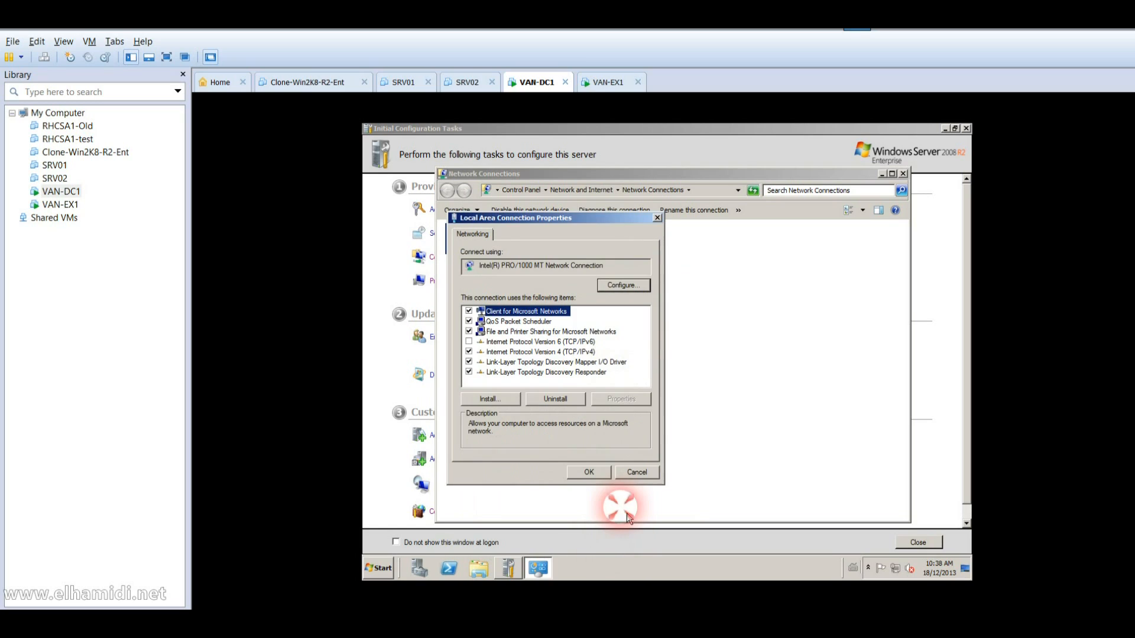
click(589, 472)
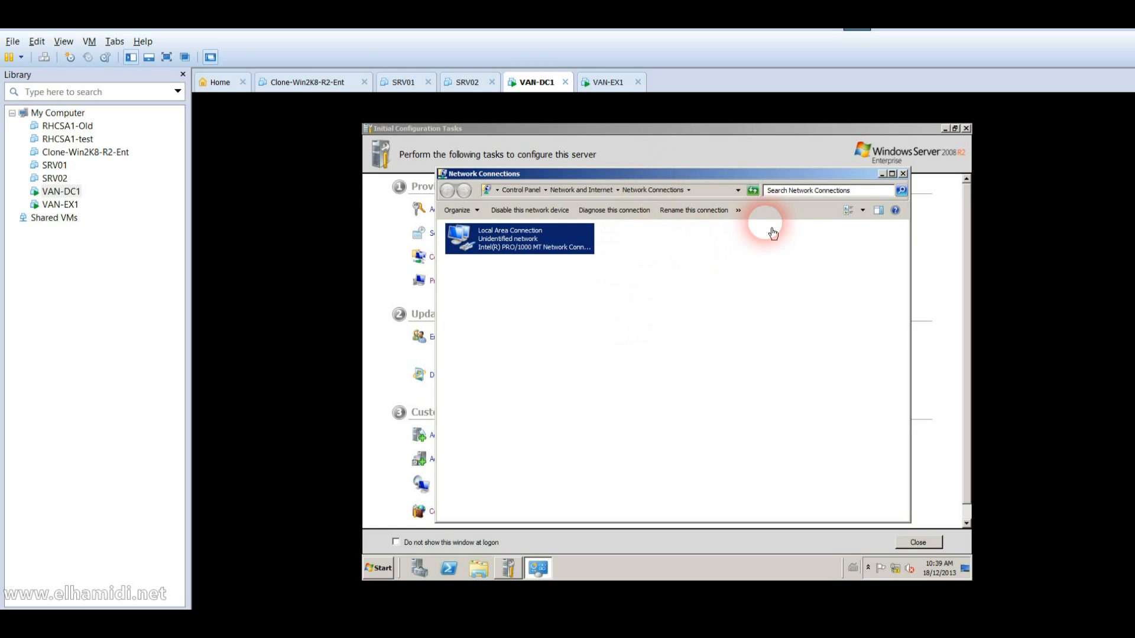
click(65, 205)
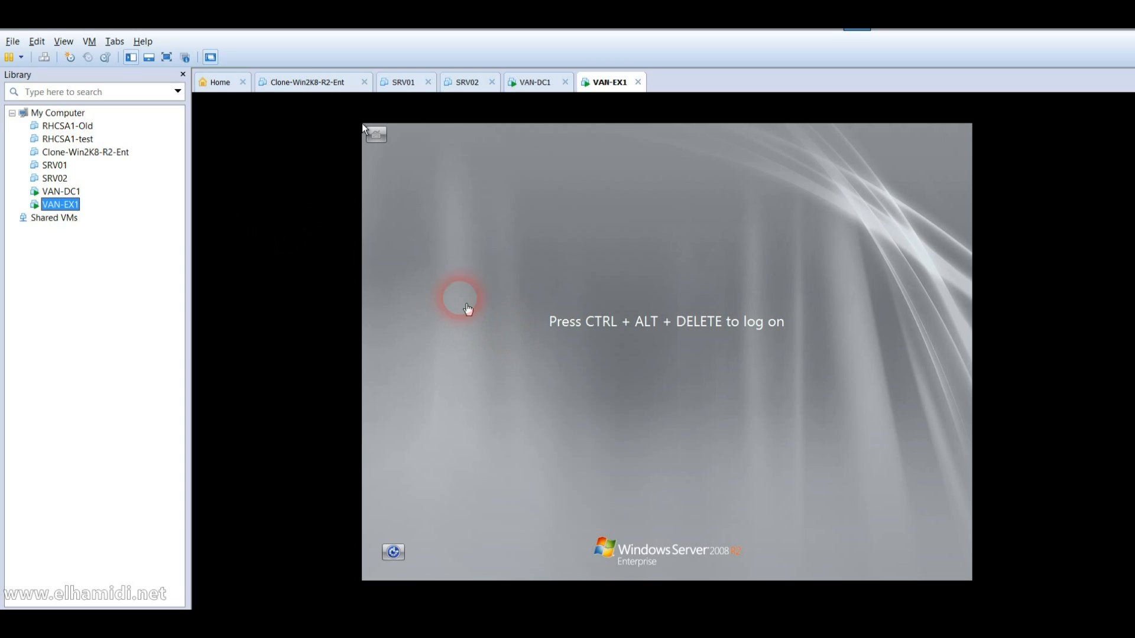
Step: Bring up VAN-EX1's logon screen and choose Administrator
click(44, 57)
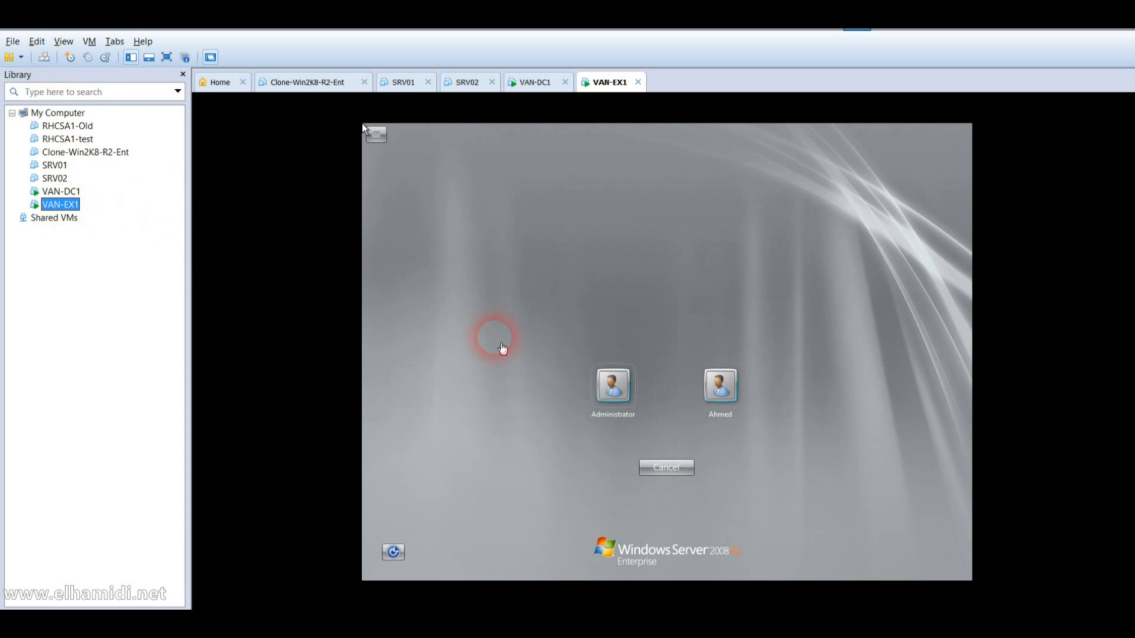
click(609, 395)
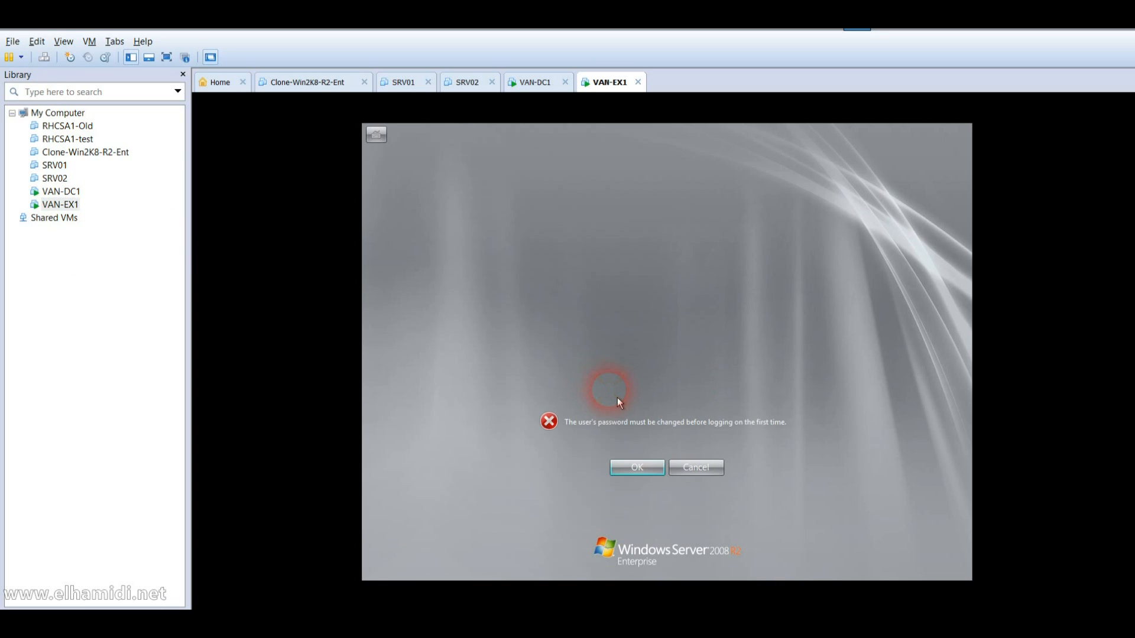
key(Return)
Step: Enter and confirm a new Administrator password, then return to VAN-DC1
text(Pa$$w0rd)
key(Tab)
text(Pa$$)
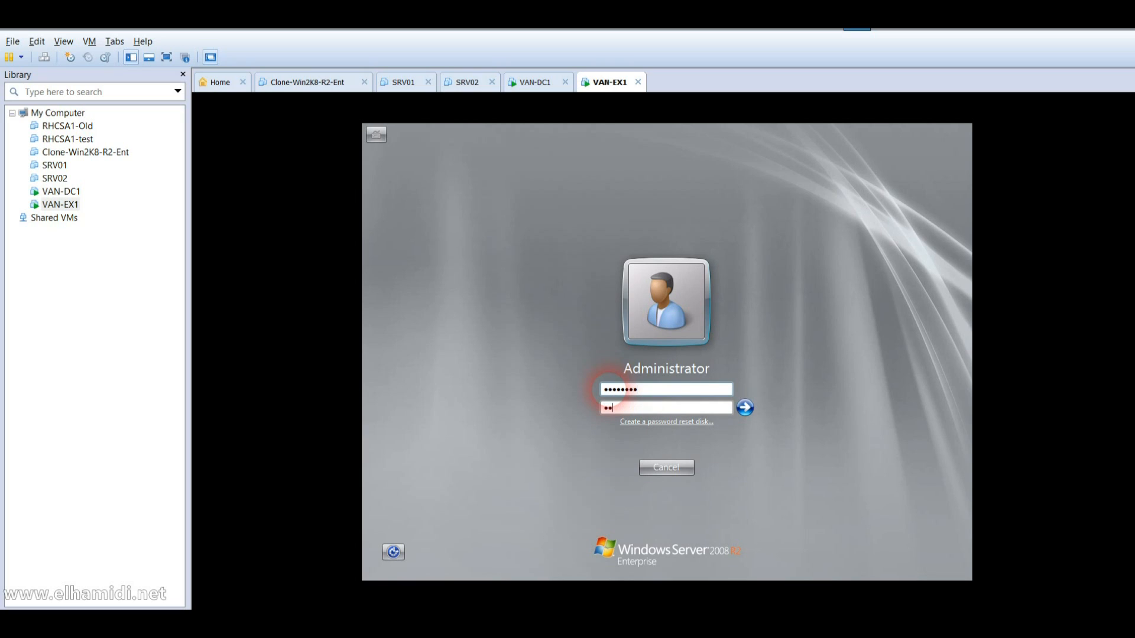
text(w0r)
key(BackSpace)
key(BackSpace)
key(BackSpace)
key(BackSpace)
key(BackSpace)
key(BackSpace)
key(BackSpace)
text(Pa$$w0rd)
key(Return)
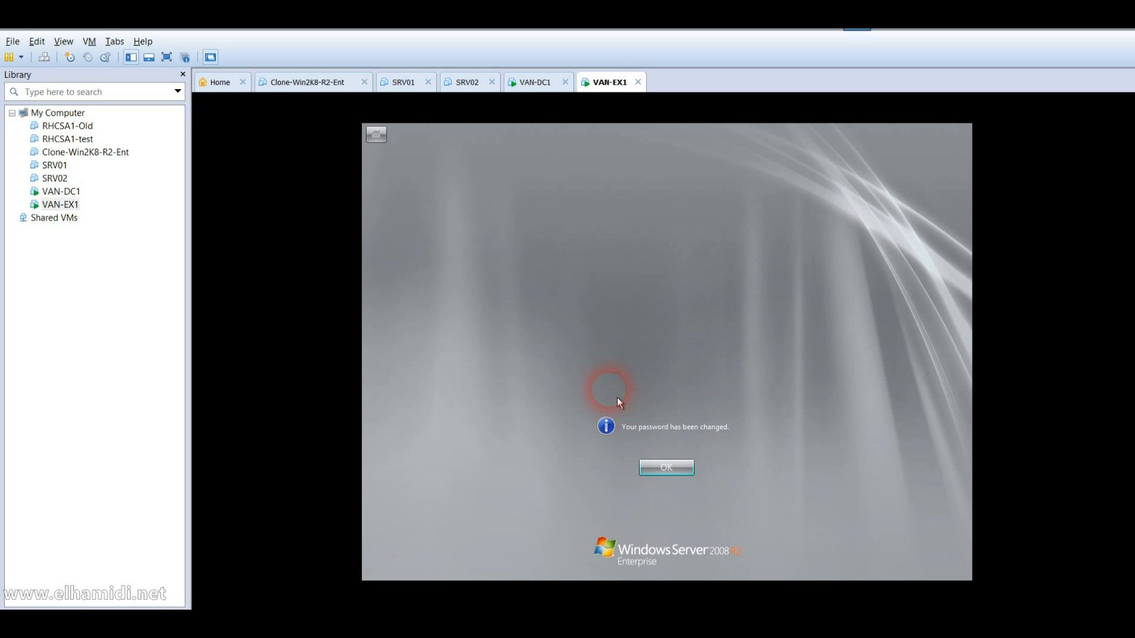
key(Return)
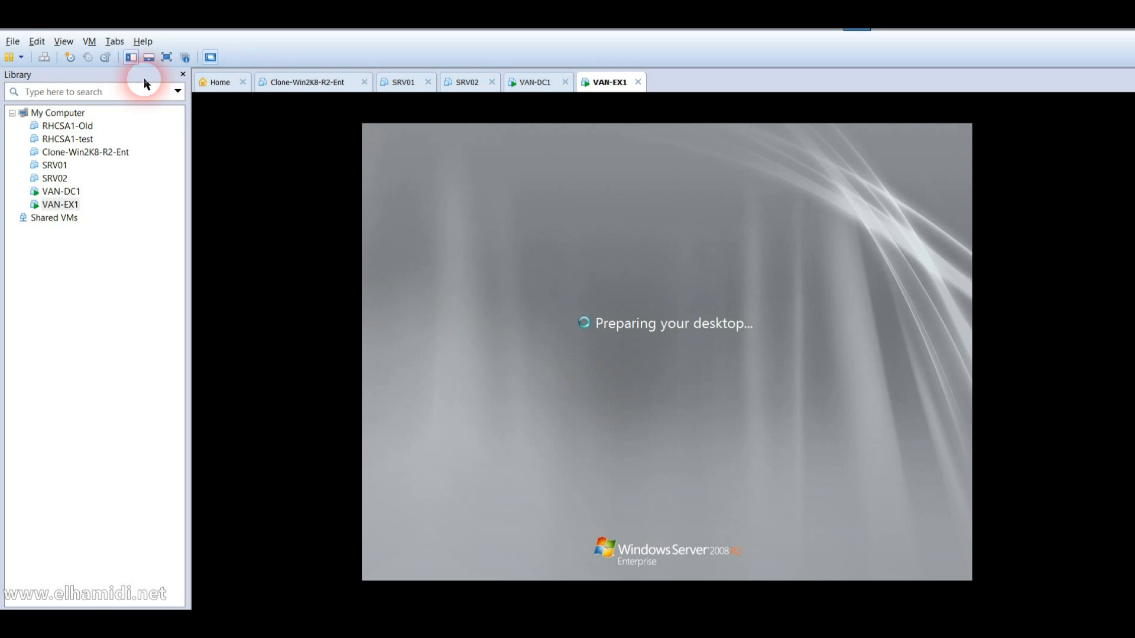
click(64, 192)
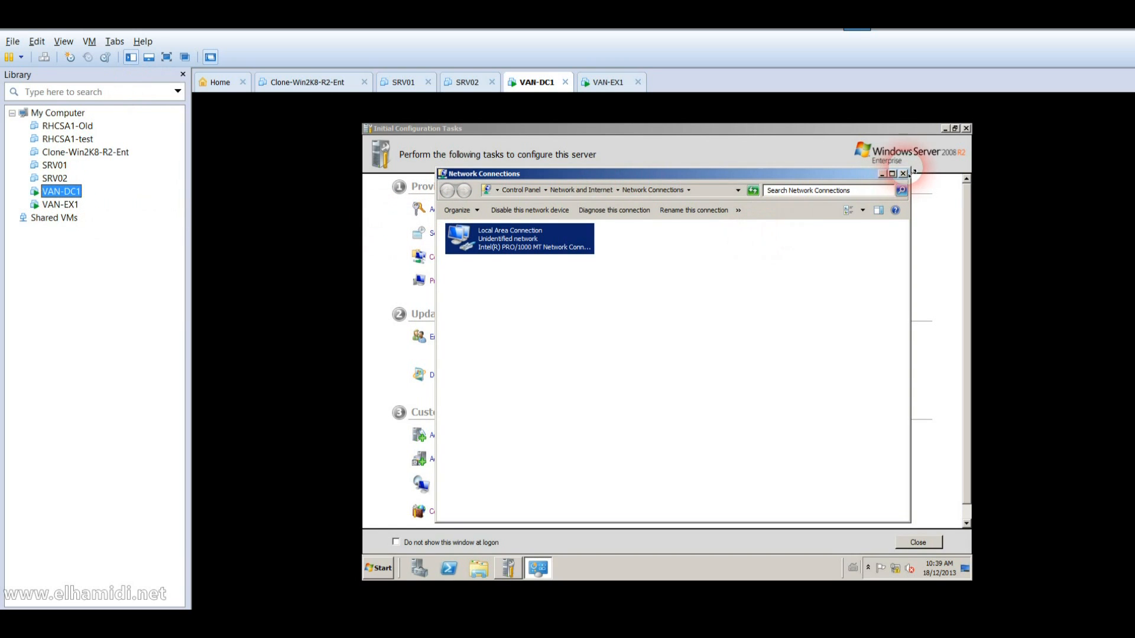
Step: Close Network Connections, restart VAN-DC1 for Hardware: Installation (Planned), then select VAN-EX1
click(905, 176)
click(715, 278)
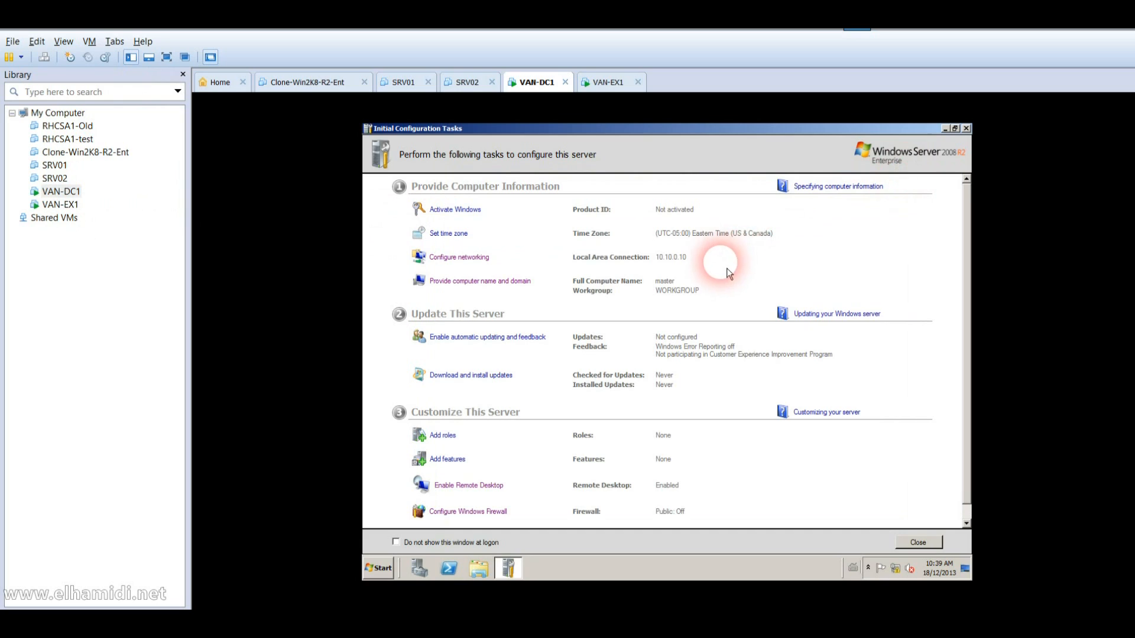
click(383, 568)
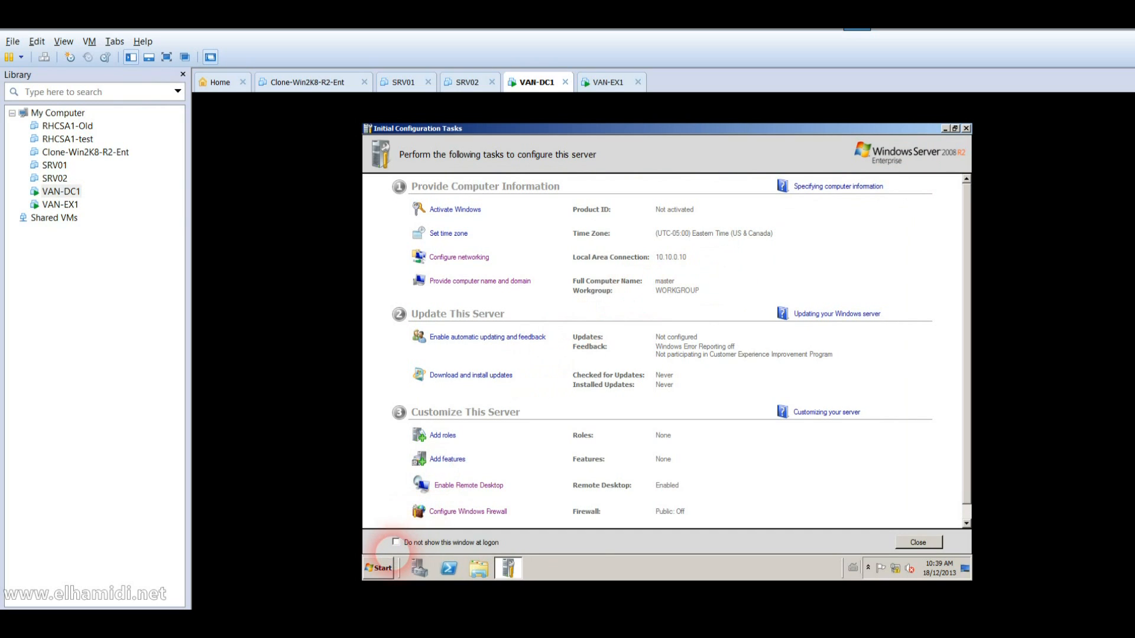
click(557, 526)
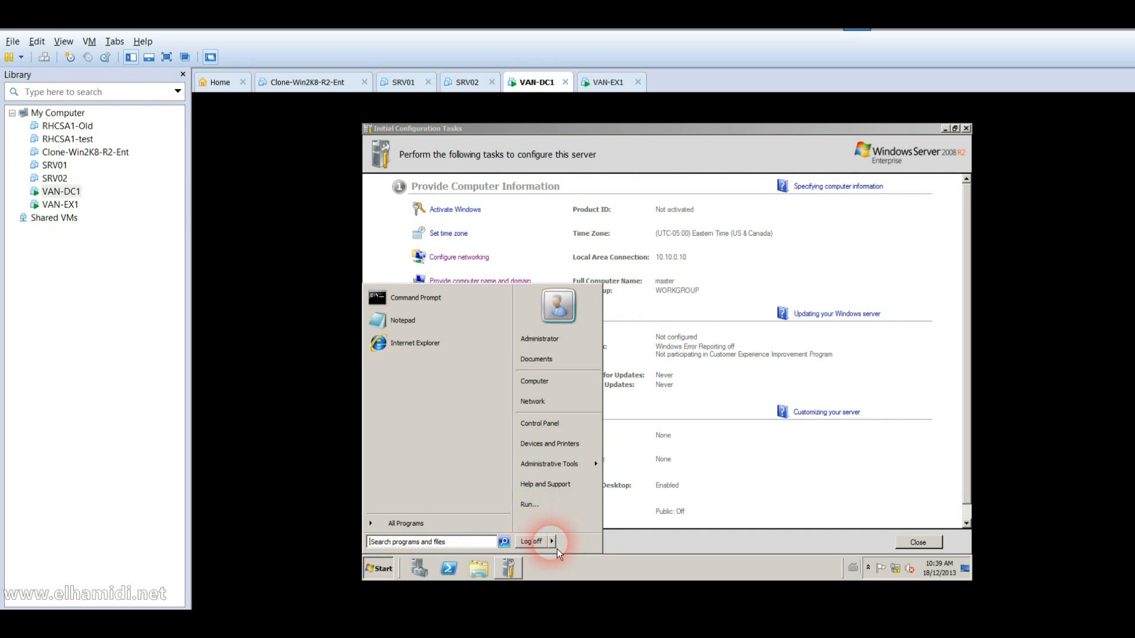
click(582, 520)
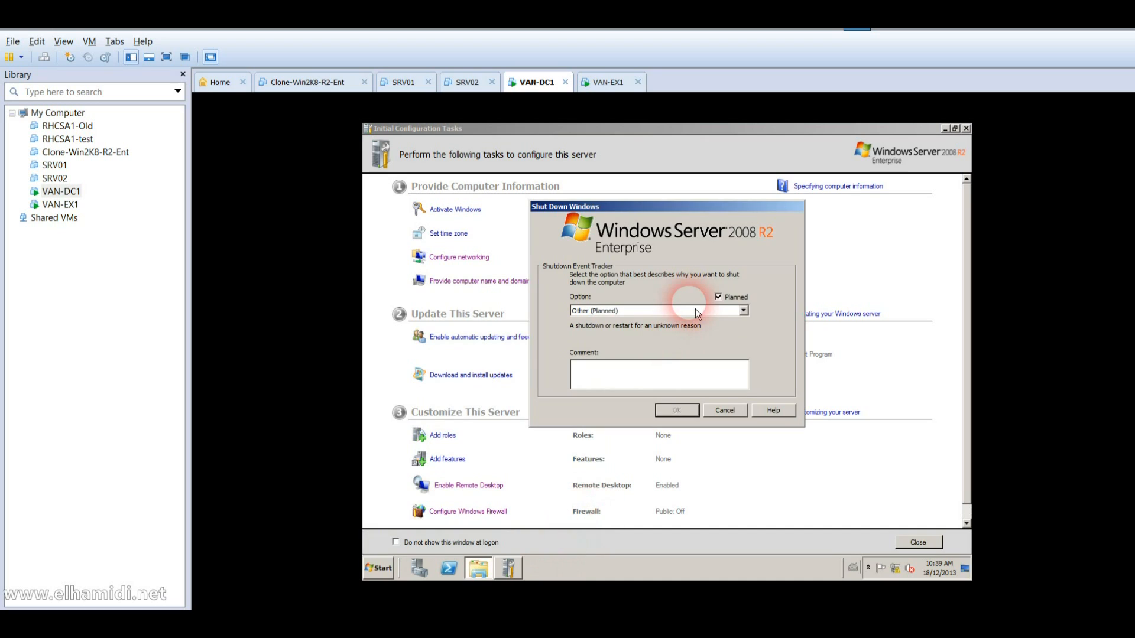
click(694, 311)
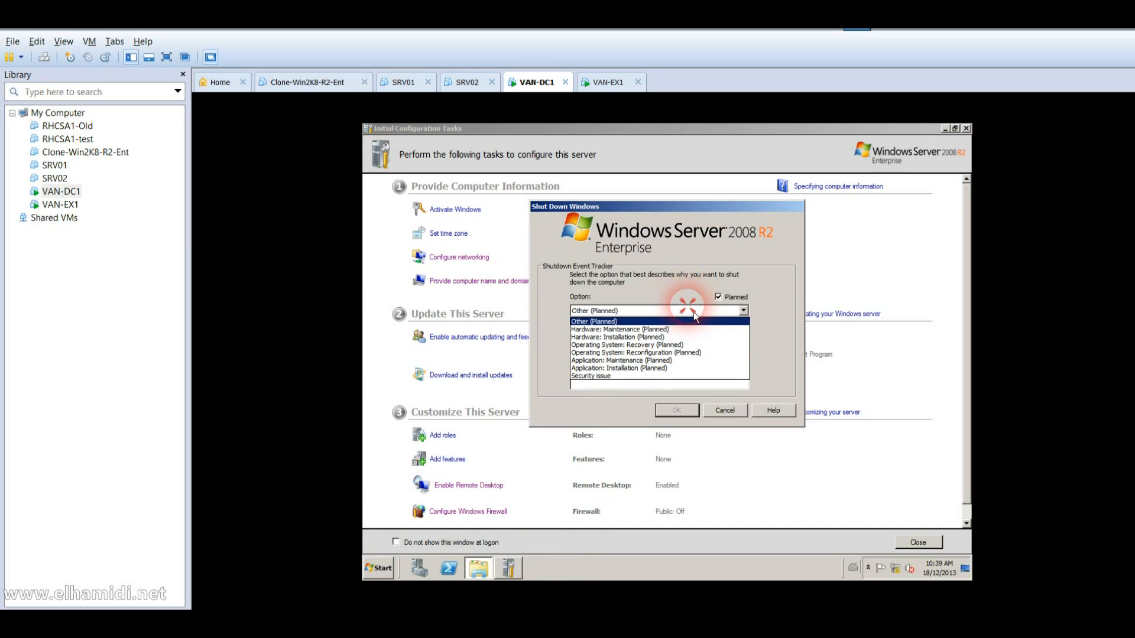
click(668, 338)
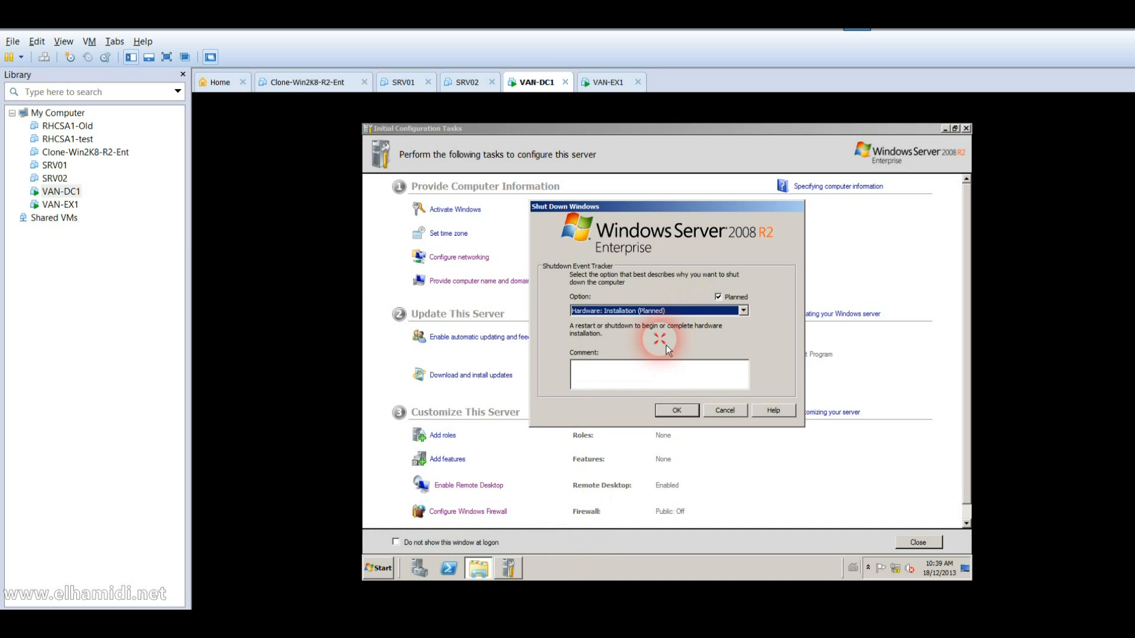
click(675, 411)
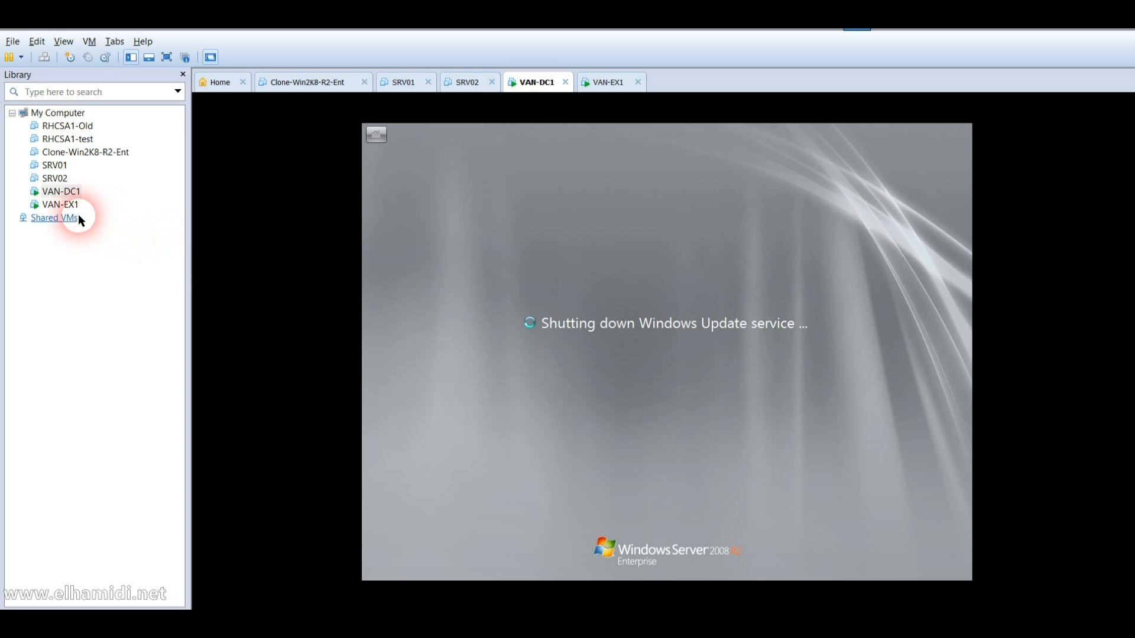
click(74, 206)
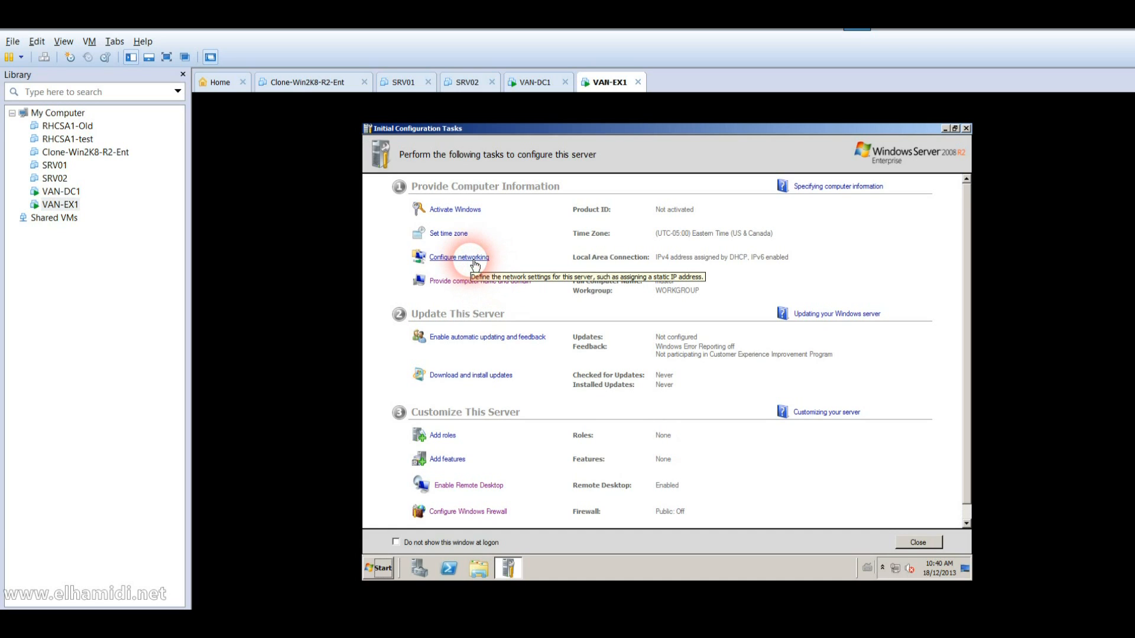
Step: Open VAN-EX1's Local Area Connection properties and turn off IPv6
click(473, 258)
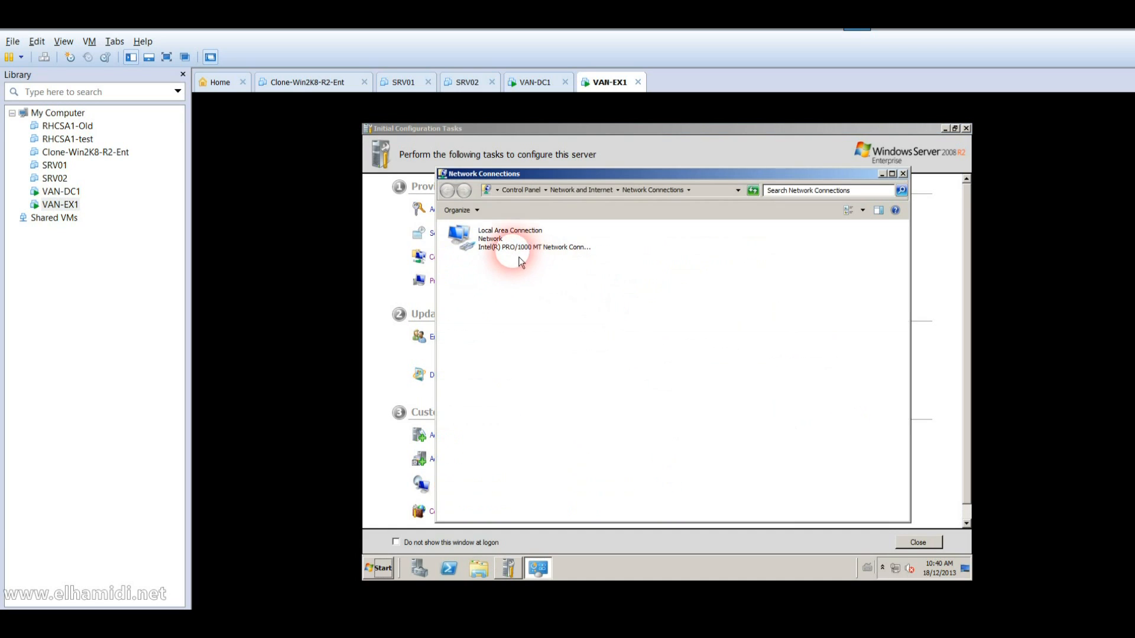
click(515, 252)
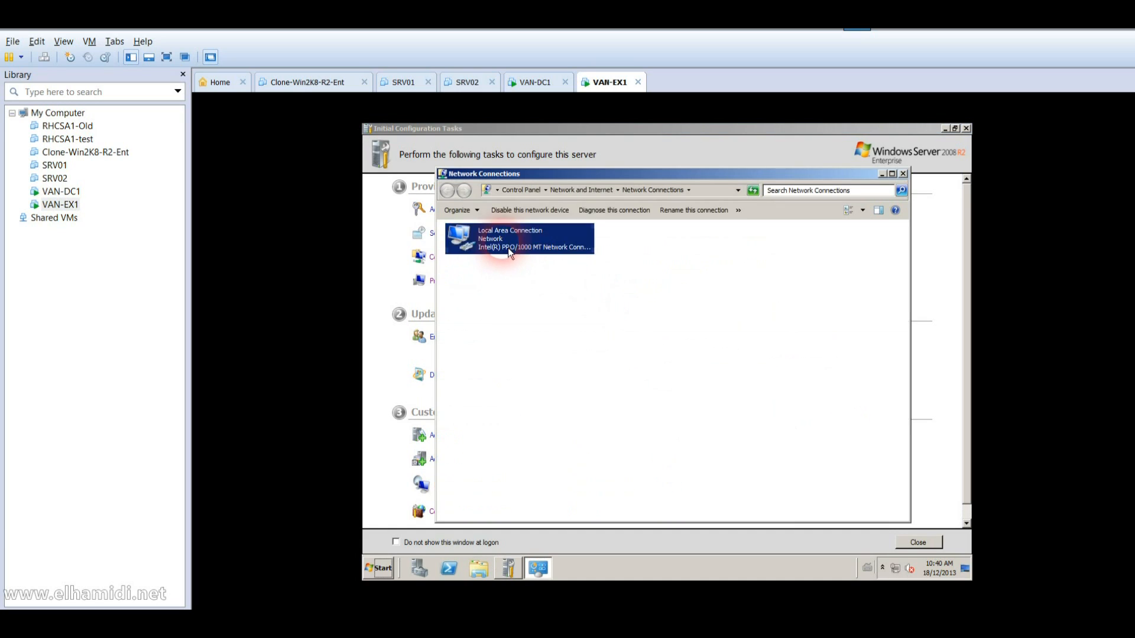
right_click(531, 346)
click(531, 348)
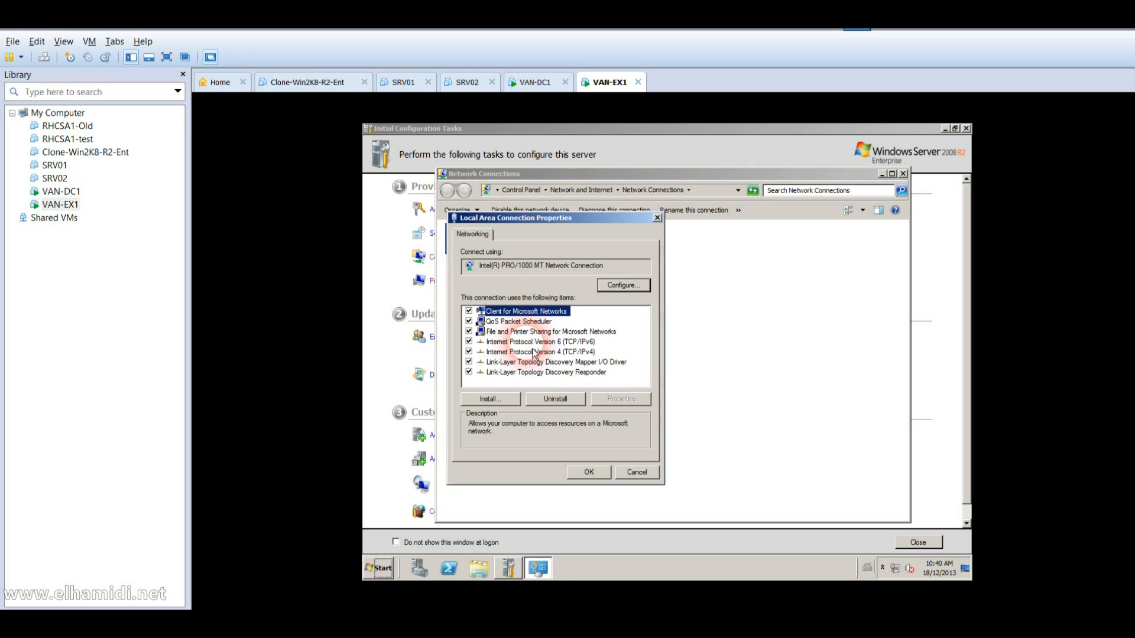
click(469, 342)
Step: Set static IPv4 10.10.0.21, mask 255.0.0.0, DNS 10.10.0.10, and close Network Connections
click(484, 352)
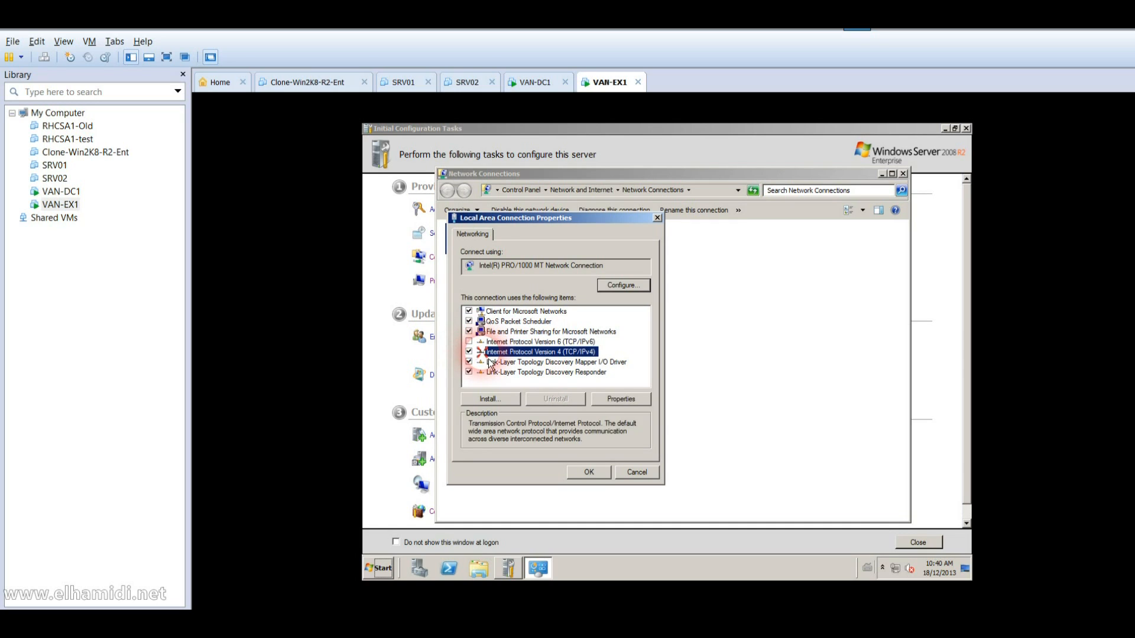
double_click(487, 354)
click(532, 341)
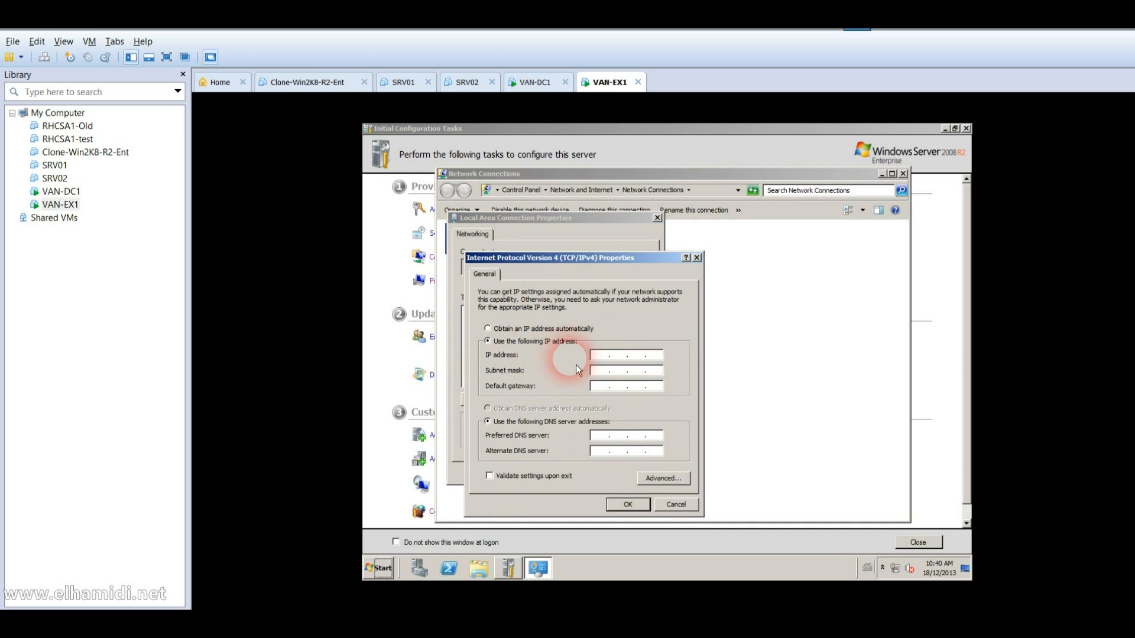
click(597, 354)
text(10.)
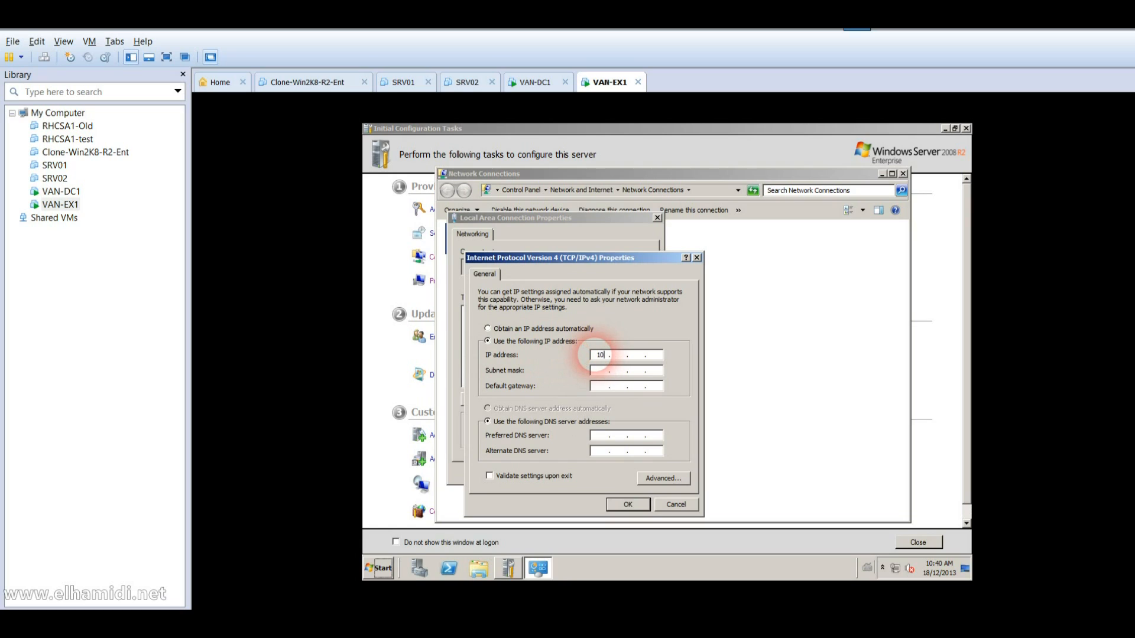
text(10.0.21)
key(Tab)
key(Tab)
key(Tab)
key(Tab)
text(10 . 10 . 0 . 10)
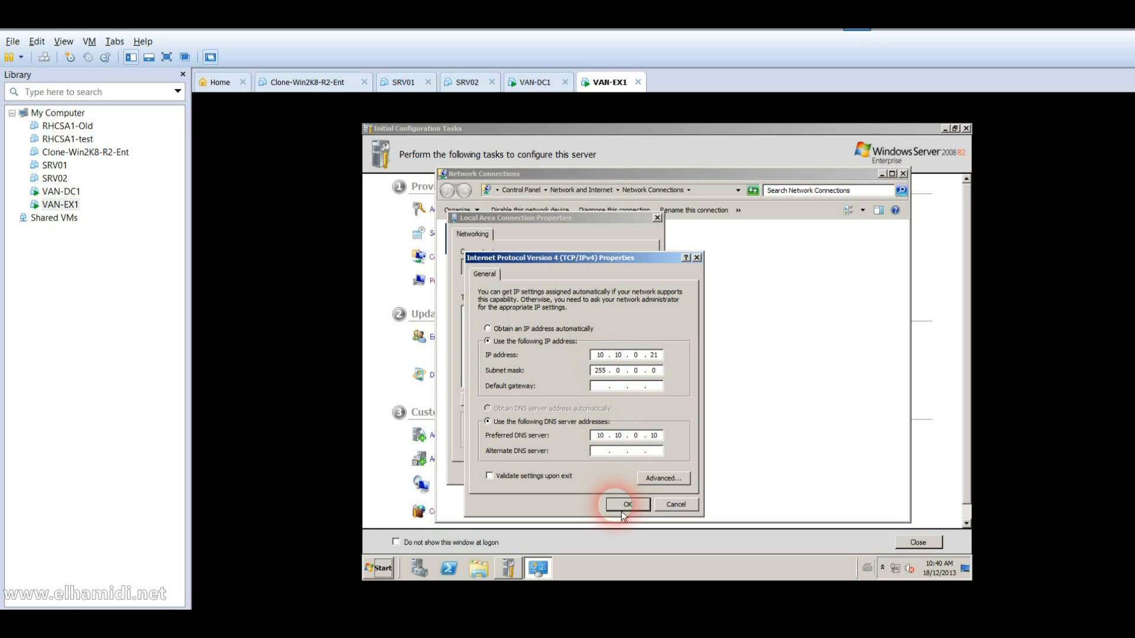
click(622, 510)
click(593, 475)
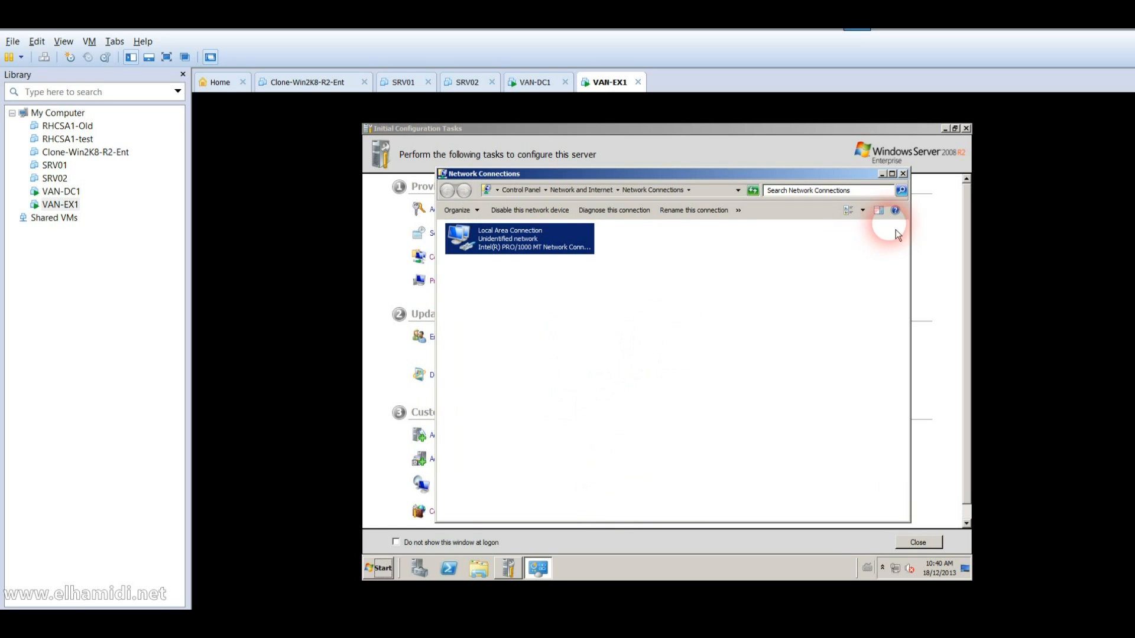
click(903, 173)
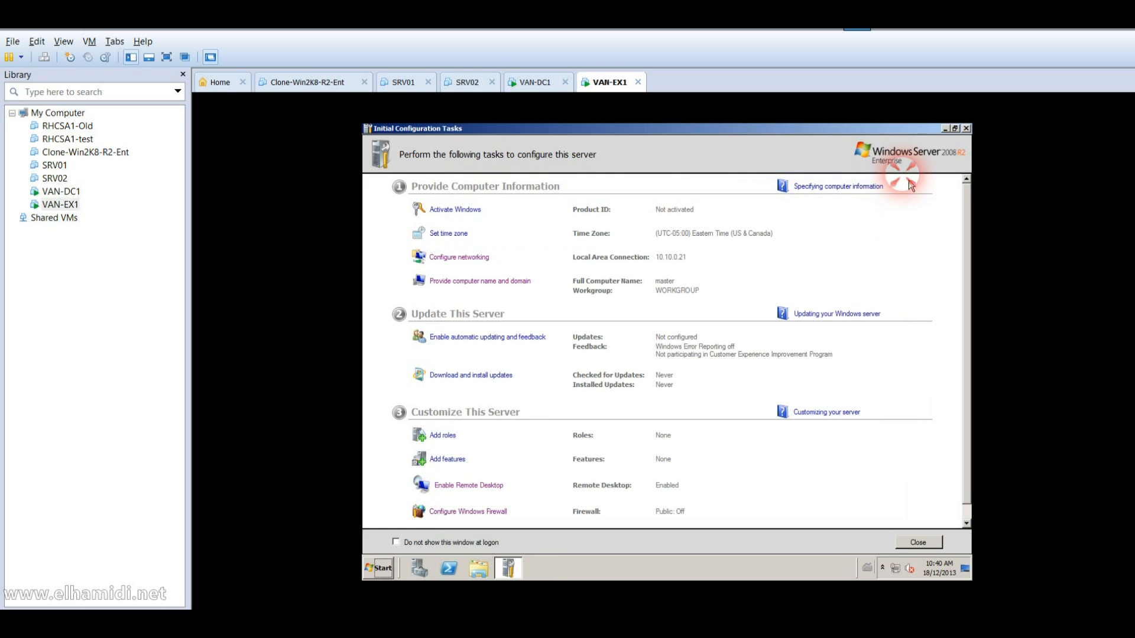
Step: Replace the computer name master with VAN-EX1 and choose Restart Now
click(485, 282)
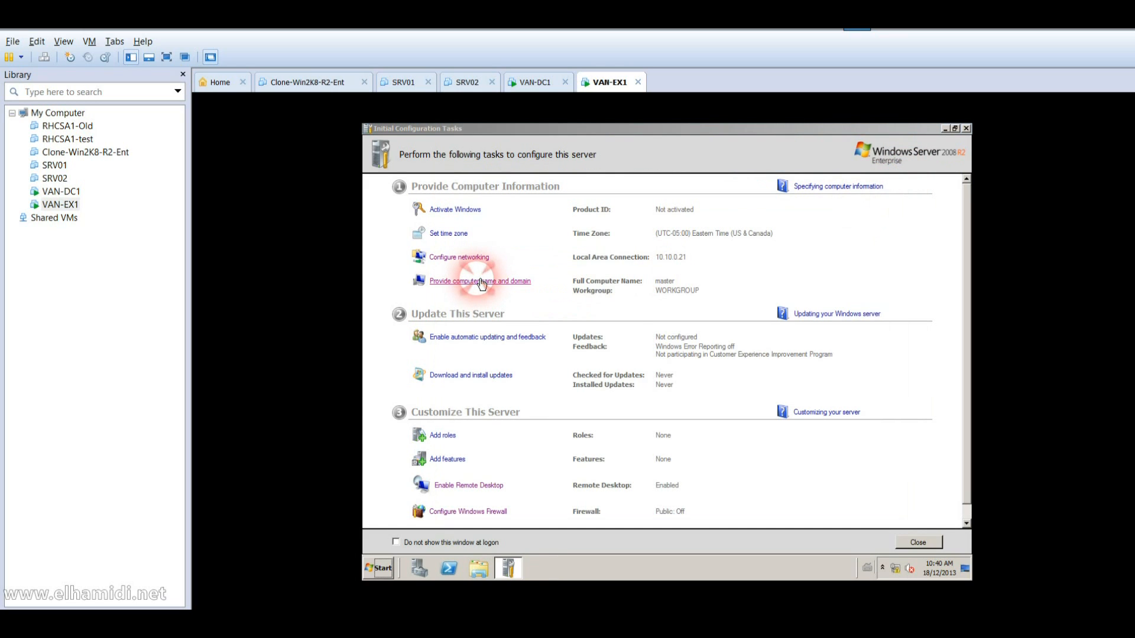
click(609, 303)
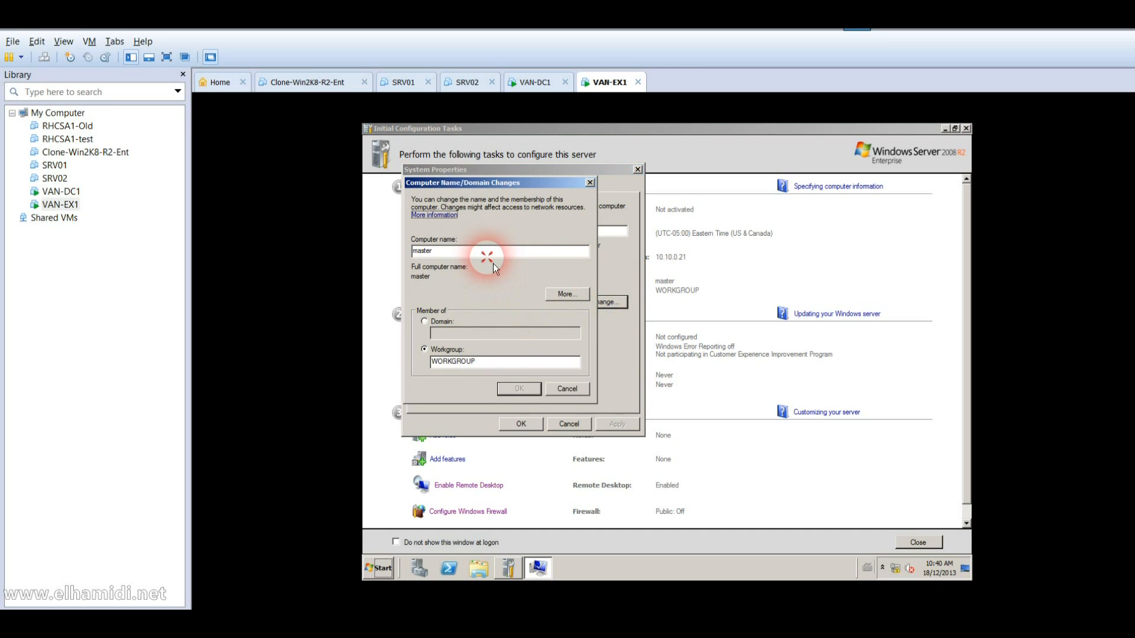
click(486, 255)
key(BackSpace)
key(BackSpace)
key(BackSpace)
key(BackSpace)
key(BackSpace)
key(BackSpace)
text(VAN-EX1)
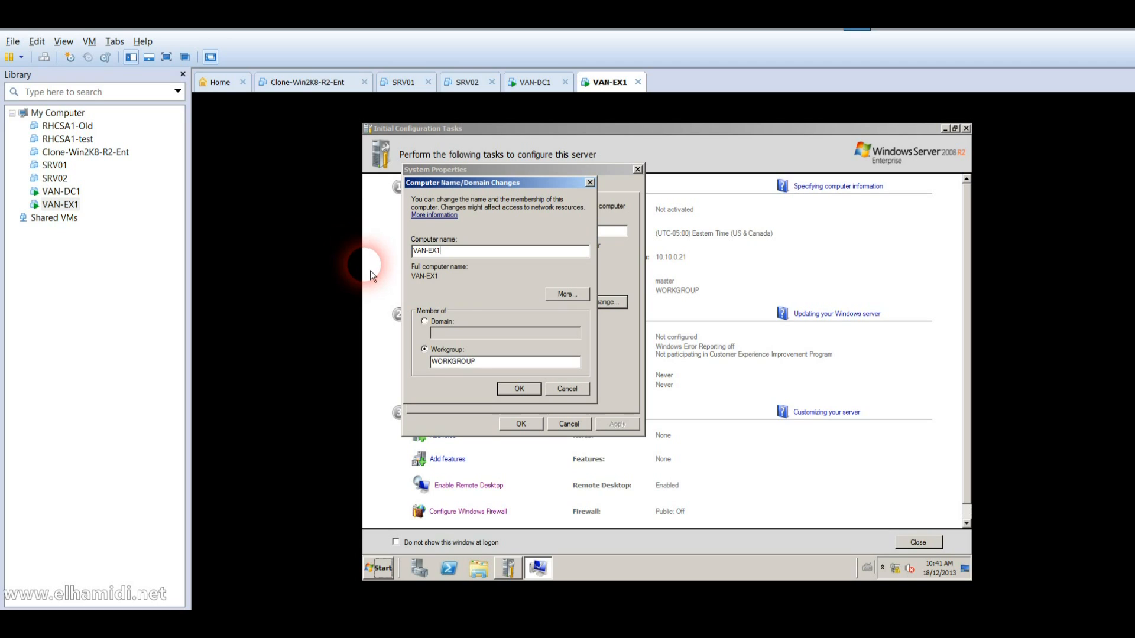
click(516, 394)
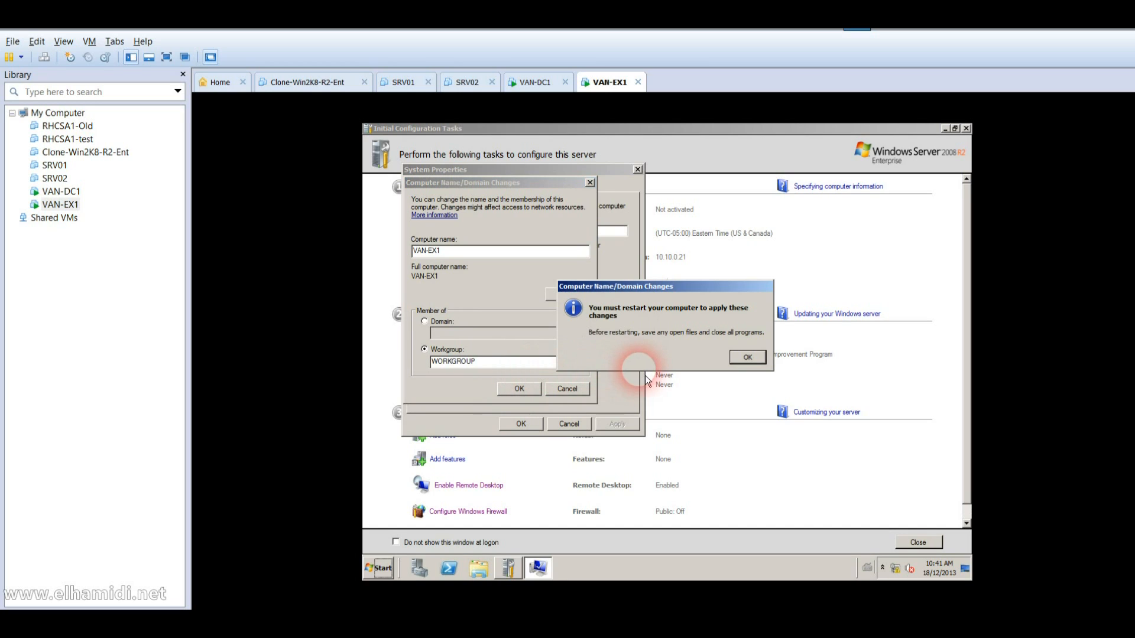
click(743, 360)
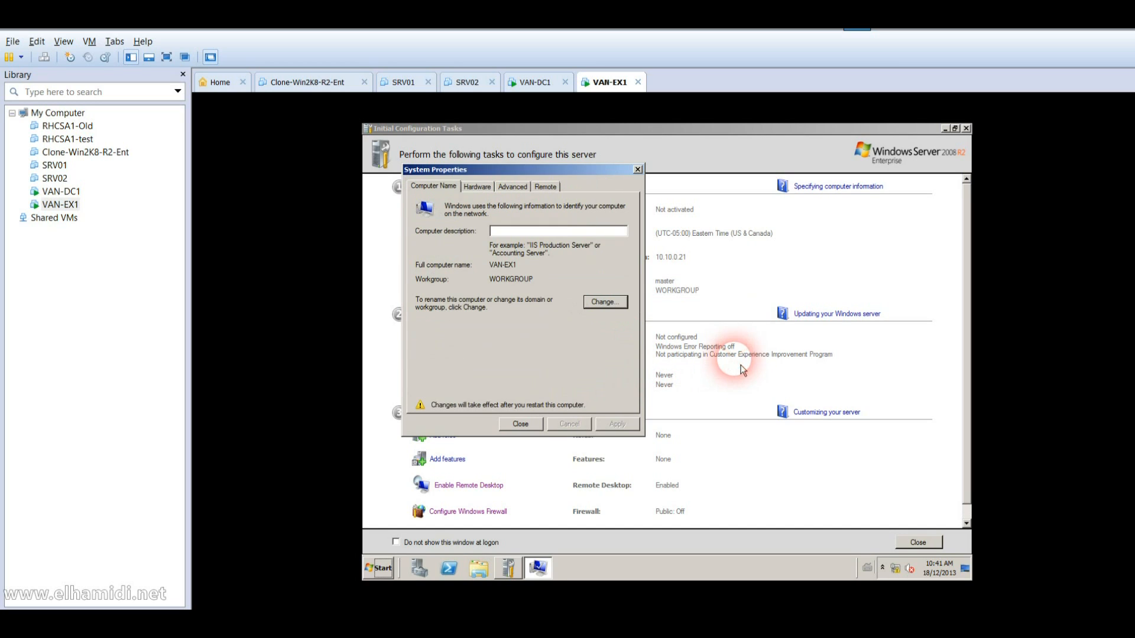
click(540, 424)
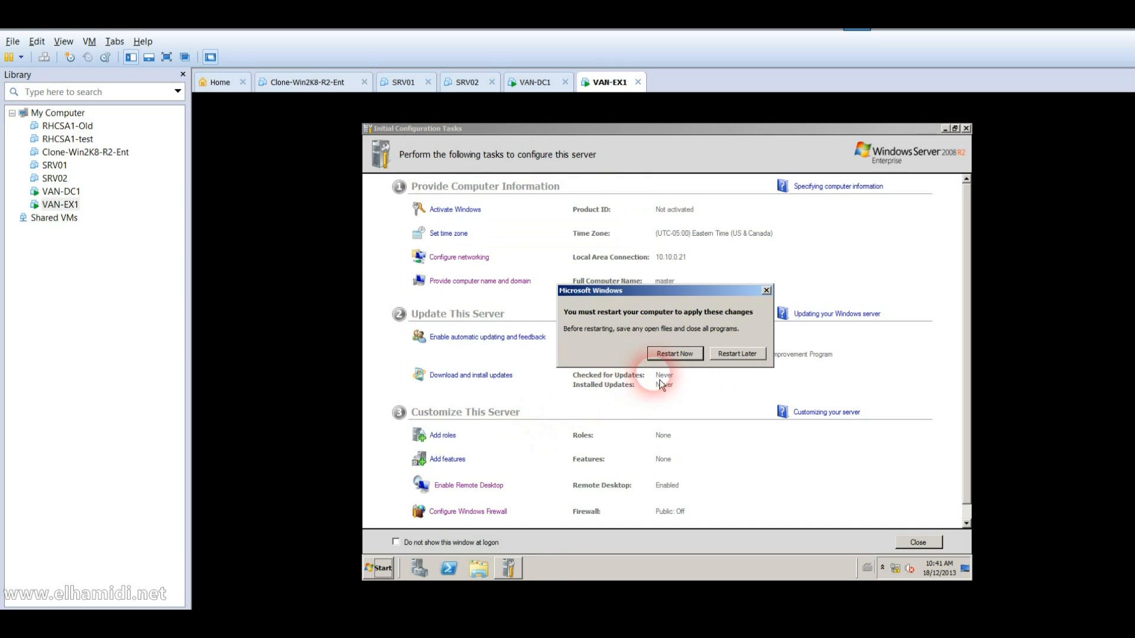
click(684, 354)
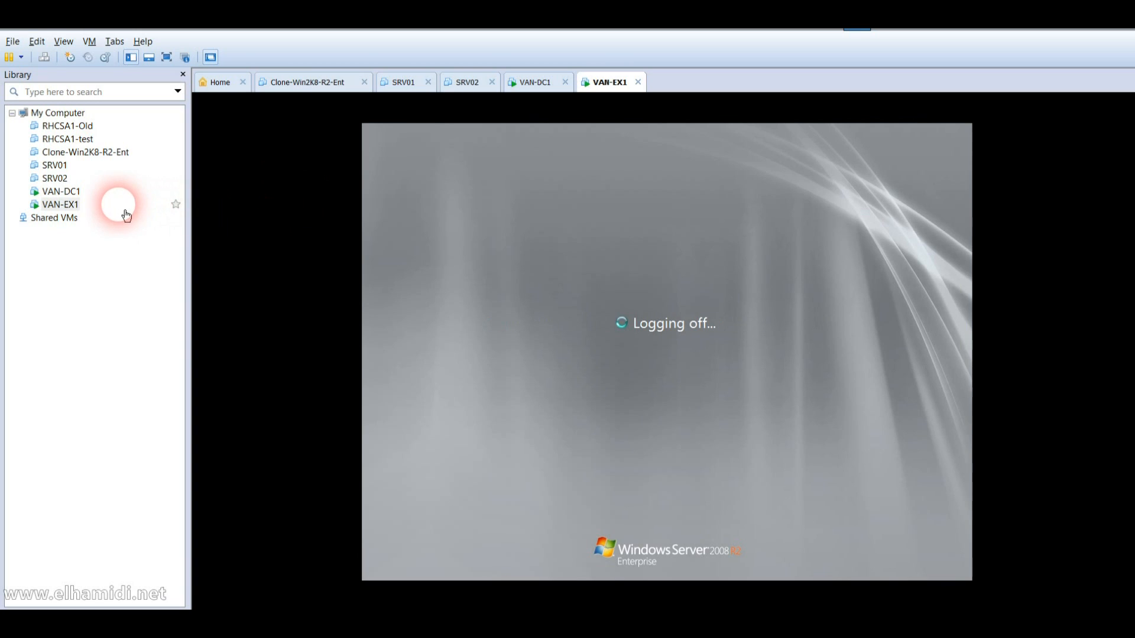
Step: Log on to VAN-DC1 as Administrator with the account password
click(65, 191)
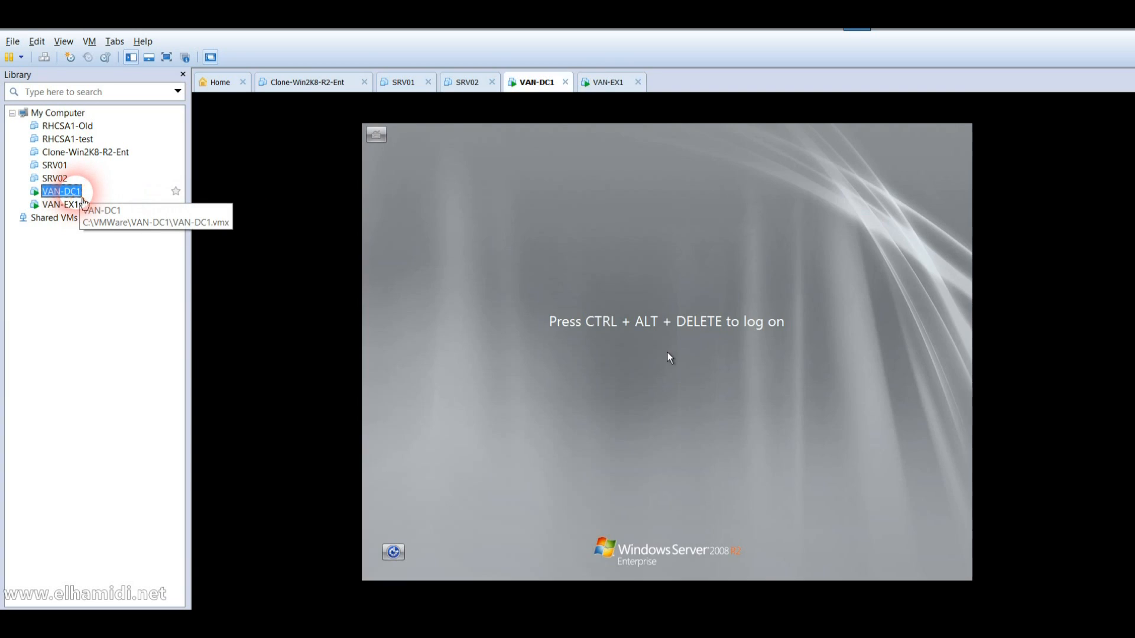
click(44, 57)
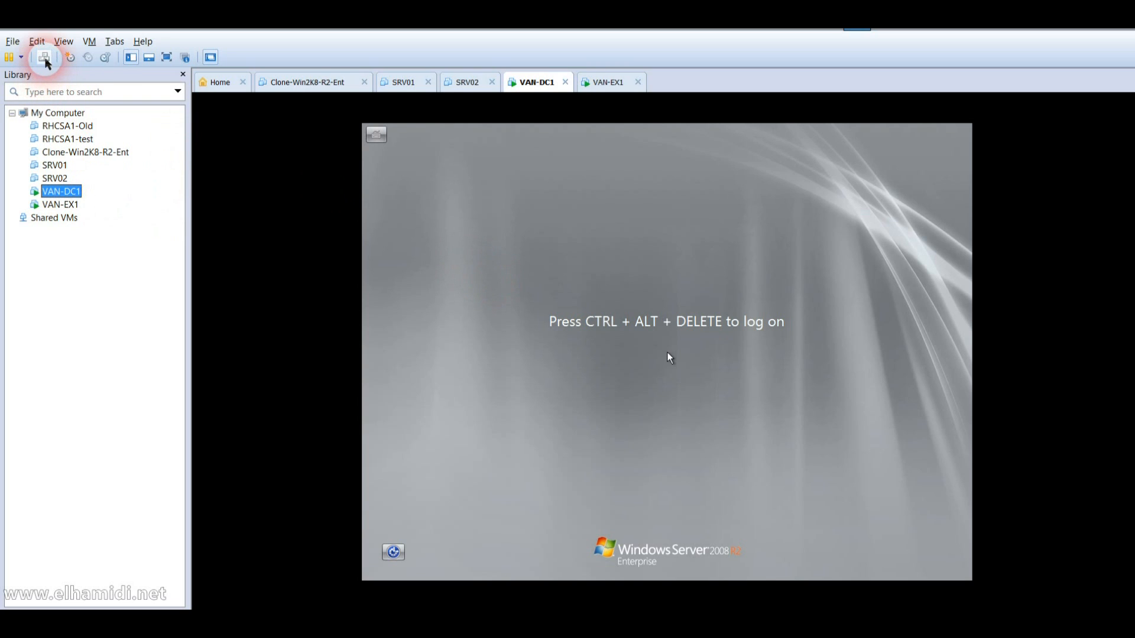
click(626, 407)
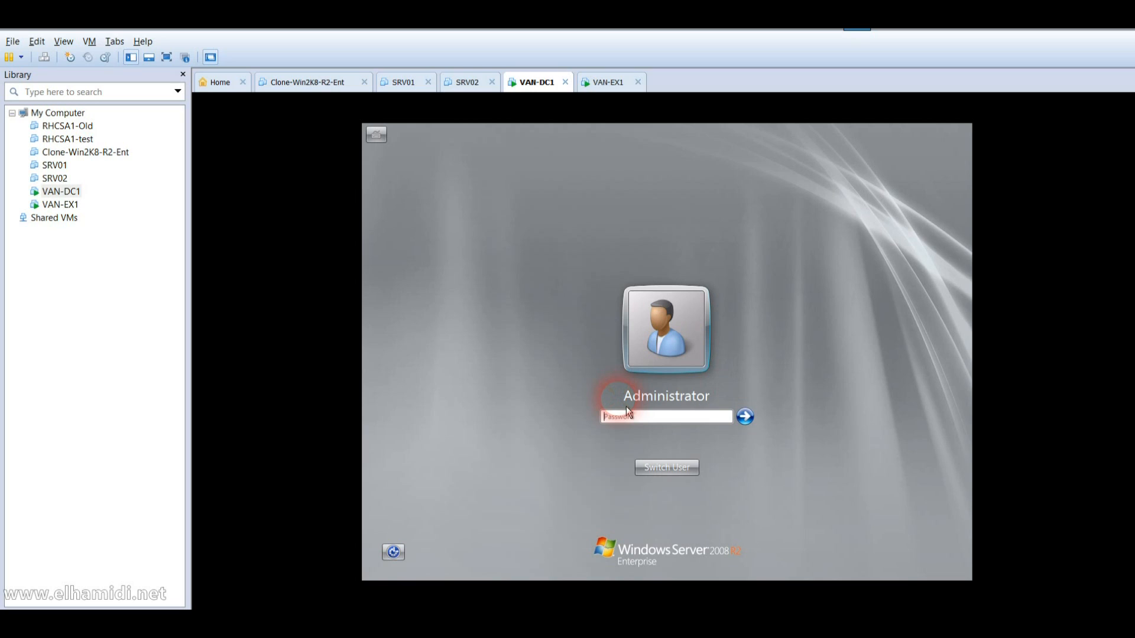
text(Pa$)
key(Return)
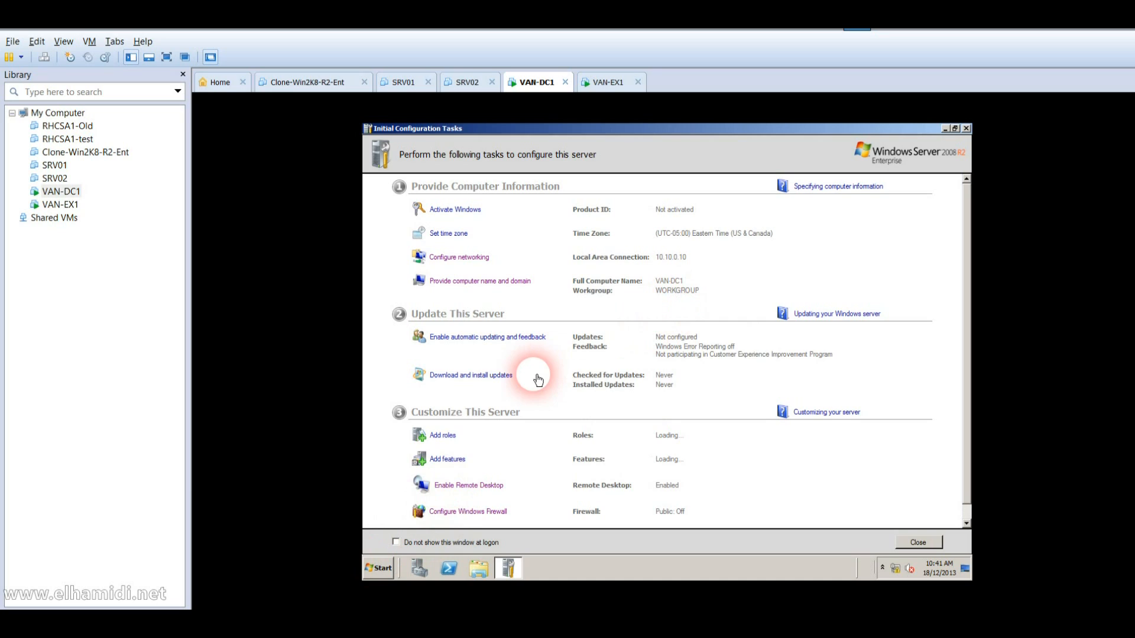
Step: Run dcpromo from the VAN-DC1 Start search to begin installing AD DS binaries
click(379, 568)
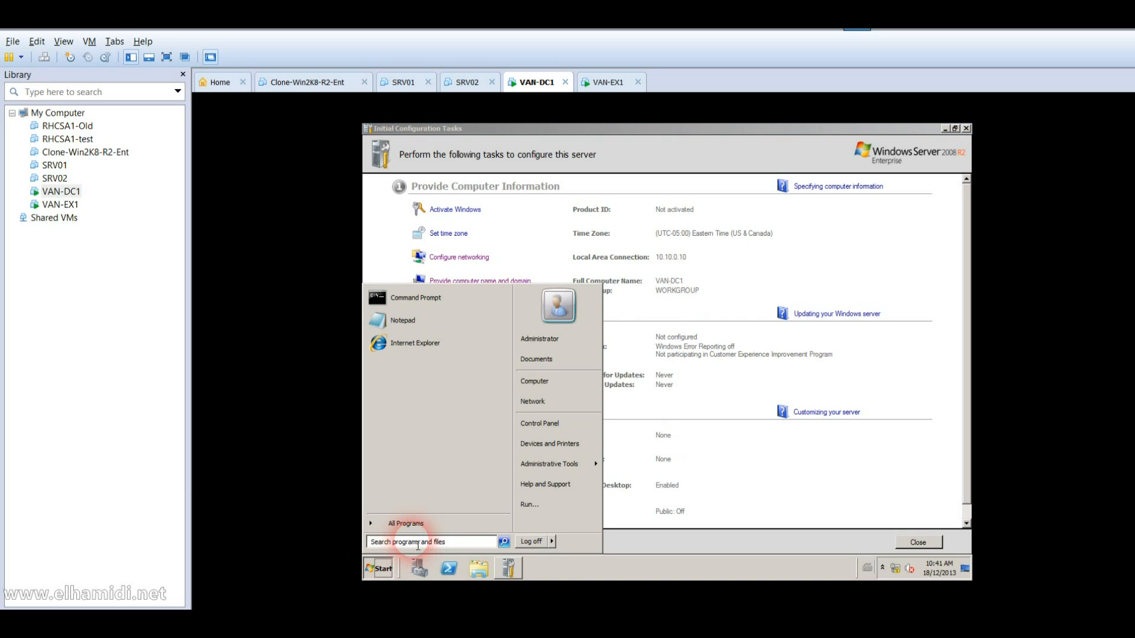
text(dcpromo)
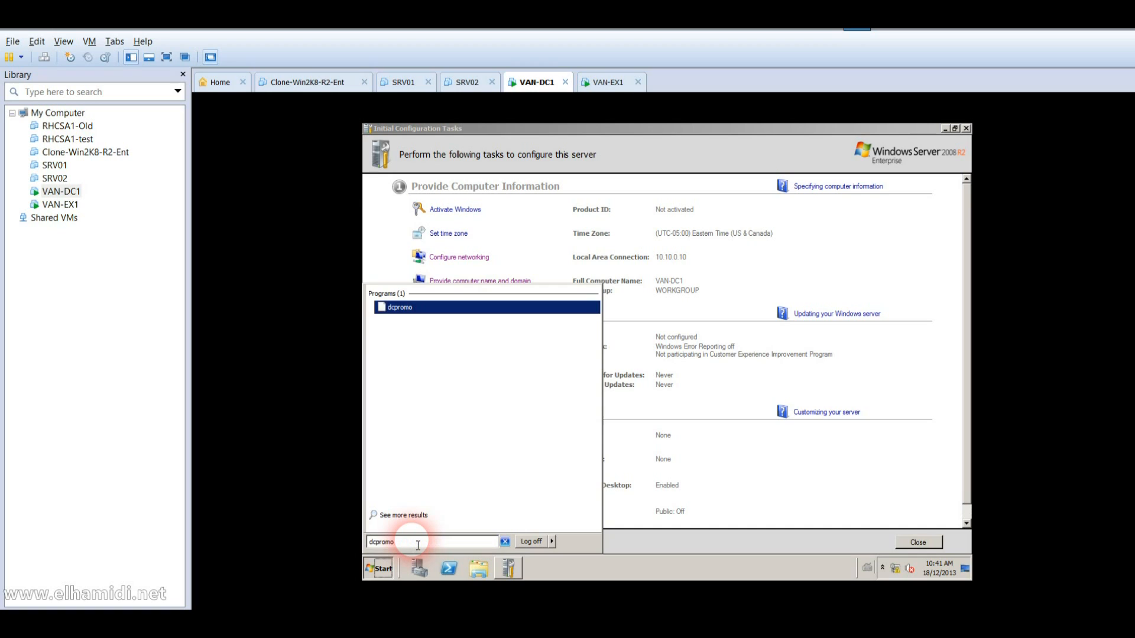
key(Return)
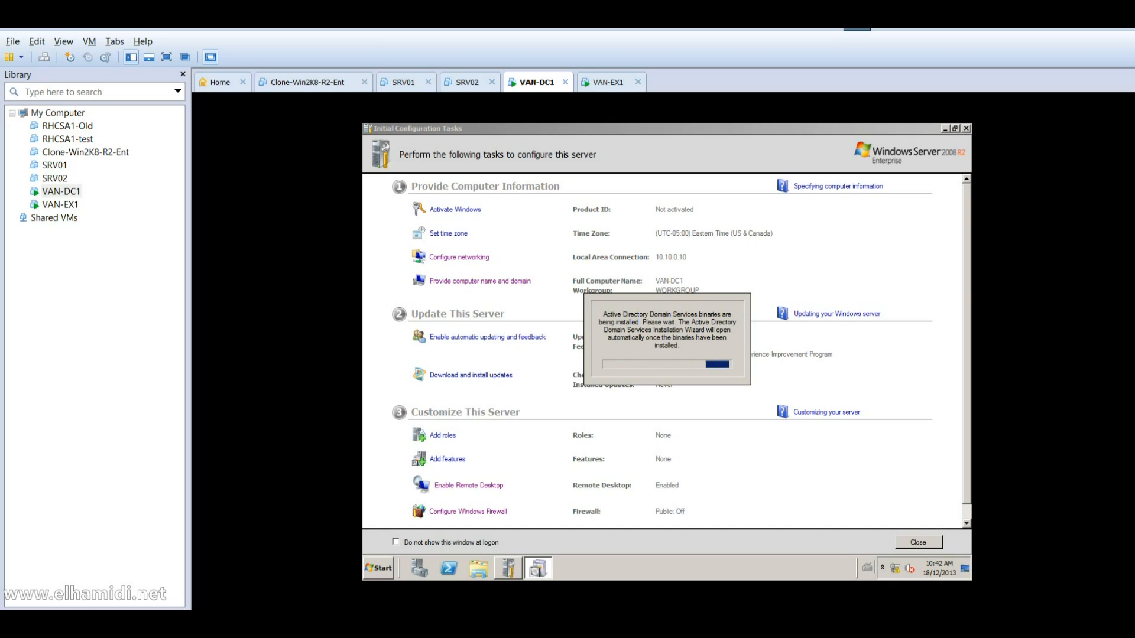
Step: Log on to the restarted VAN-EX1 as Administrator with the account password
click(65, 205)
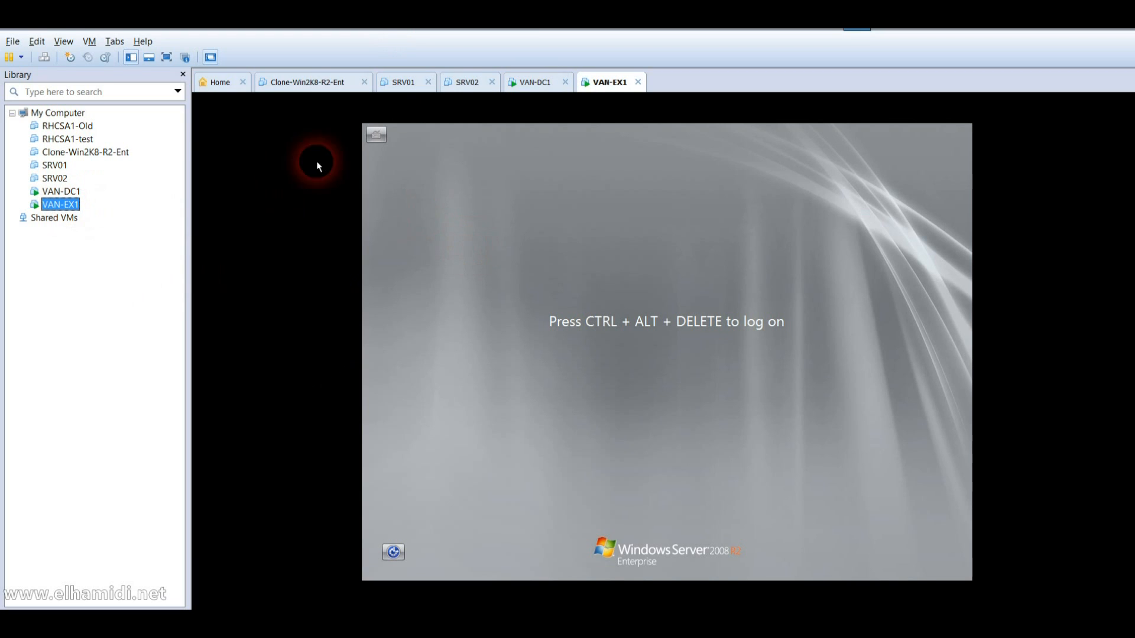
click(45, 57)
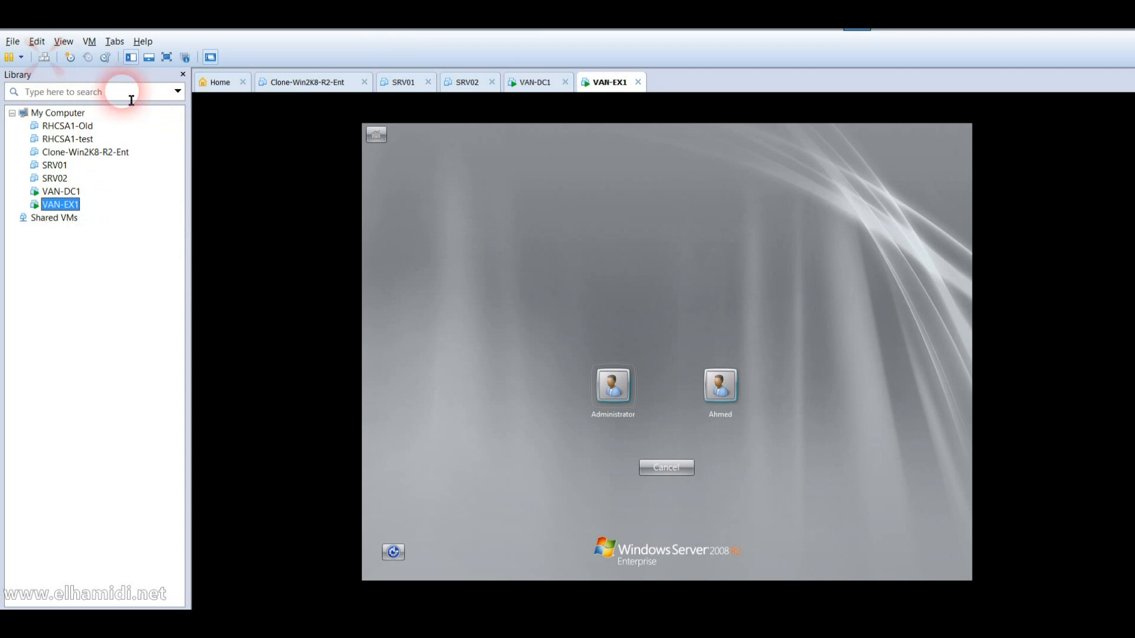
click(633, 413)
text(Pa)
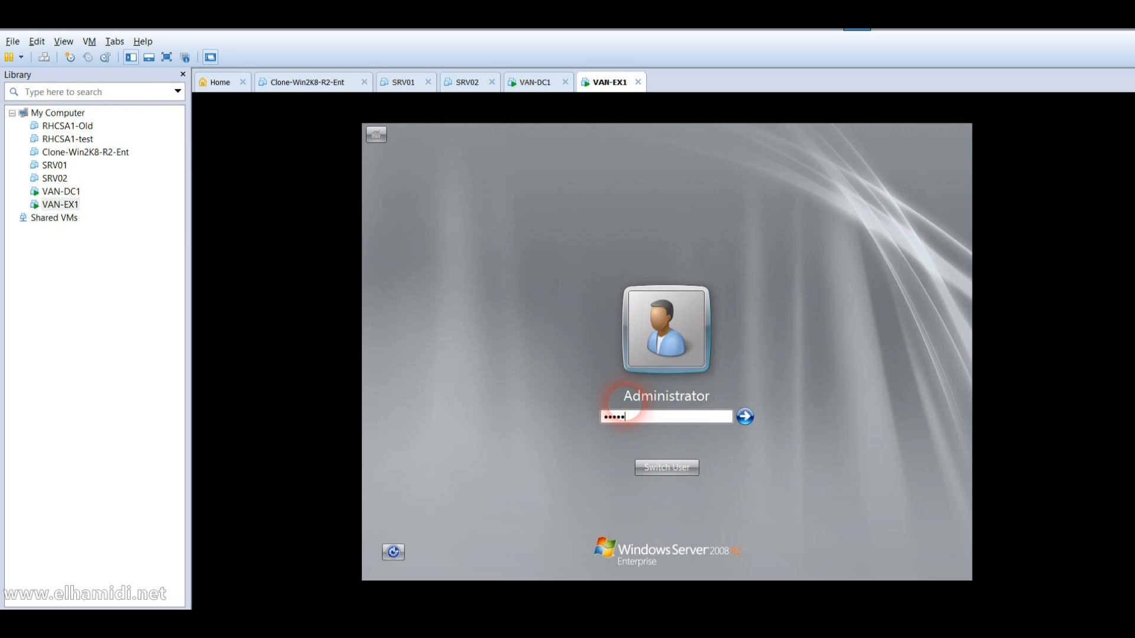
key(Return)
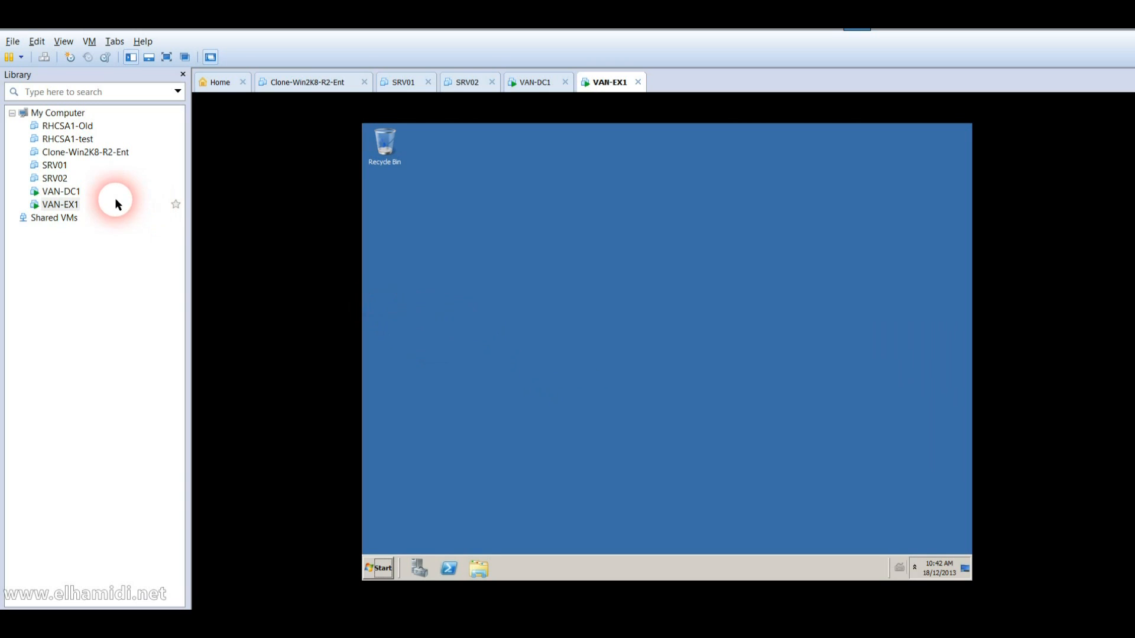
Step: Set VAN-DC1's shared folders to Always enabled, then advance the AD DS wizard past the compatibility notice
click(70, 191)
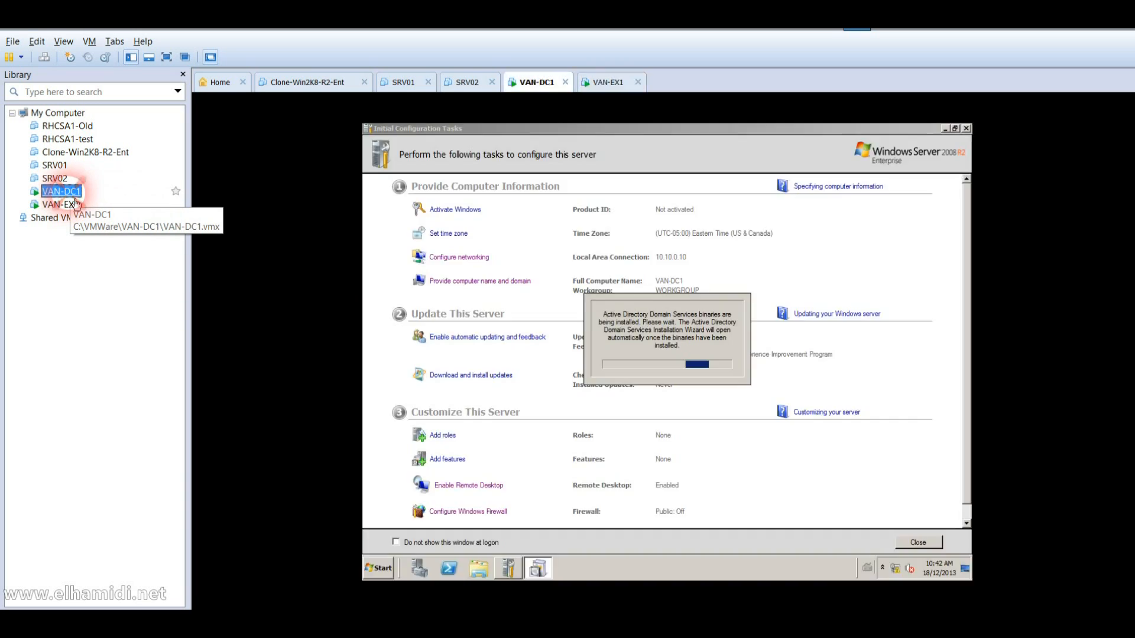
right_click(70, 193)
click(112, 355)
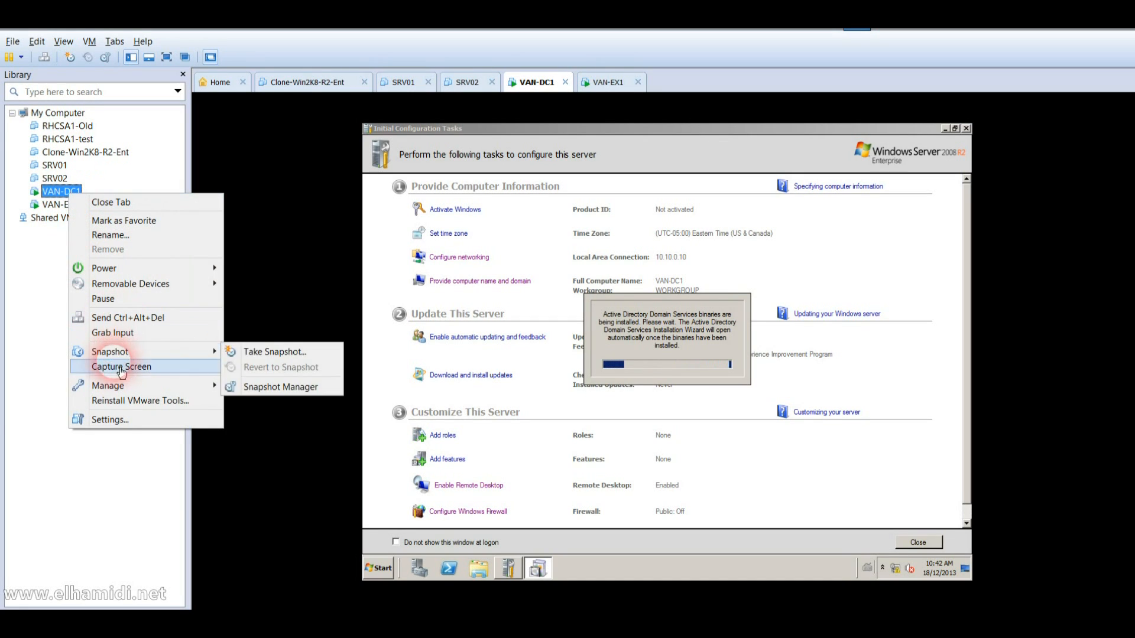
click(109, 420)
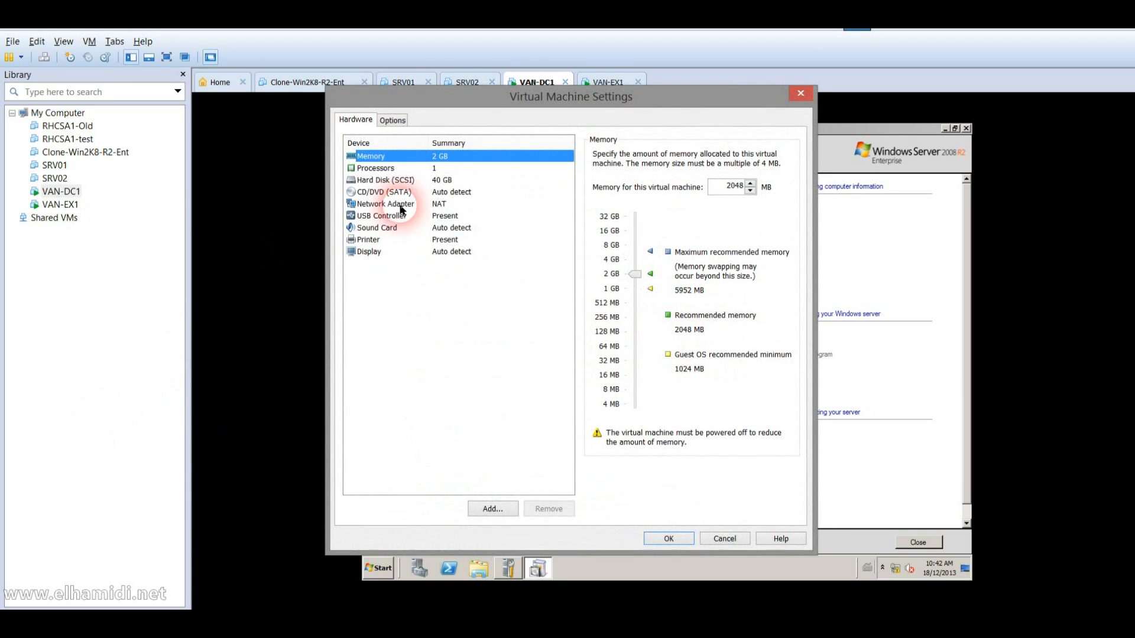
click(392, 120)
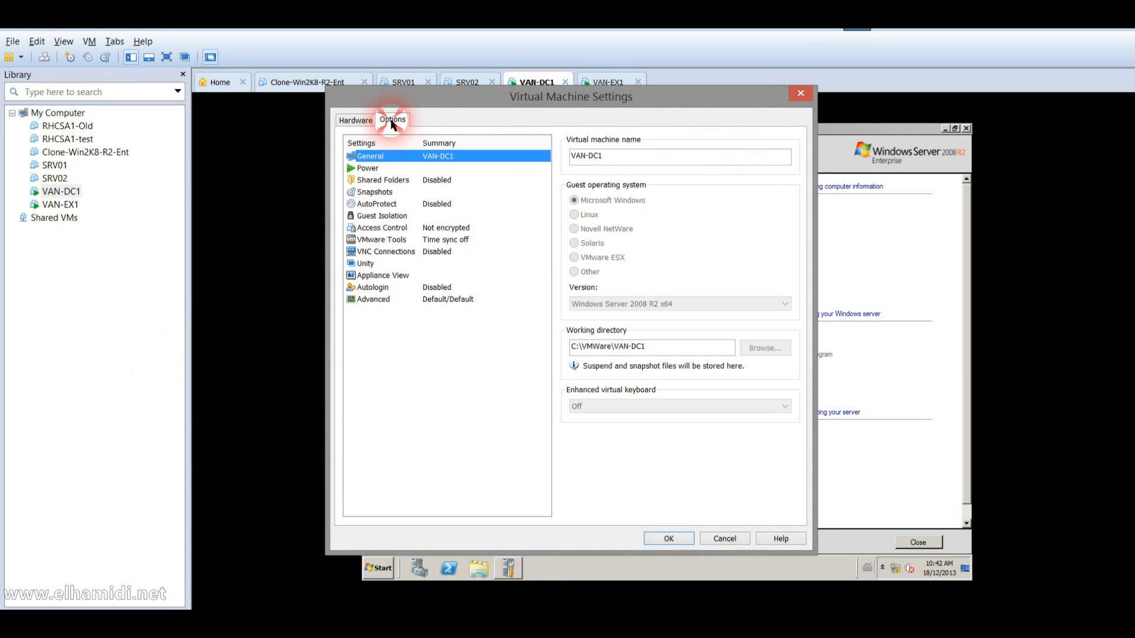
click(398, 180)
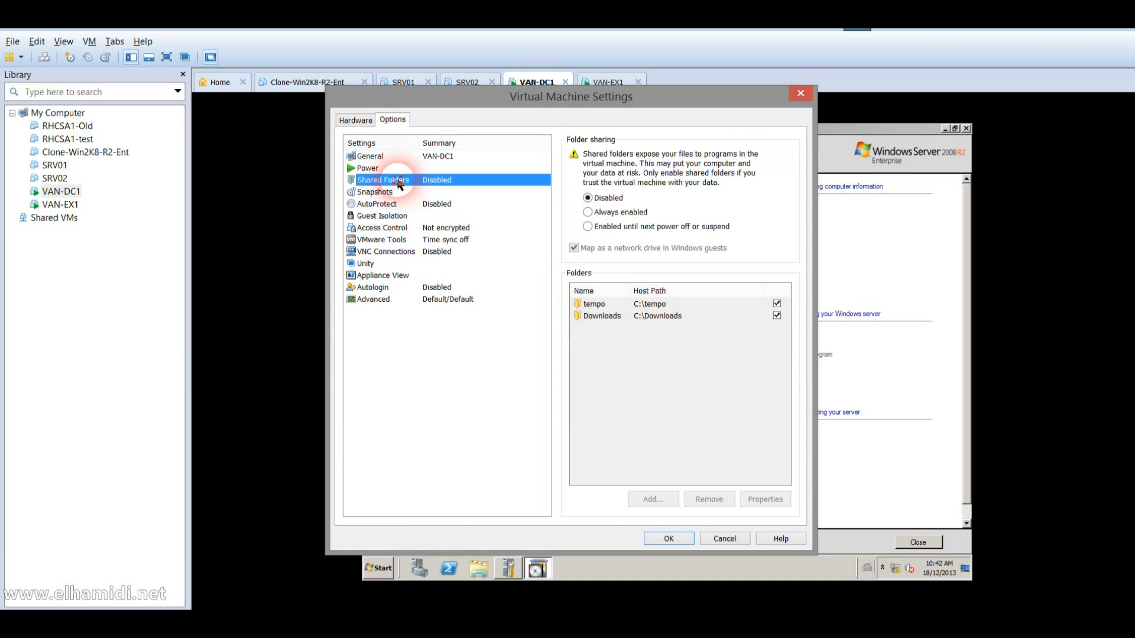
click(594, 211)
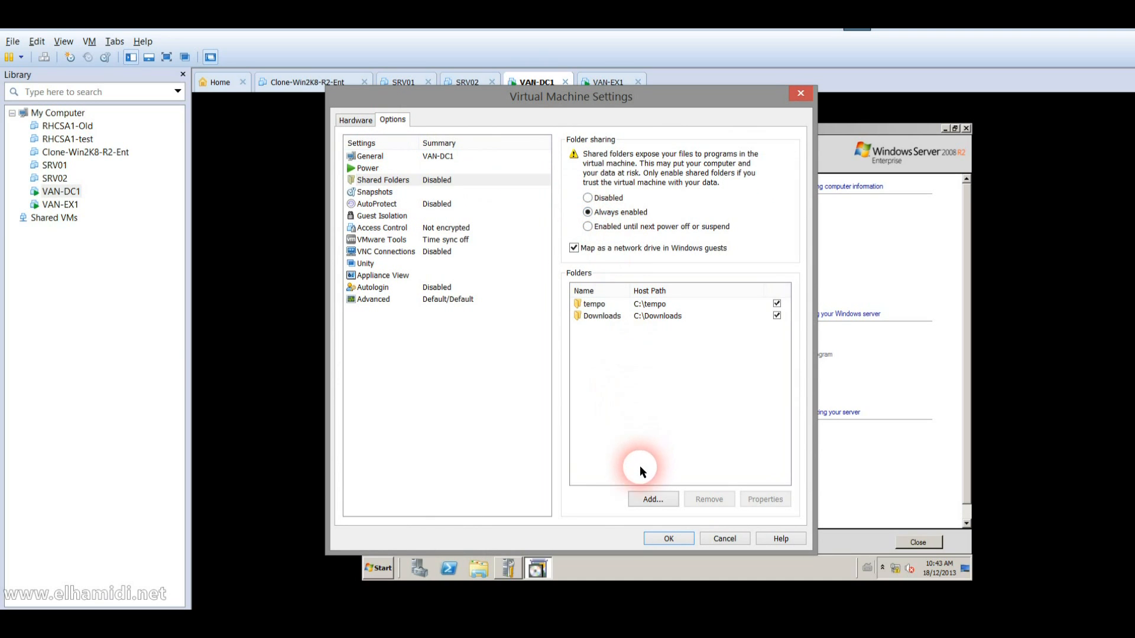
click(662, 538)
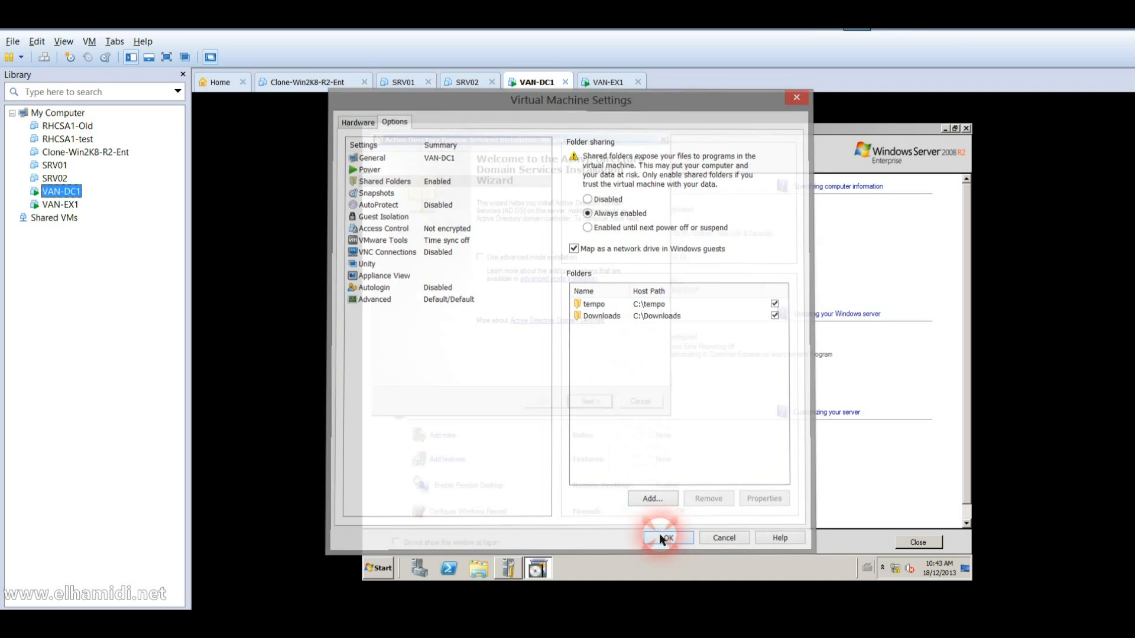
click(589, 401)
click(589, 402)
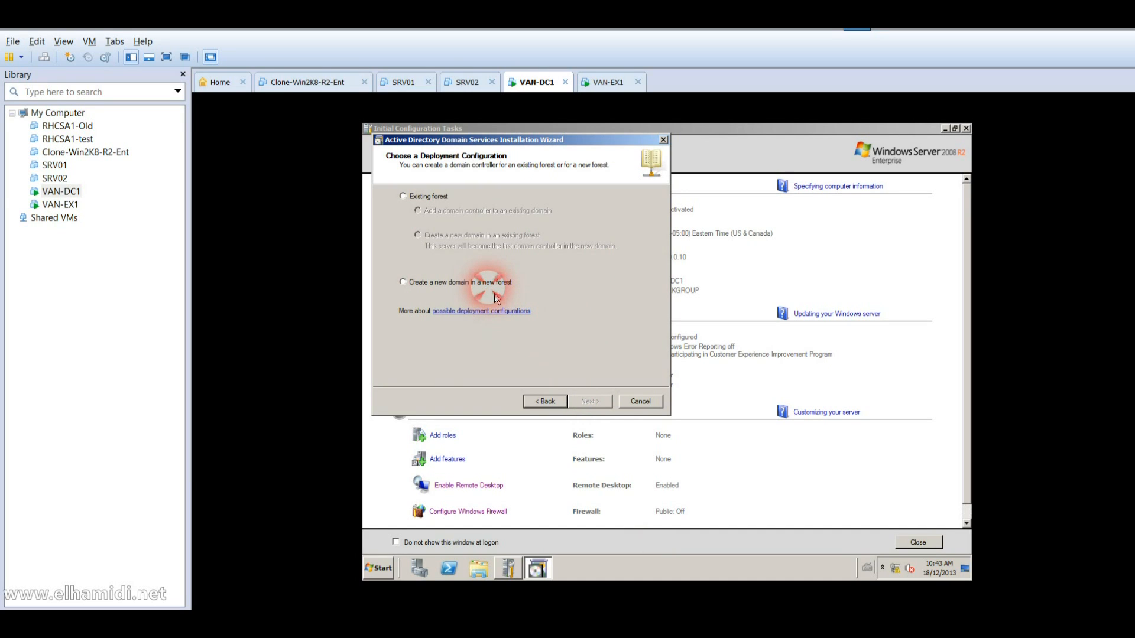
Step: Create a new domain in a new forest with root domain Adatum.com
click(491, 288)
click(588, 401)
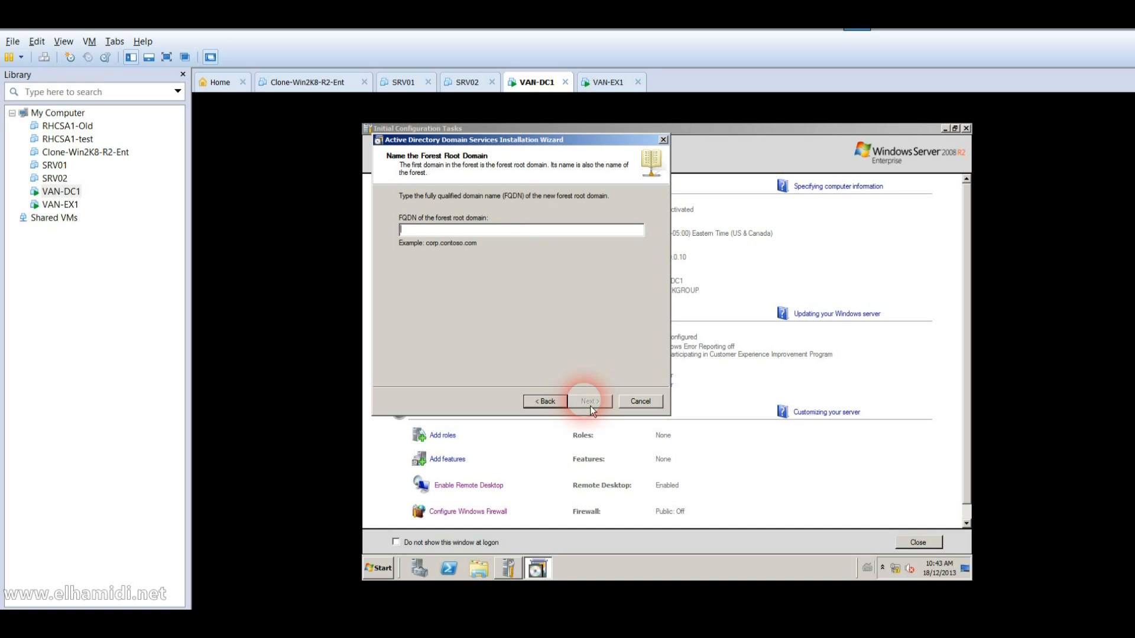
text(Adatum.com)
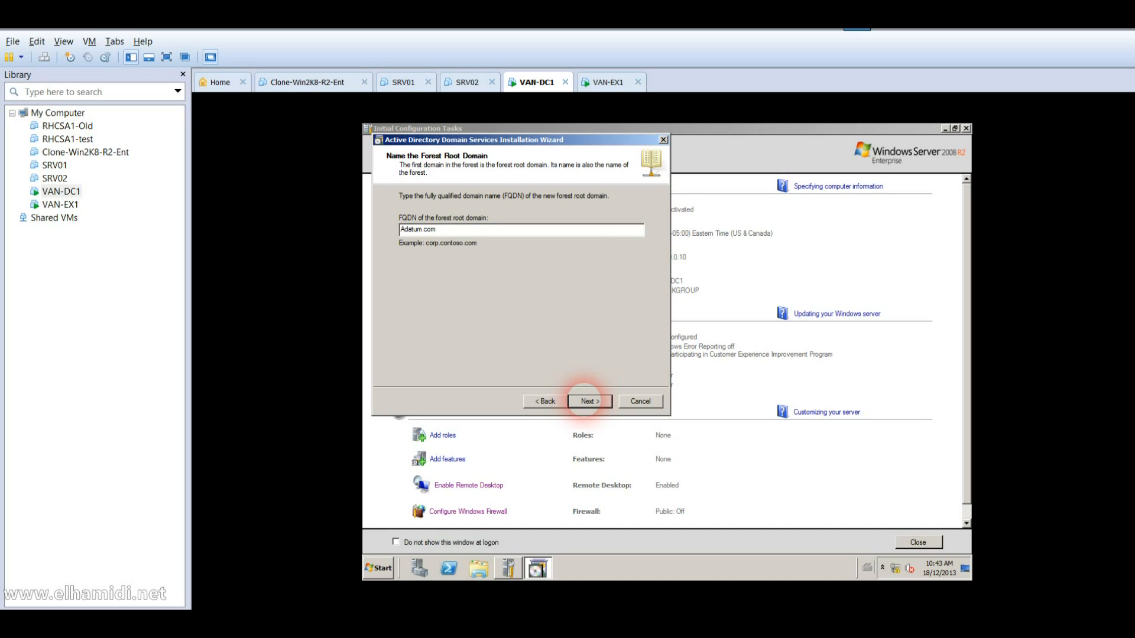
click(589, 401)
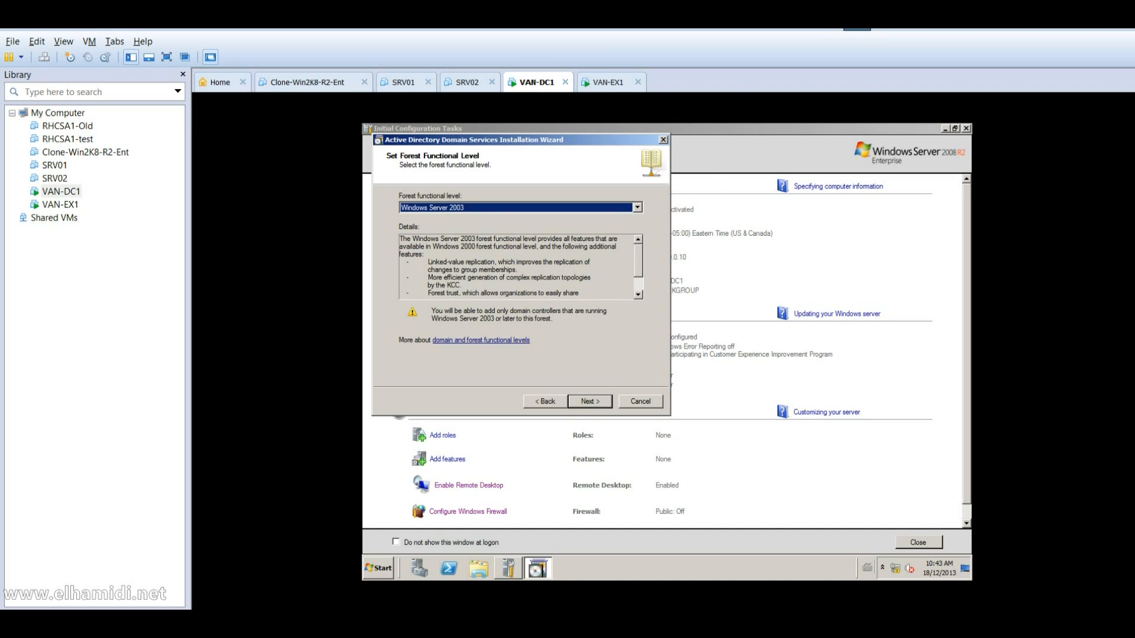
Step: Choose Windows Server 2008 R2 forest level, keep DNS, accept default locations, and enter the DSRM password
click(573, 213)
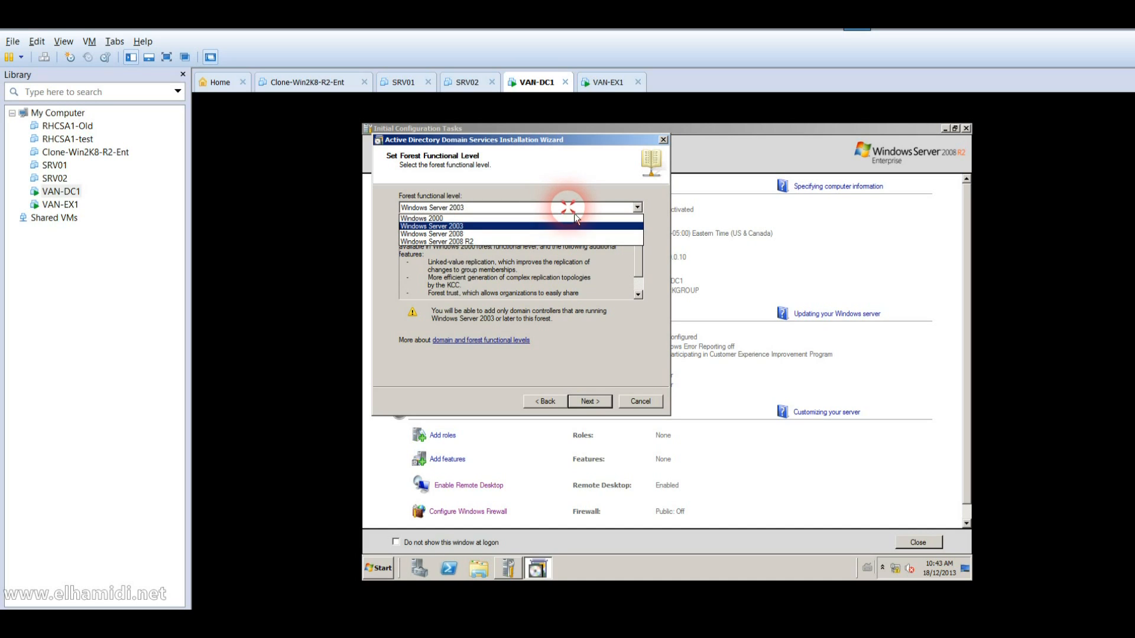
click(548, 242)
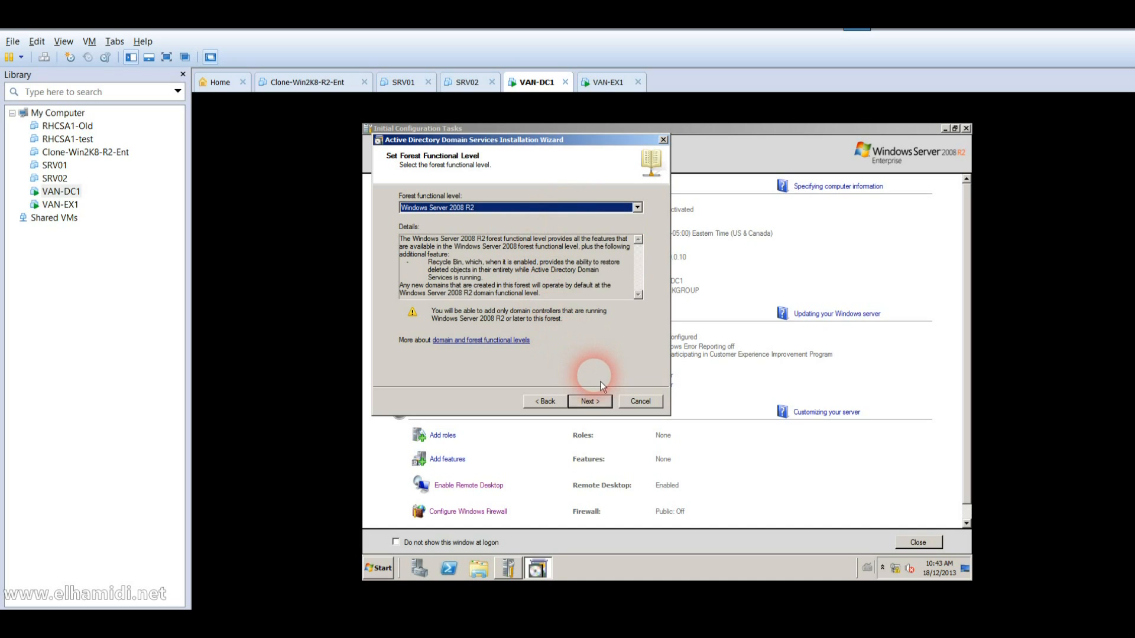
click(595, 404)
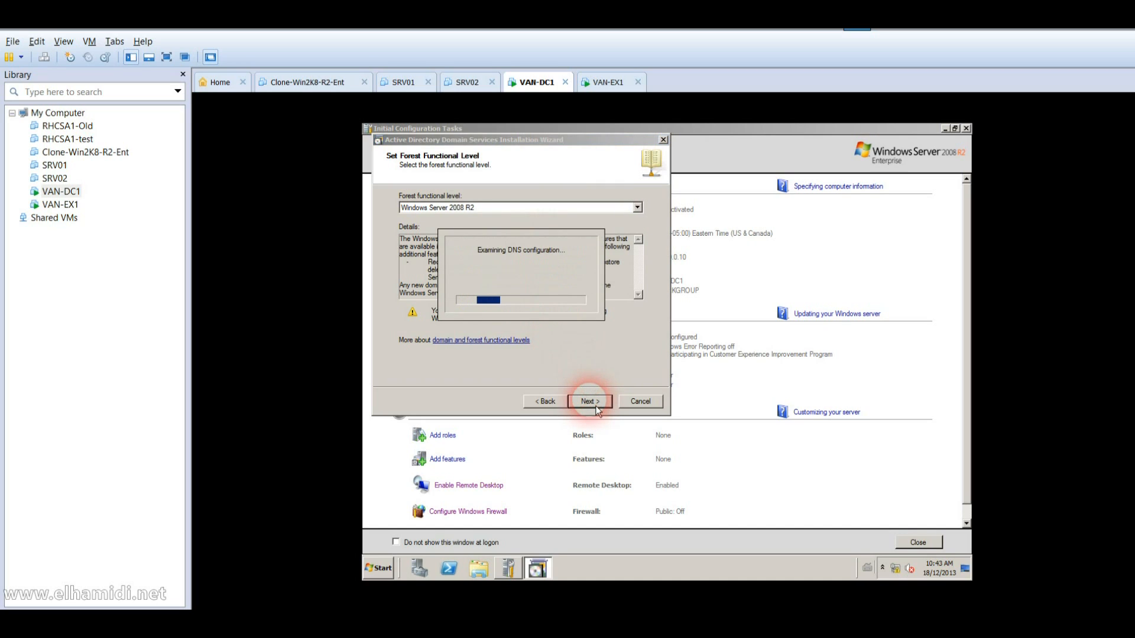
click(595, 406)
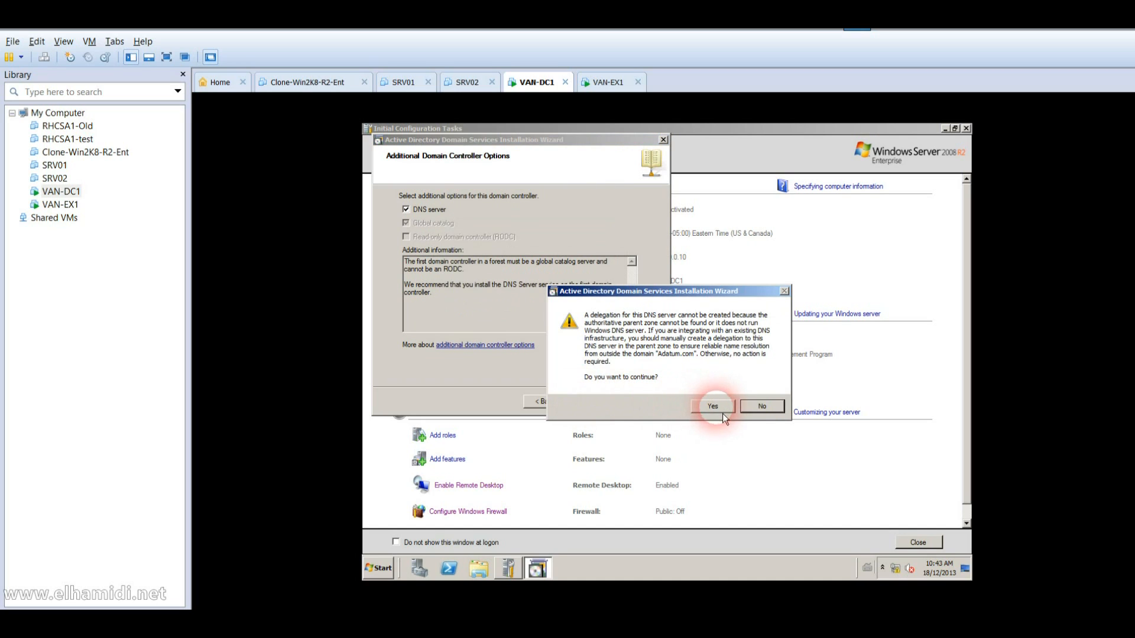
click(714, 407)
click(587, 404)
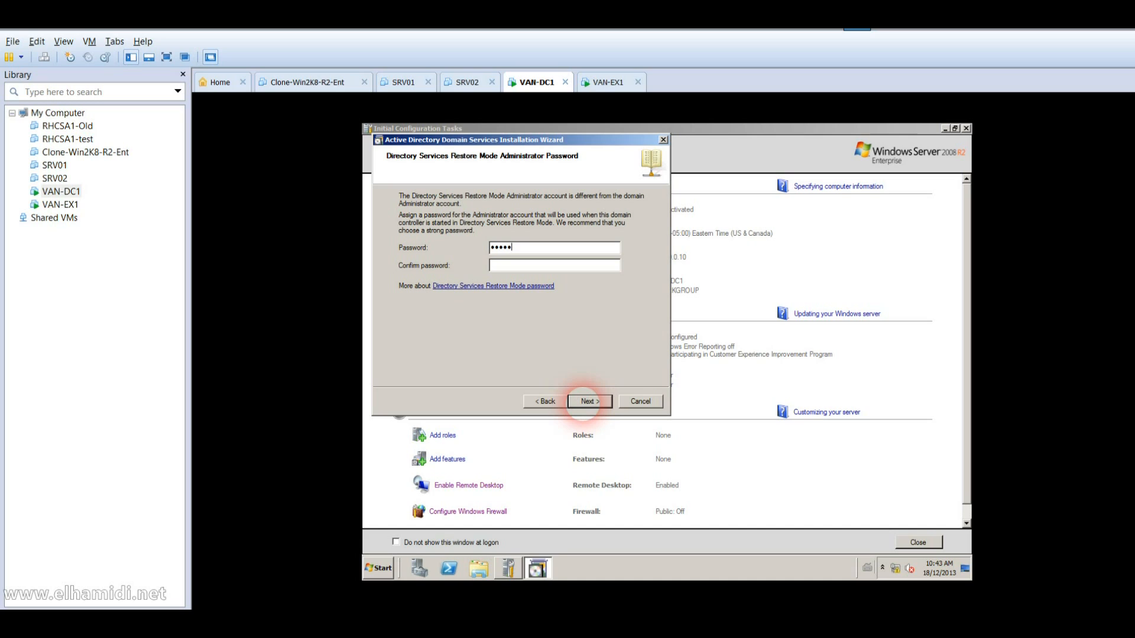
text($$w0)
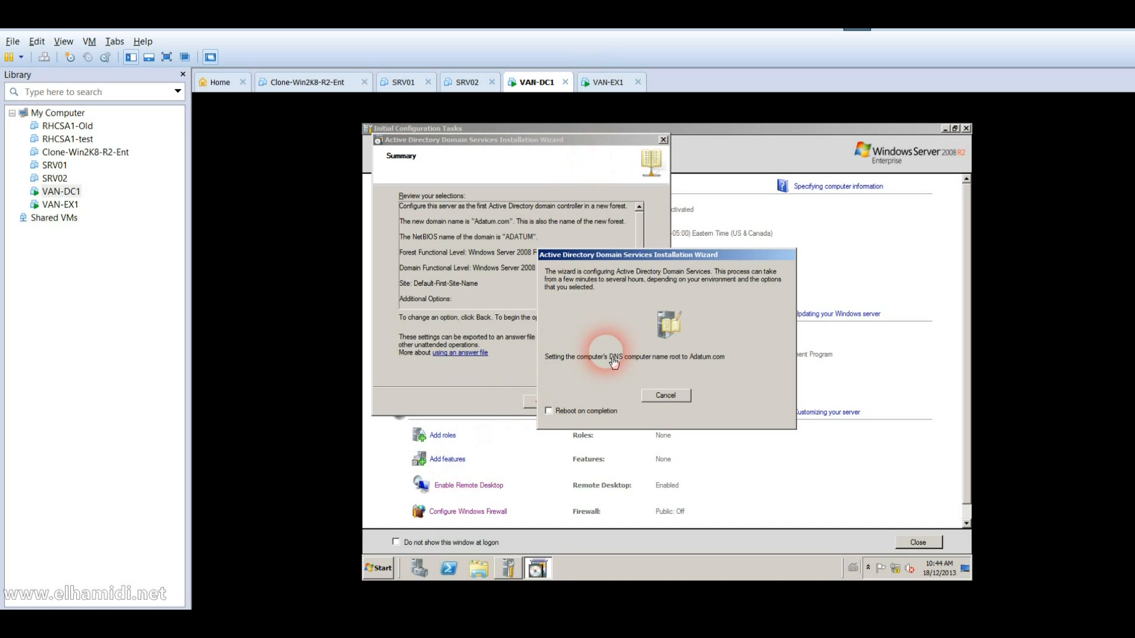
Step: Open the VAN-DC1 guest's Start menu while AD DS configuration runs
click(383, 569)
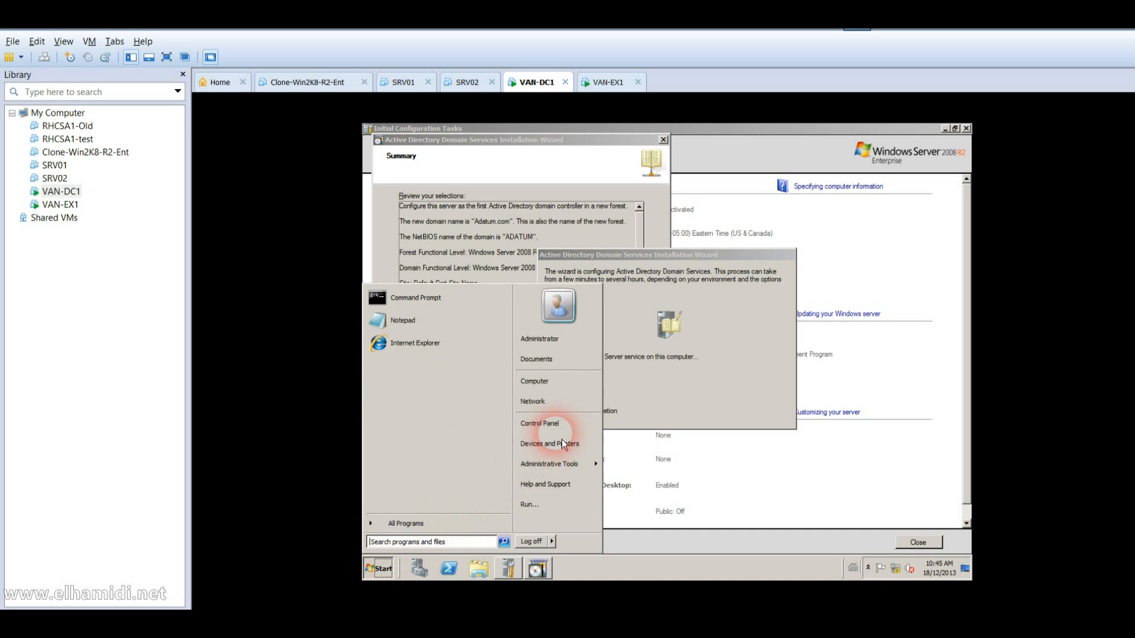
Step: Launch Exchange2010-SP3-x64 from Shared Folders (Z:) > tempo on VAN-DC1
click(563, 390)
double_click(580, 342)
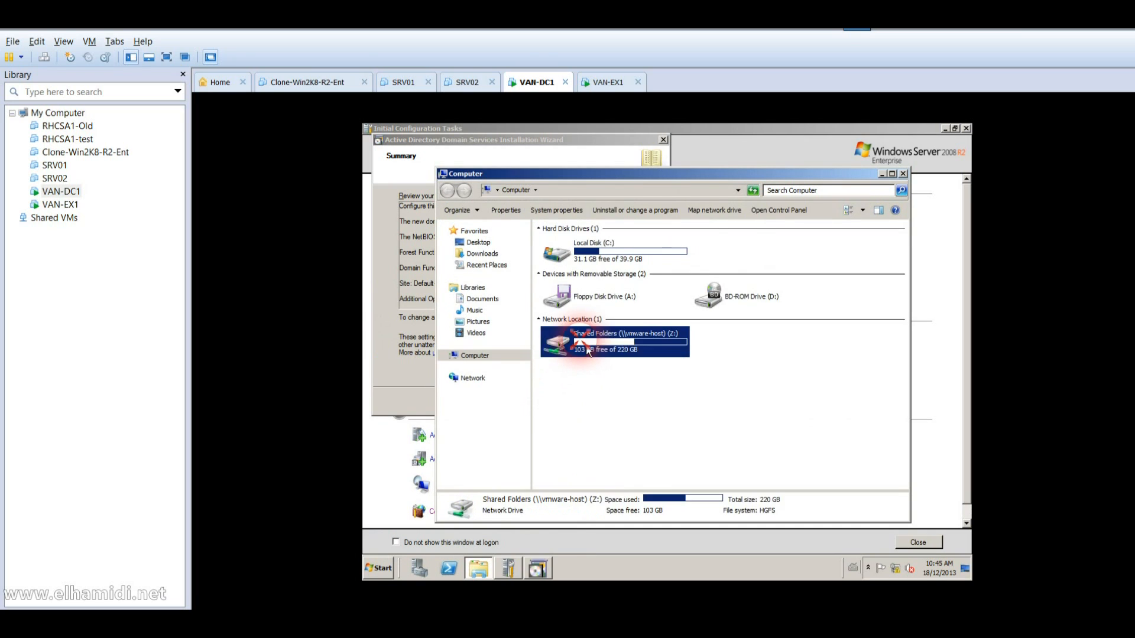
double_click(562, 264)
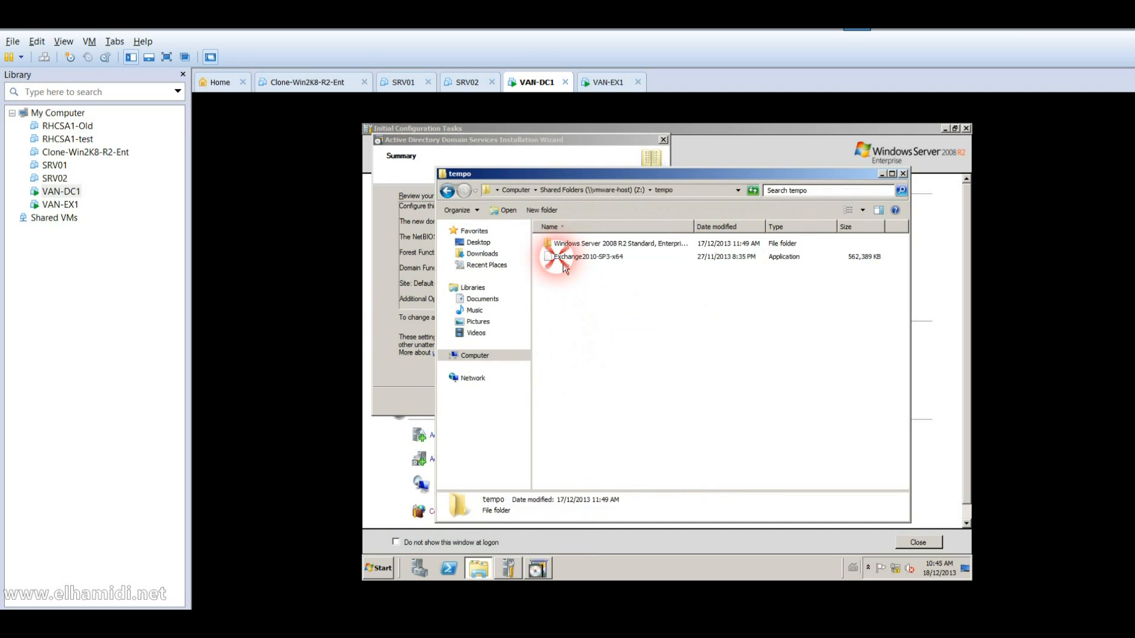
click(562, 262)
double_click(562, 262)
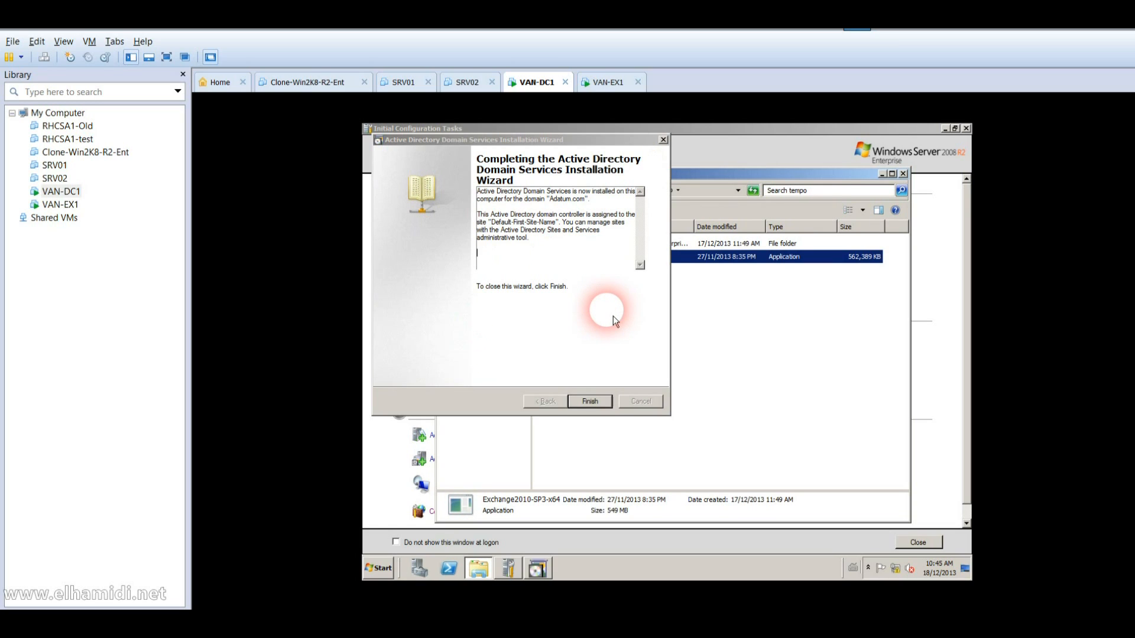
Step: Finish the AD DS installation wizard and restart VAN-DC1 to apply the changes
click(594, 402)
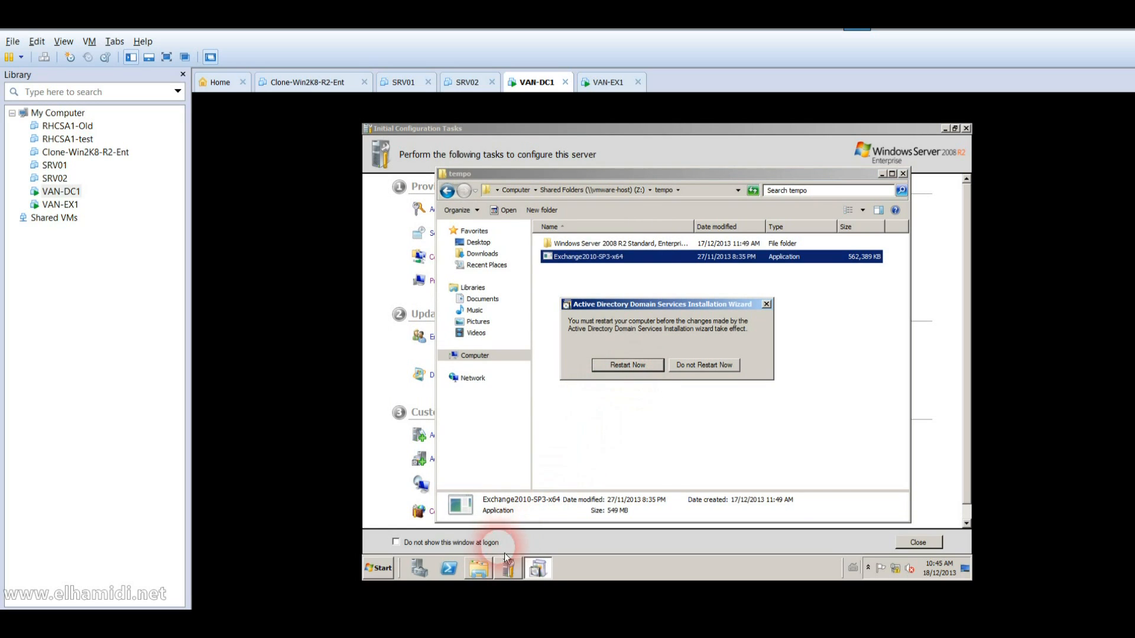
click(488, 572)
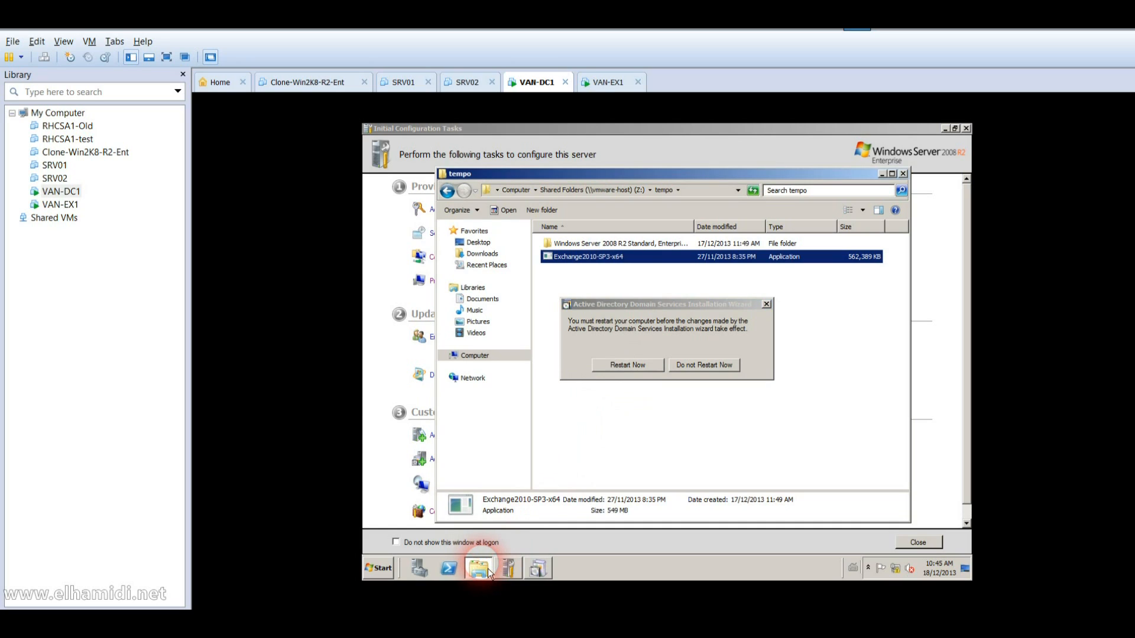
click(508, 569)
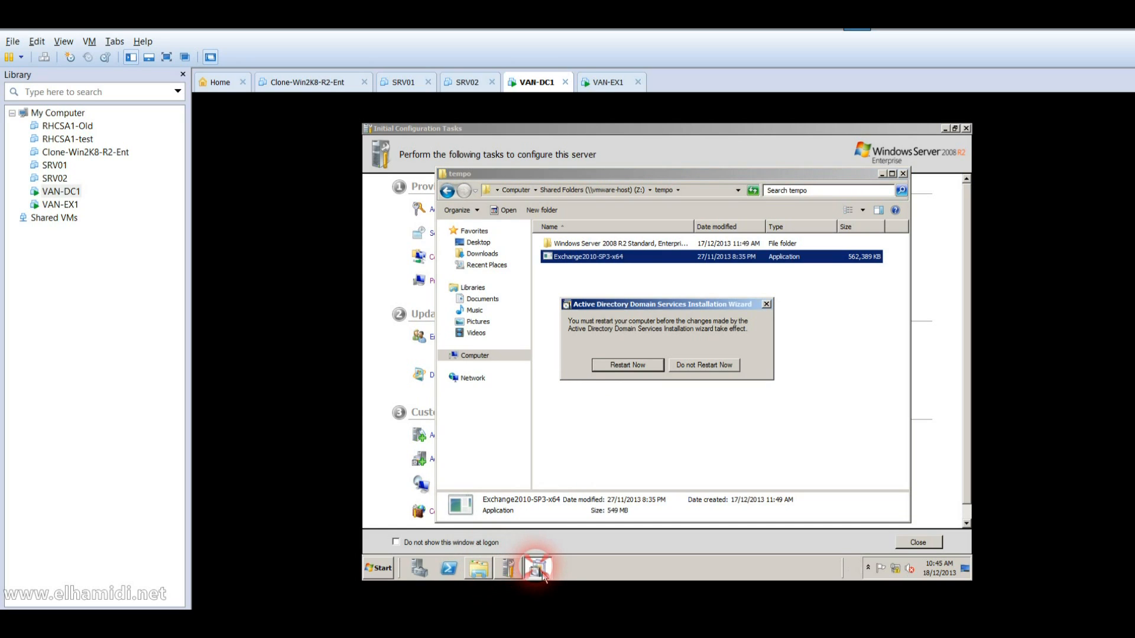
click(480, 572)
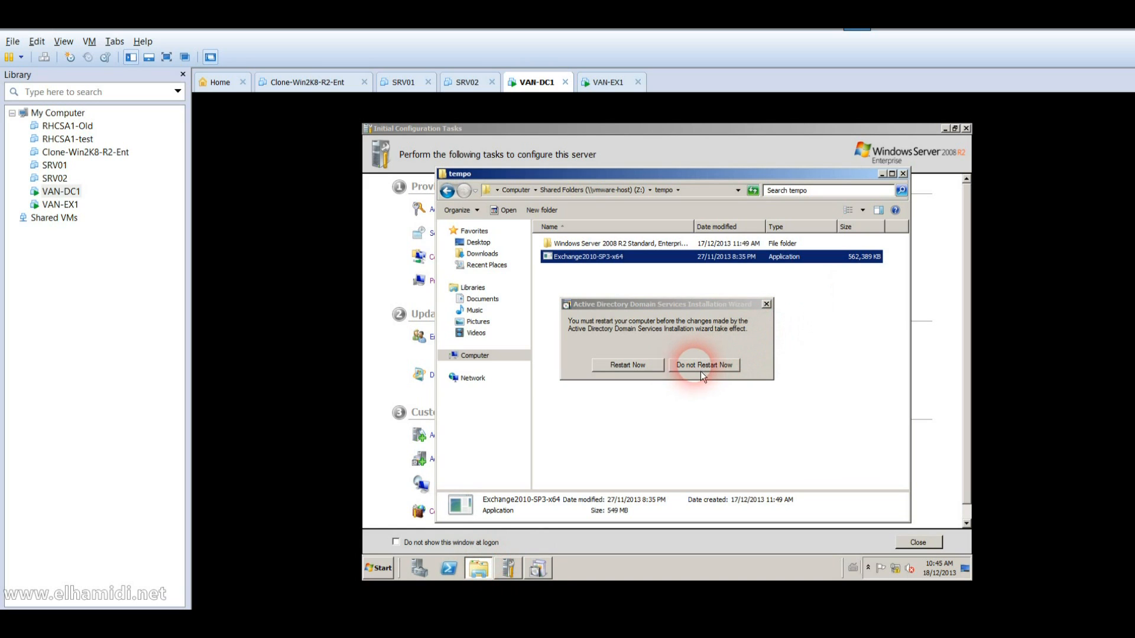
click(644, 369)
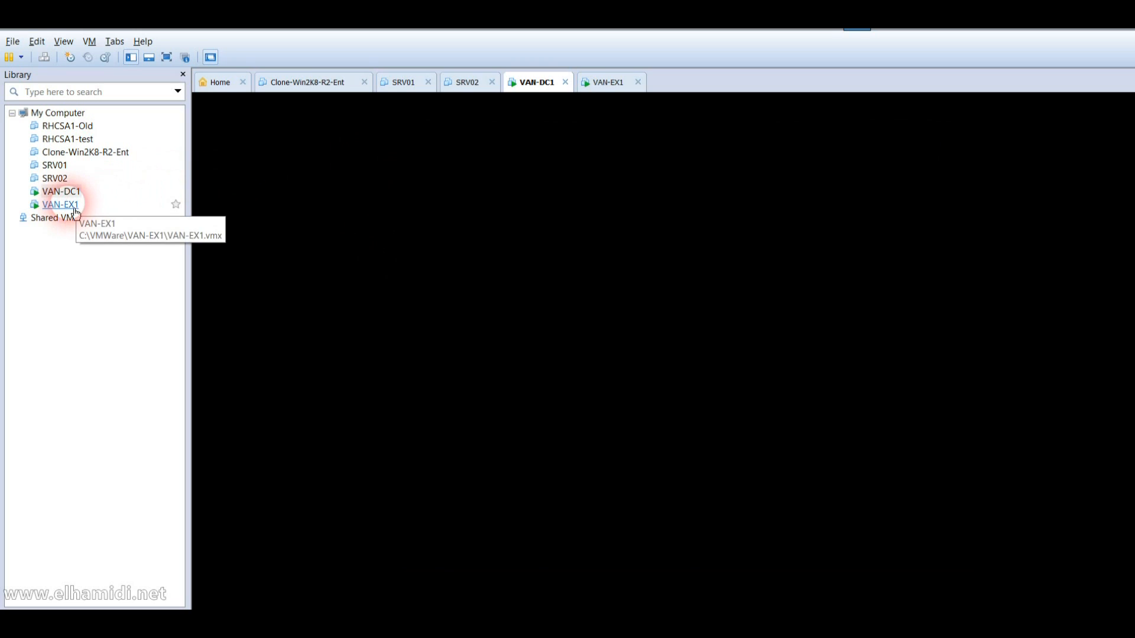
click(66, 205)
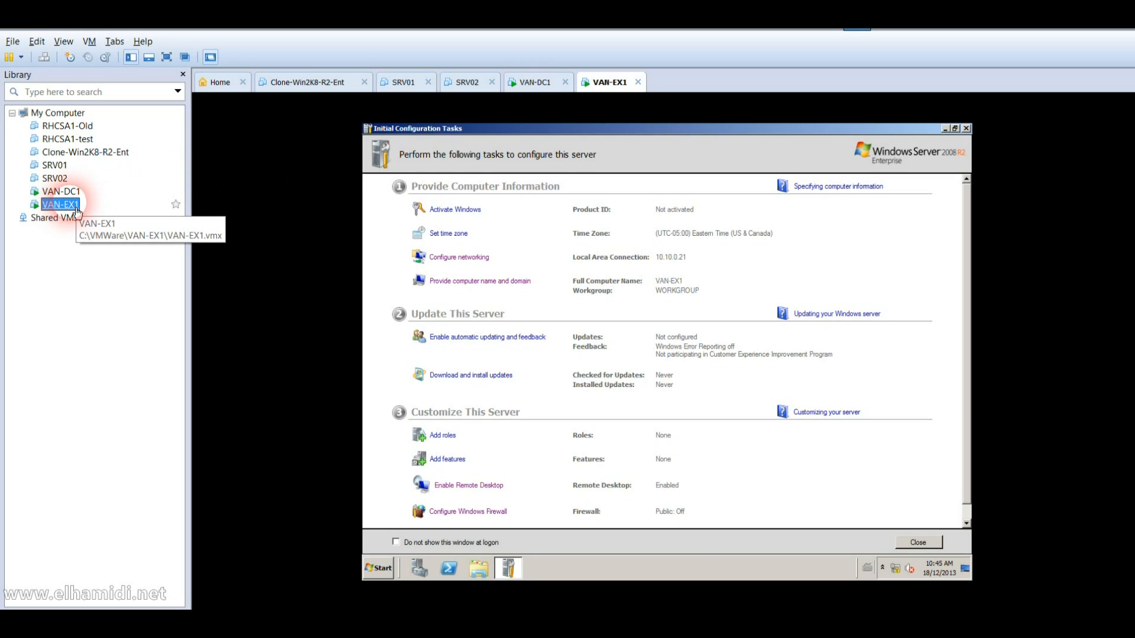
Step: Set VAN-EX1's shared folders to Always enabled in its virtual machine settings
click(390, 569)
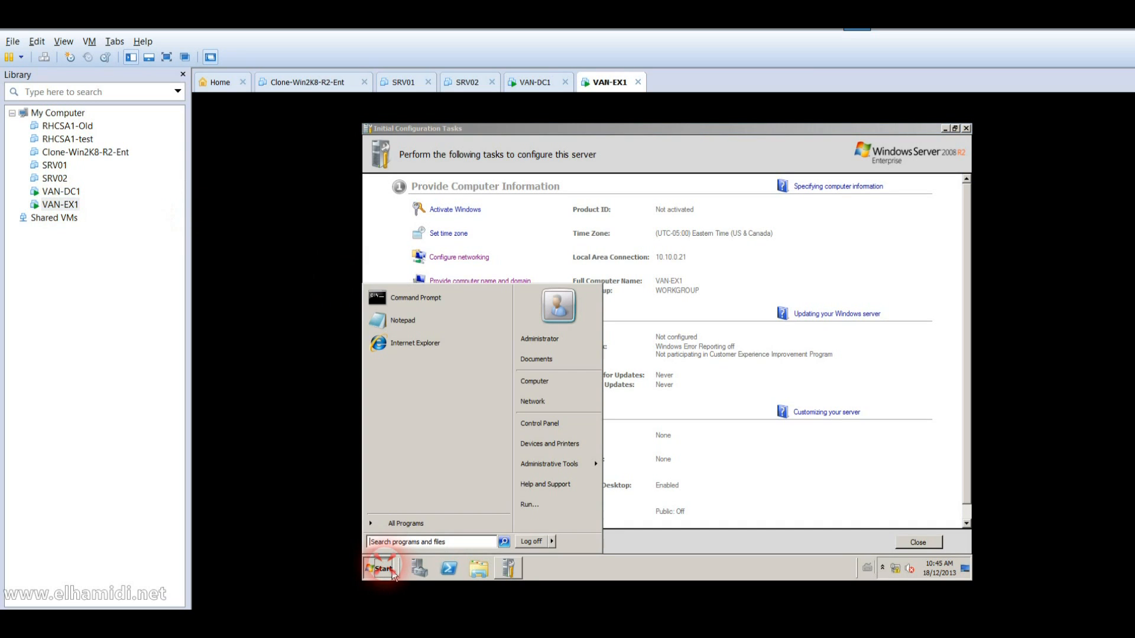
click(572, 388)
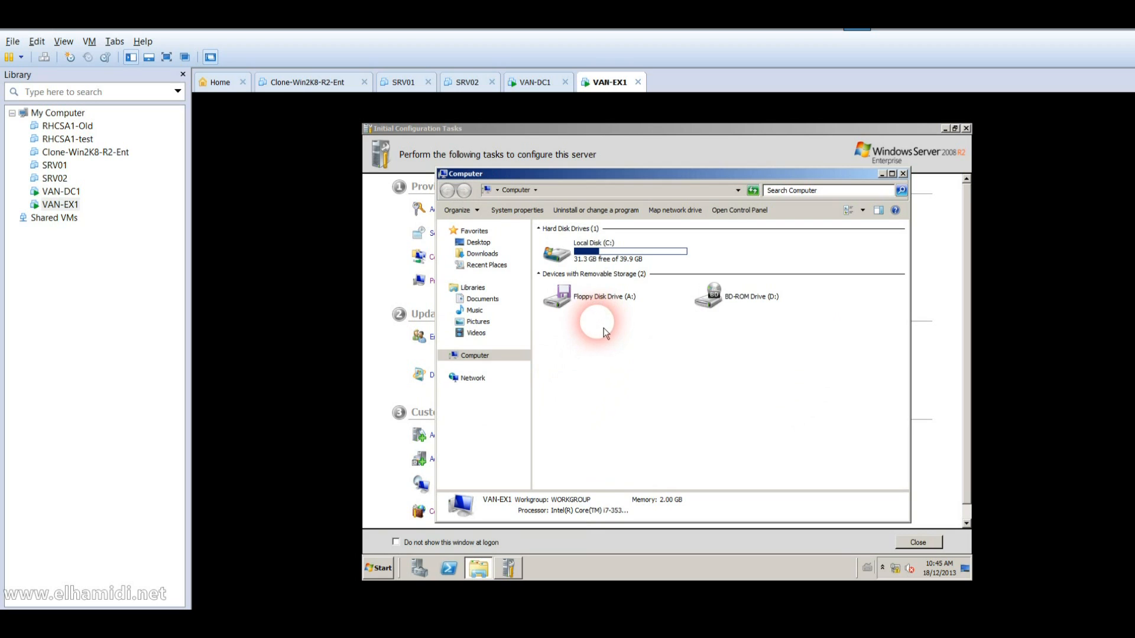
click(70, 205)
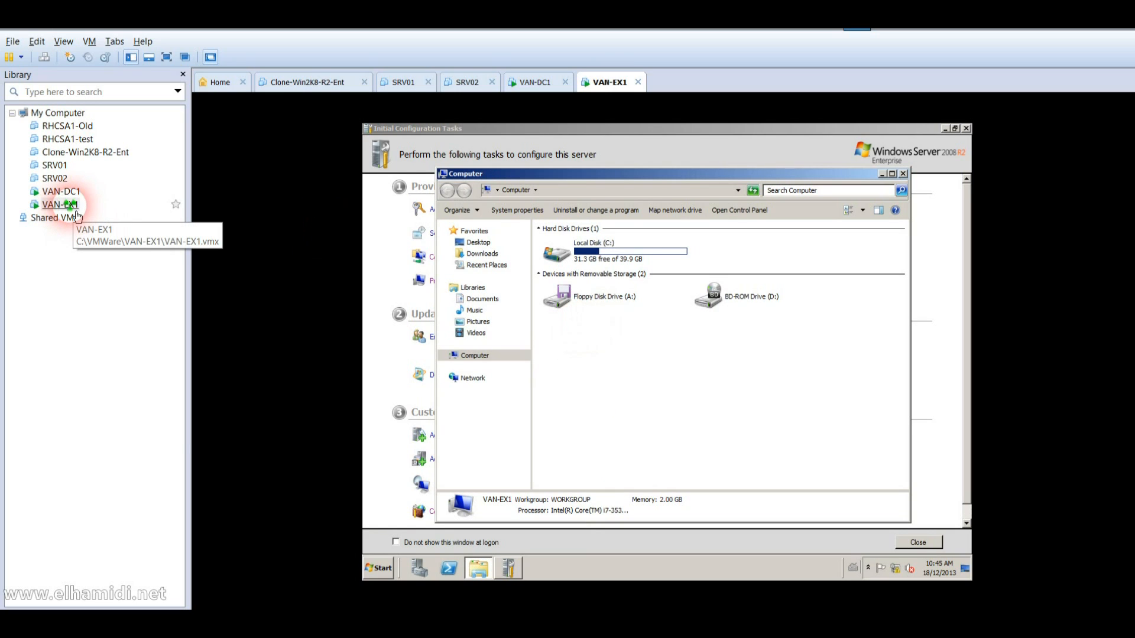
right_click(76, 211)
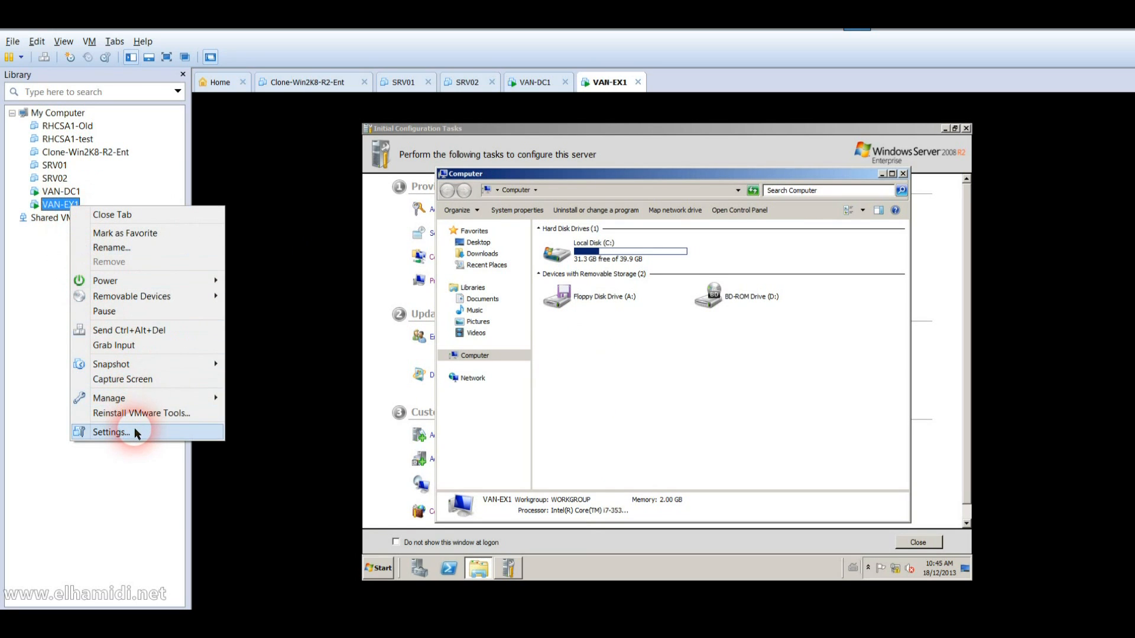
click(112, 432)
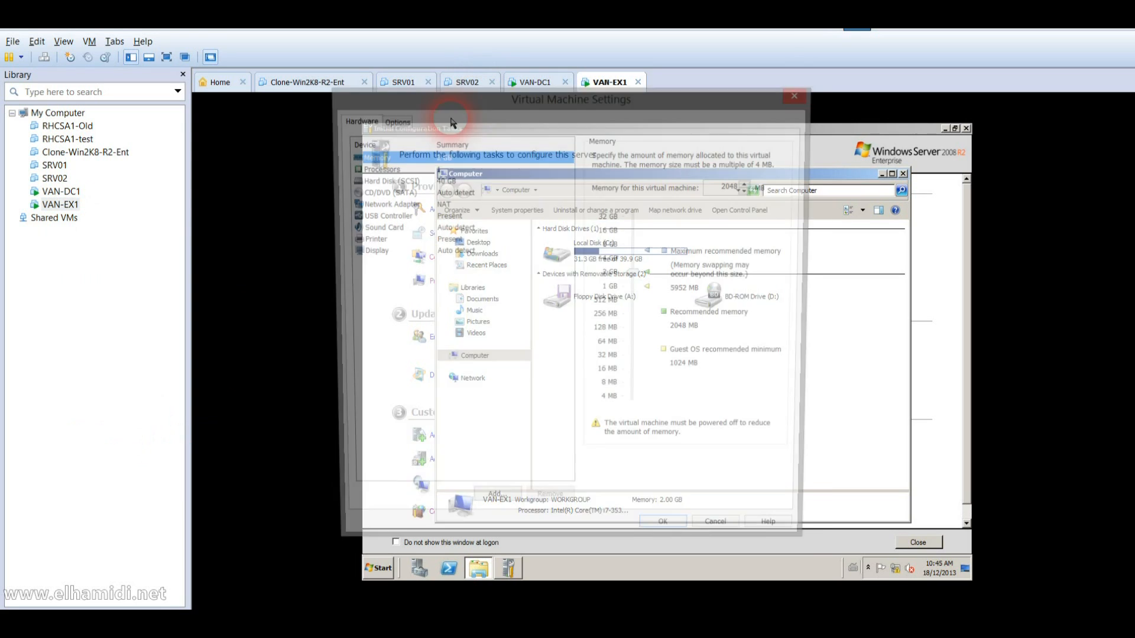
click(394, 120)
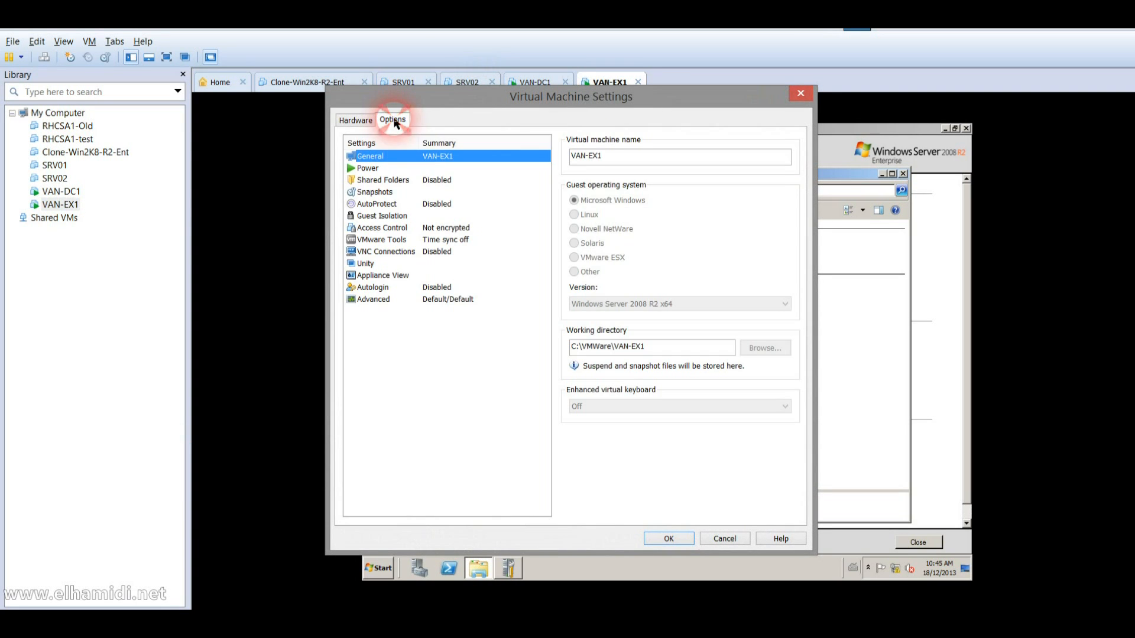
click(379, 180)
click(493, 180)
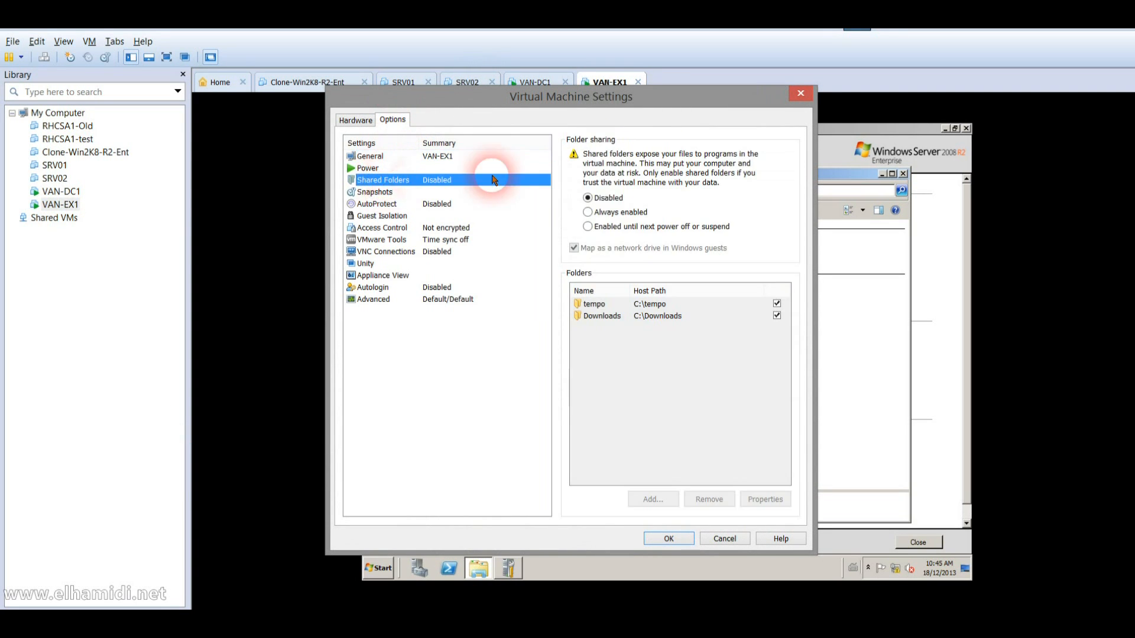
click(607, 217)
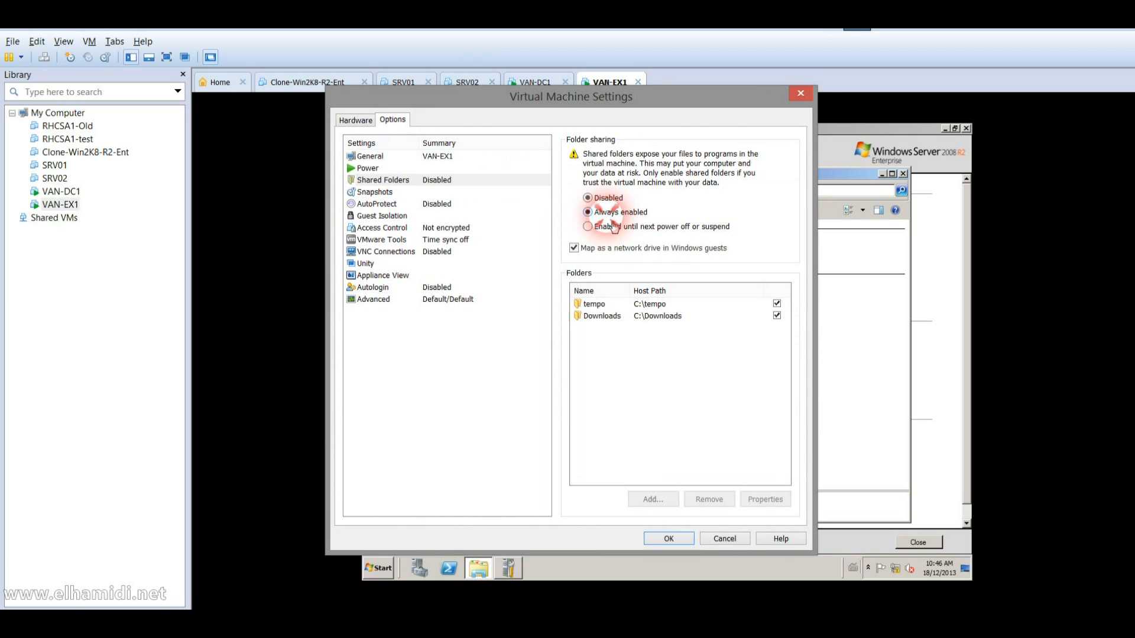
click(667, 537)
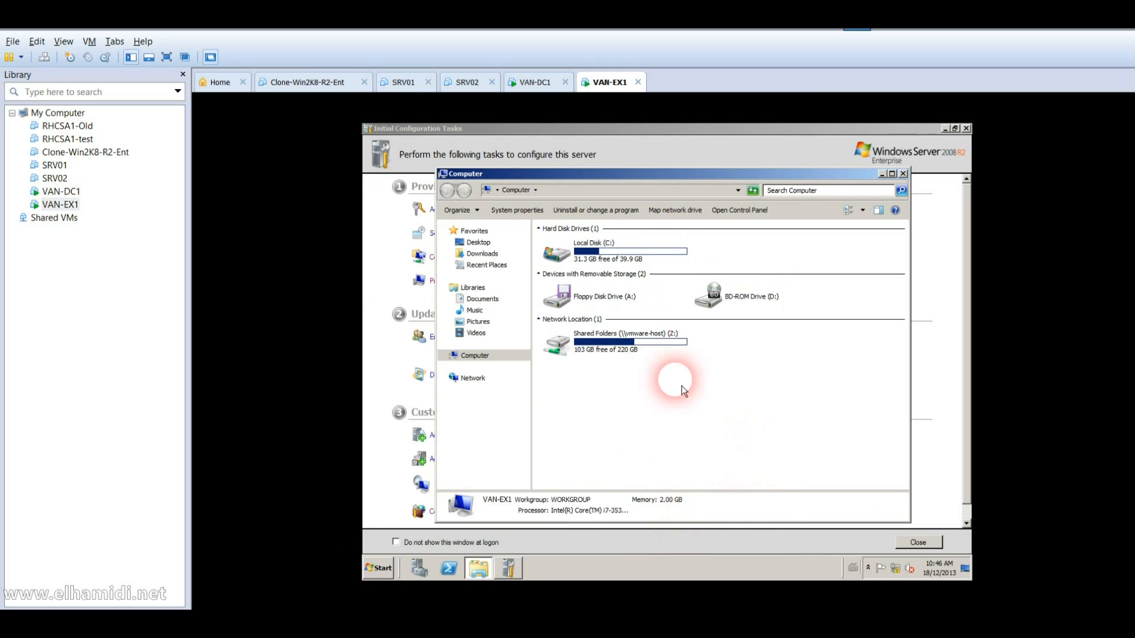
Step: On VAN-EX1, launch Exchange2010-SP3-x64 from Z:\tempo, briefly checking the VAN-DC1 console
double_click(631, 345)
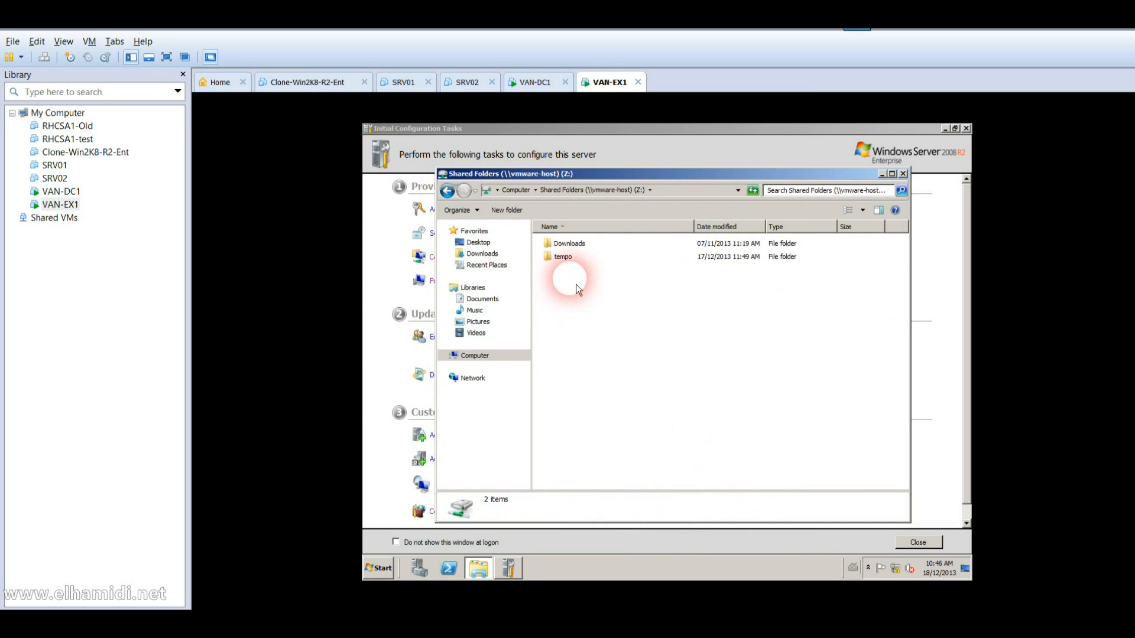
double_click(571, 265)
double_click(571, 265)
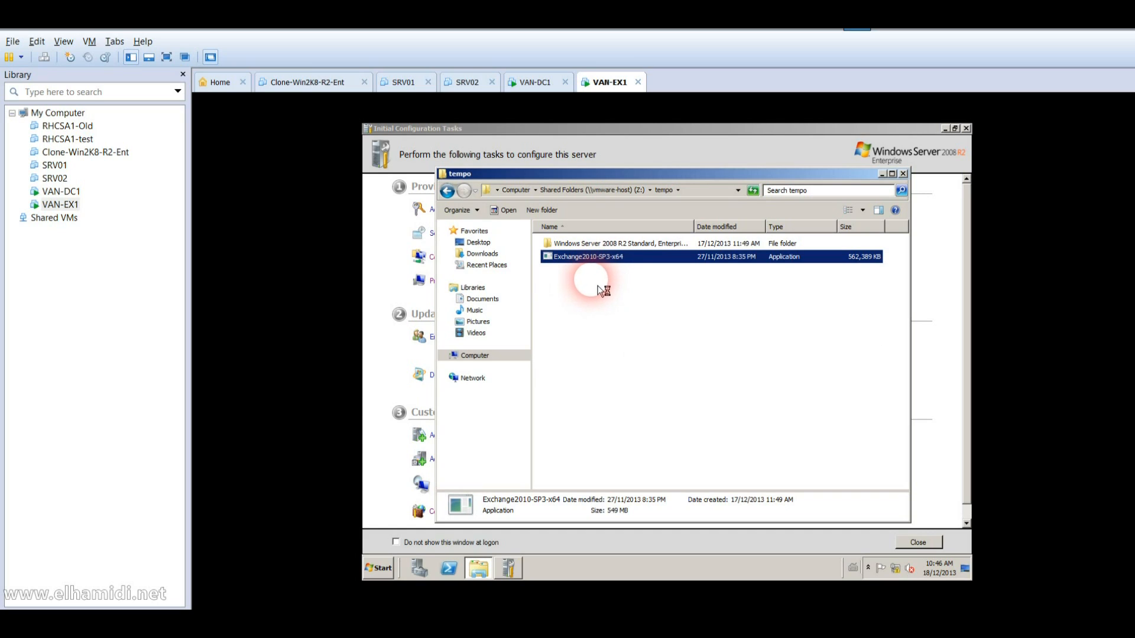
click(72, 191)
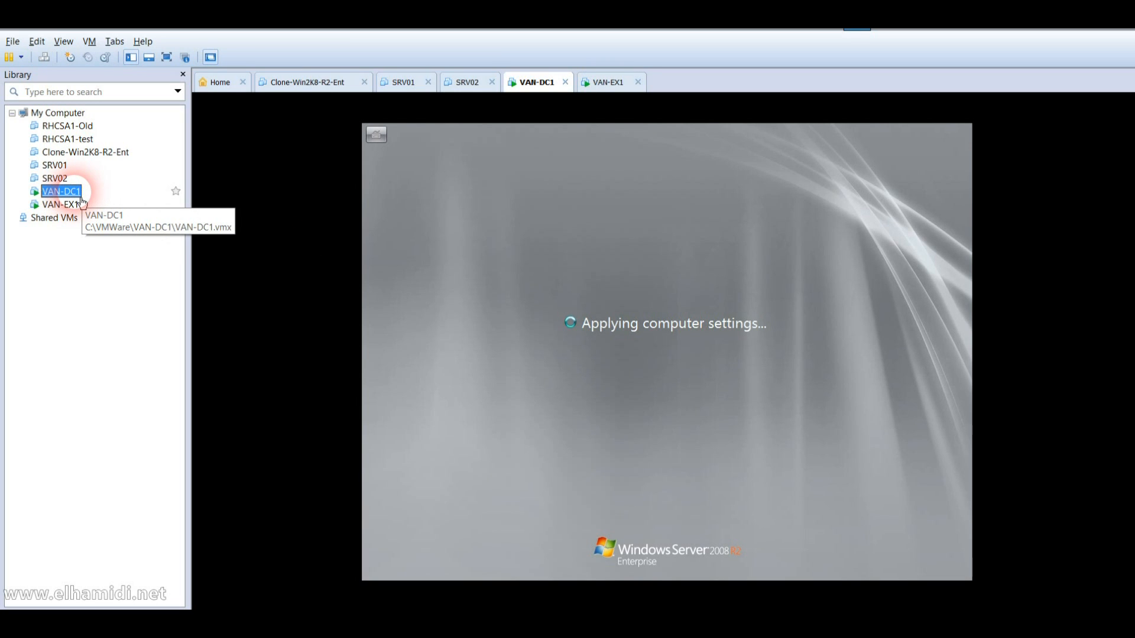
click(76, 206)
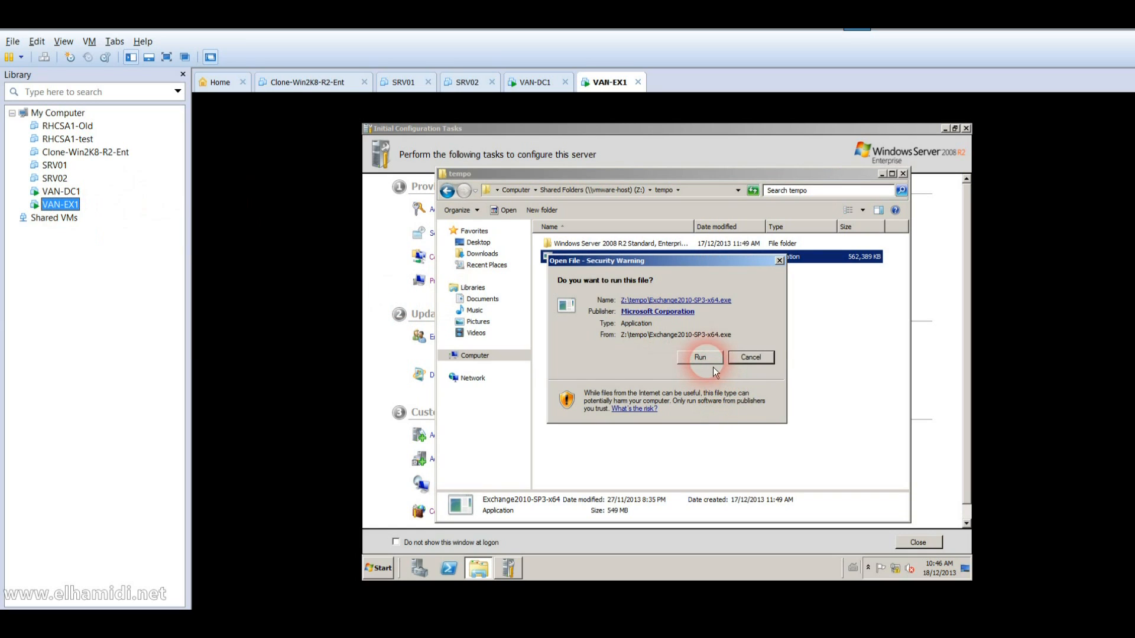
Step: Allow the Exchange package to run and extract it to Z:\tempo\exchange, checking VAN-DC1 meanwhile
click(708, 361)
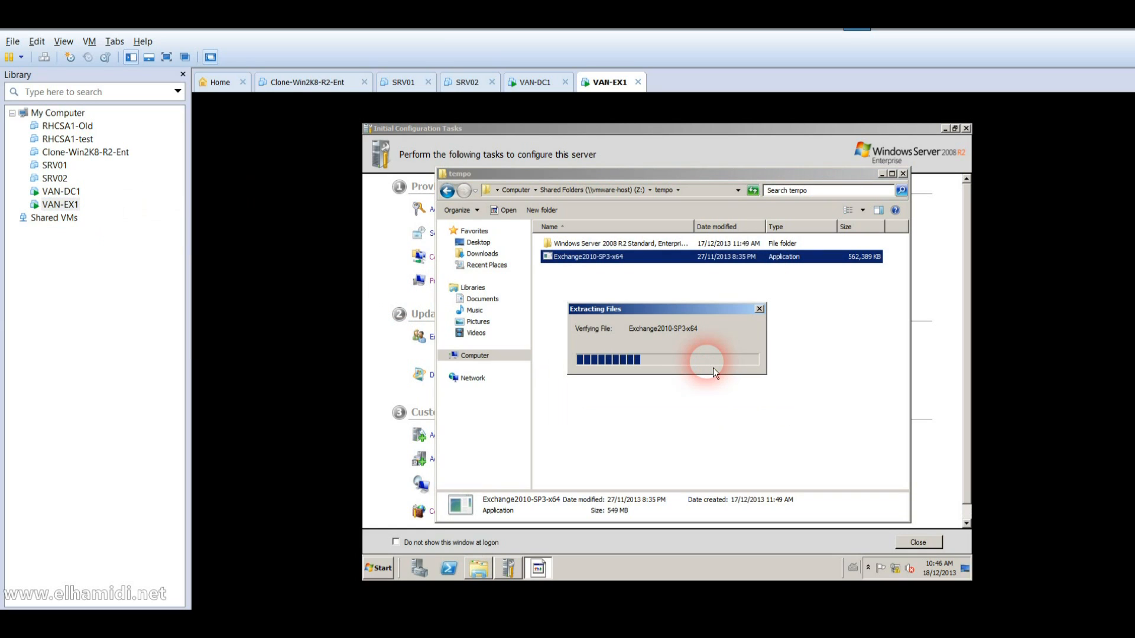
click(64, 192)
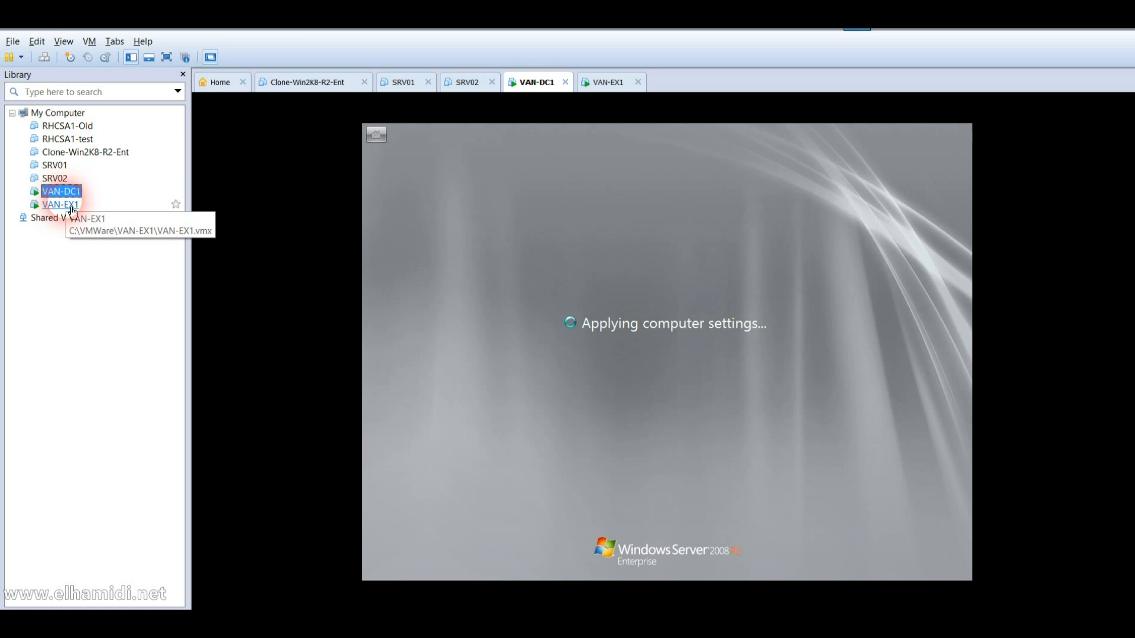
click(71, 206)
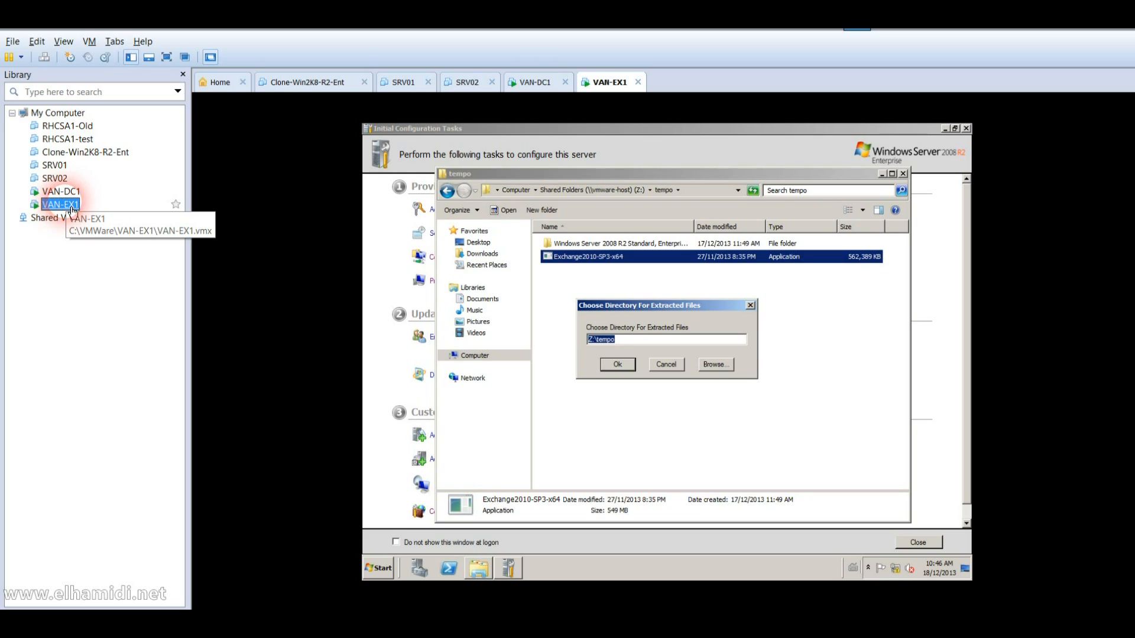
click(637, 341)
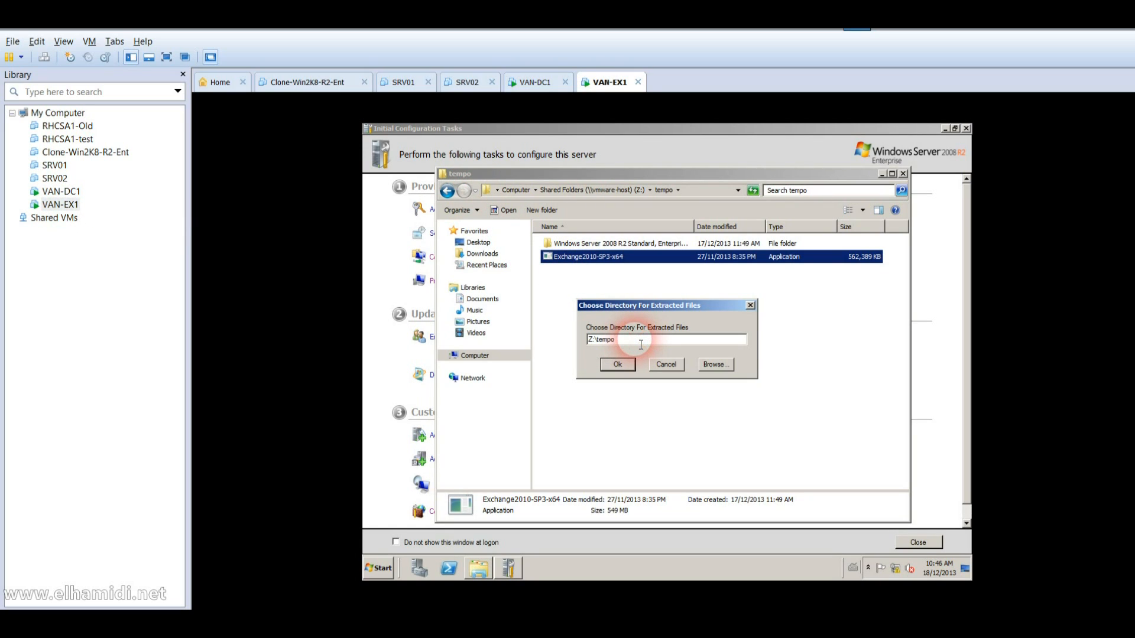
text(\exchange)
key(Return)
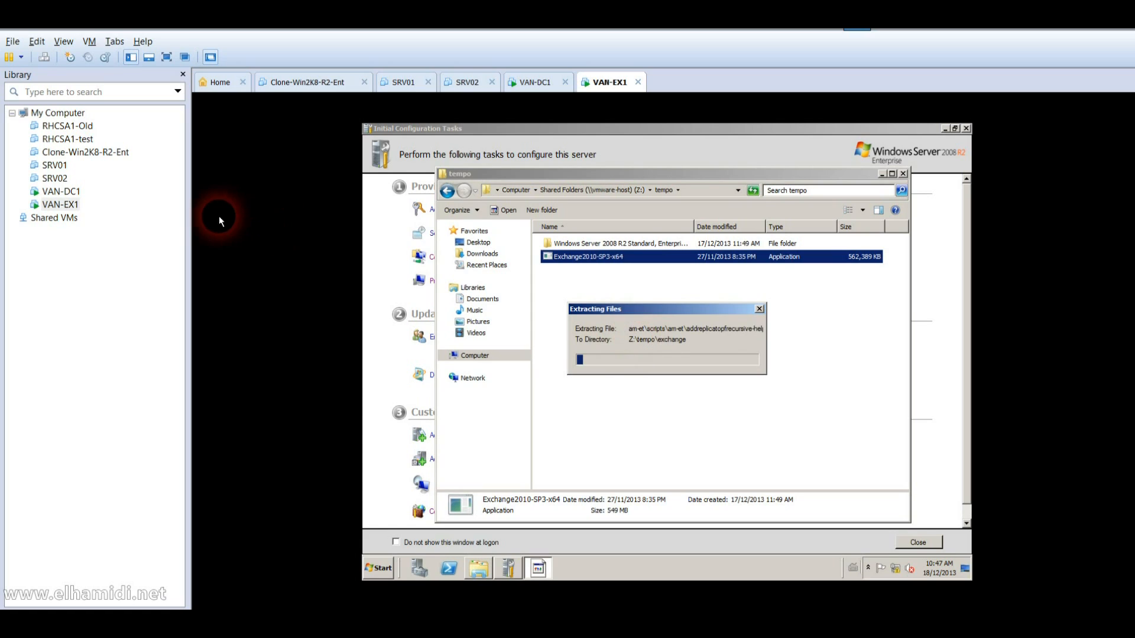
click(75, 192)
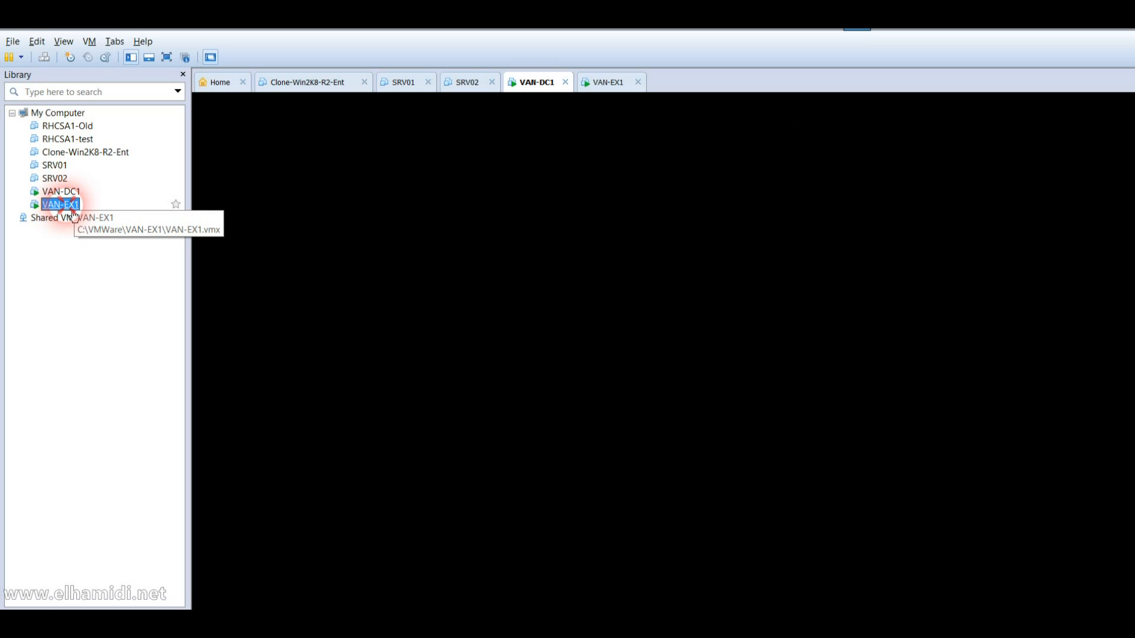
Step: Monitor the Exchange extraction on VAN-EX1 while VAN-DC1 restarts to its Ctrl+Alt+Delete logon screen
click(71, 205)
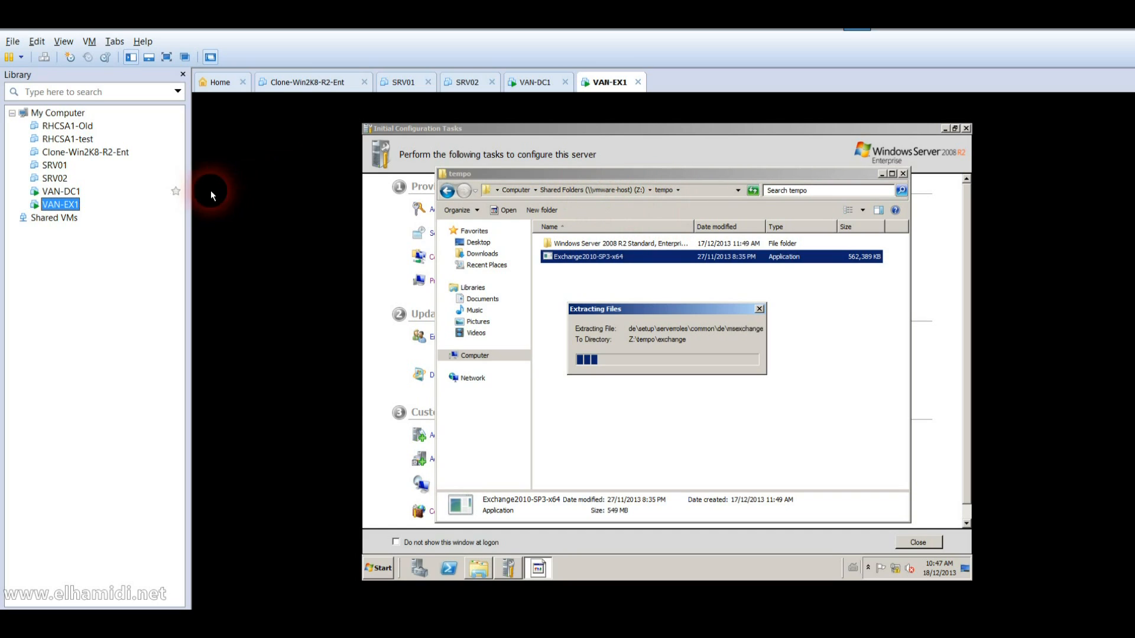
click(78, 193)
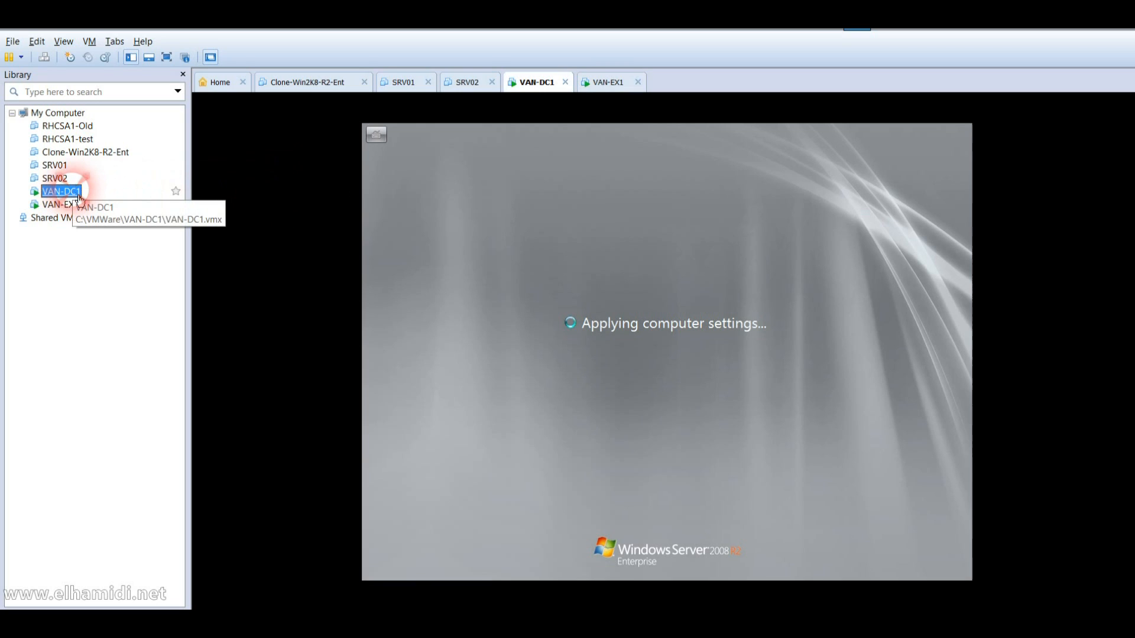
click(414, 271)
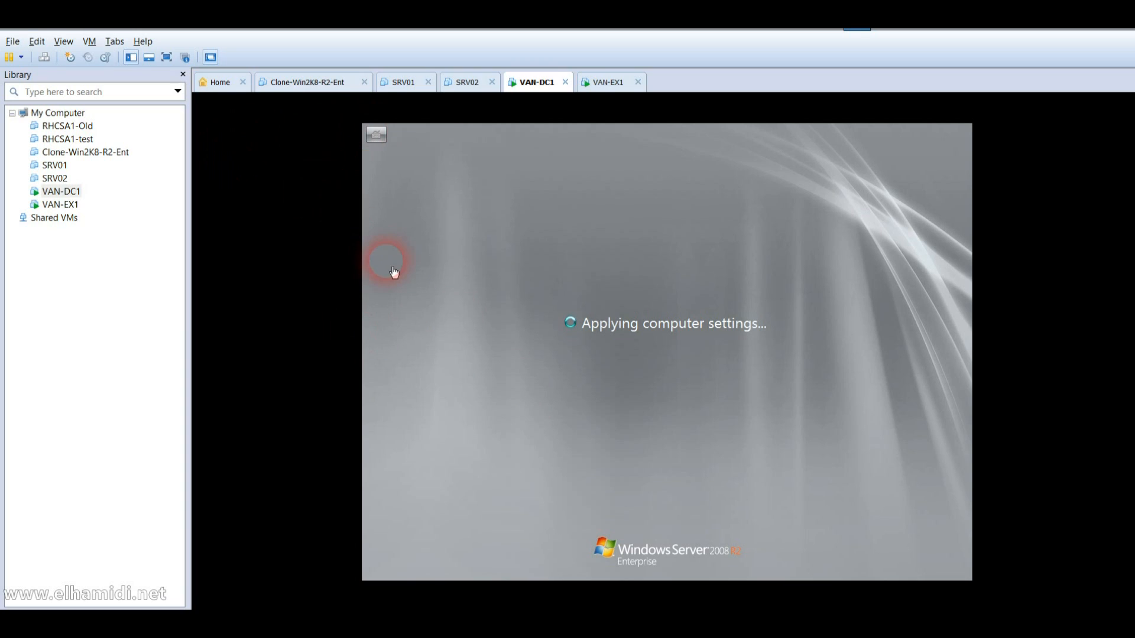
click(65, 208)
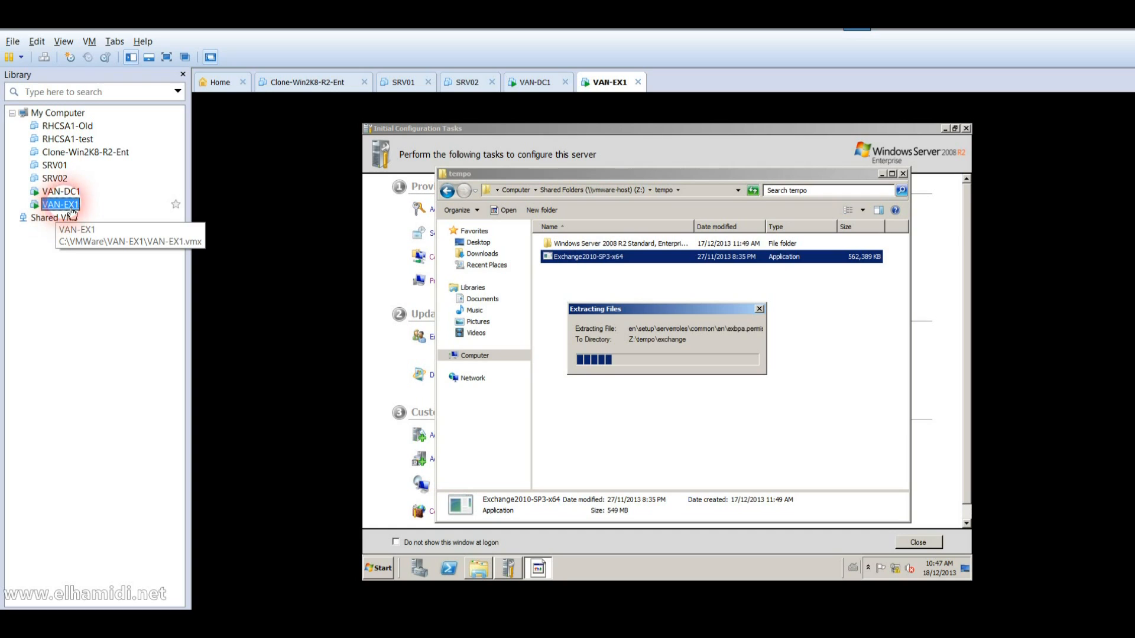
click(72, 195)
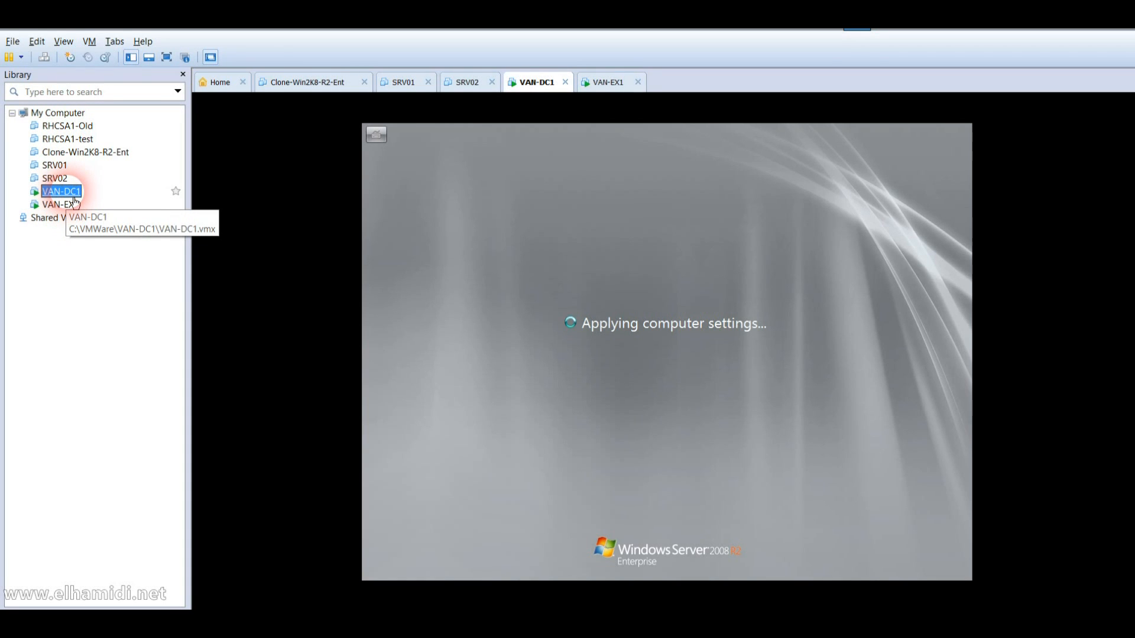
click(526, 321)
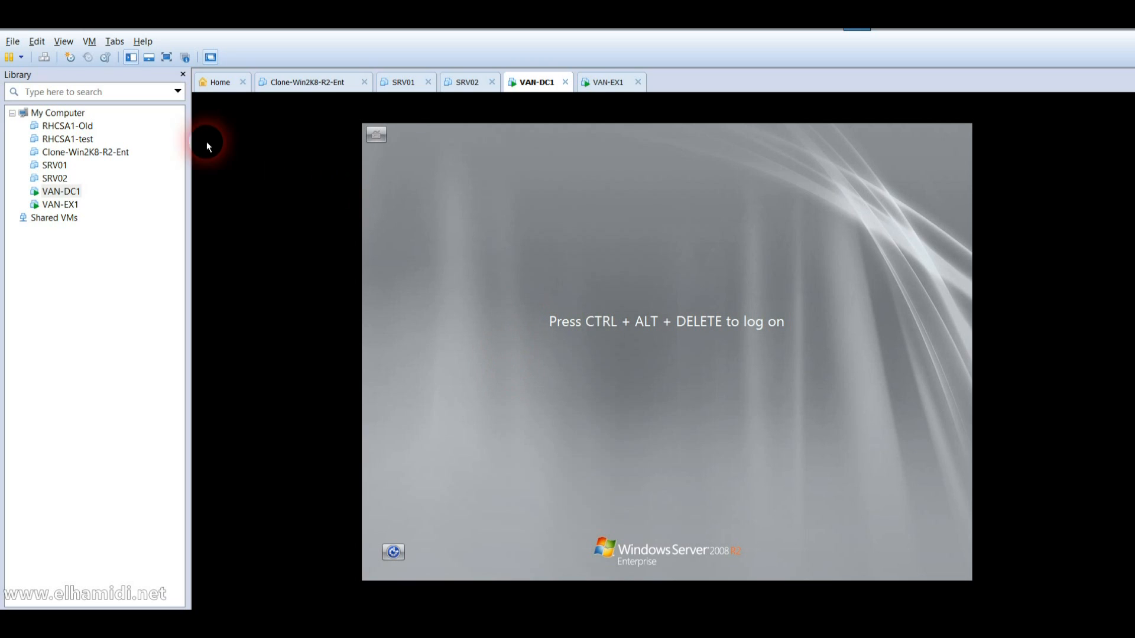
Step: Send Ctrl+Alt+Del to VAN-DC1, sign in with the administrator password, and open the guest Start menu
click(45, 58)
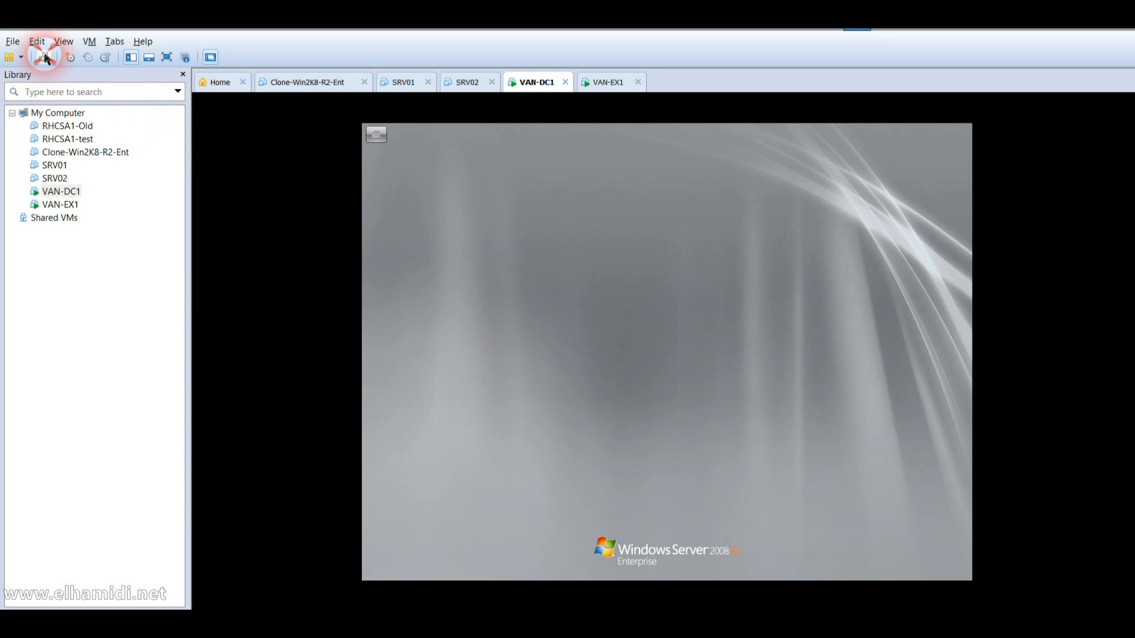
click(660, 417)
text(Pa$$w0rd)
key(Return)
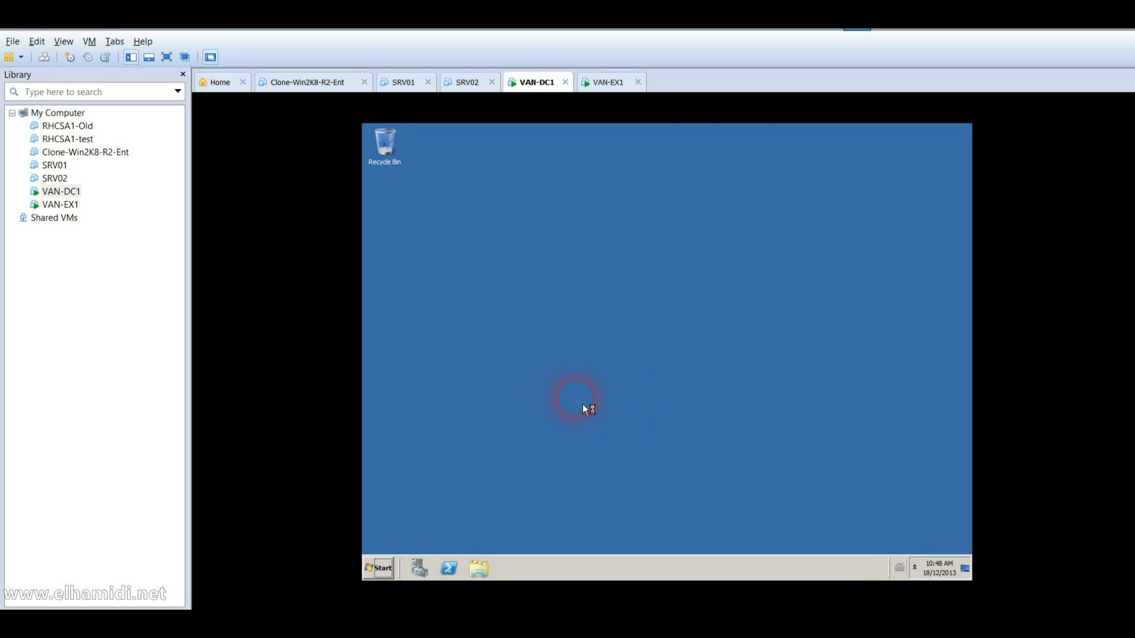
click(390, 569)
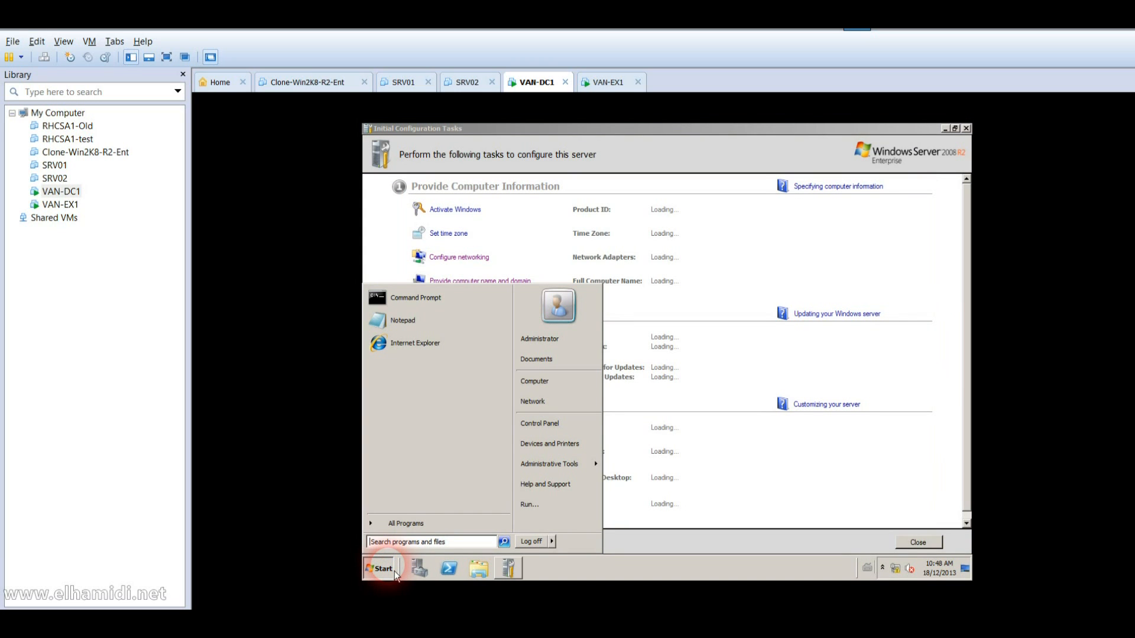
Step: Run nslookup in a VAN-DC1 command prompt, showing localhost 127.0.0.1, then open Administrative Tools
text(cmd)
click(395, 571)
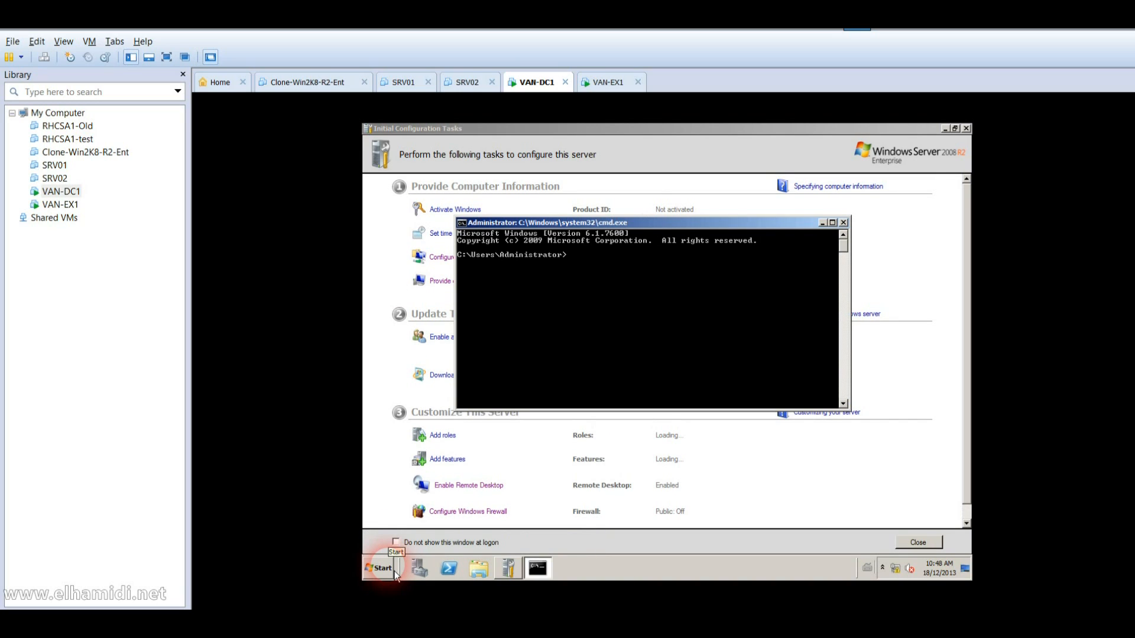
text(lookup)
key(Return)
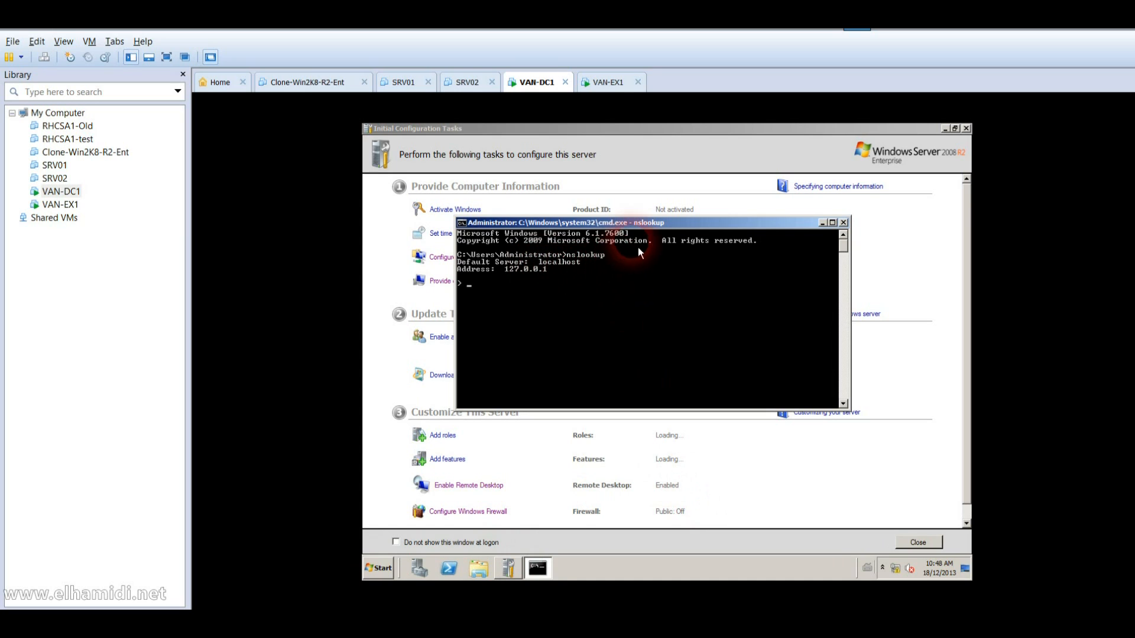
drag(662, 235, 644, 329)
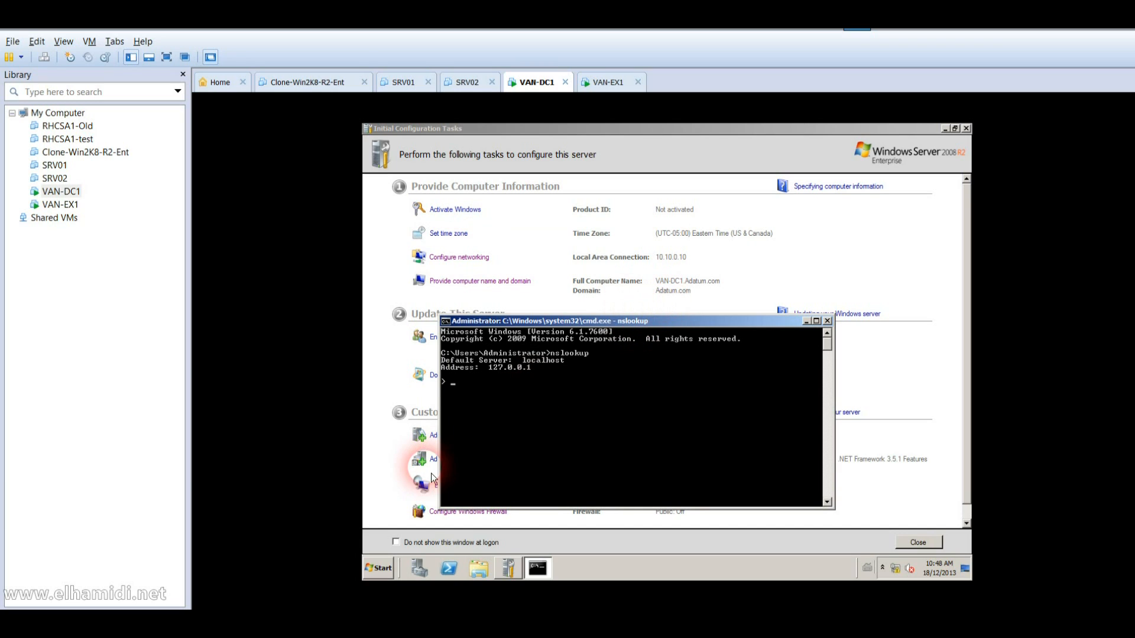
click(385, 579)
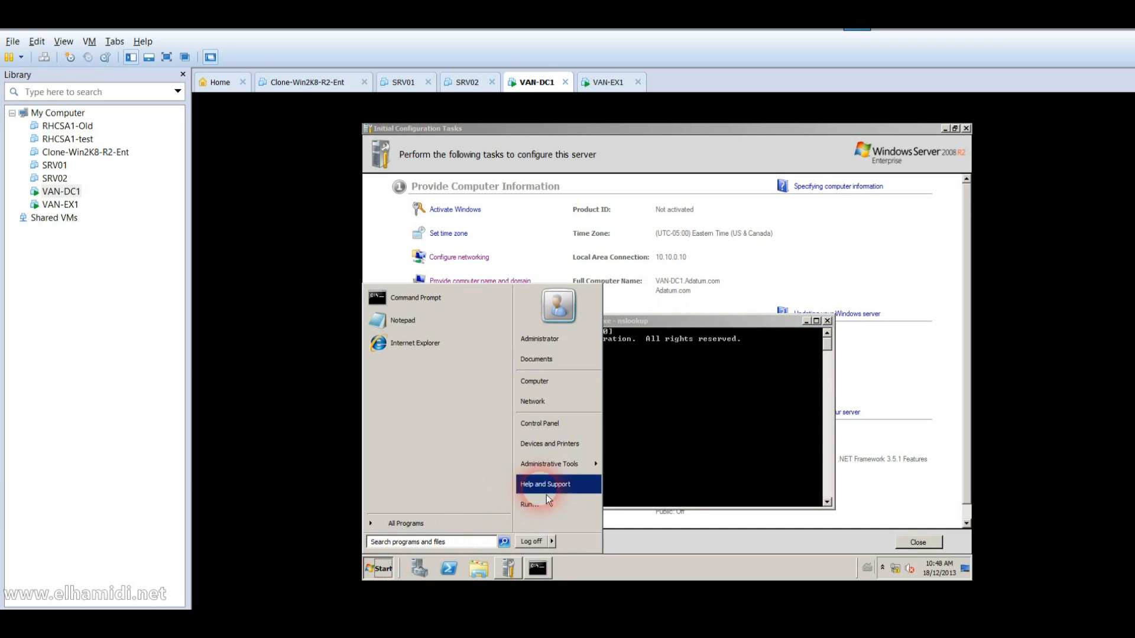
mouse_move(564, 472)
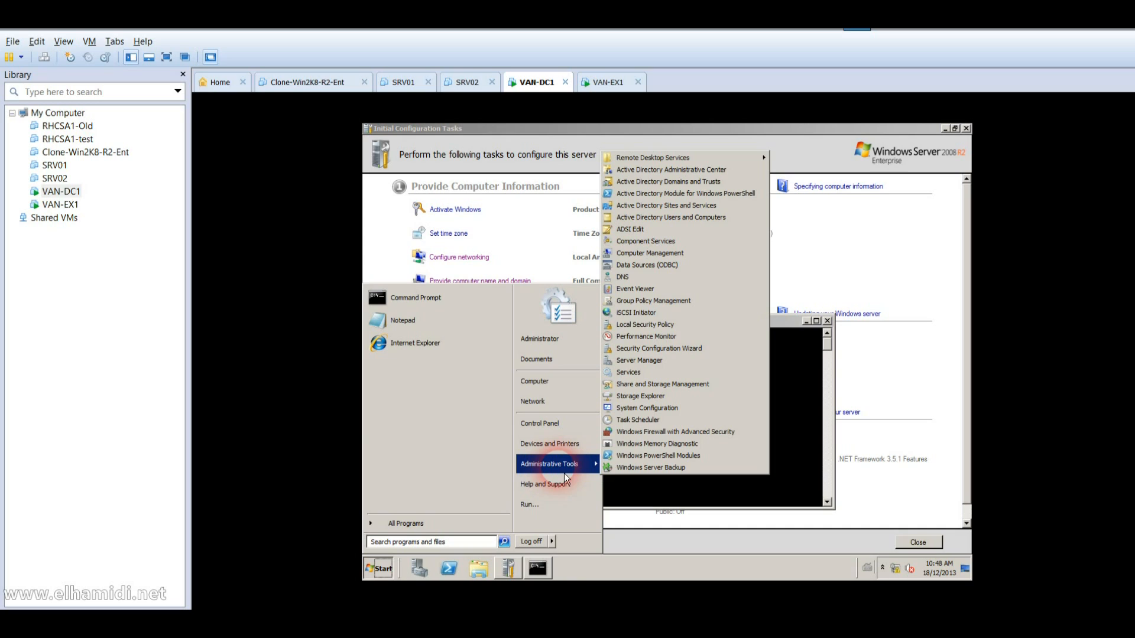
Step: Open DNS Manager on VAN-DC1 and start a new zone under Reverse Lookup Zones
click(663, 278)
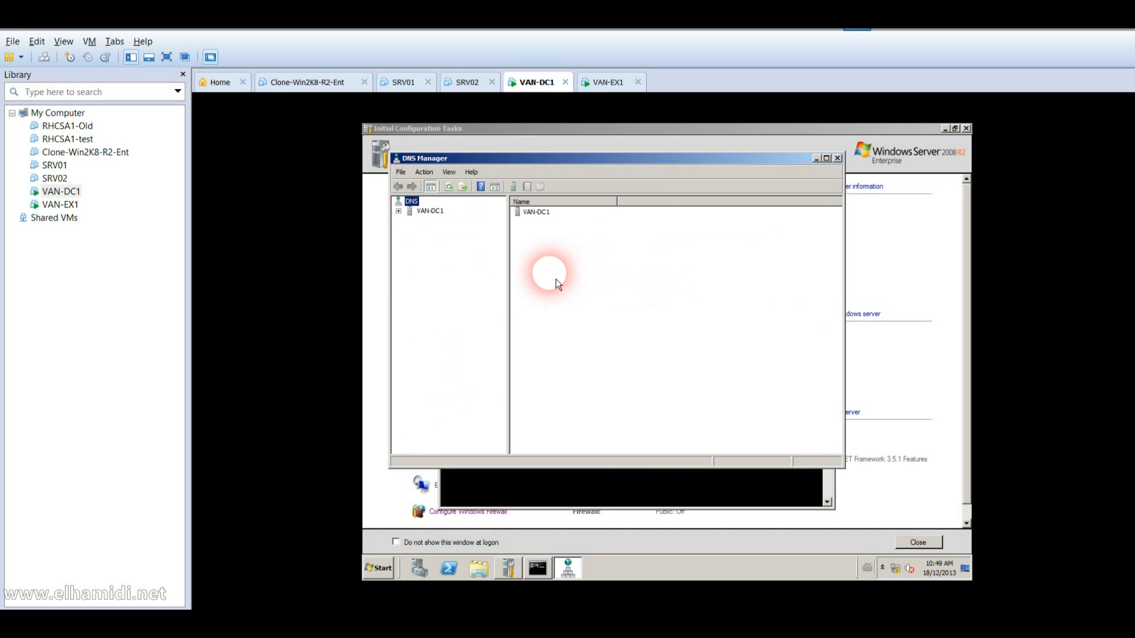
double_click(430, 213)
click(445, 240)
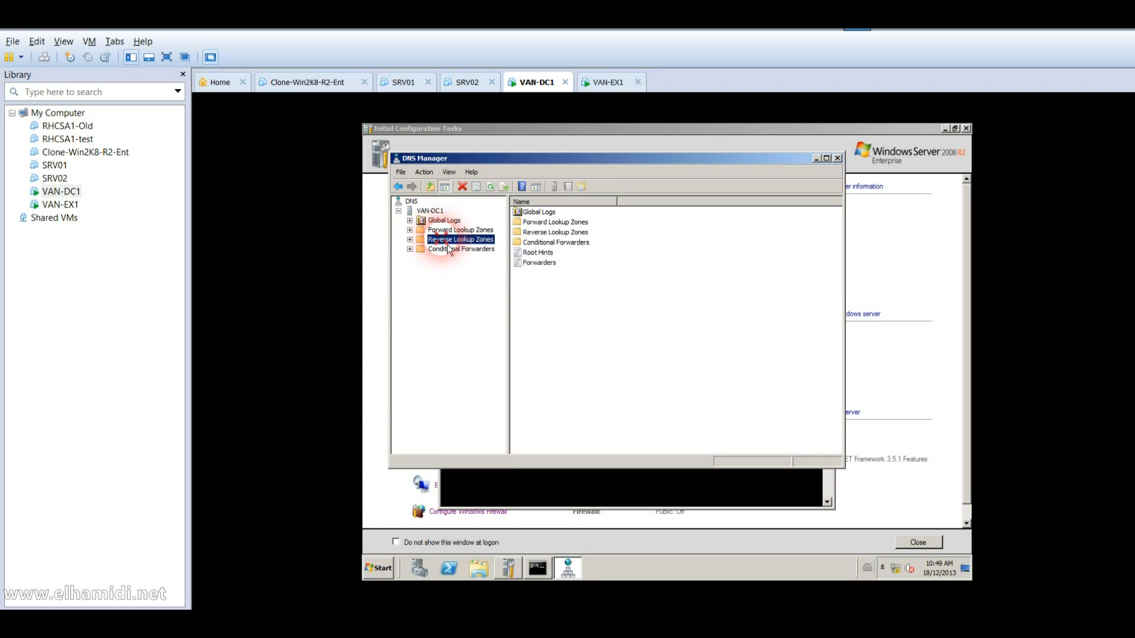
right_click(447, 247)
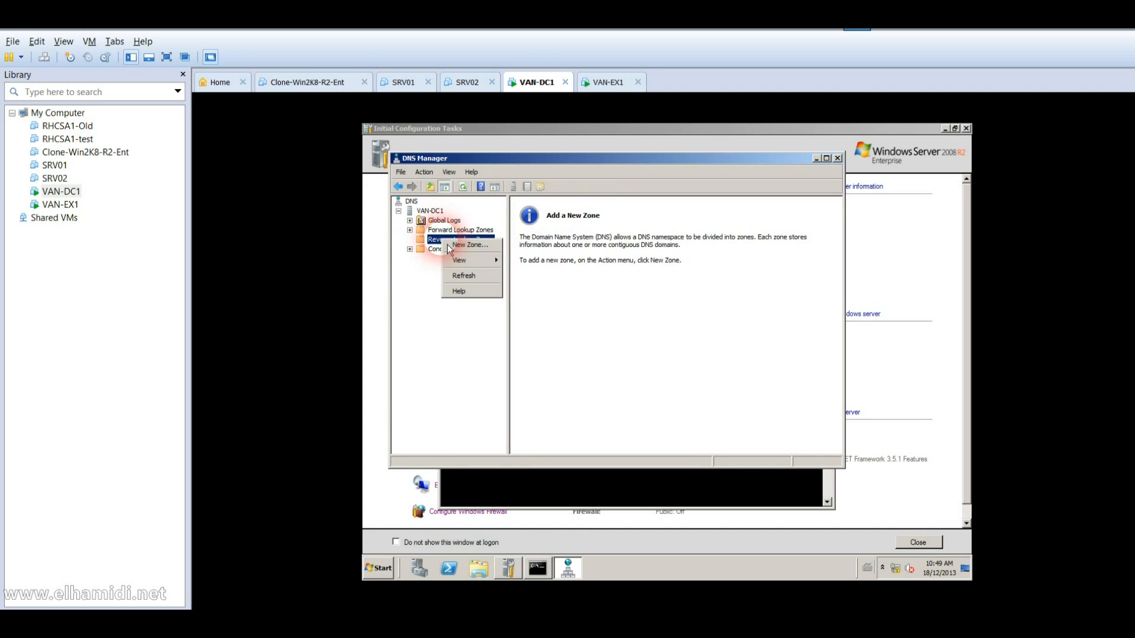
click(464, 247)
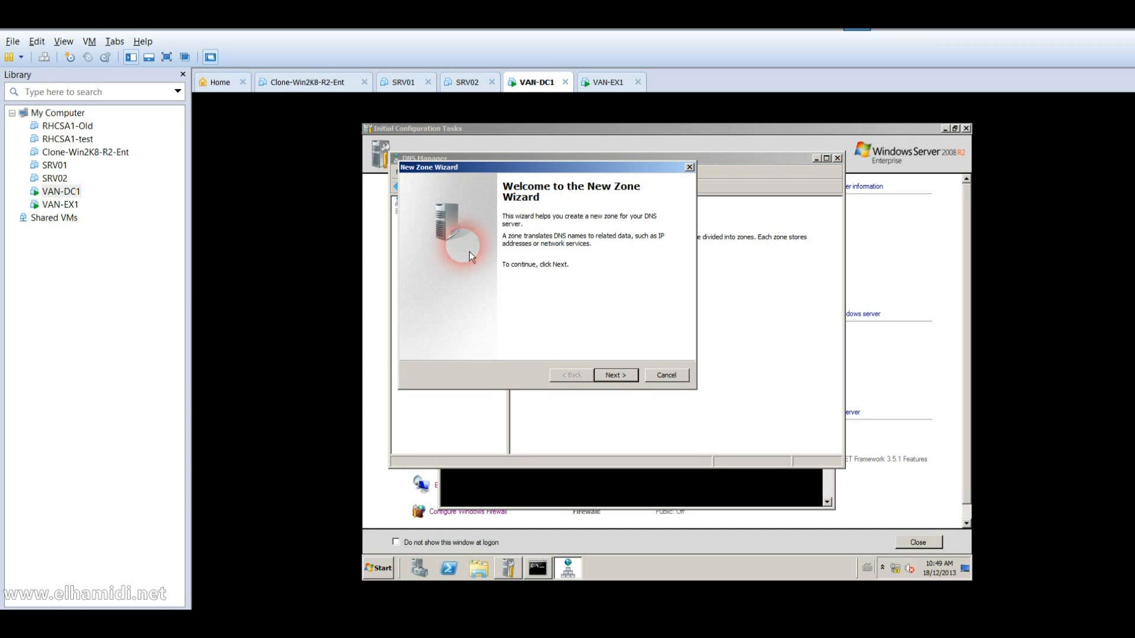
Step: Create an AD-integrated primary IPv4 reverse zone for network ID 10.10.0 (0.10.10.in-addr.arpa)
click(620, 377)
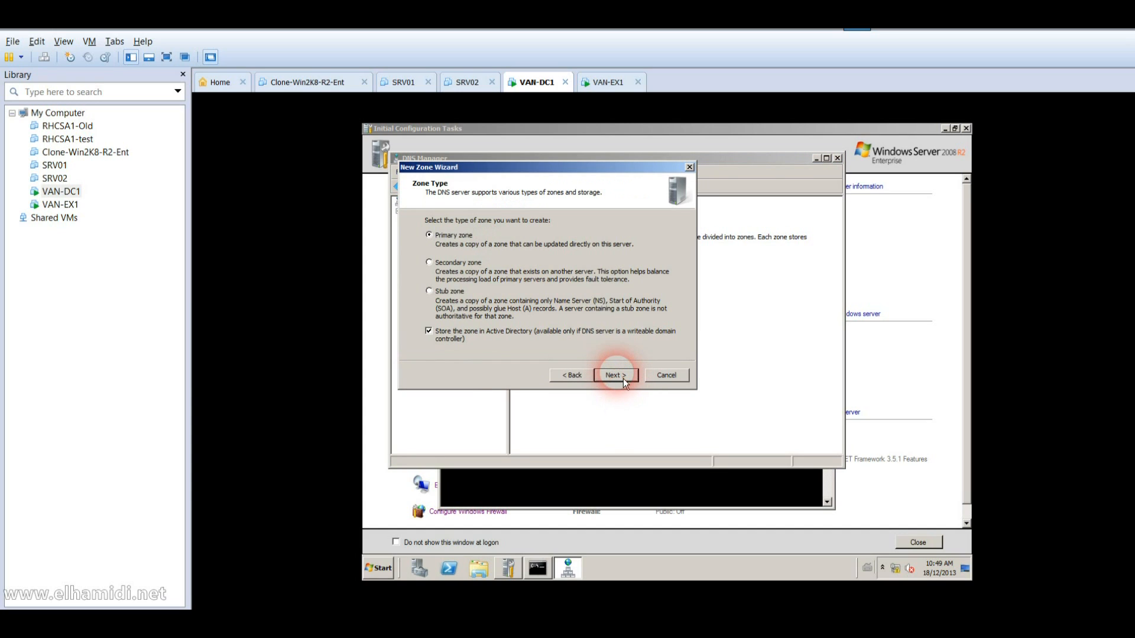
click(616, 376)
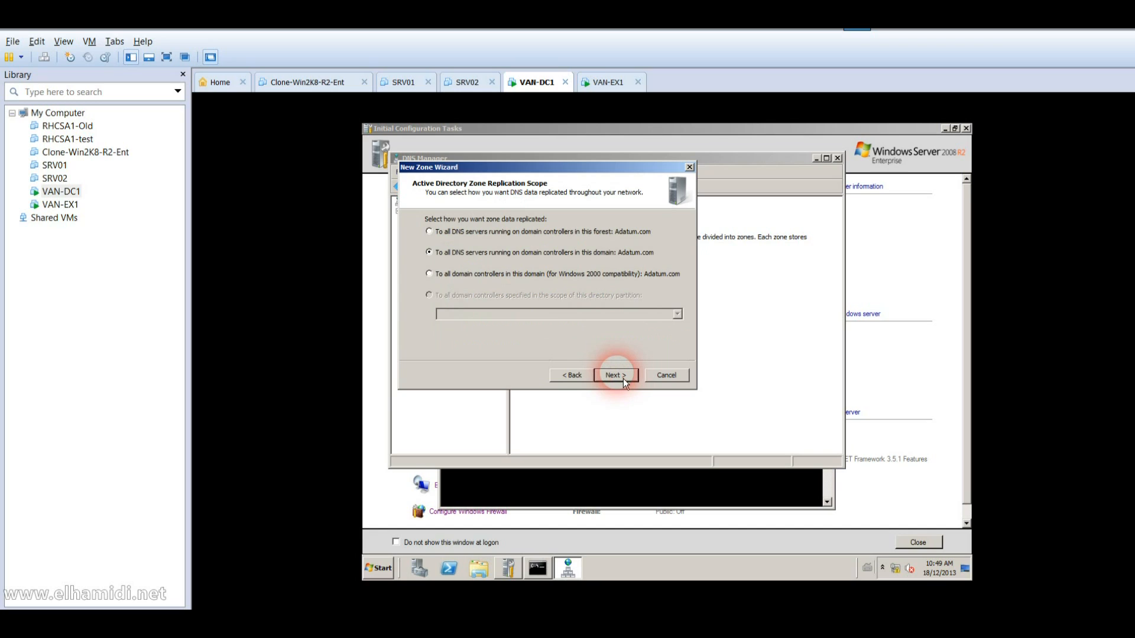
click(616, 375)
click(623, 380)
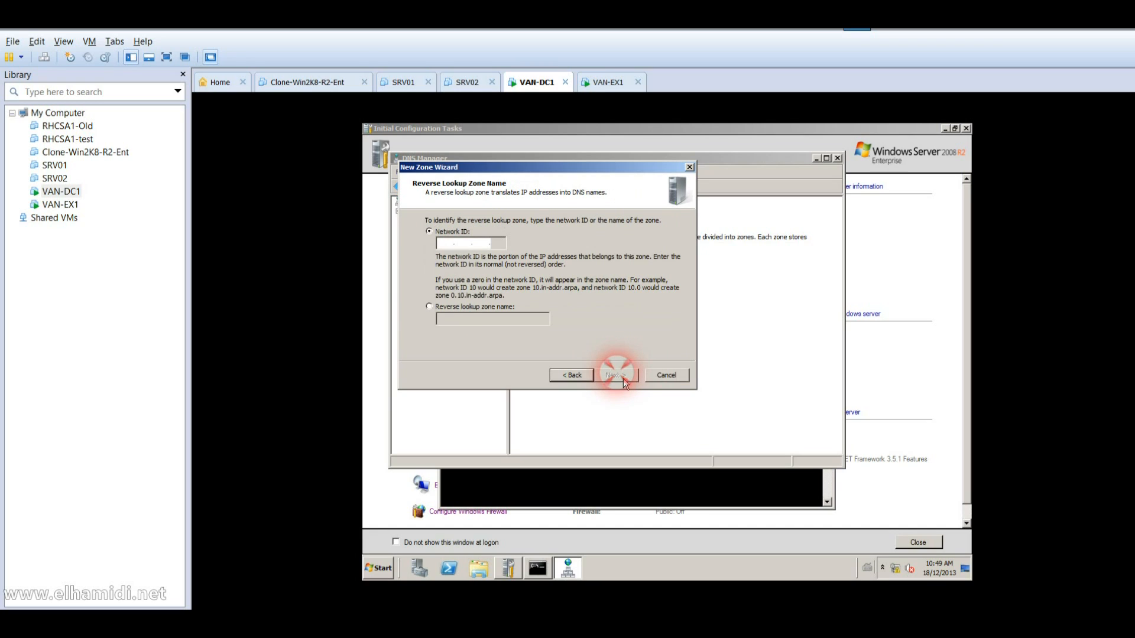
click(451, 246)
text(10.10.0.)
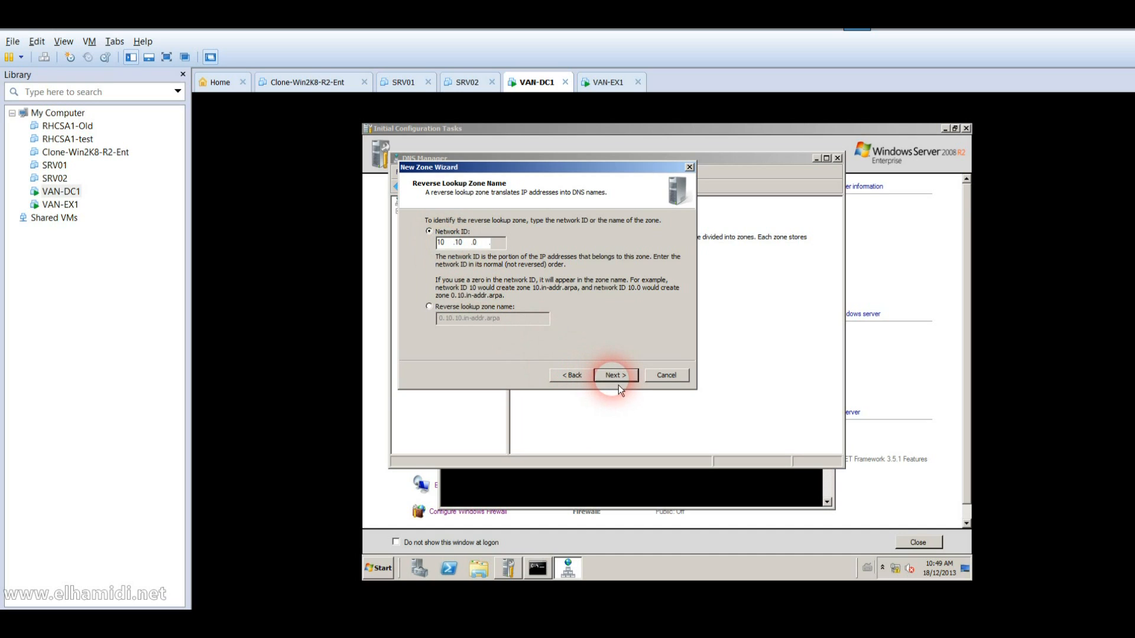
click(619, 382)
click(619, 381)
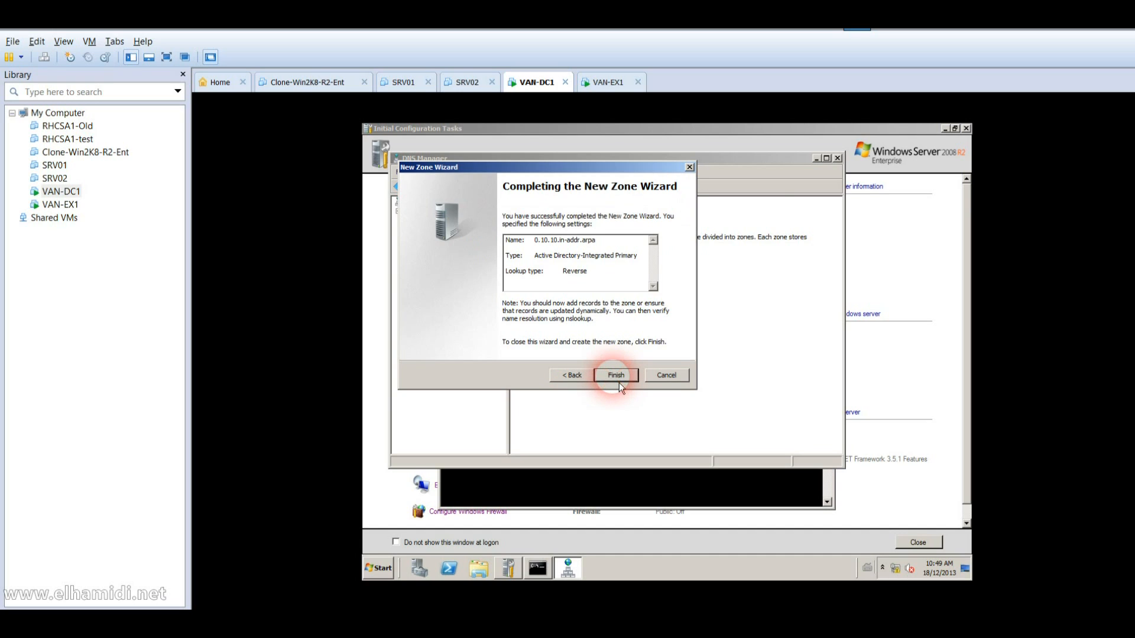
click(618, 382)
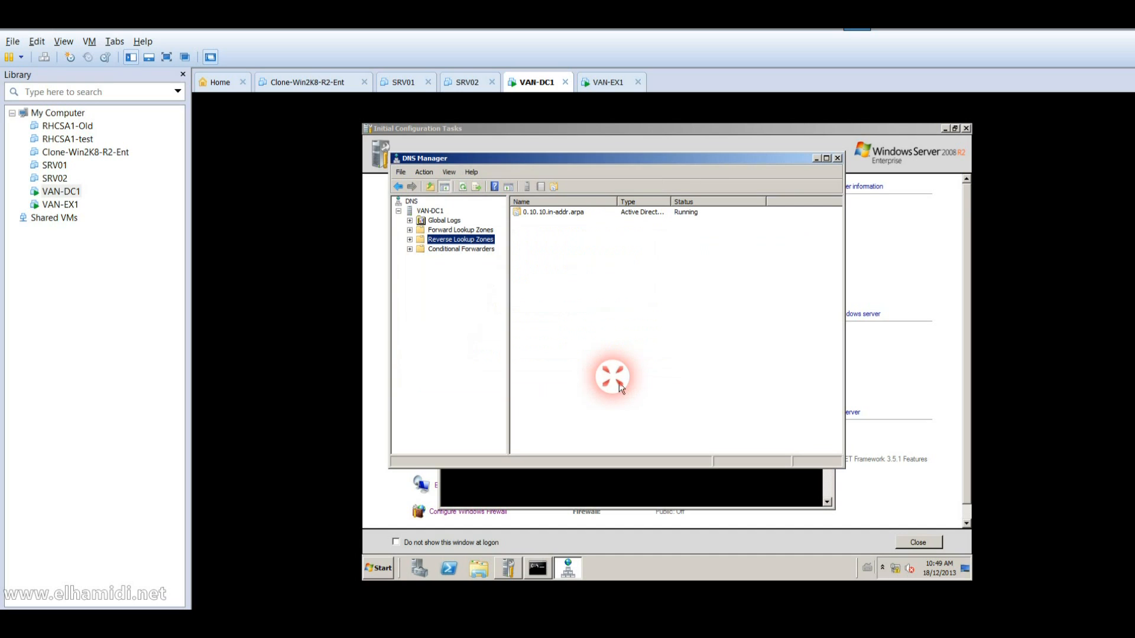
Step: Exit nslookup and flush the DNS resolver cache with ipconfig /flushdns
click(603, 487)
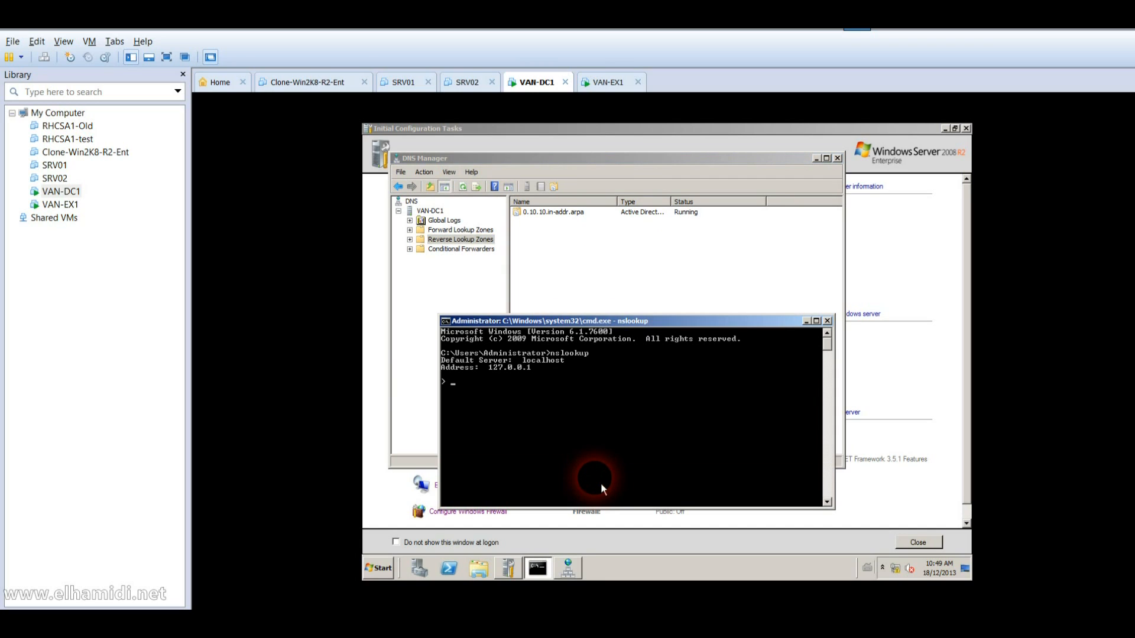
text(ipconfid)
key(Return)
text(exit)
key(Return)
text(ipconfig)
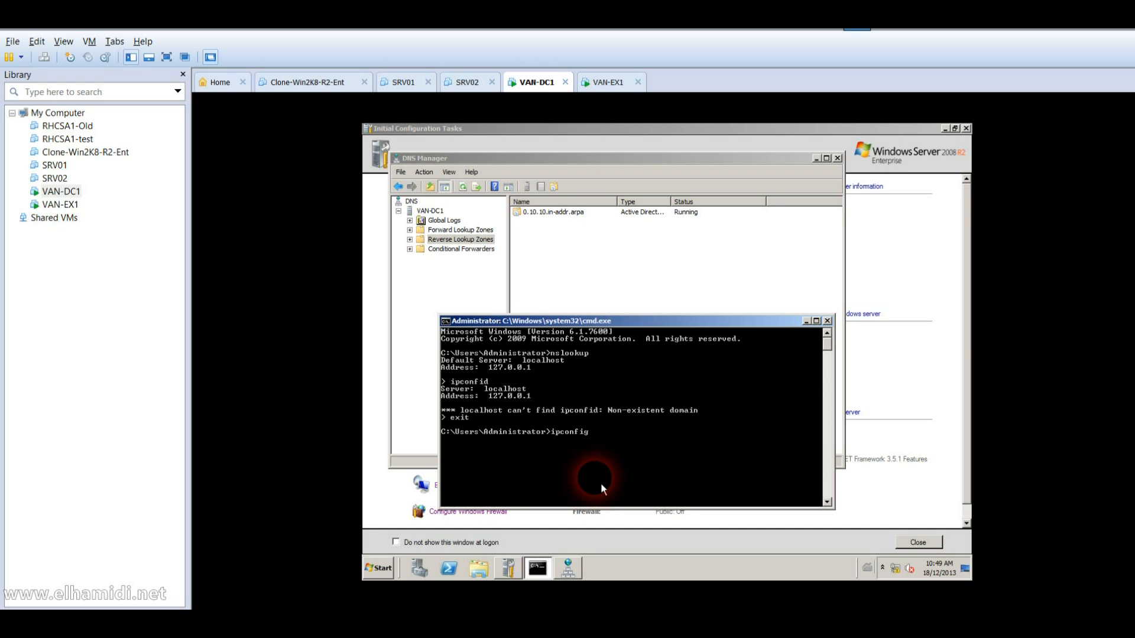
text( /flushdns)
key(Return)
Step: Re-register DNS with ipconfig /registerdns and rerun nslookup, which still reports localhost
key(Up)
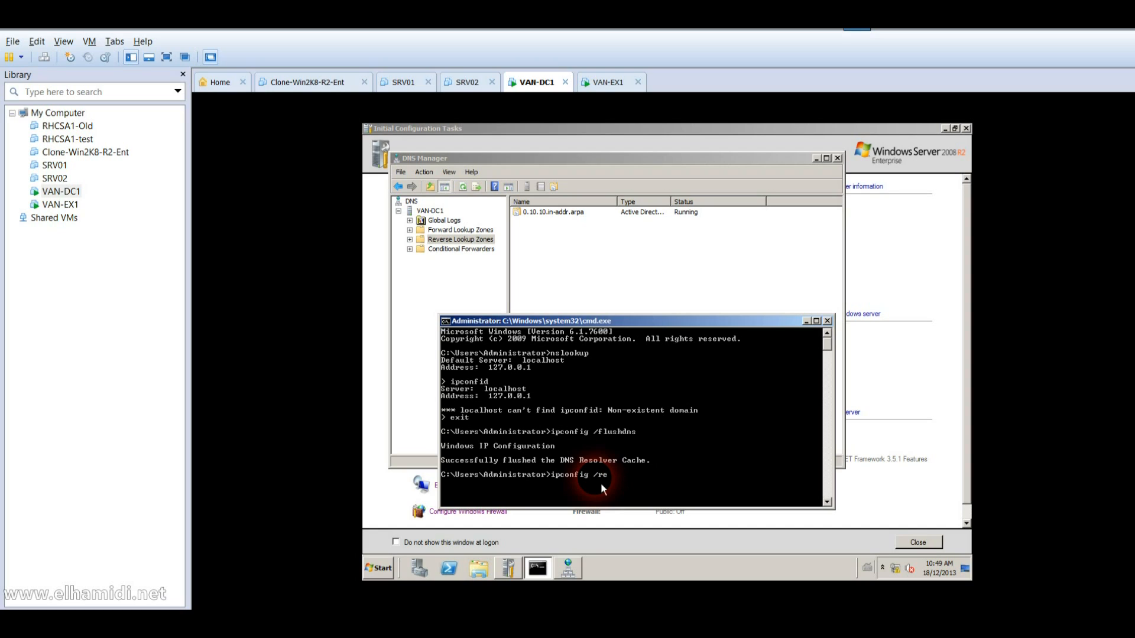
text(registerdns)
key(Return)
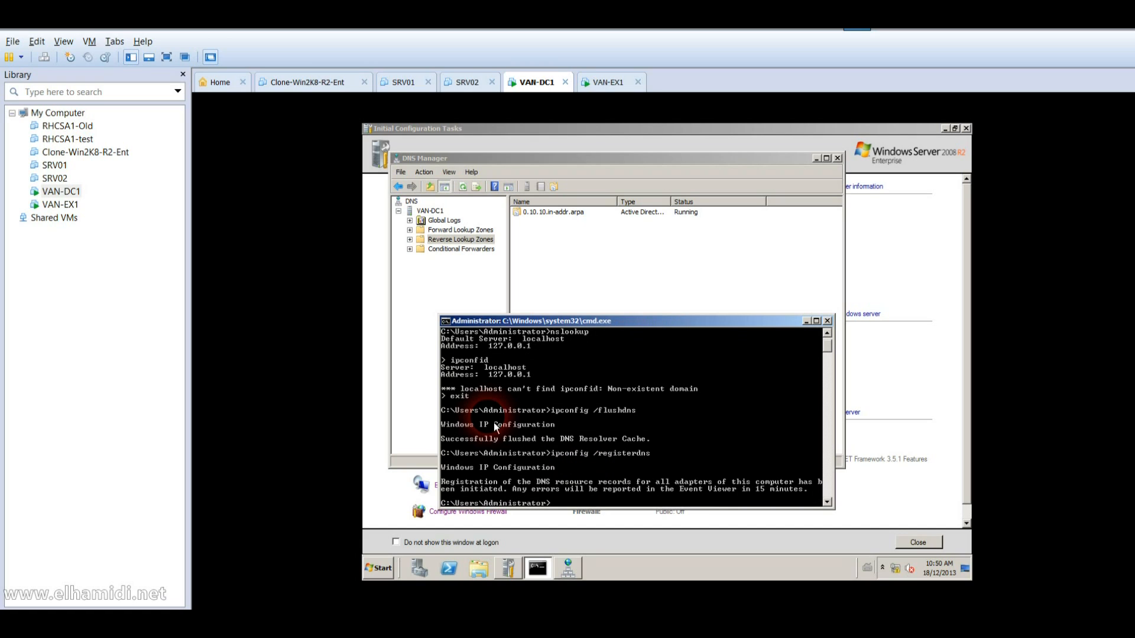
key(Up)
key(Up)
key(Up)
key(Return)
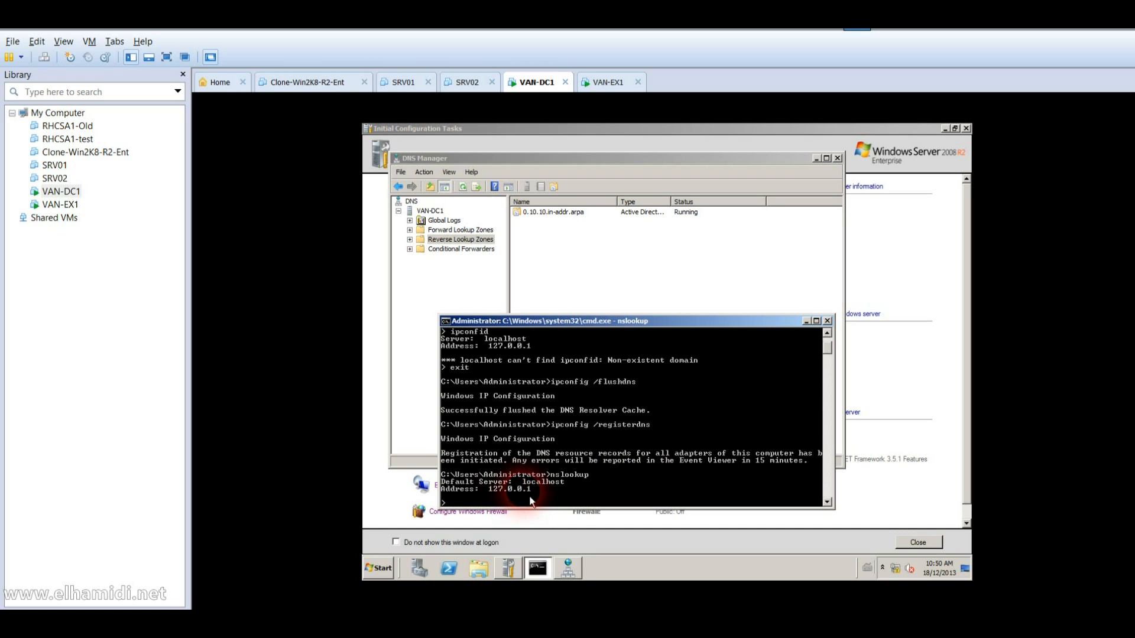
right_click(901, 573)
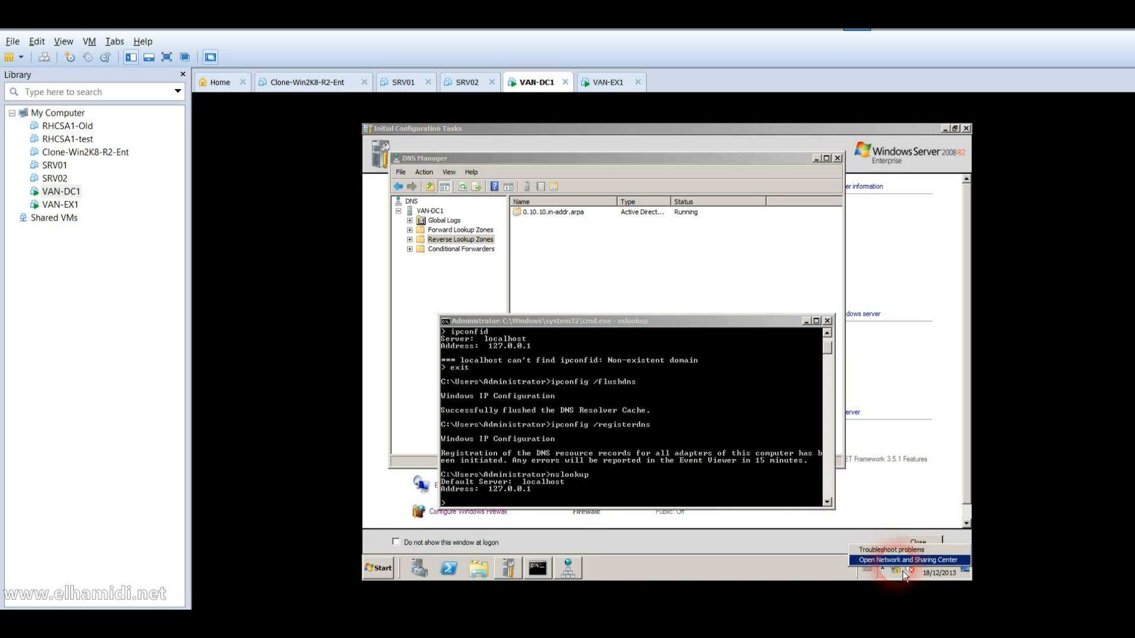
Step: In Local Area Connection IPv4 properties, replace preferred DNS 127.0.0.1 with 10.10.0.10
click(901, 560)
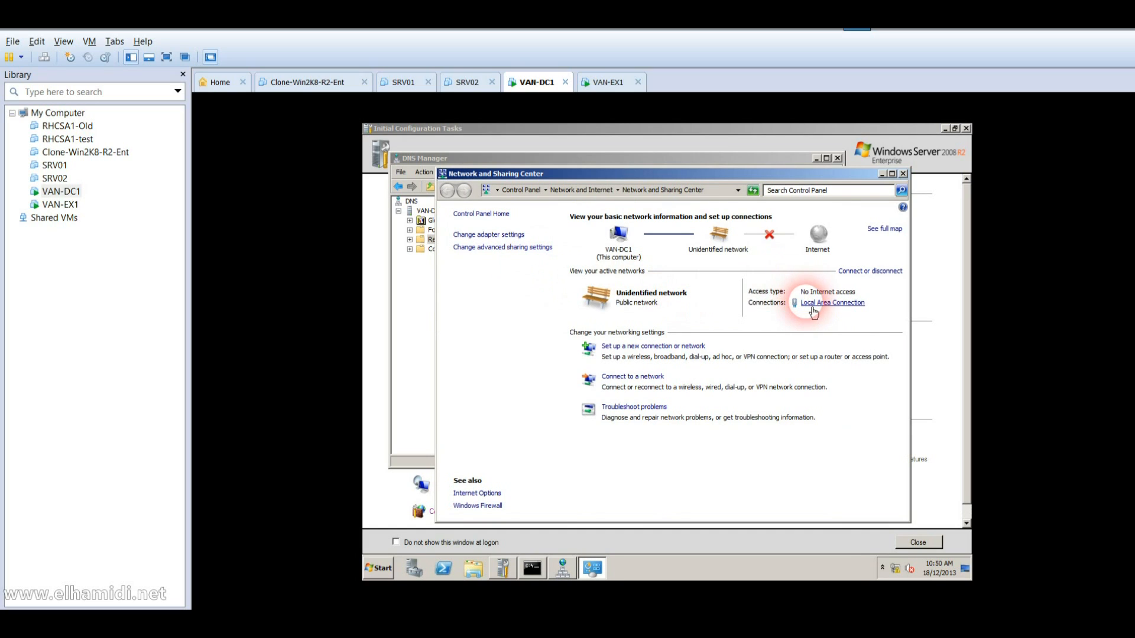
click(811, 305)
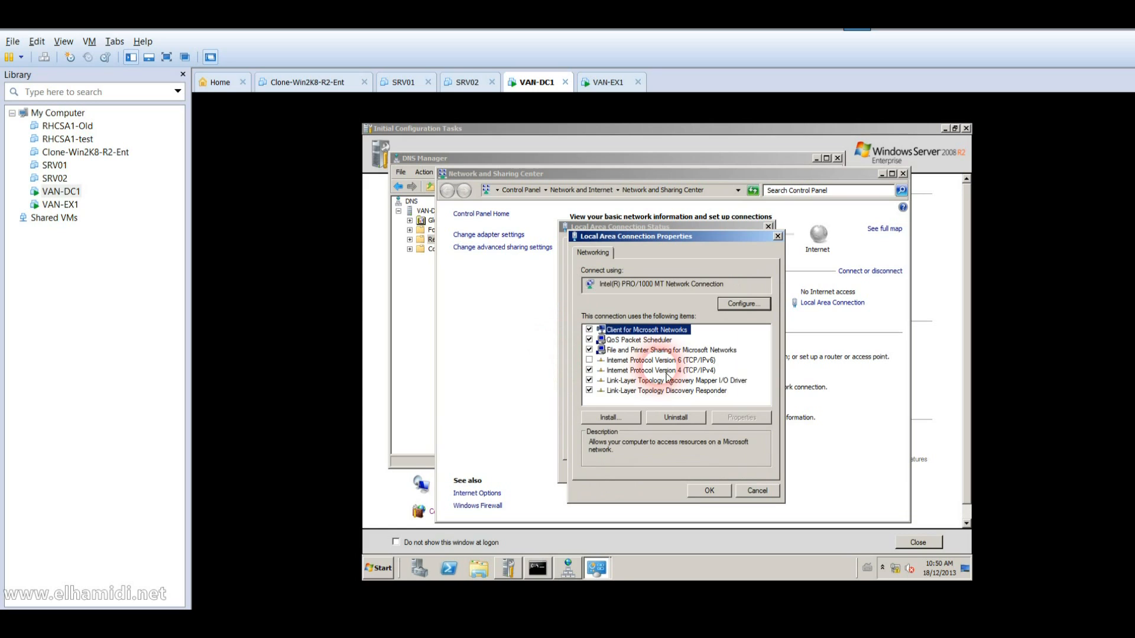
click(664, 372)
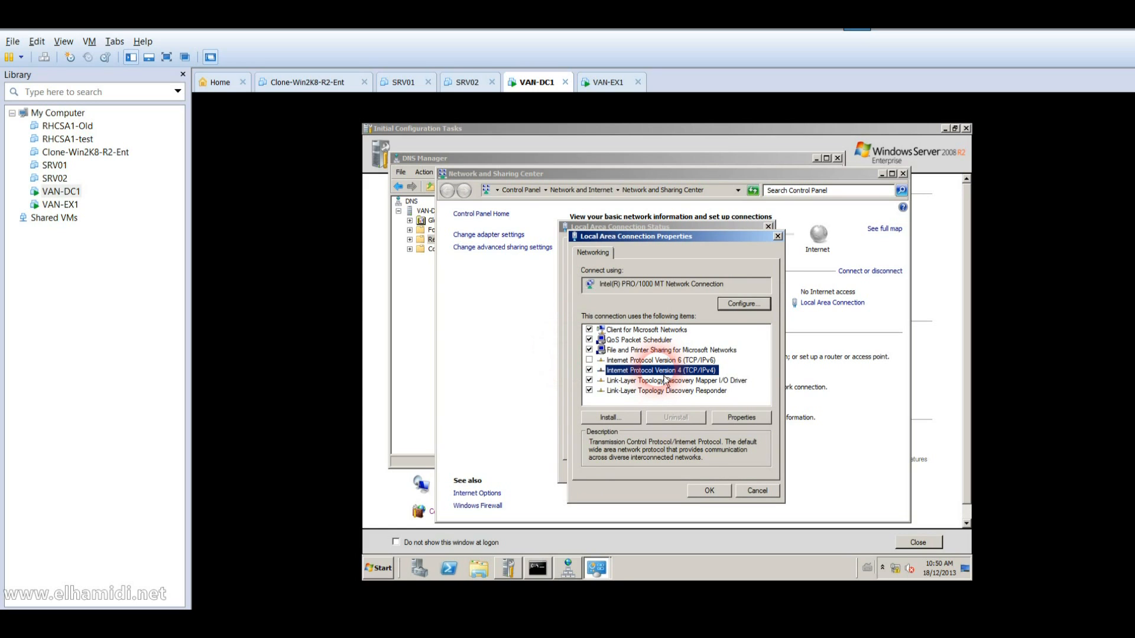
double_click(665, 372)
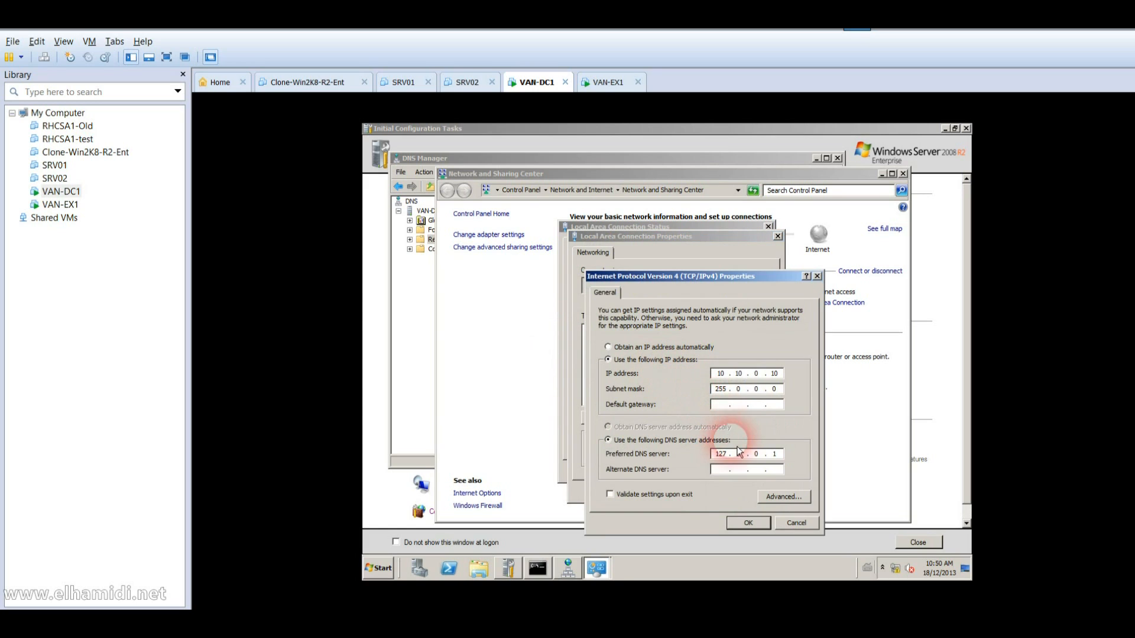
click(778, 456)
key(BackSpace)
key(BackSpace)
key(BackSpace)
key(BackSpace)
key(BackSpace)
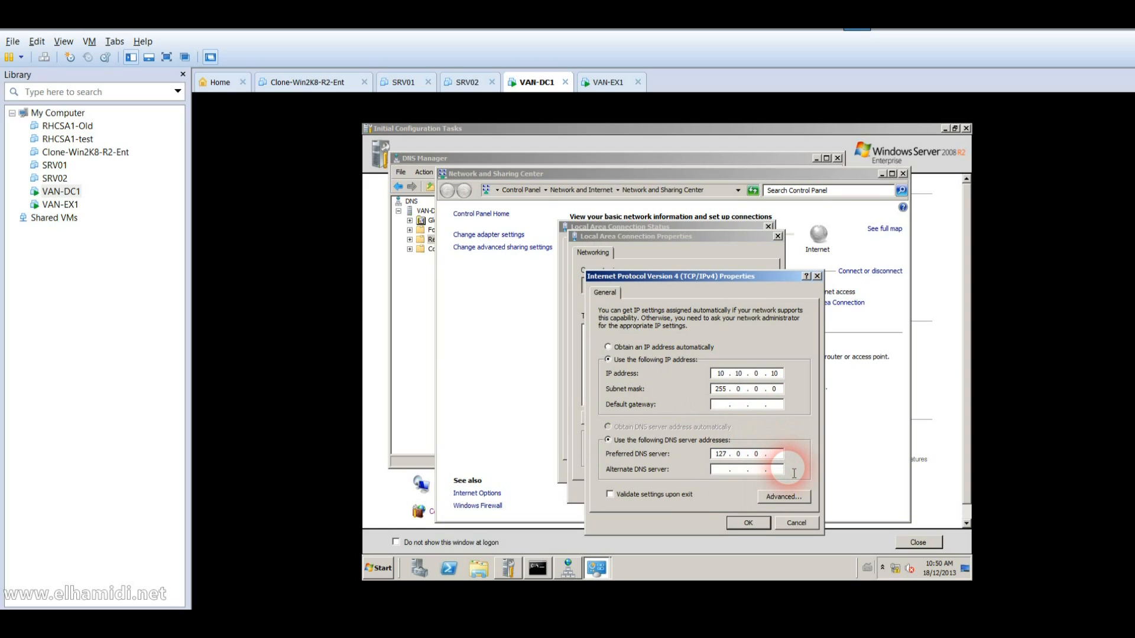
text(10.10.0.10)
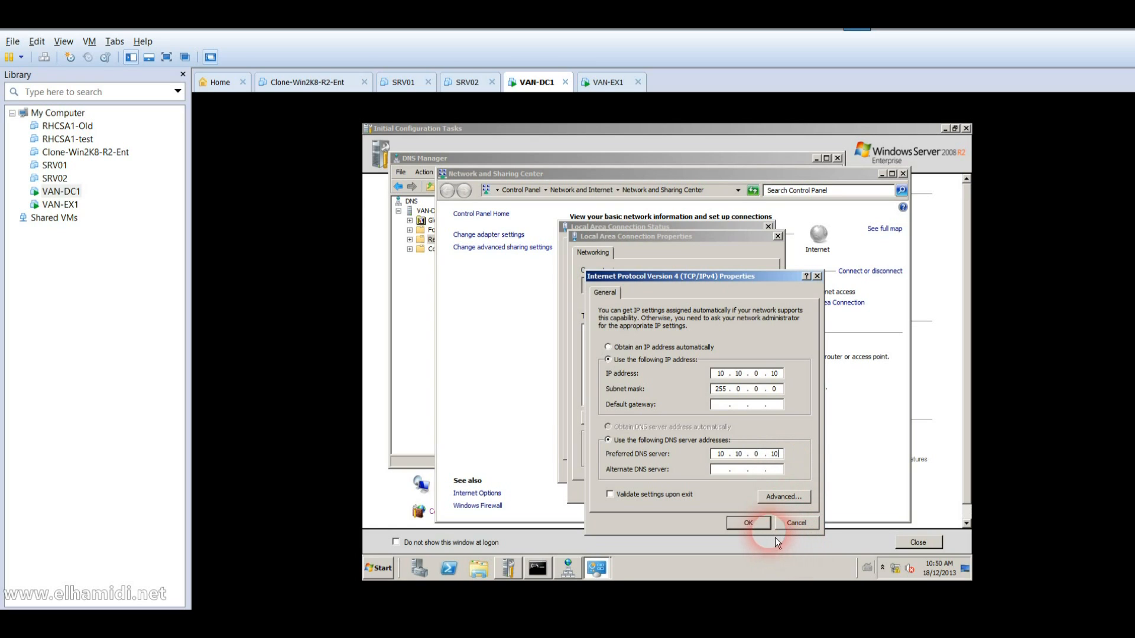
key(Return)
click(714, 495)
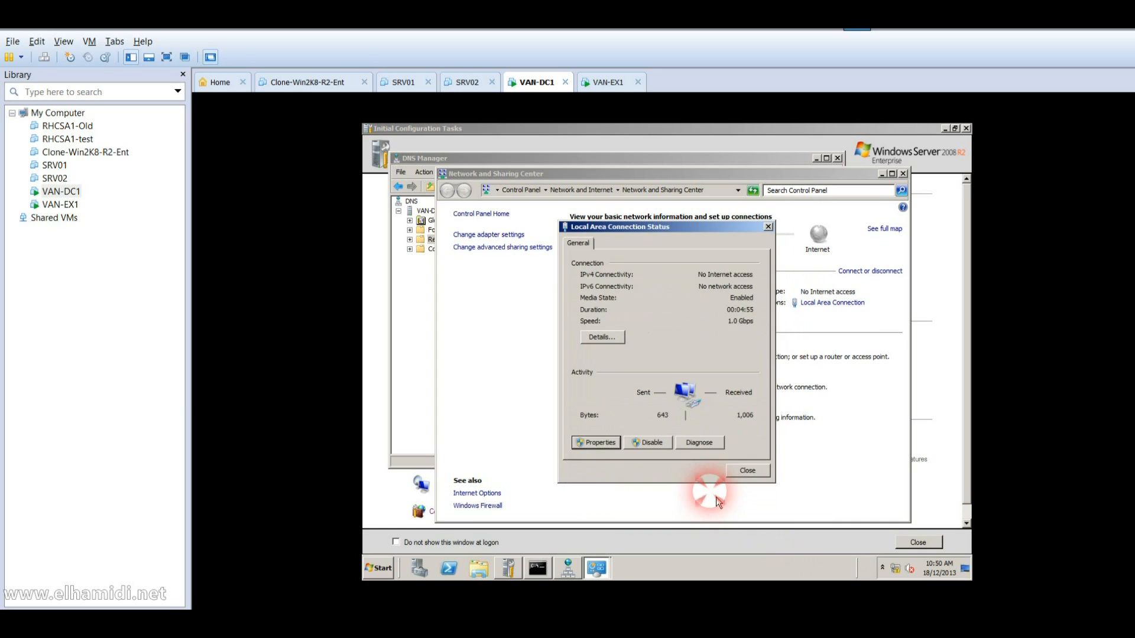
click(757, 475)
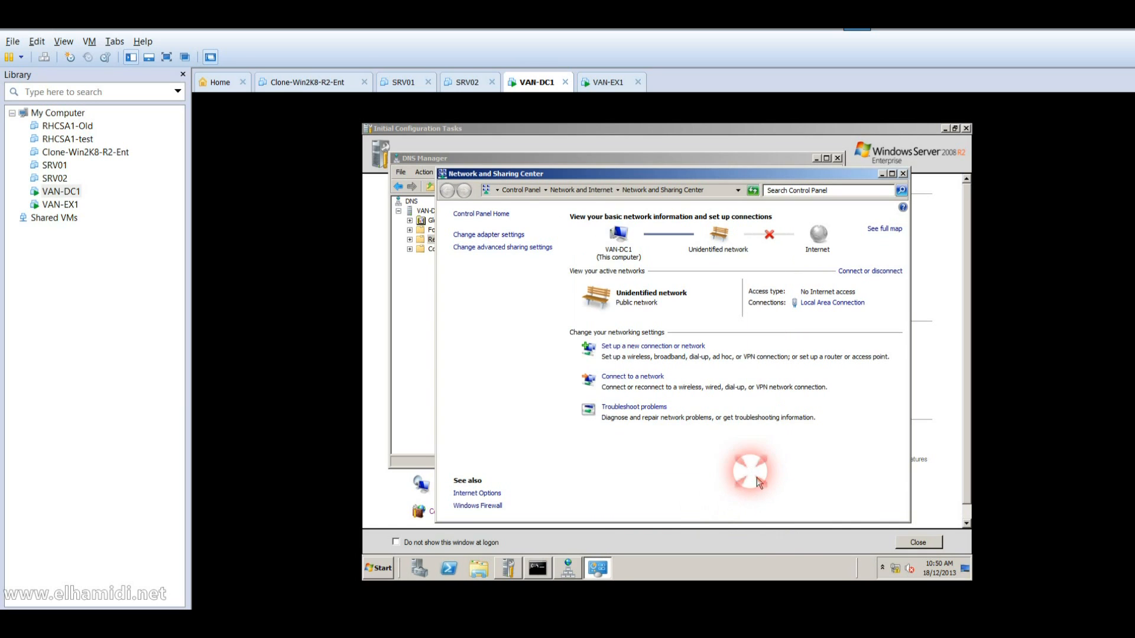
Step: Exit and rerun nslookup, confirming it now answers from van-dc1.adatum.com at 10.10.0.10
click(540, 578)
text(exit)
key(Return)
key(Up)
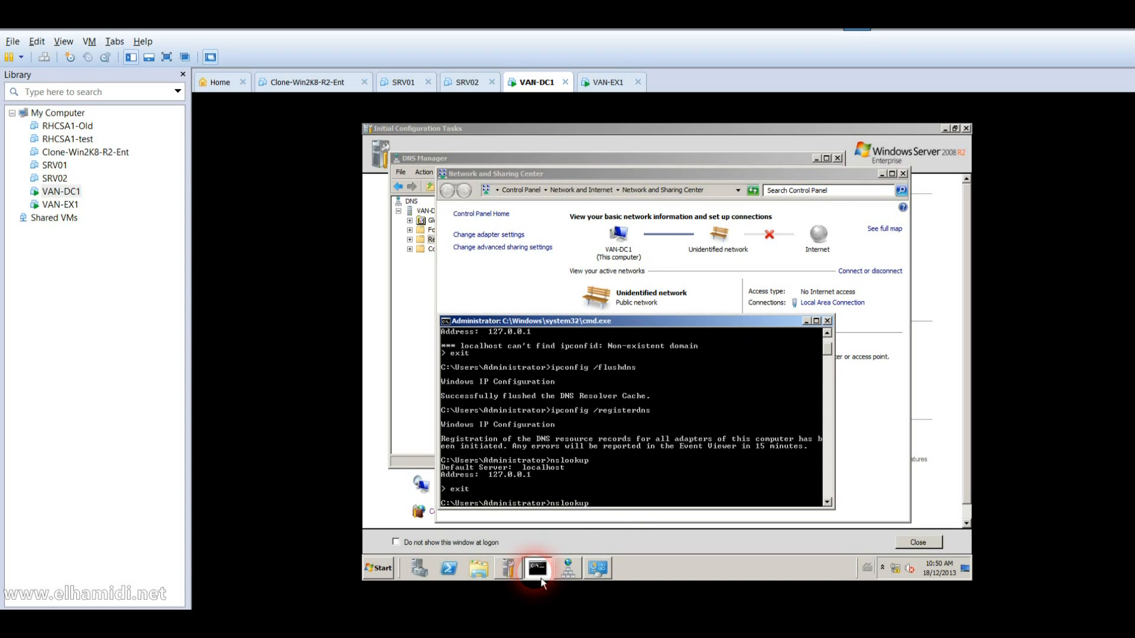
key(Return)
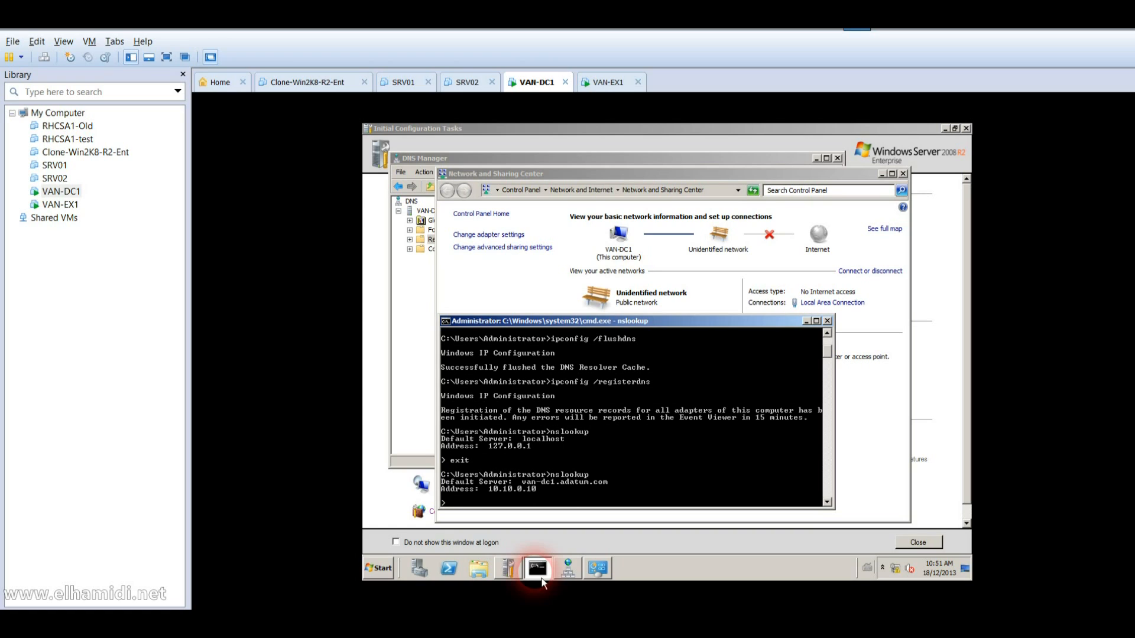
Step: Close the command prompt, Network and Sharing Center, and DNS Manager
click(827, 320)
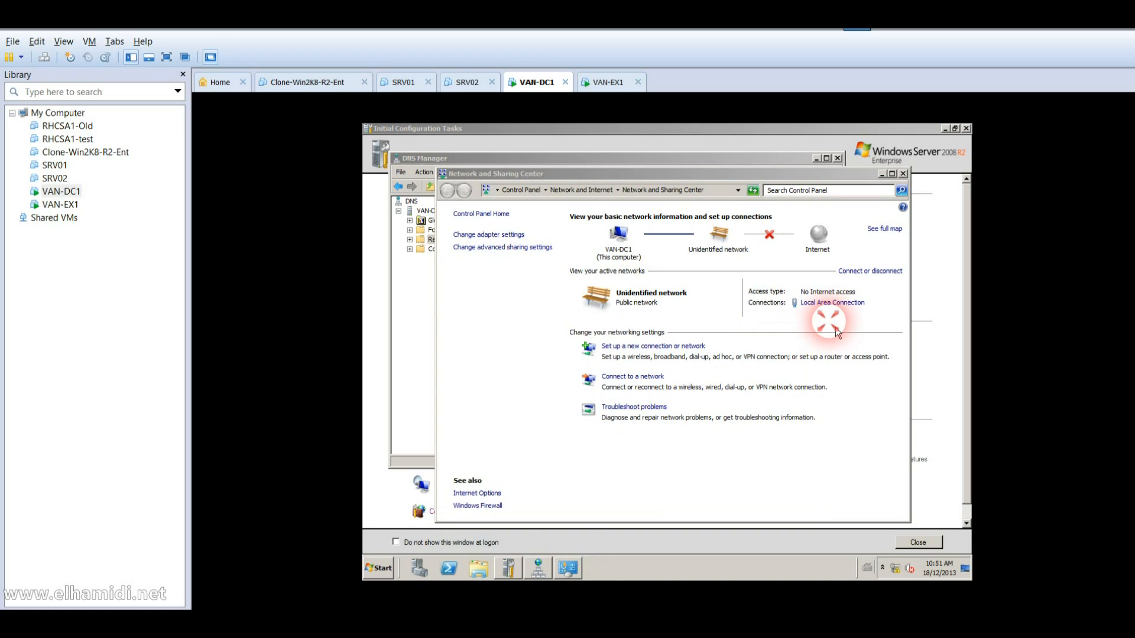
click(903, 173)
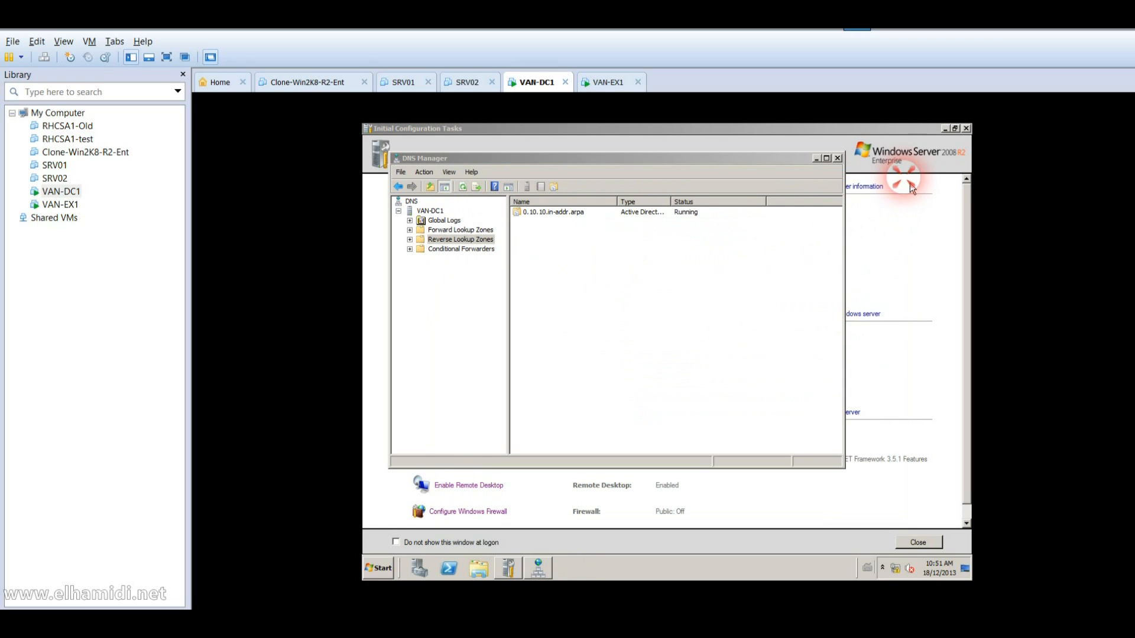
click(838, 158)
click(448, 459)
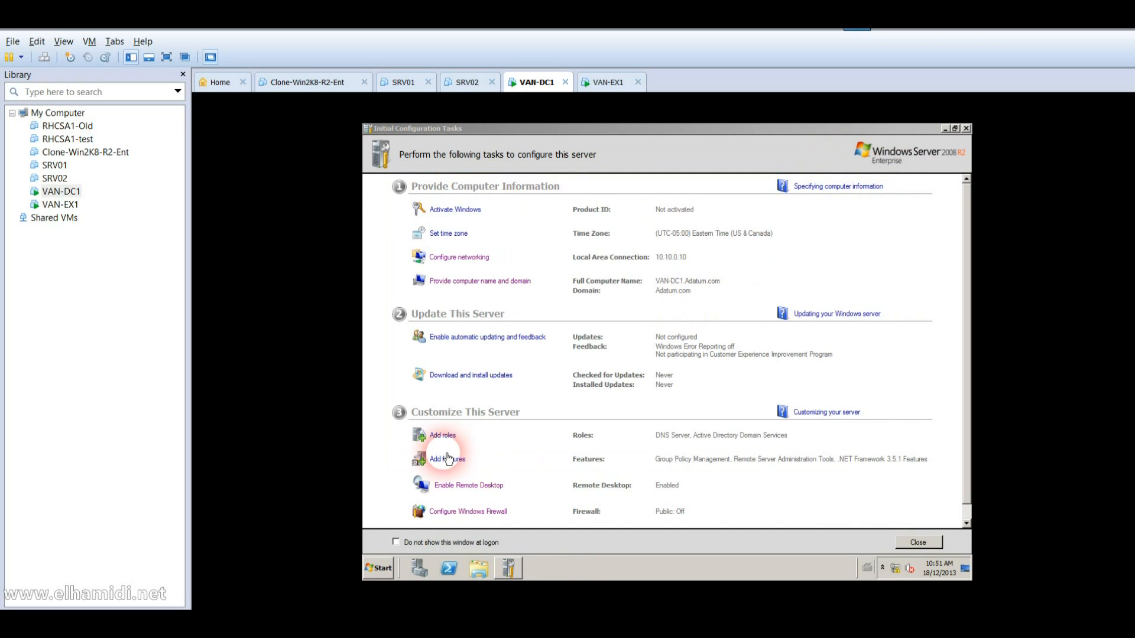
Step: Launch Active Directory Users and Computers from Administrative Tools and open Adatum.com's Users container
click(381, 568)
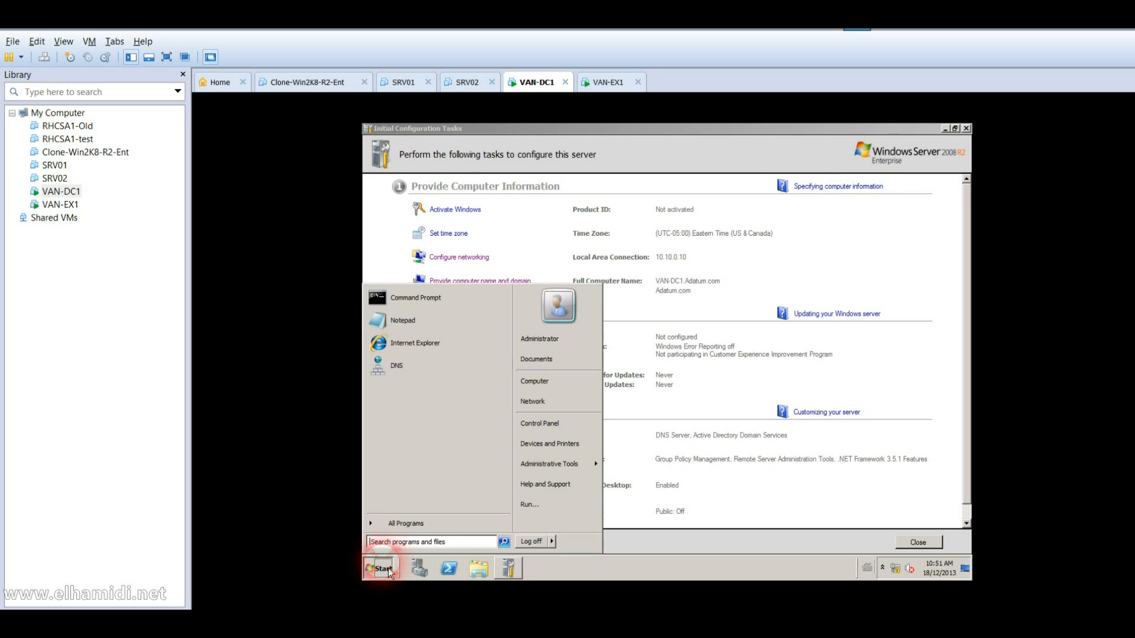
mouse_move(563, 464)
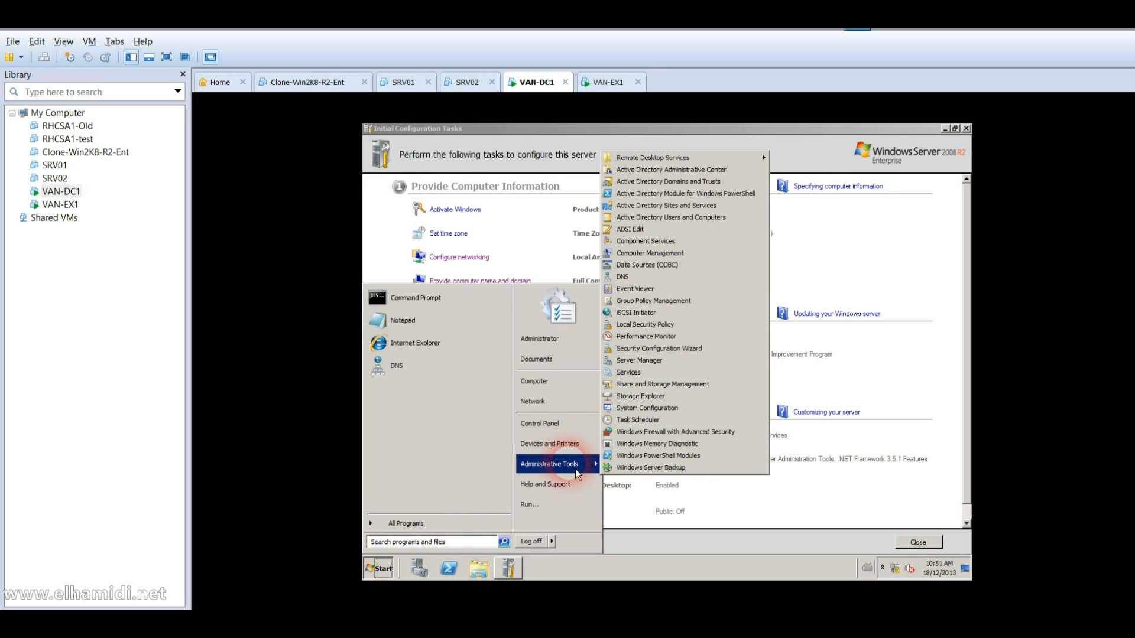
click(700, 220)
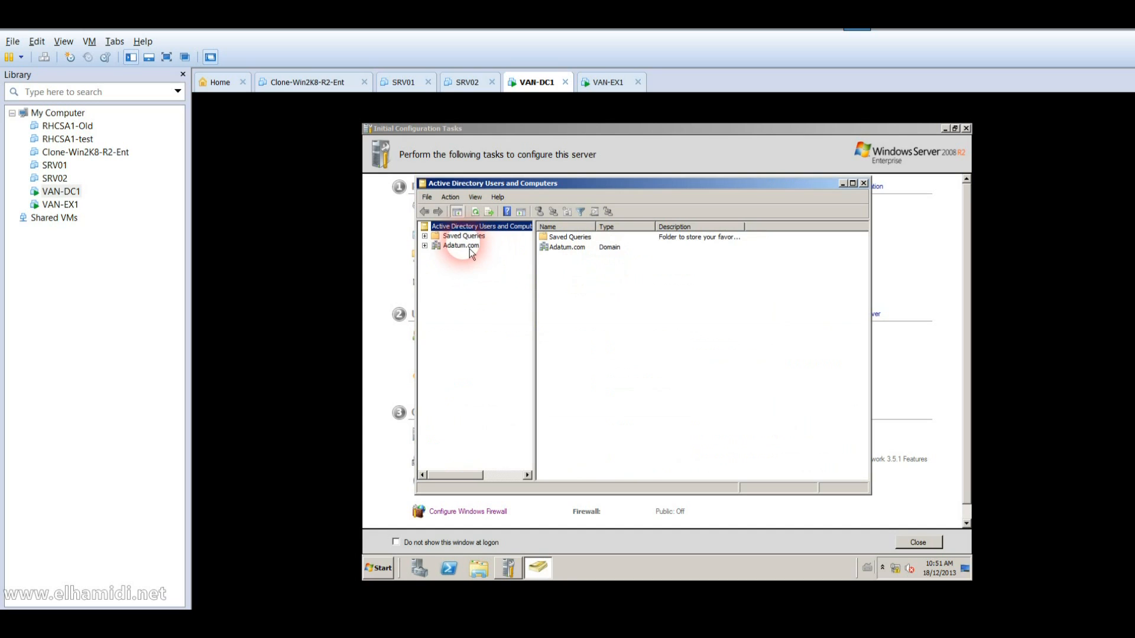
click(464, 246)
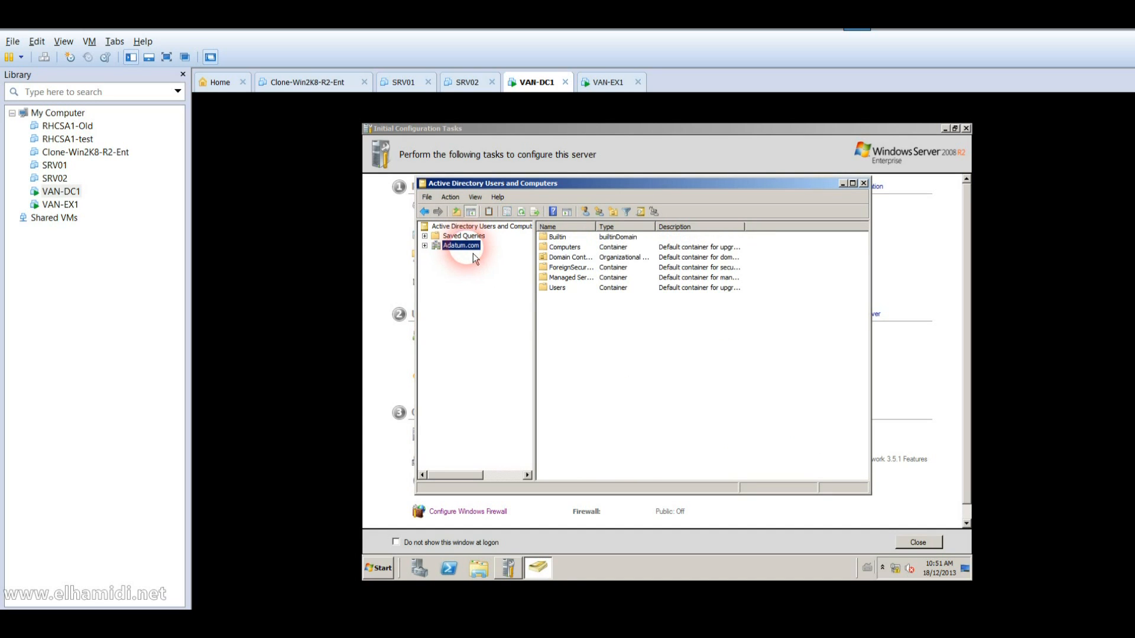
double_click(544, 290)
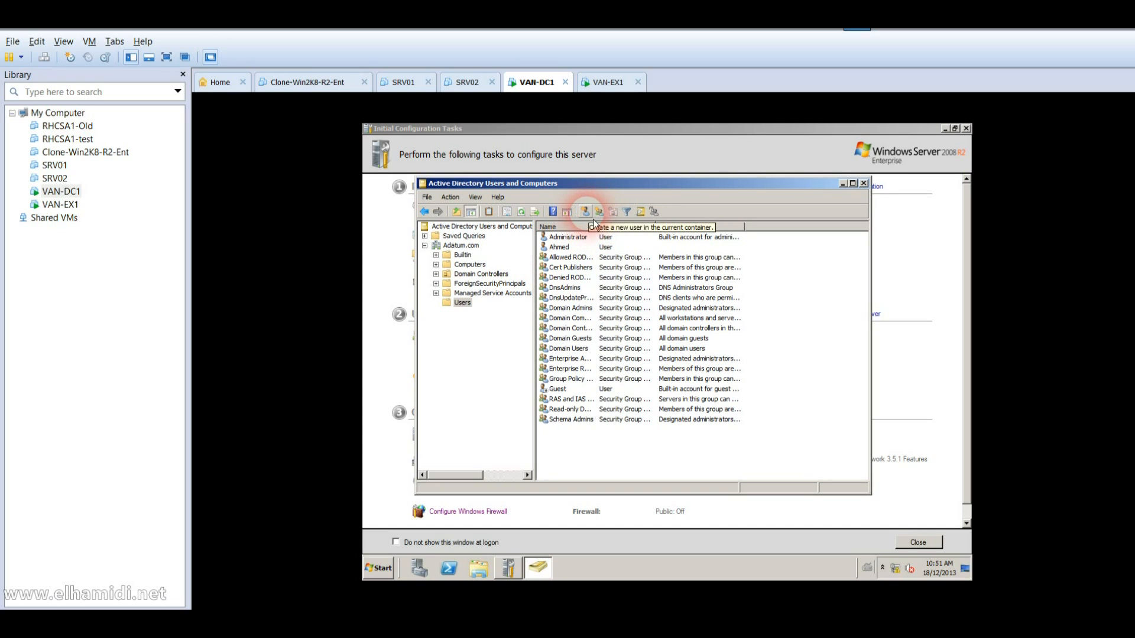
Step: Create a user in Adatum.com/Users with first, last and logon names, a password, and Password never expires
click(599, 212)
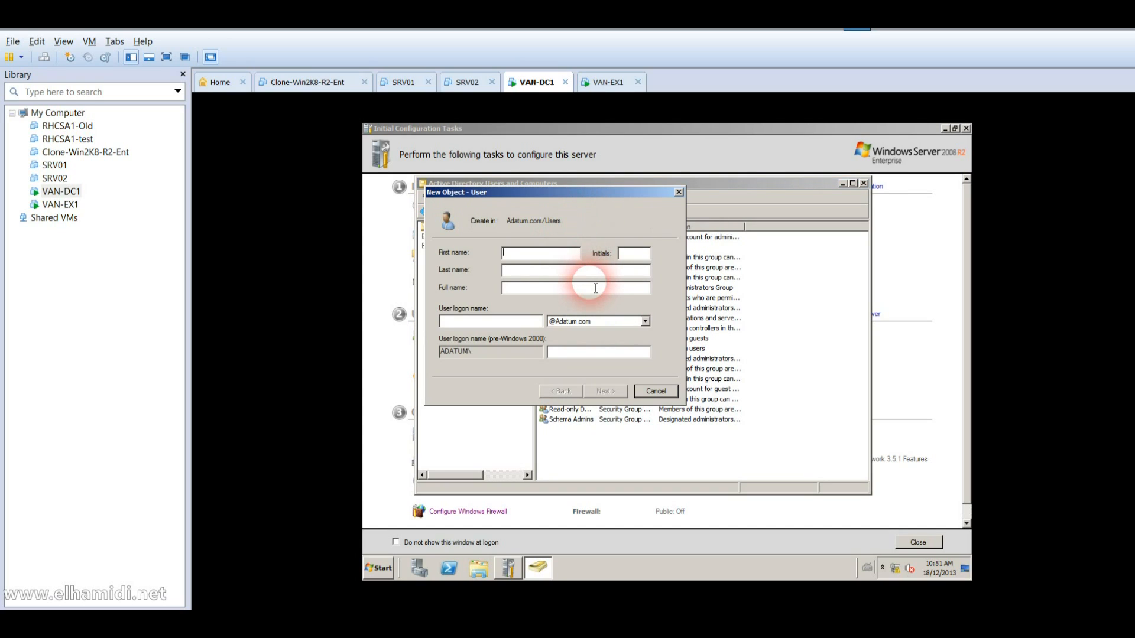
text(Kim Akers)
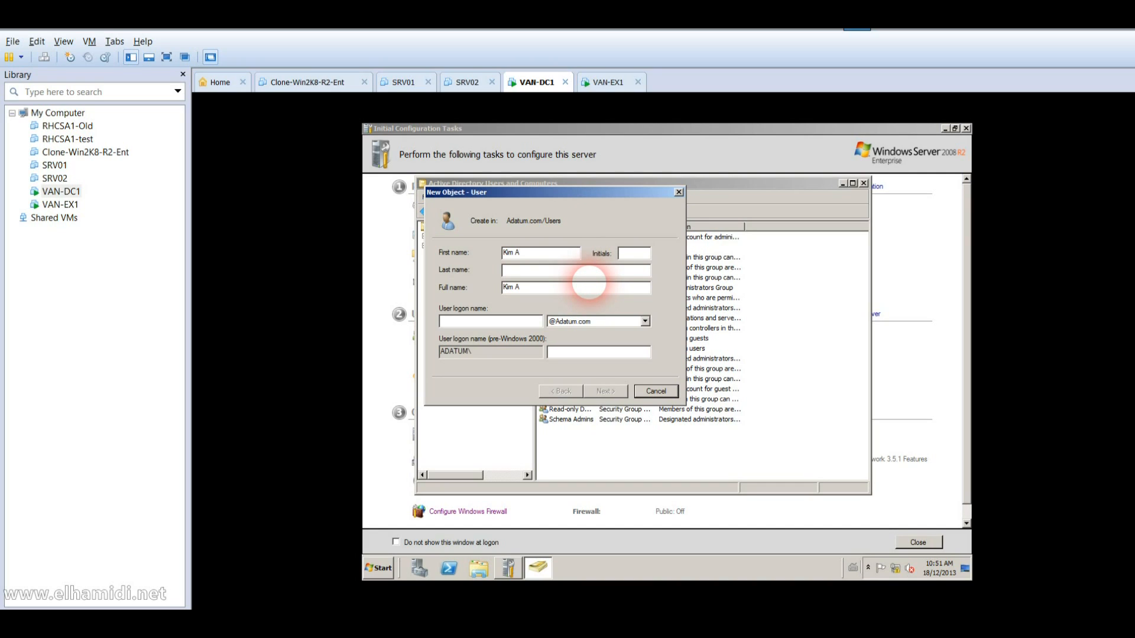
key(BackSpace)
key(BackSpace)
key(BackSpace)
key(BackSpace)
key(BackSpace)
text(Akers)
text(Kim_)
text(Ak)
text(ers)
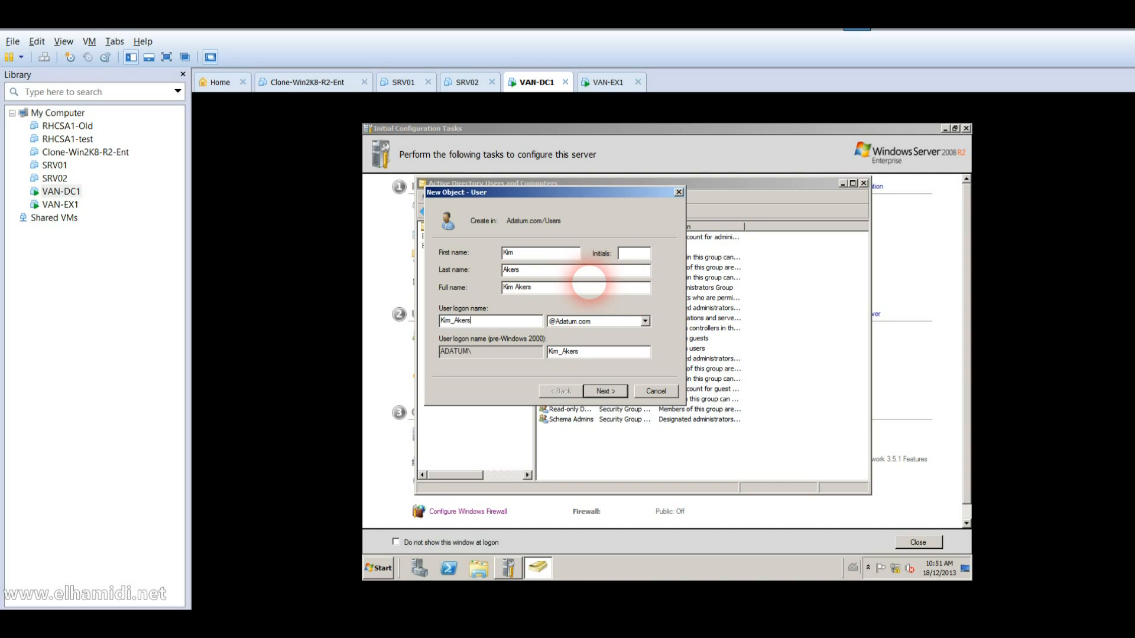
key(Return)
text(Pa$$w0rd)
key(Tab)
text(Pa$$w0rd)
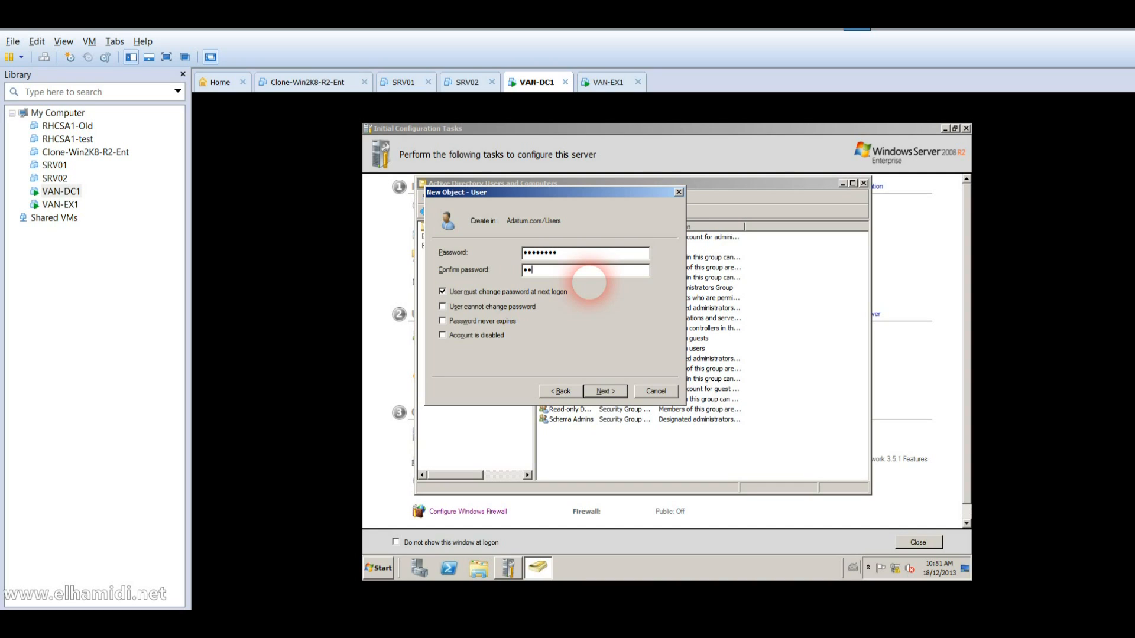
key(Tab)
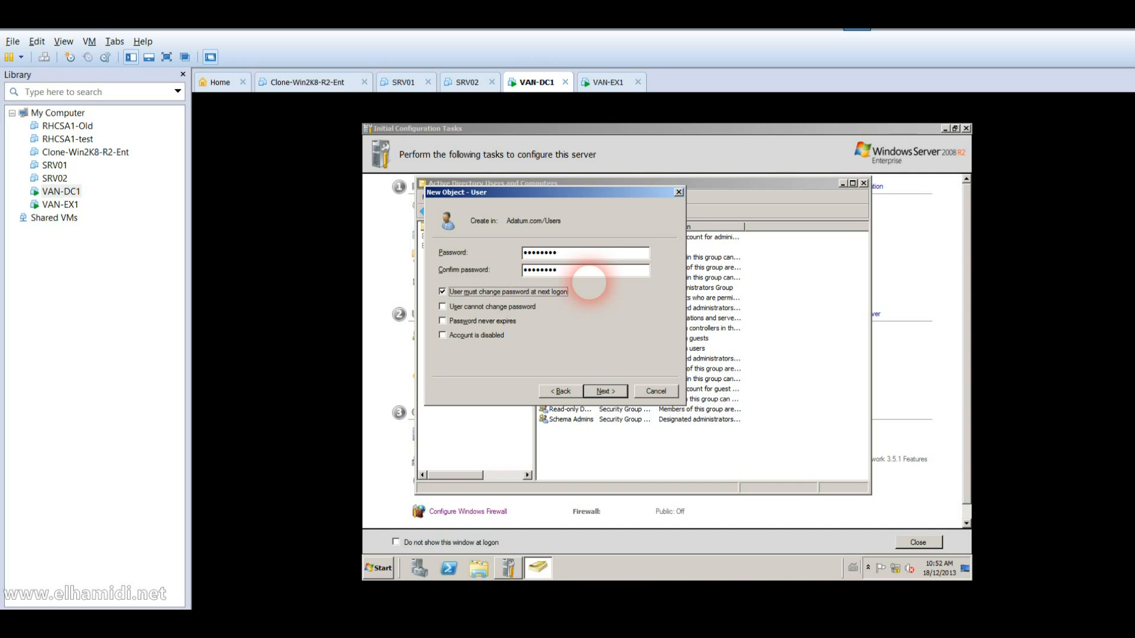
key(Tab)
key(Tab)
key(space)
click(605, 391)
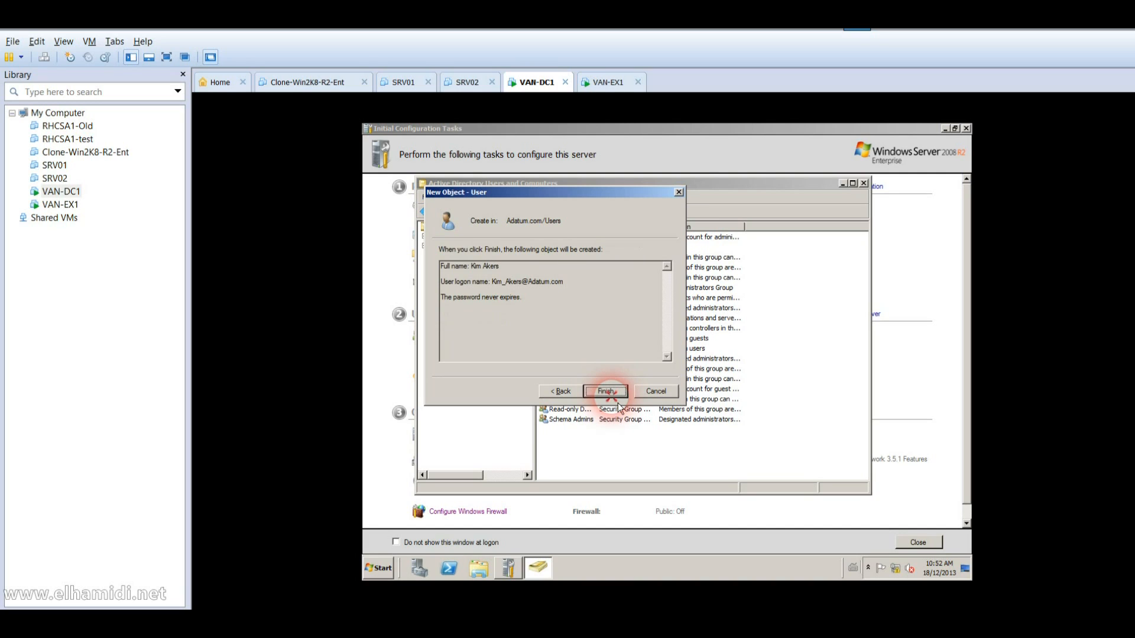
click(610, 392)
Step: Open the new user's Member Of tab and add the Enterprise Admins group
right_click(577, 400)
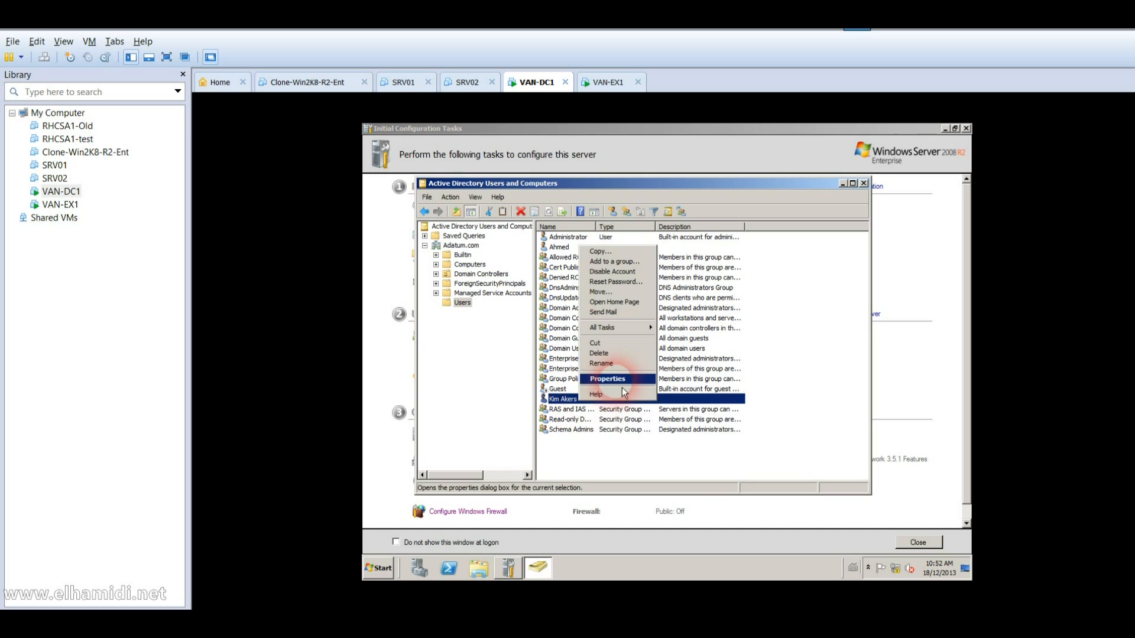
click(622, 383)
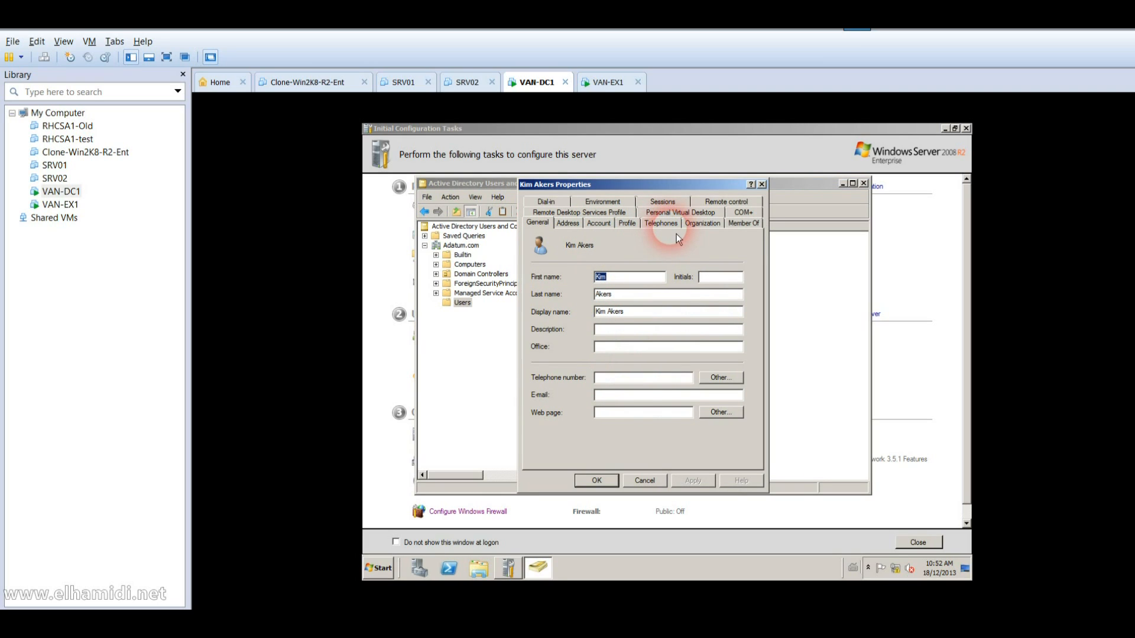
click(741, 227)
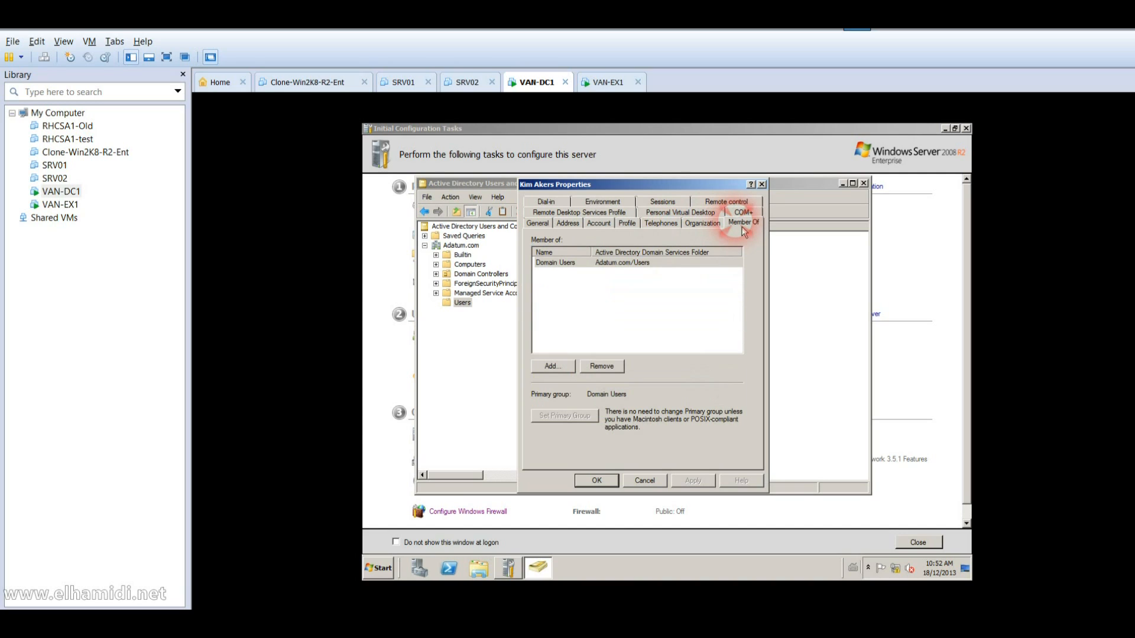
click(624, 267)
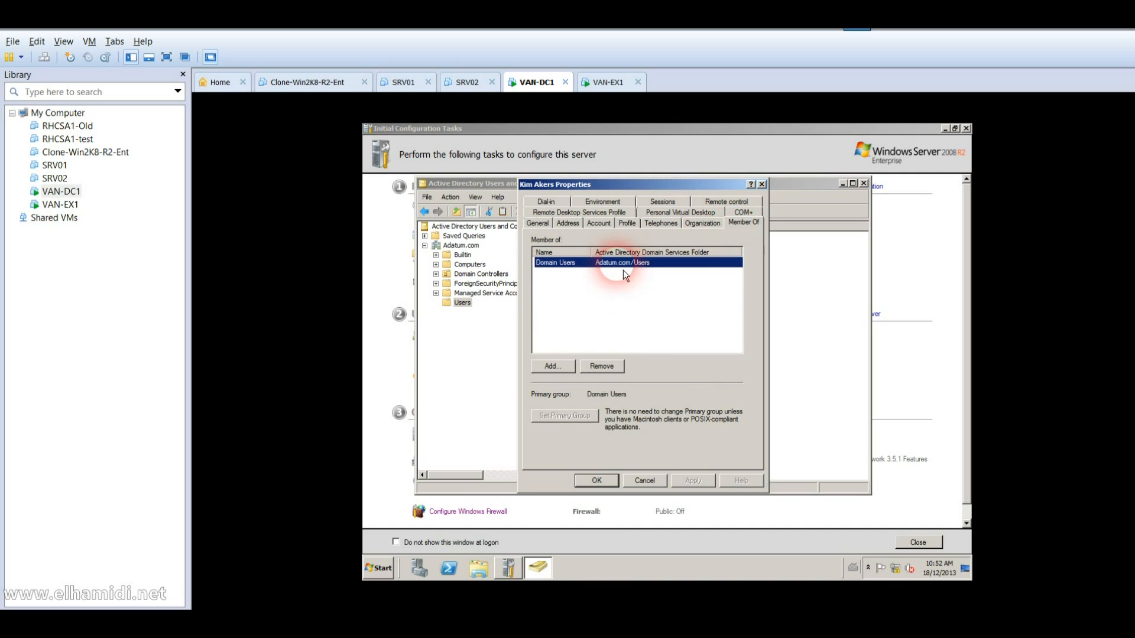
click(553, 368)
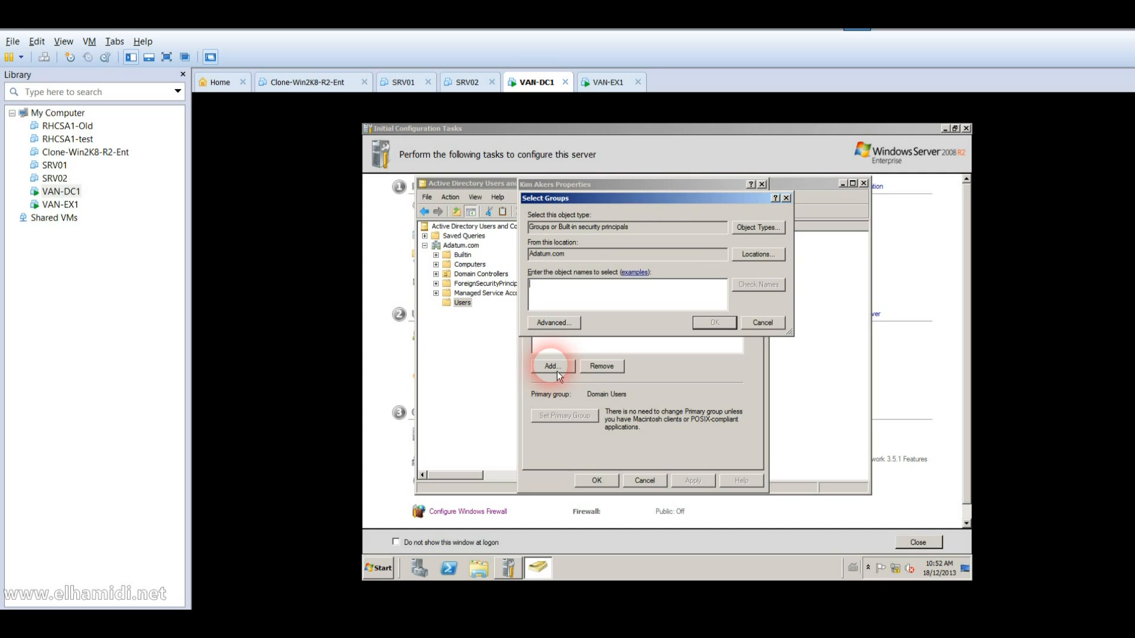
text(ent)
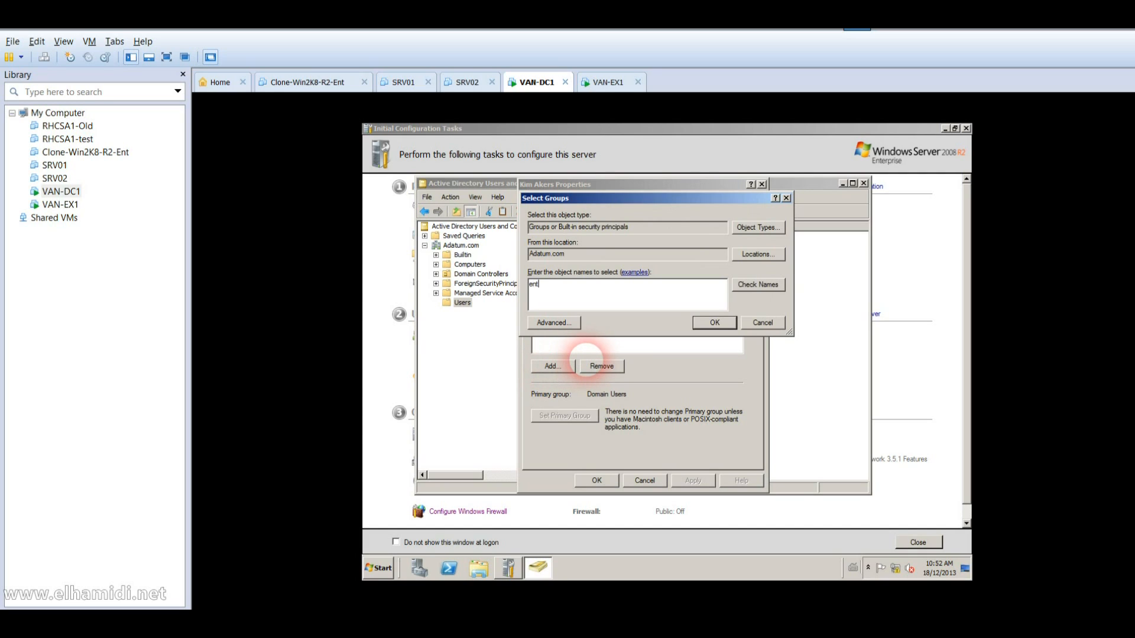
text(erprise)
key(Return)
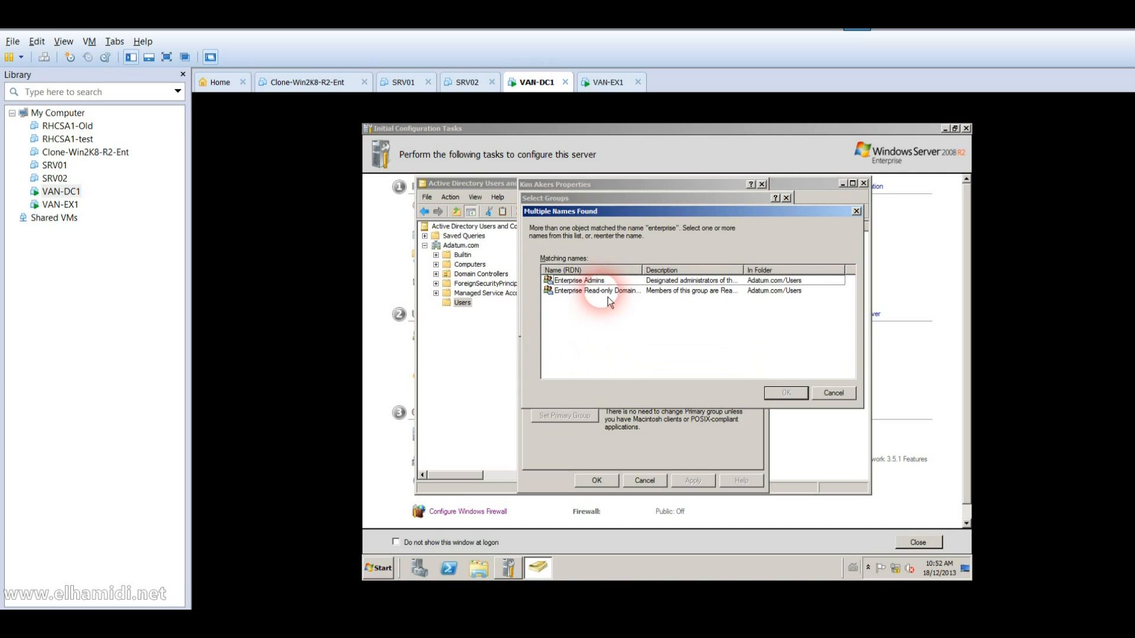
click(596, 281)
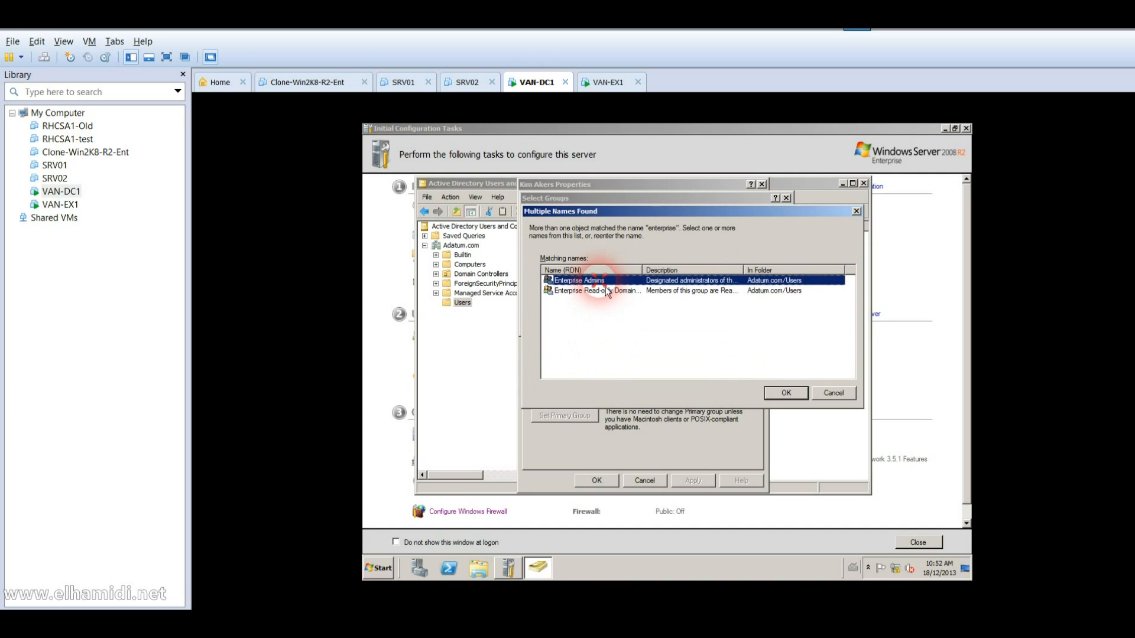
click(776, 394)
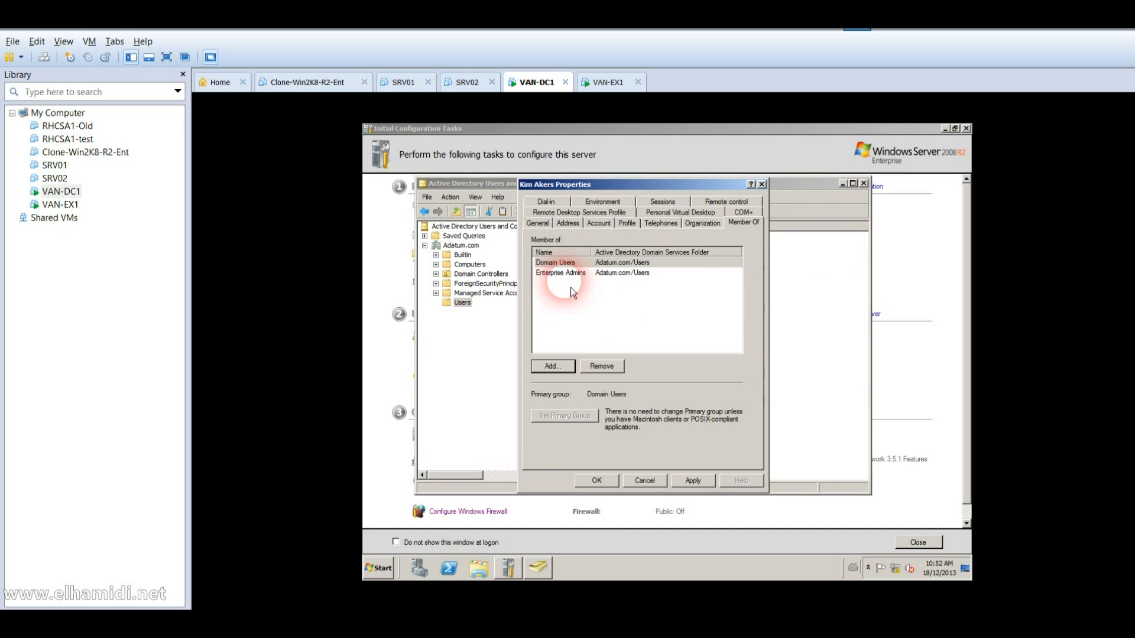
Step: Add the Domain Admins group to the user's memberships
click(565, 366)
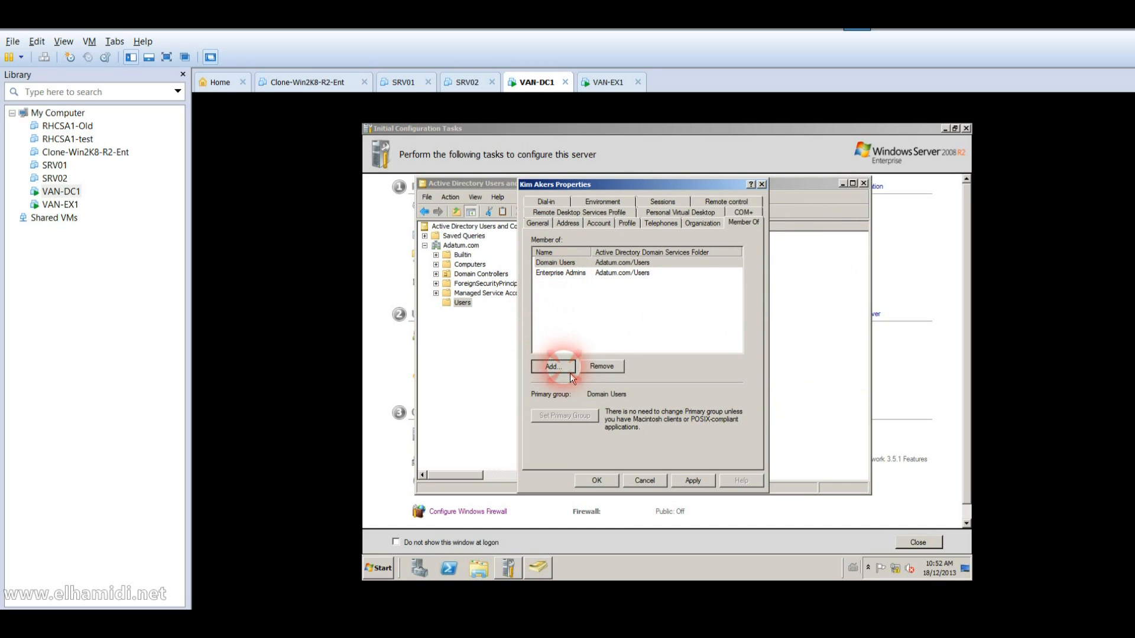
text(domain)
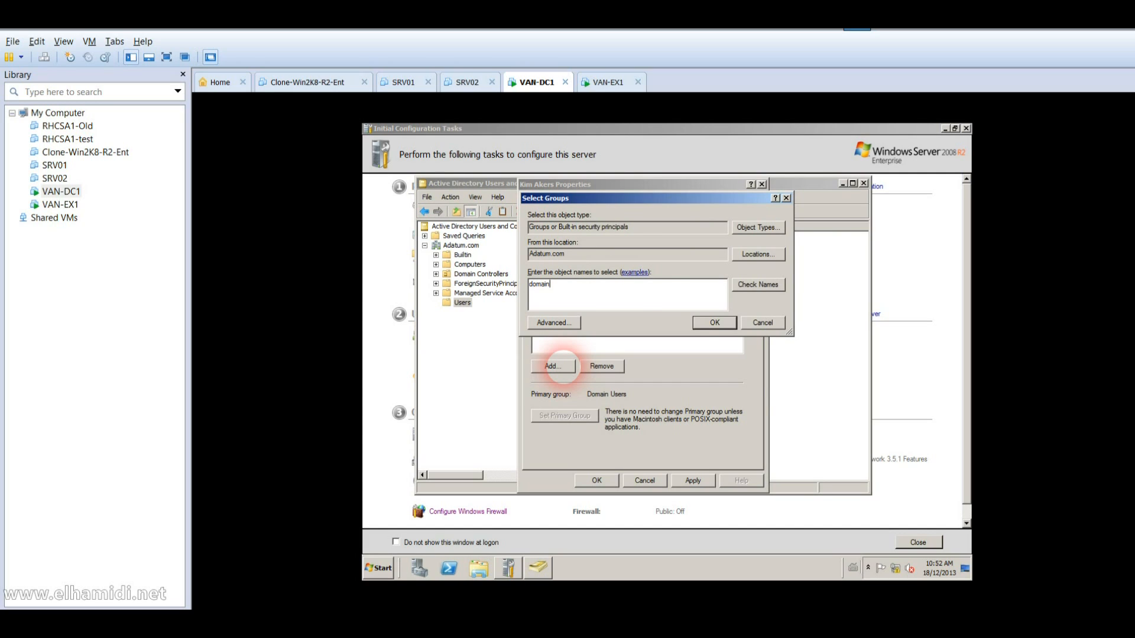
key(Return)
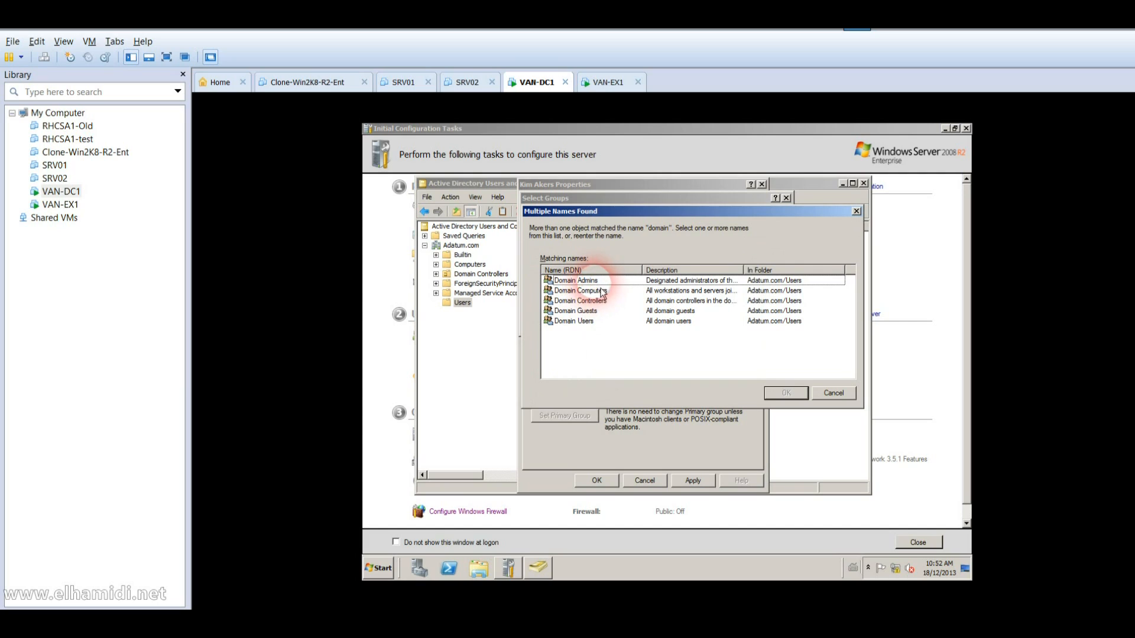
click(600, 291)
click(598, 280)
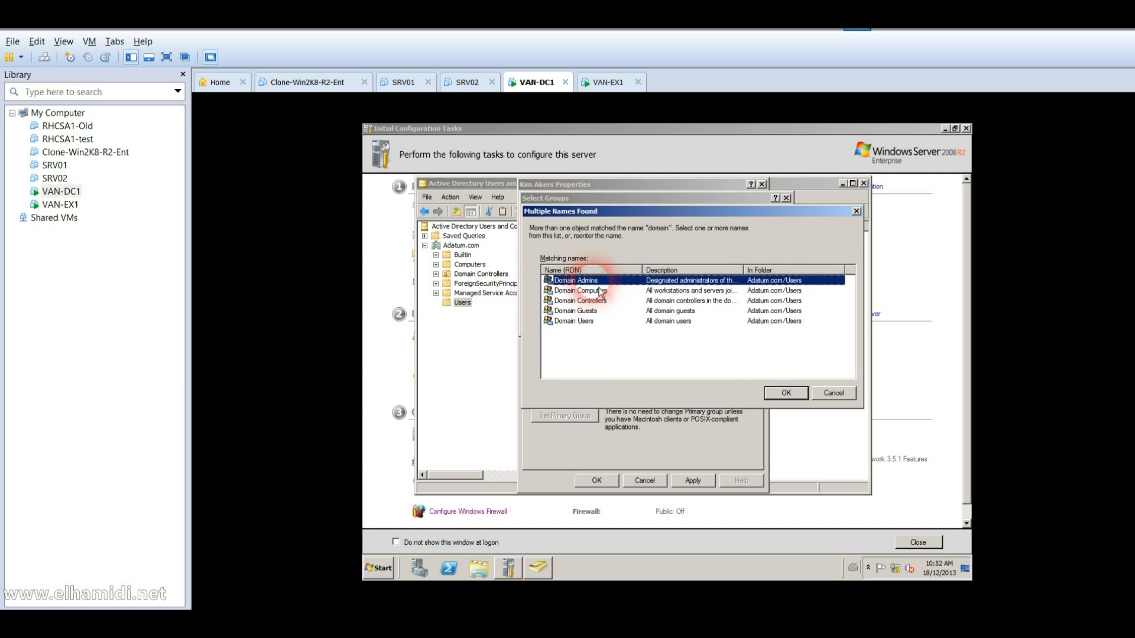
click(786, 396)
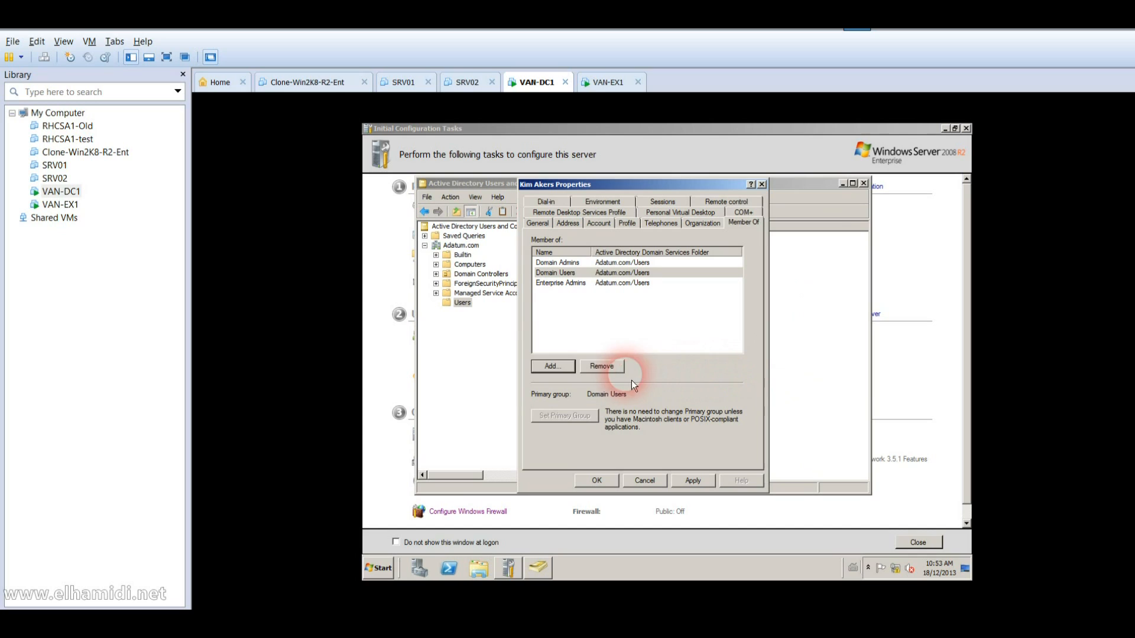
Step: Add the Schema Admins group and save the user's memberships with OK
click(572, 369)
text(schema)
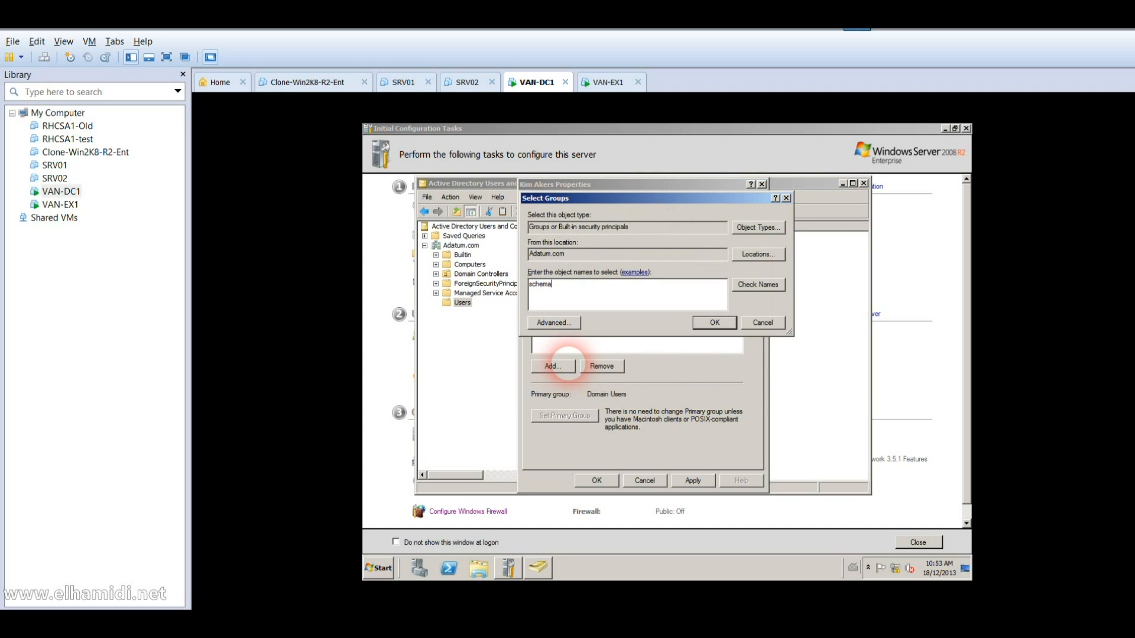
key(Return)
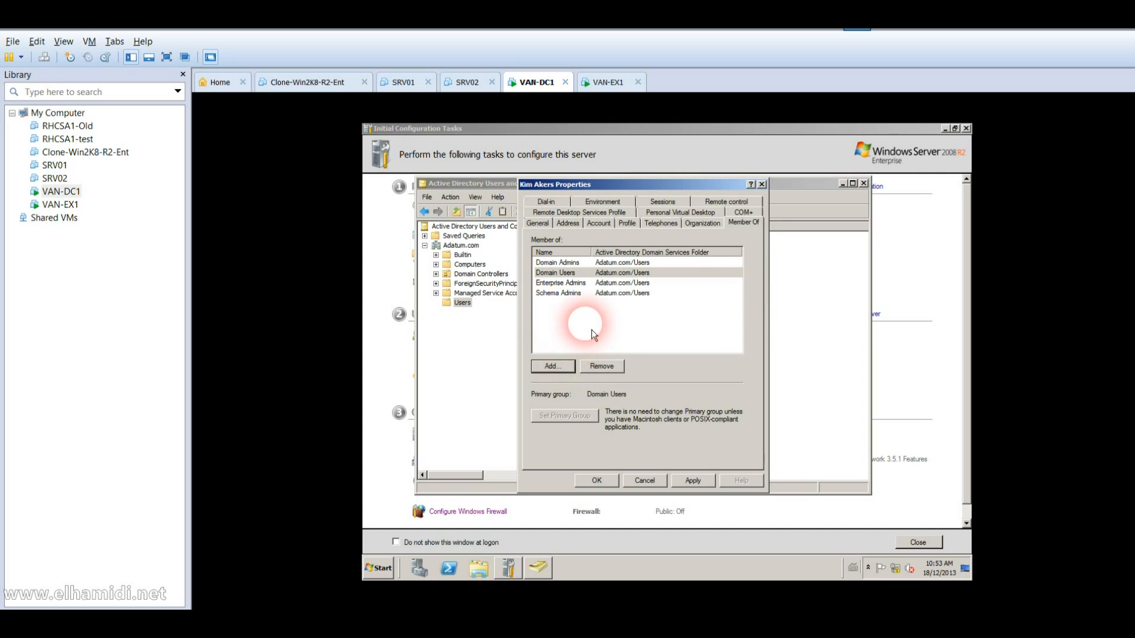
click(582, 296)
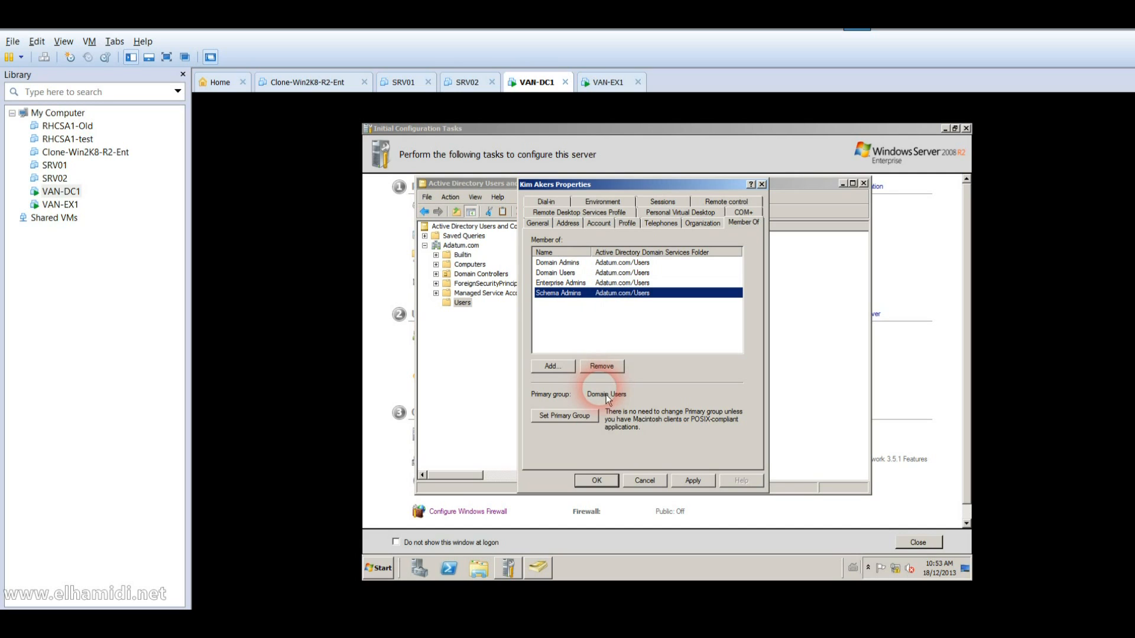
click(596, 479)
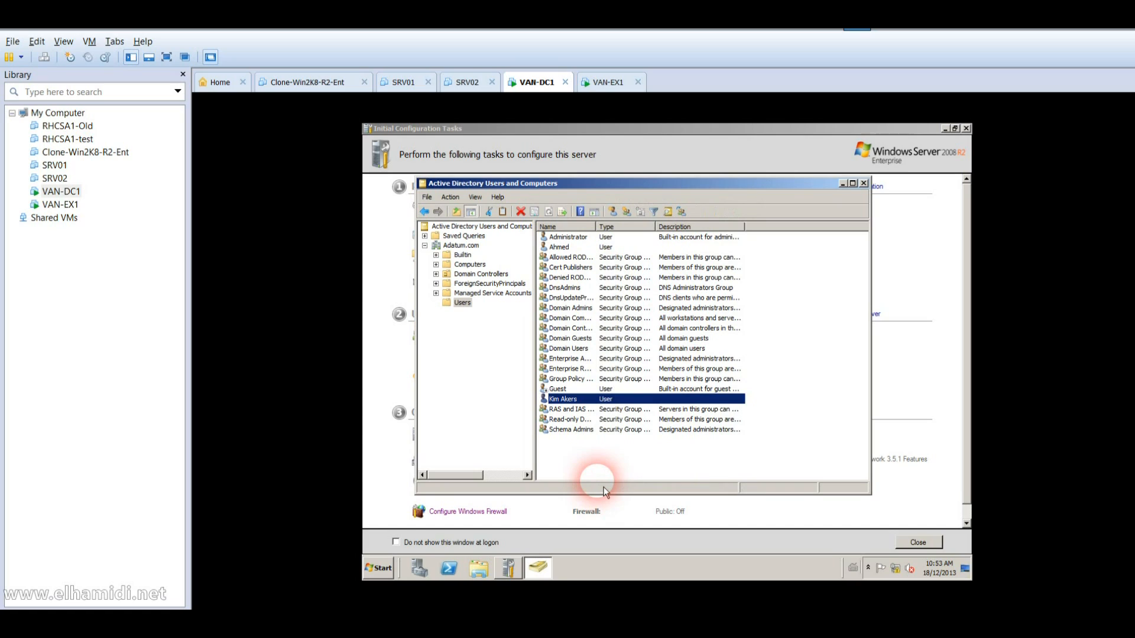
Step: Review the user account's four group memberships on the Member Of tab of its properties on VAN-DC1
right_click(572, 398)
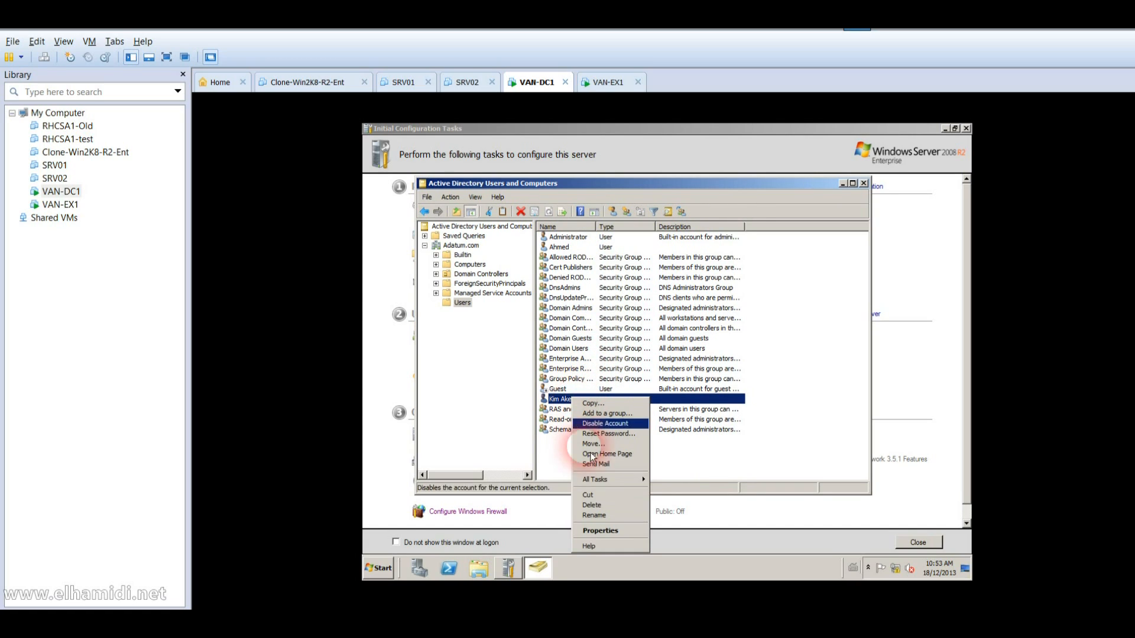
click(600, 530)
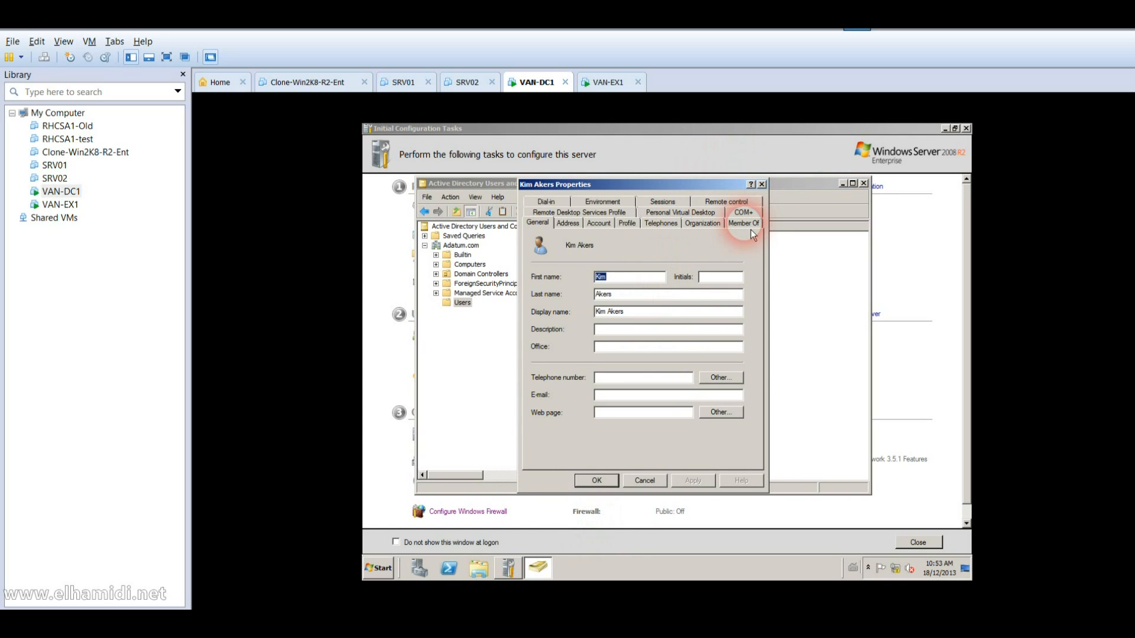
click(749, 227)
click(673, 263)
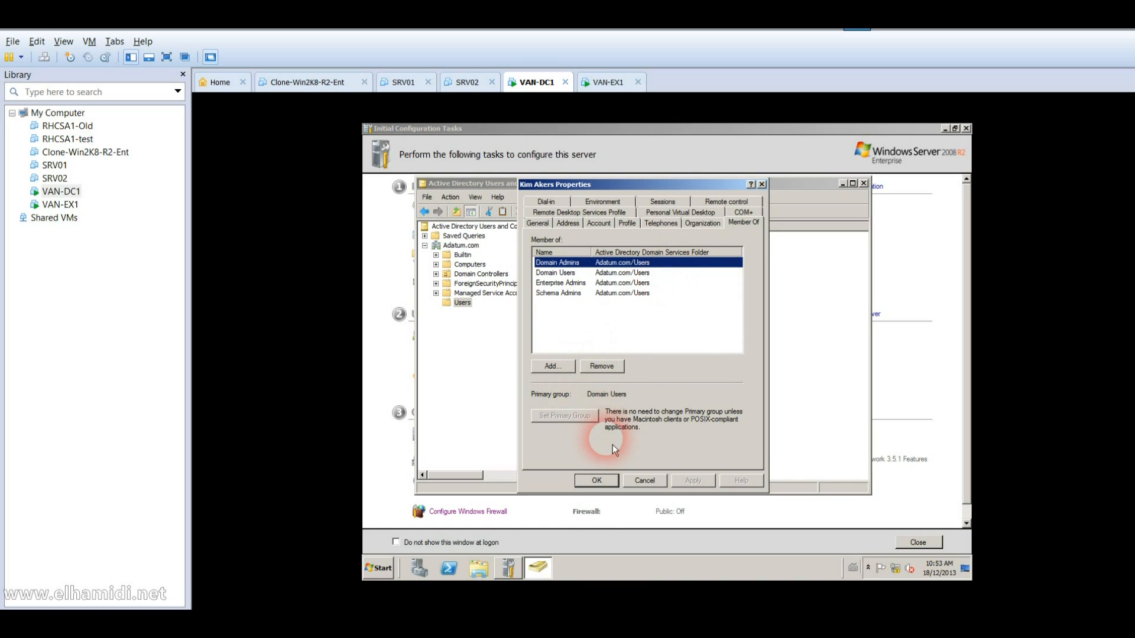
Step: Close the user's properties, Active Directory Users and Computers, and Initial Configuration Tasks
click(603, 484)
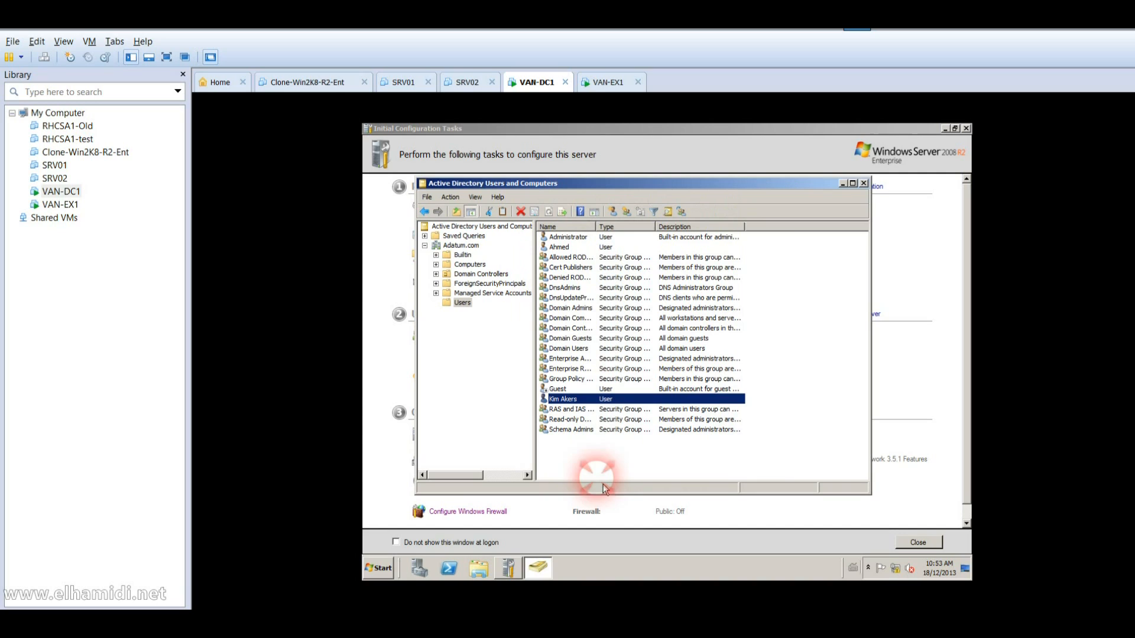
click(864, 183)
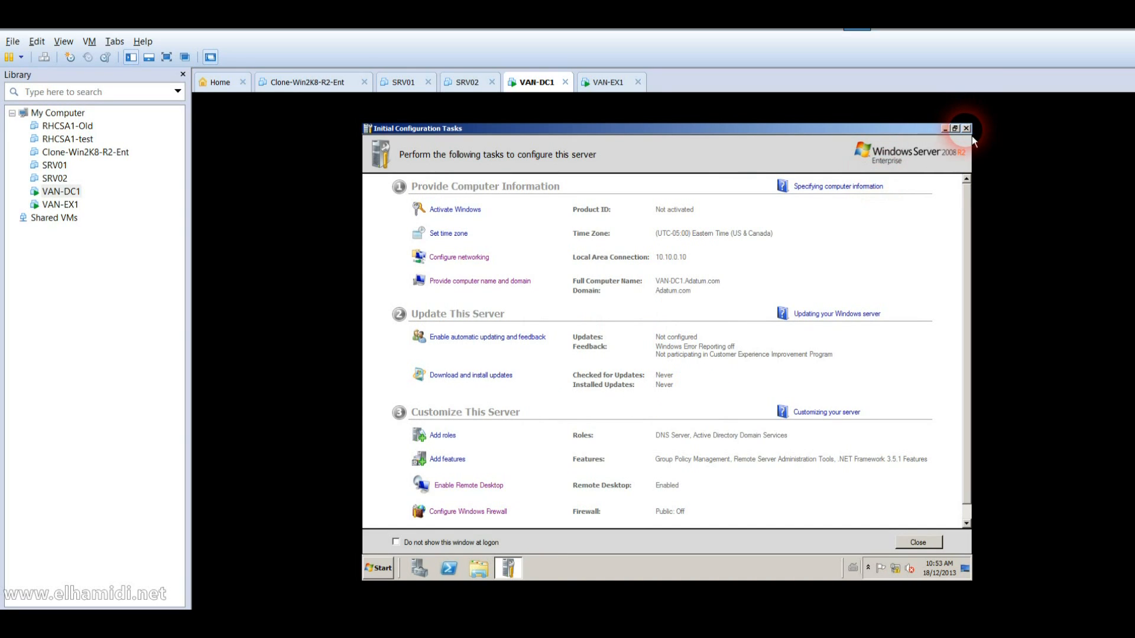
click(966, 129)
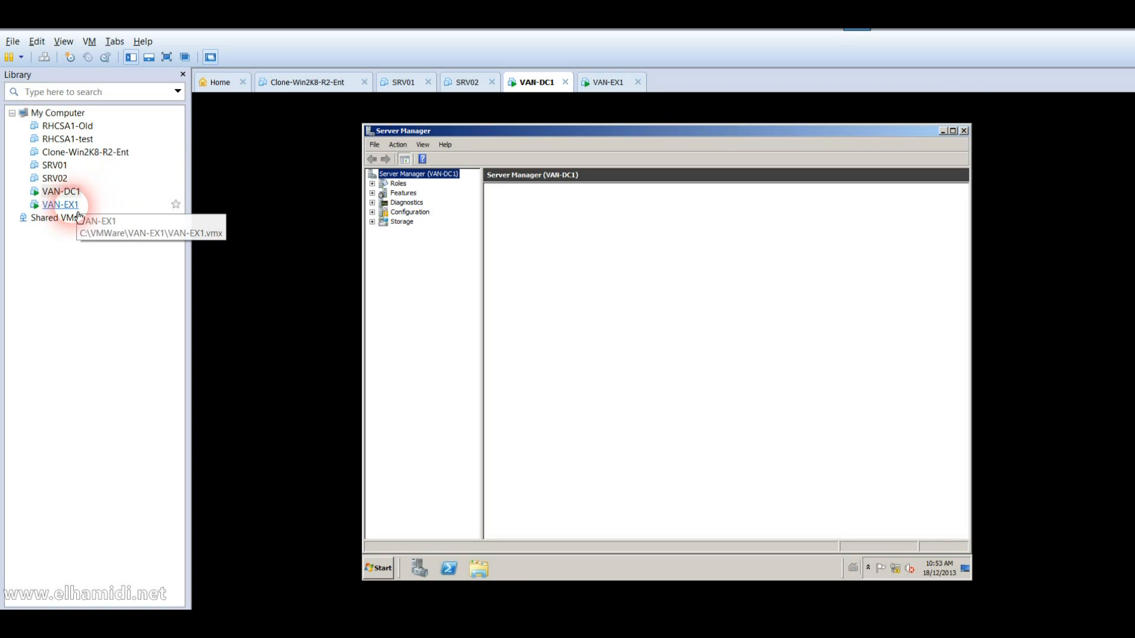
Step: On VAN-EX1, dismiss the Exchange Extraction Complete message, then go back to VAN-DC1
click(74, 206)
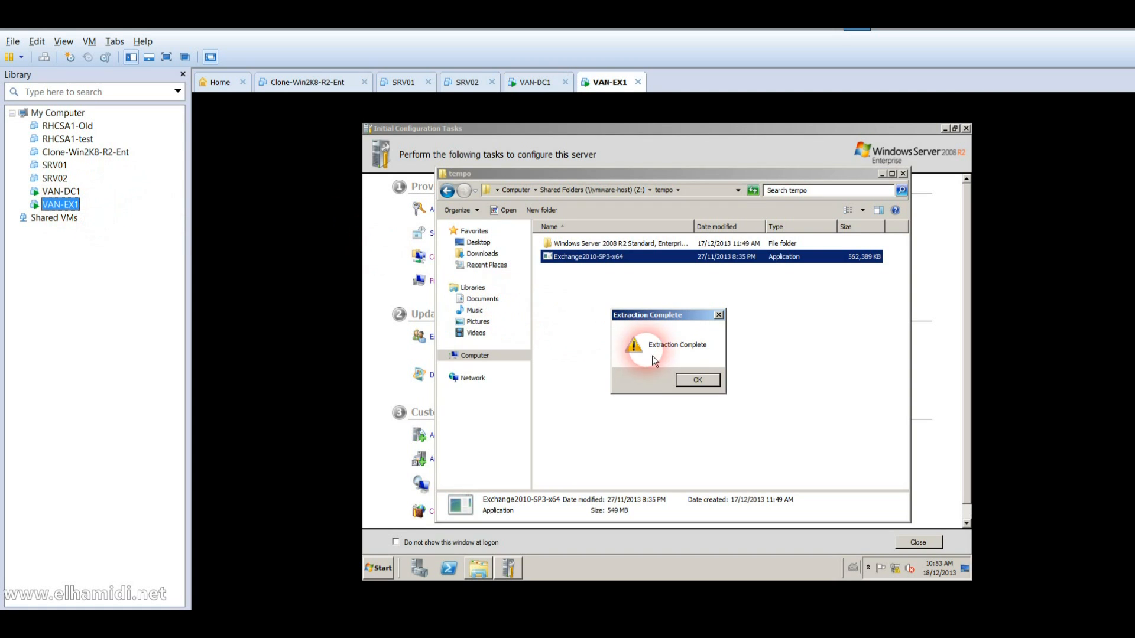
click(711, 390)
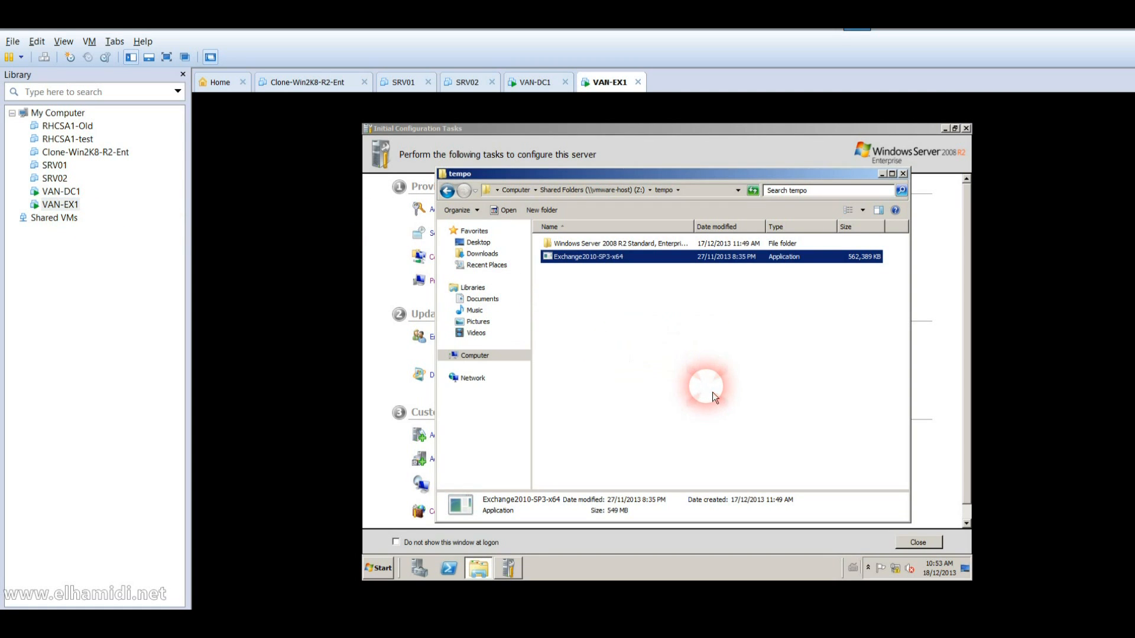
click(623, 388)
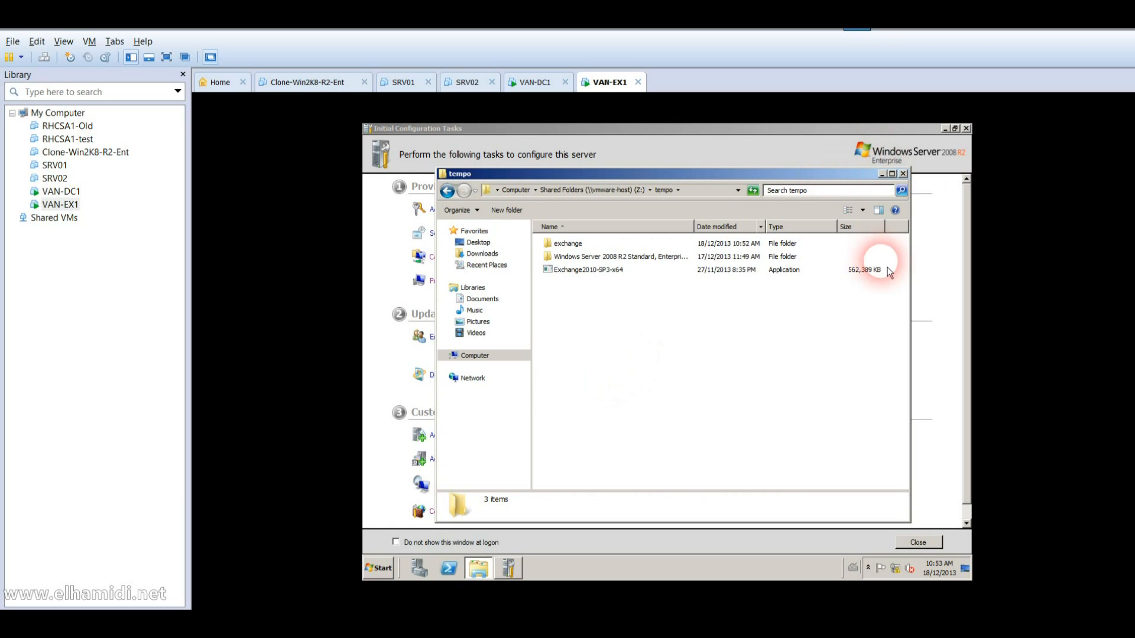
click(86, 196)
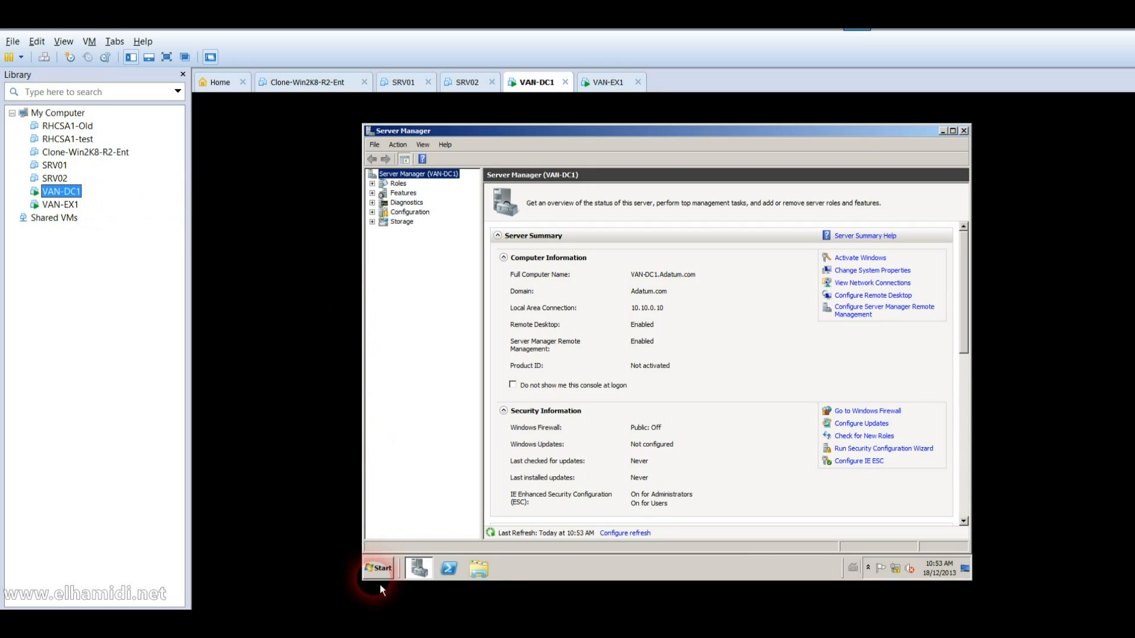
Step: Open a command prompt on VAN-DC1 with cmd and switch to the Z: drive
click(384, 579)
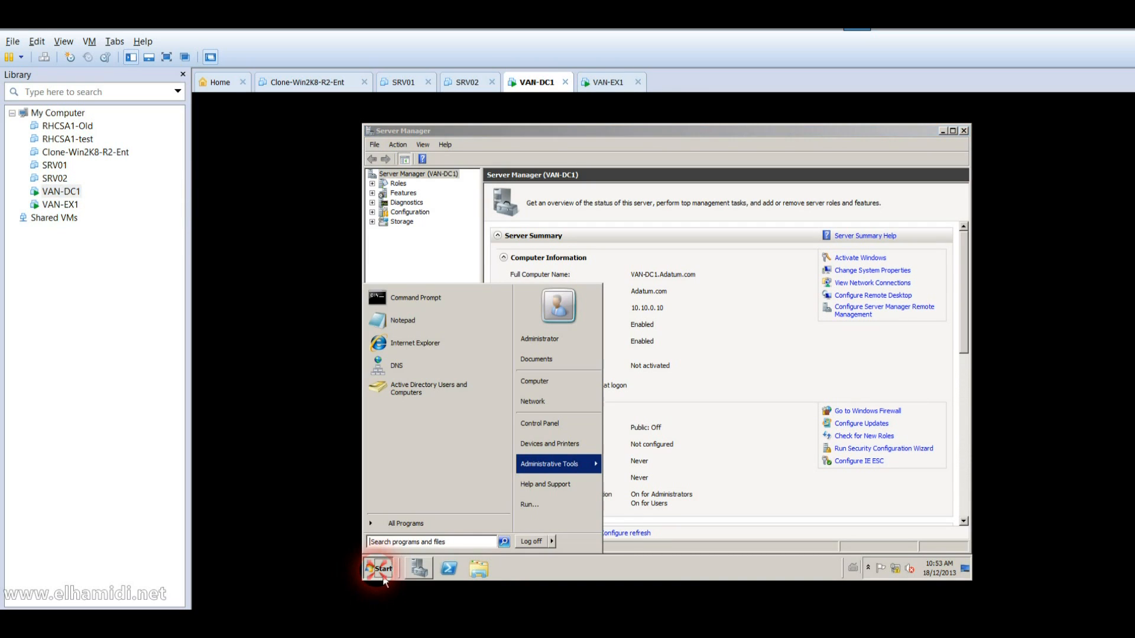
text(cmd)
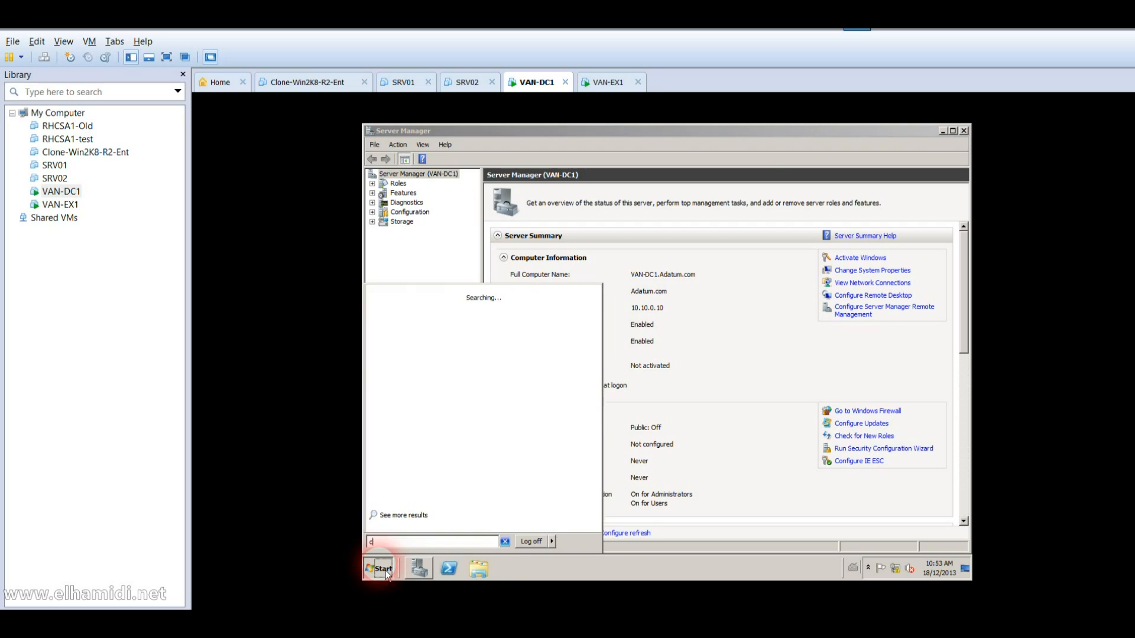
key(Return)
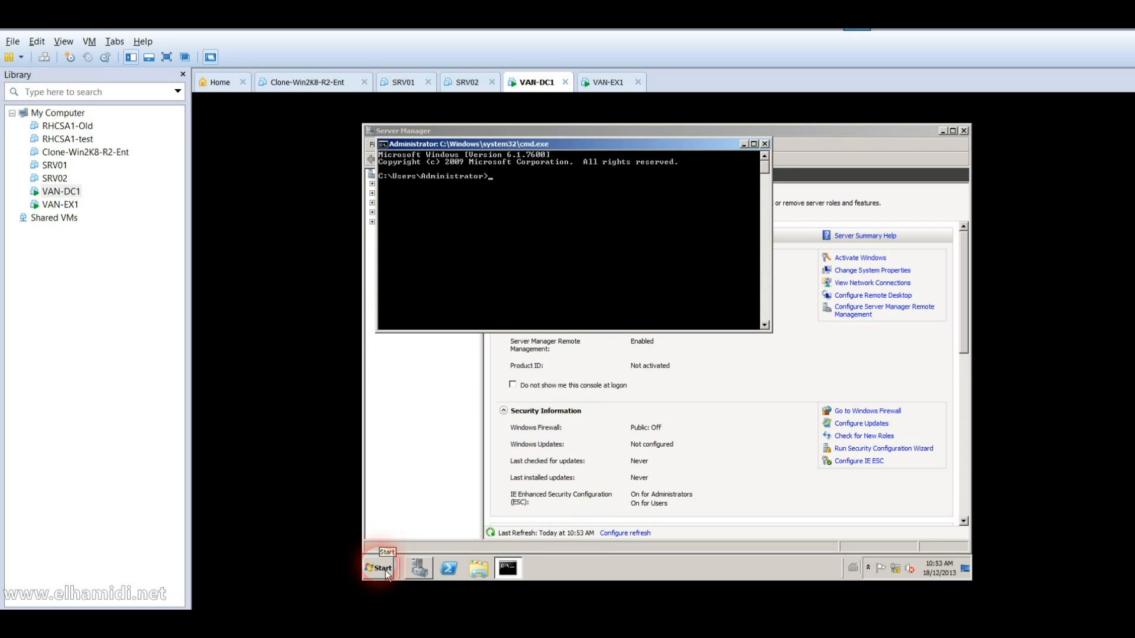
text(z:)
key(Return)
Step: Change to Z:\tempo\exchange and run setup /PrepareSchema
text(cd tempo)
key(Return)
text(c)
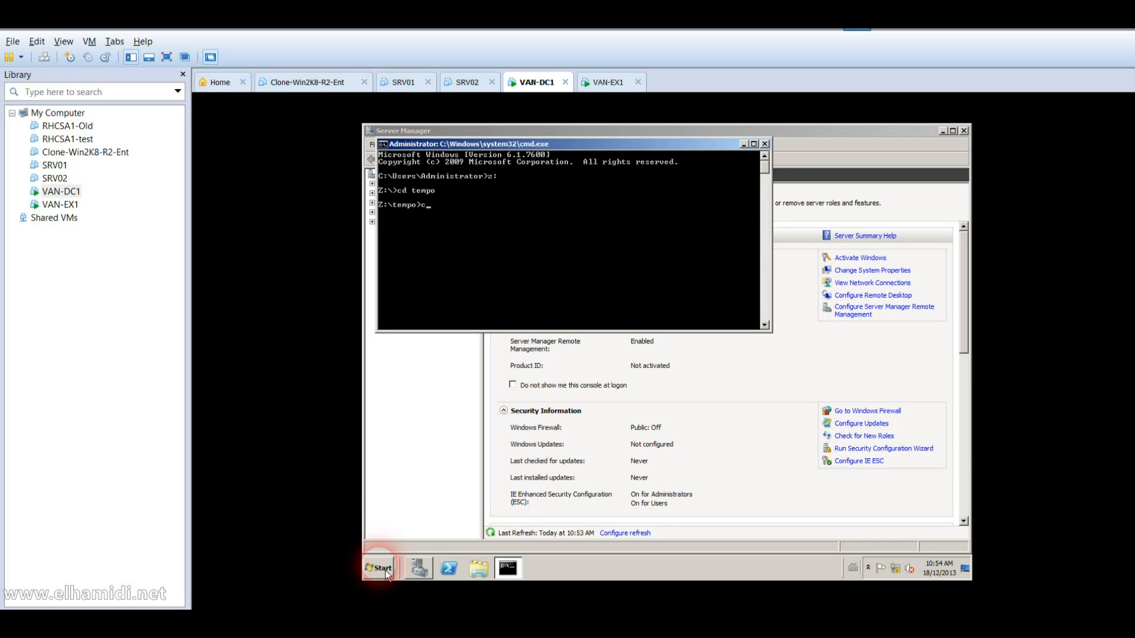
text(d exchange)
key(Return)
text(etup)
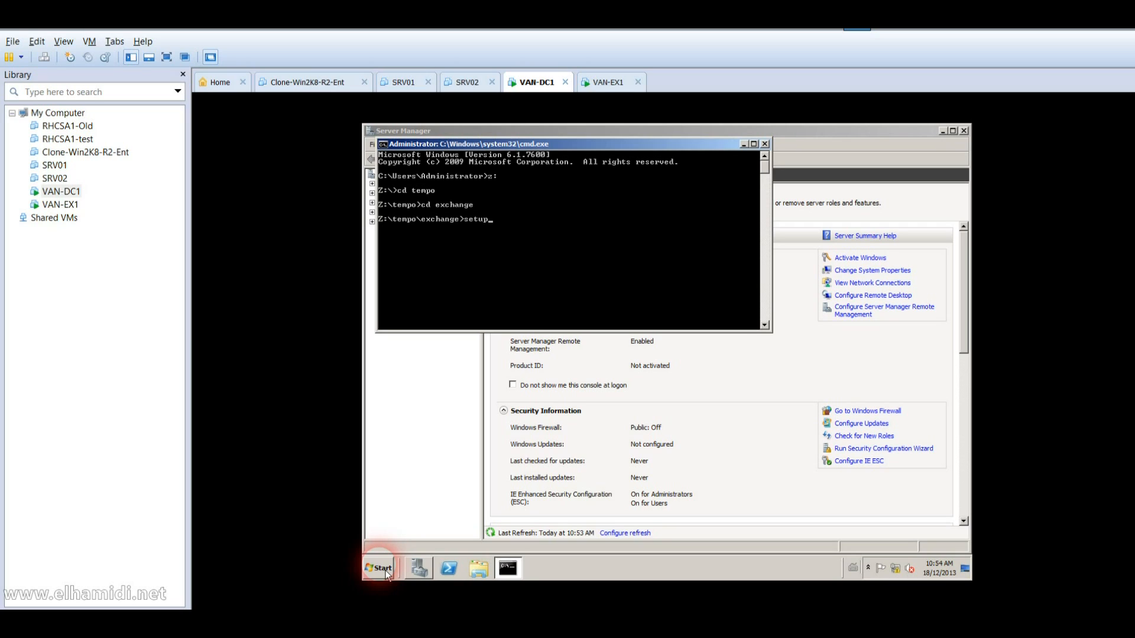
text( /PrepareSchema)
key(Return)
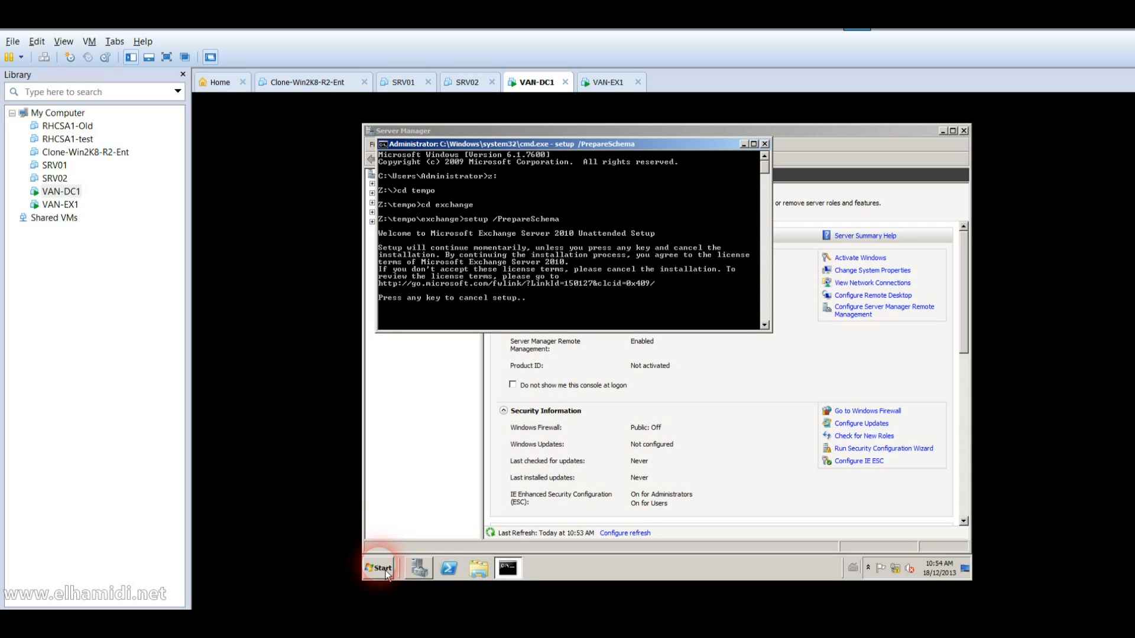
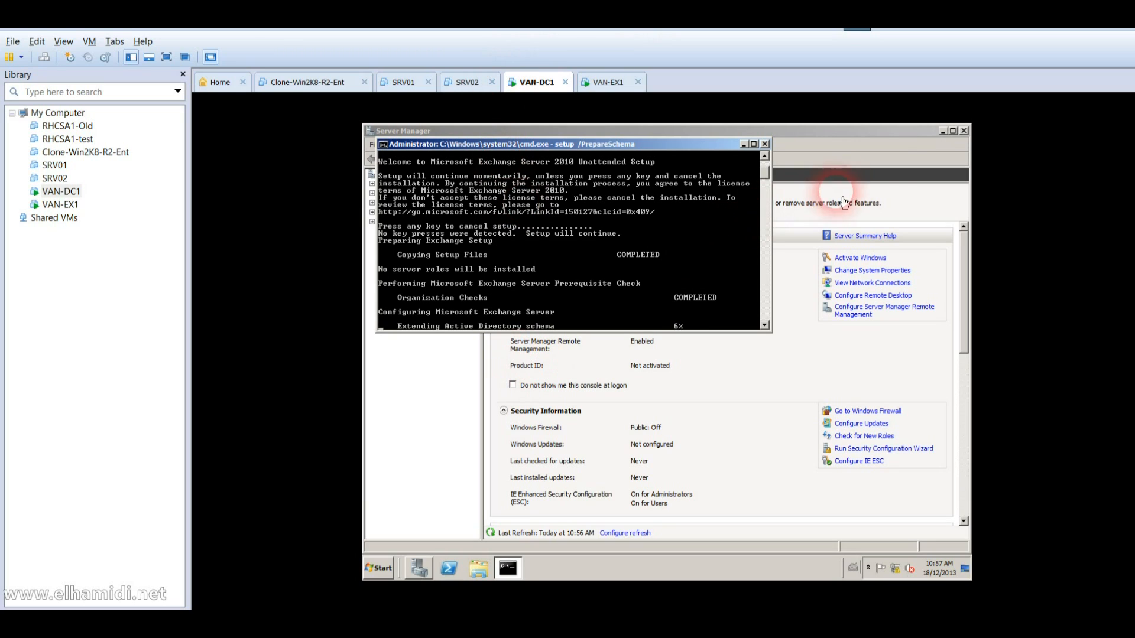
Step: Minimize Server Manager on VAN-DC1, leaving the setup /PrepareSchema console visible
click(946, 137)
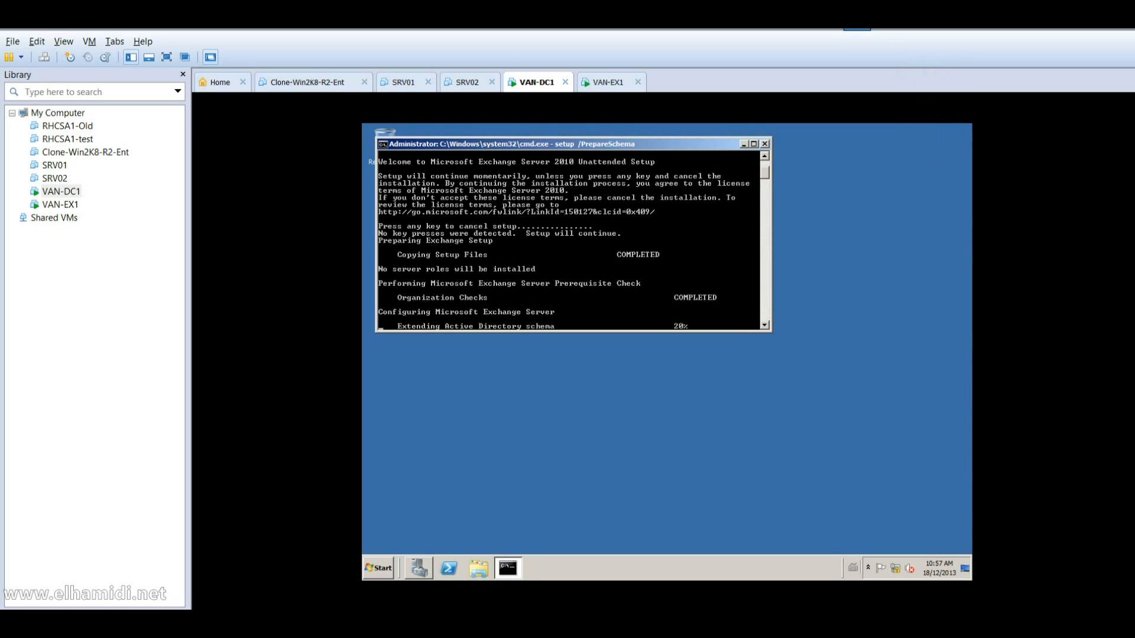
Step: Create a new text document on the desktop and paste the prepared PowerShell commands into it
right_click(616, 436)
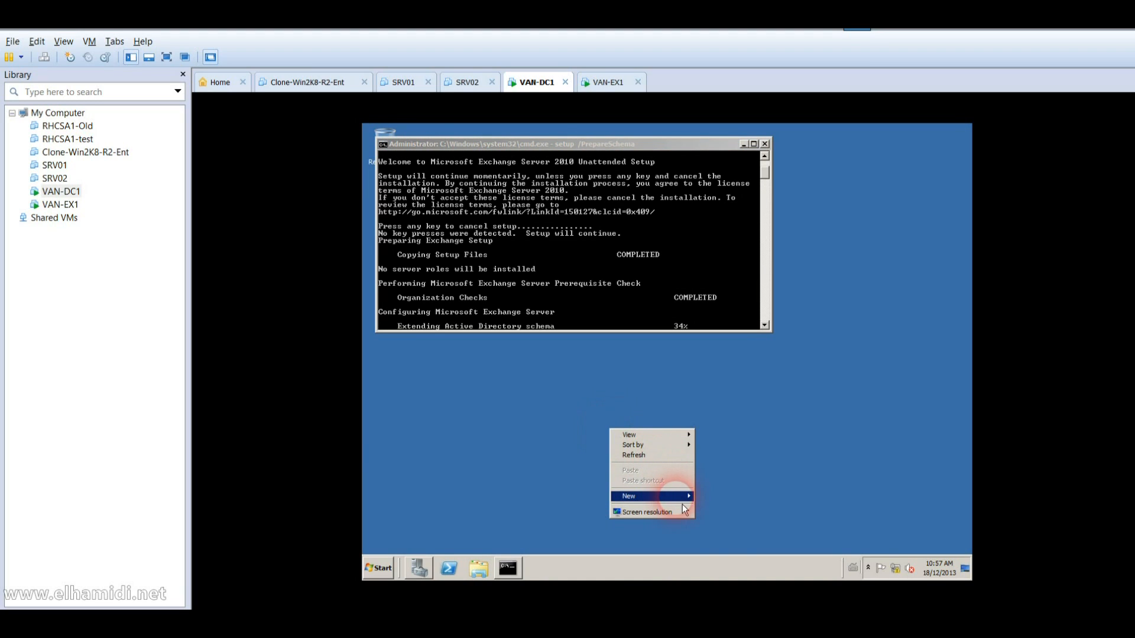
mouse_move(650, 496)
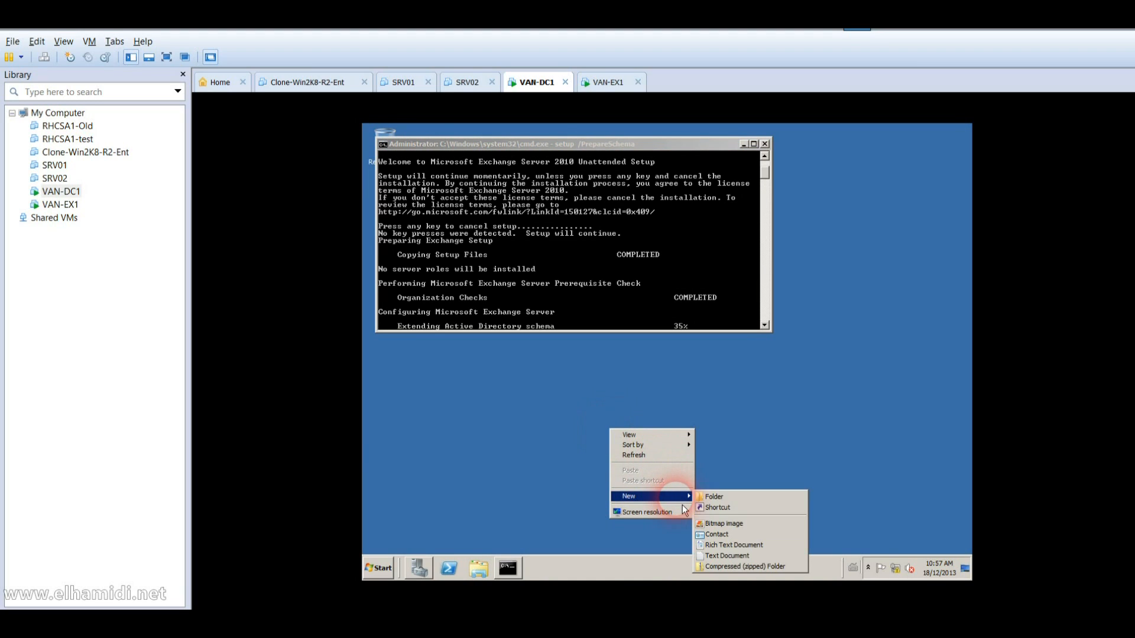
click(736, 556)
key(Return)
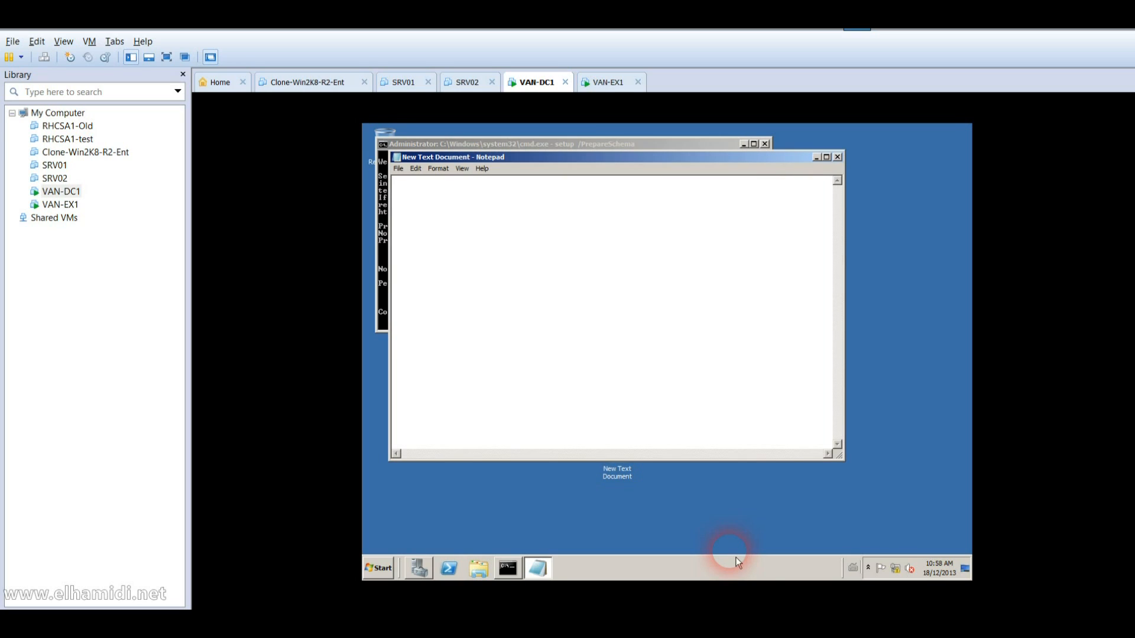
text(Import-Module ServerManager Add-WindowsFeature NET-Framework,RSAT-ADDS,Web-Server,Web-Basic-Auth, Web-Windows-Auth,Web-Metabase,Web-Net-Ext,Web-Lgcy-Mgmt-Console, WAS-Process-Model,RSAT-Web-Server,Web-ISAPI-Ext,Web-Digest-Auth, Web-Dyn-Compression,NET-HTTP-Activation,RPC-Over-HTTP-Proxy)
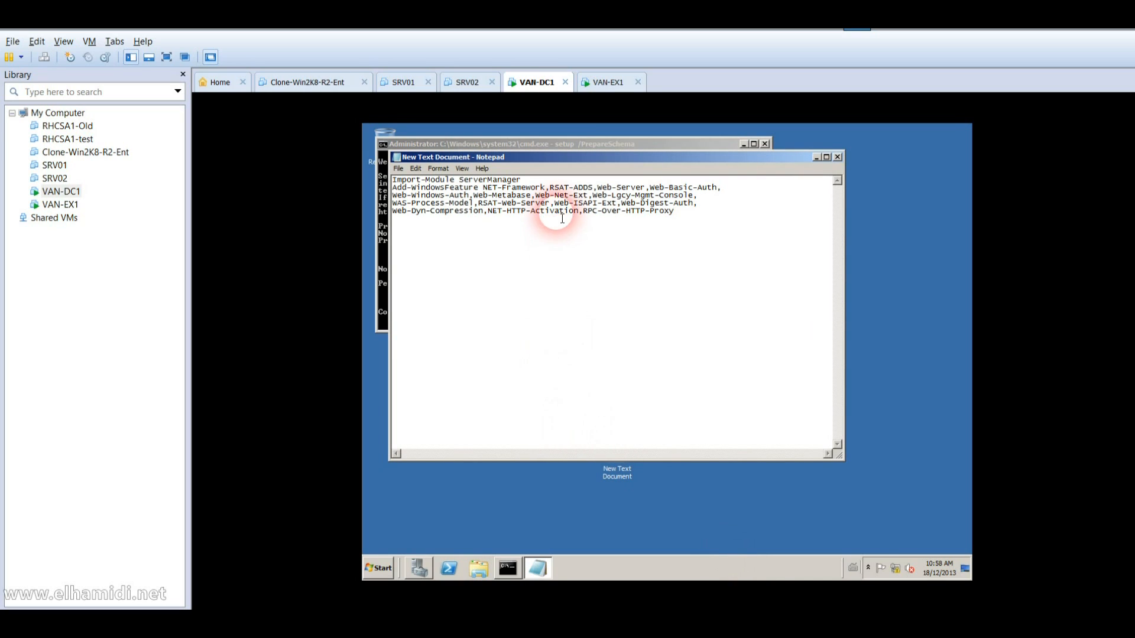
Step: Join the Add-WindowsFeature feature names onto one line below Import-Module ServerManager
click(540, 180)
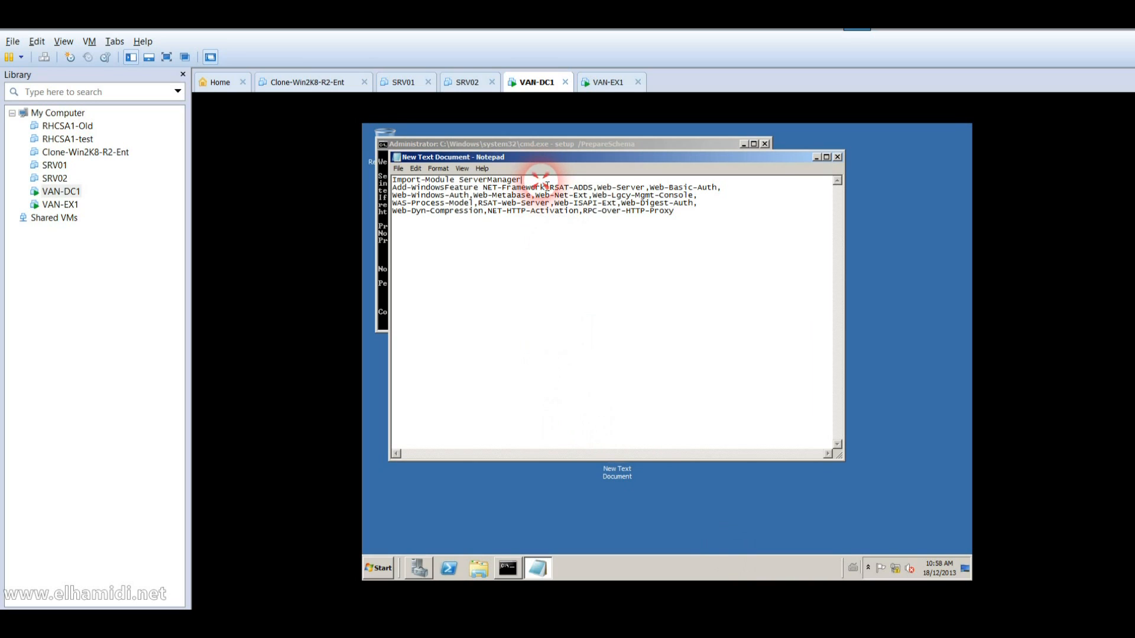
key(Return)
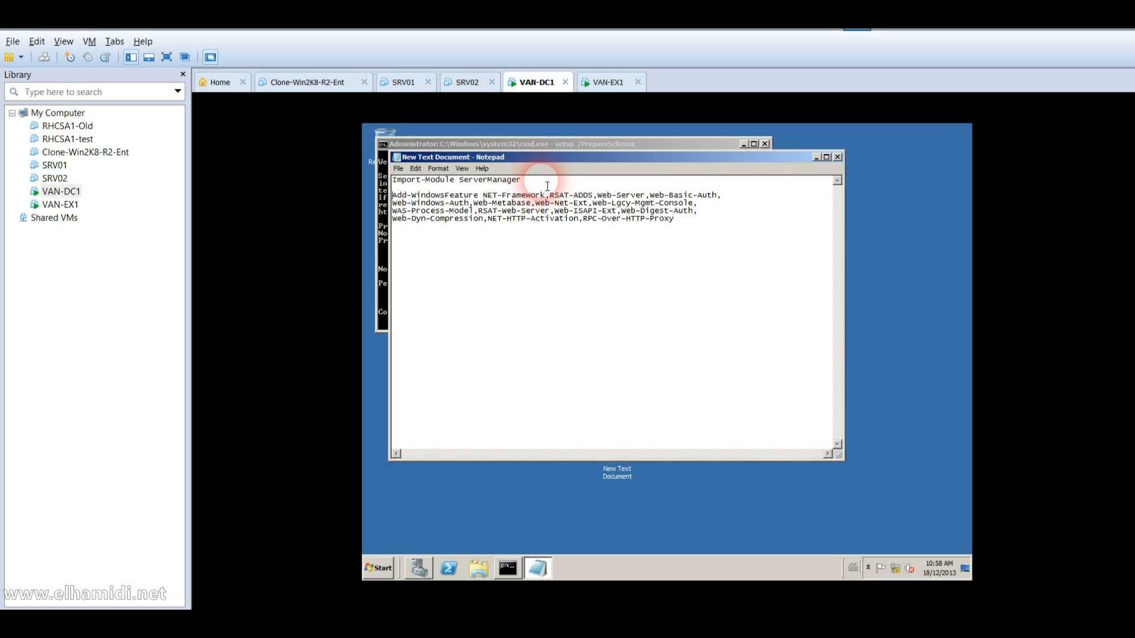
key(Delete)
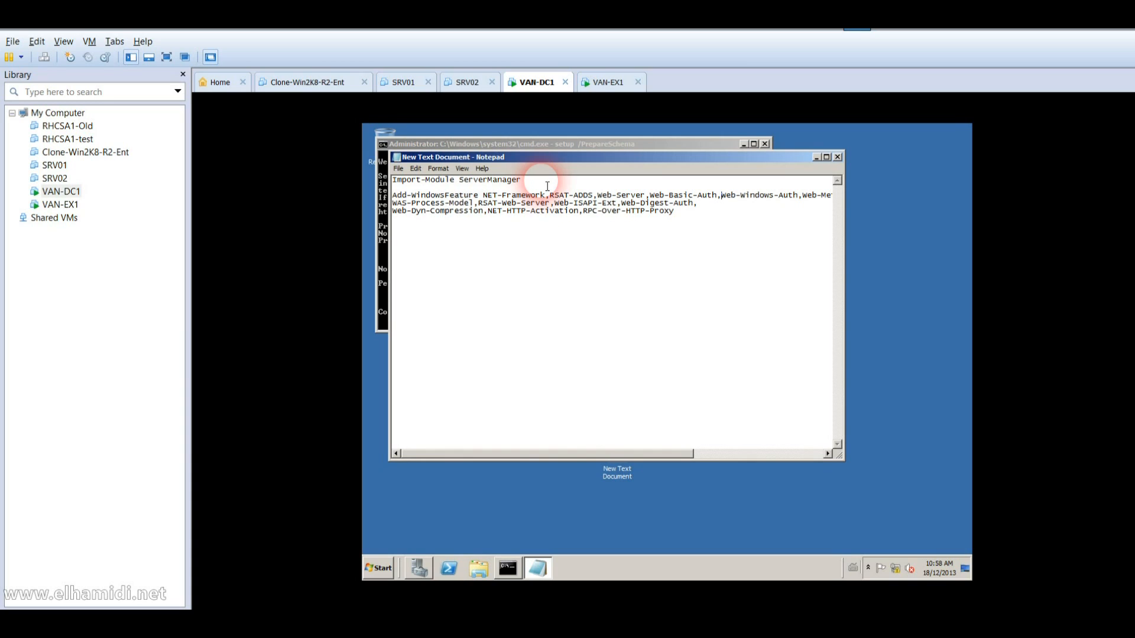
key(End)
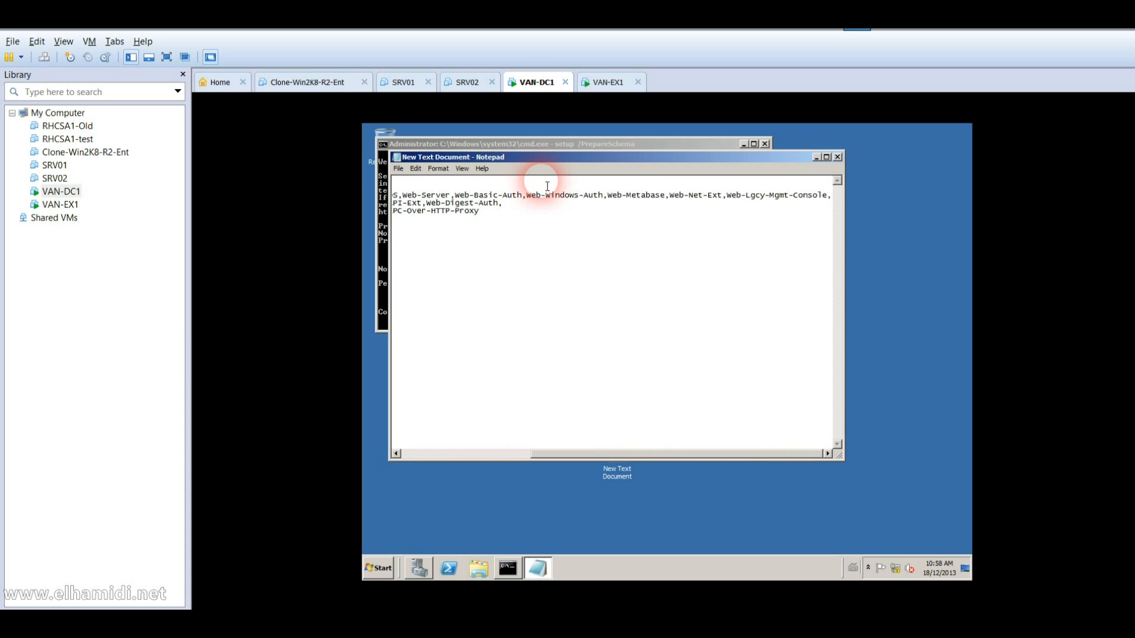
key(Delete)
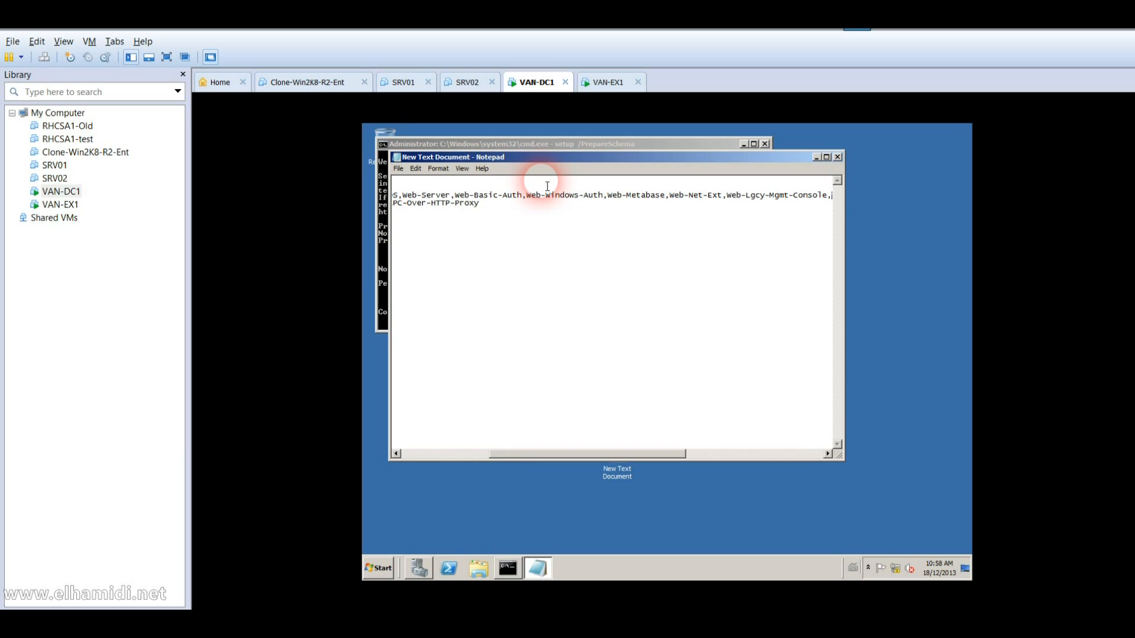
key(End)
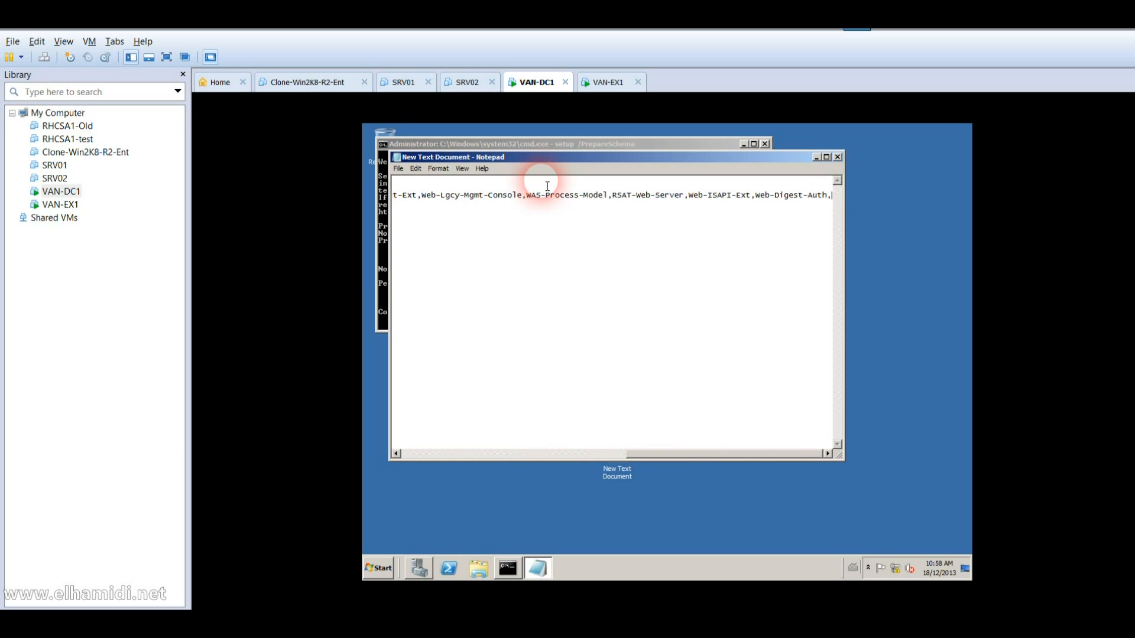
key(Delete)
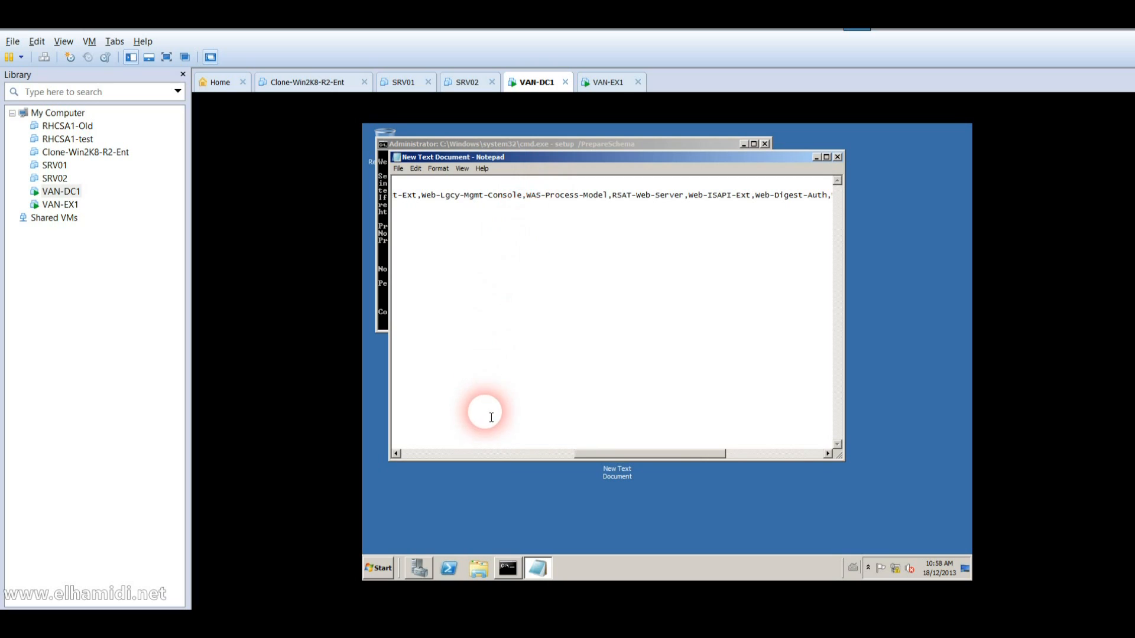
Step: Bring the schema-preparation command prompt back to the front
right_click(466, 461)
click(451, 459)
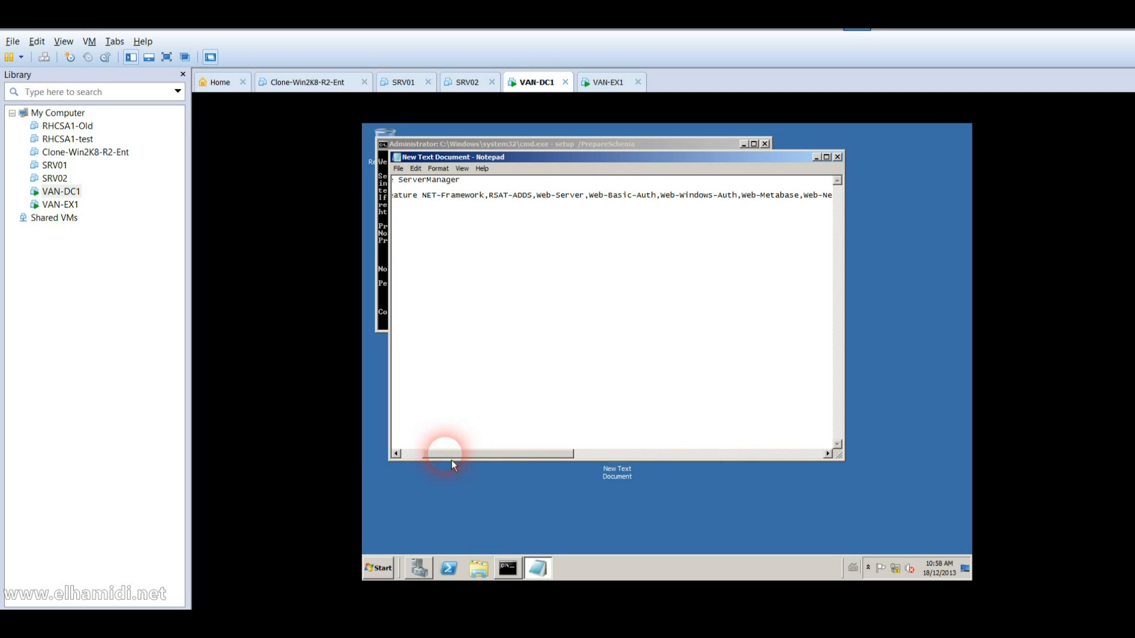
click(413, 457)
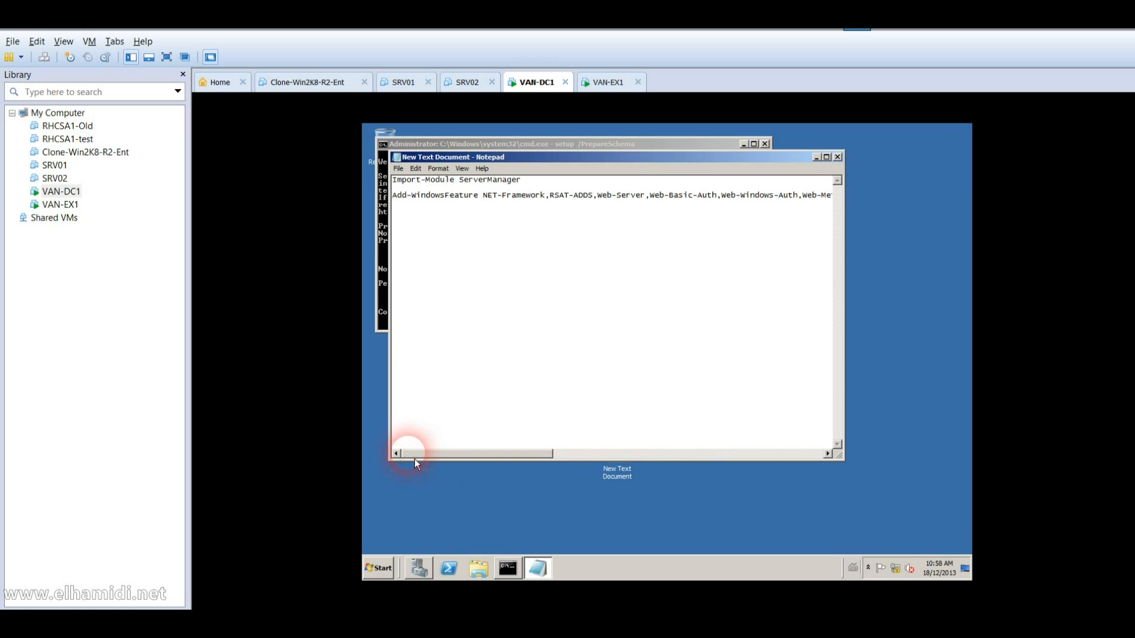
click(388, 320)
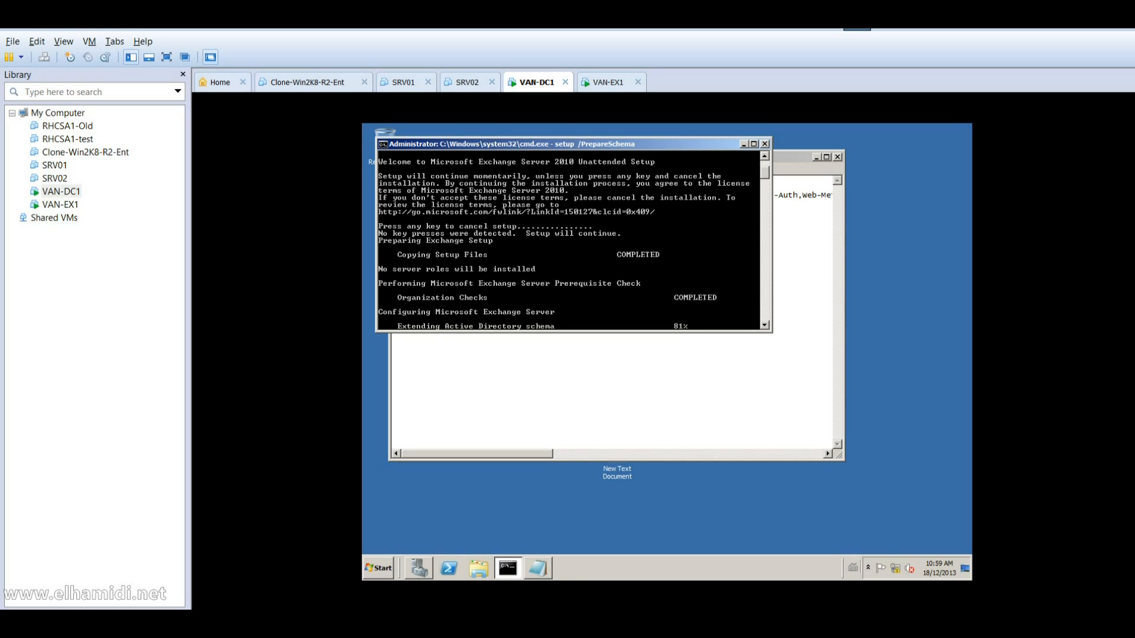
click(630, 241)
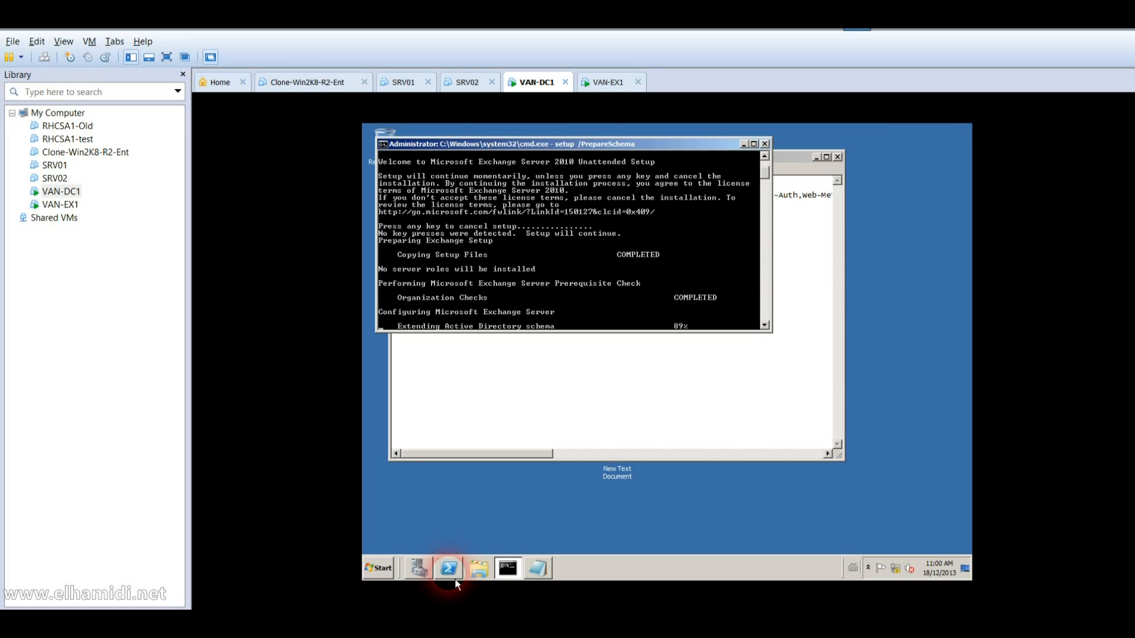
click(562, 435)
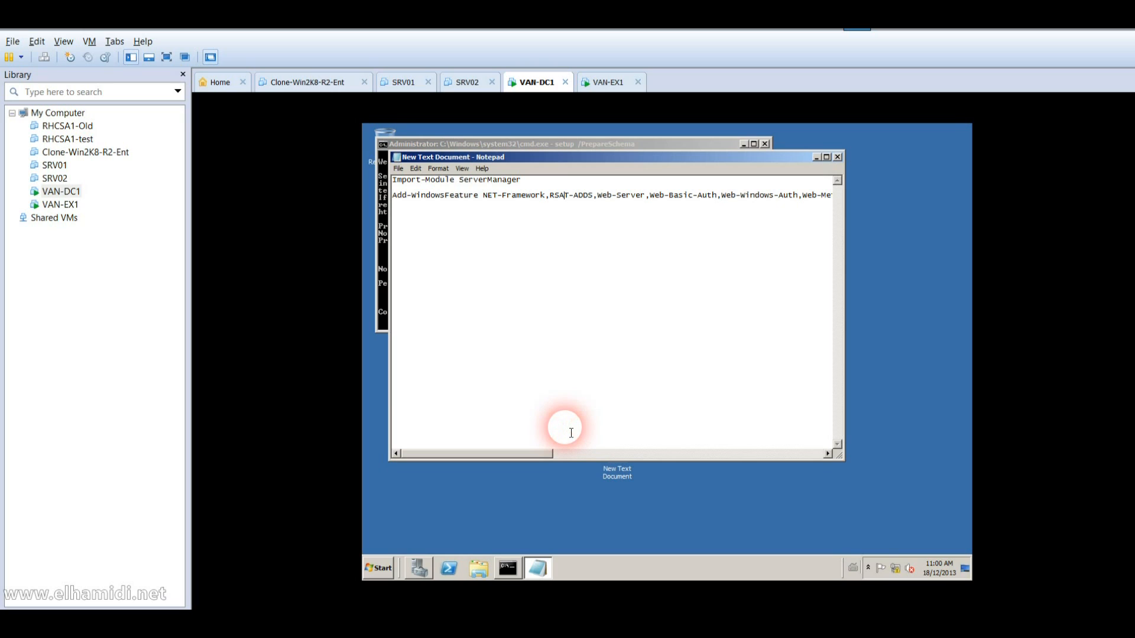
click(385, 304)
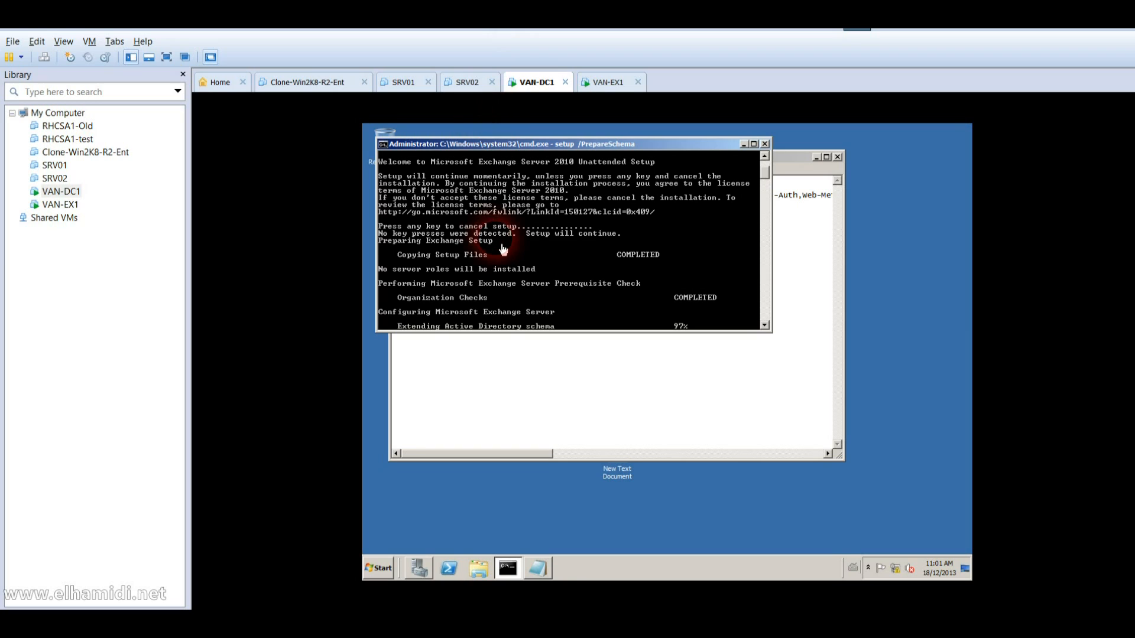
Step: On VAN-EX1, close the tempo folder and set the computer's membership to Domain
click(66, 206)
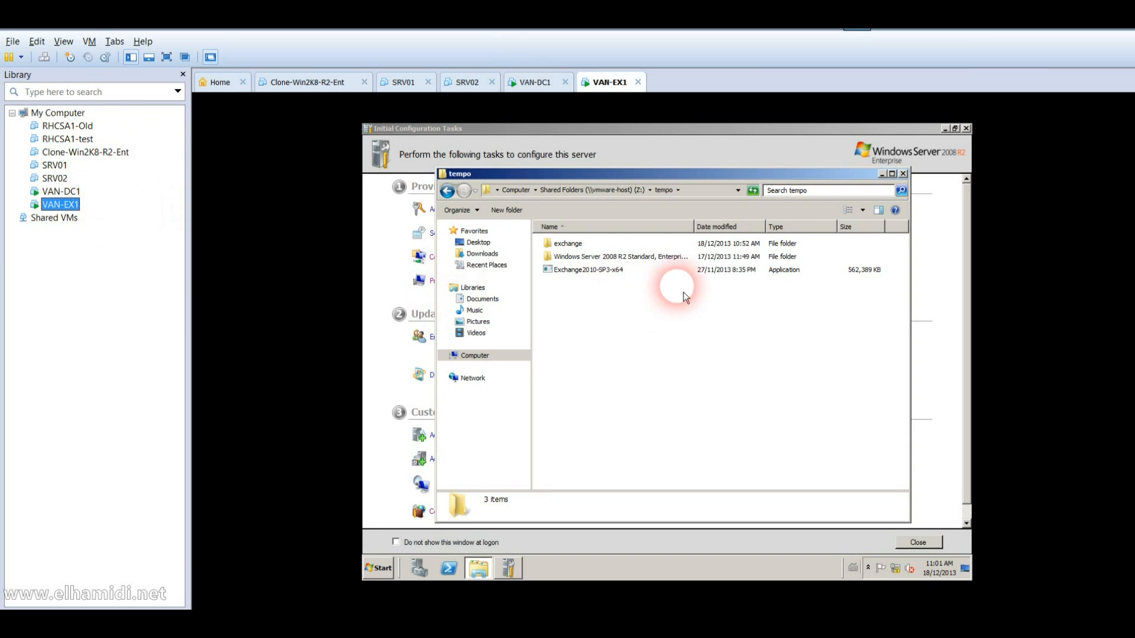
click(903, 174)
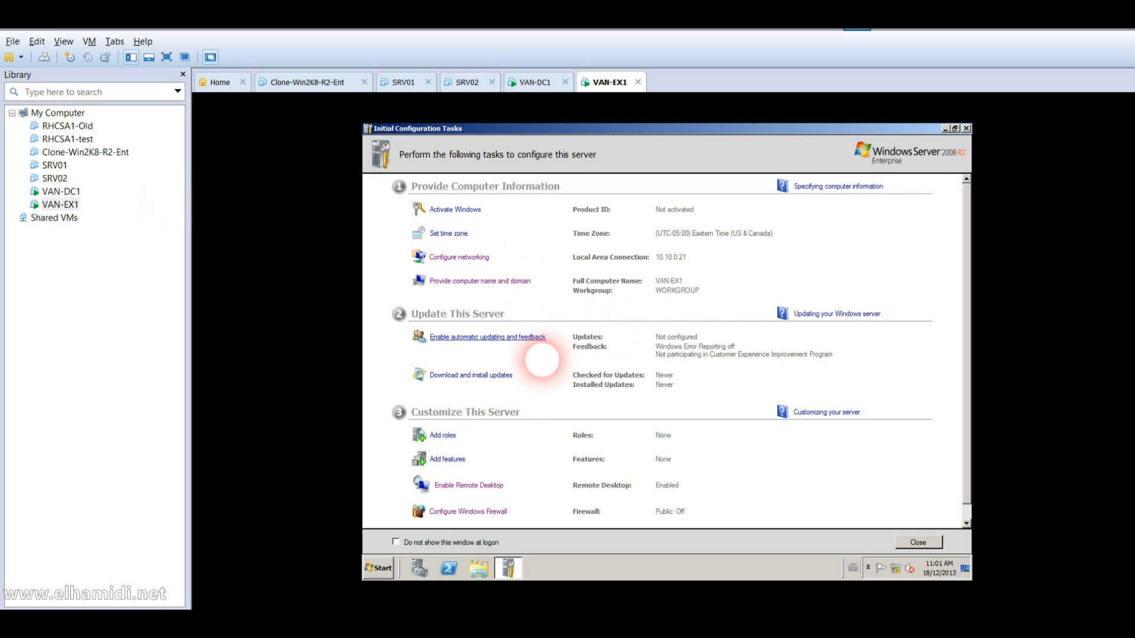
click(510, 281)
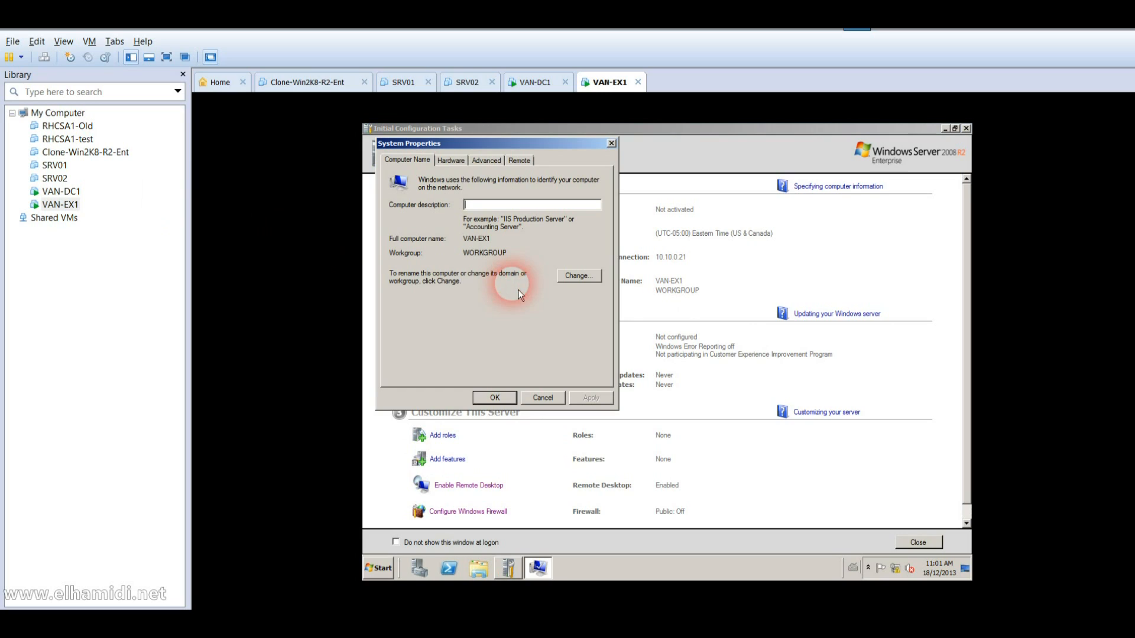
click(594, 277)
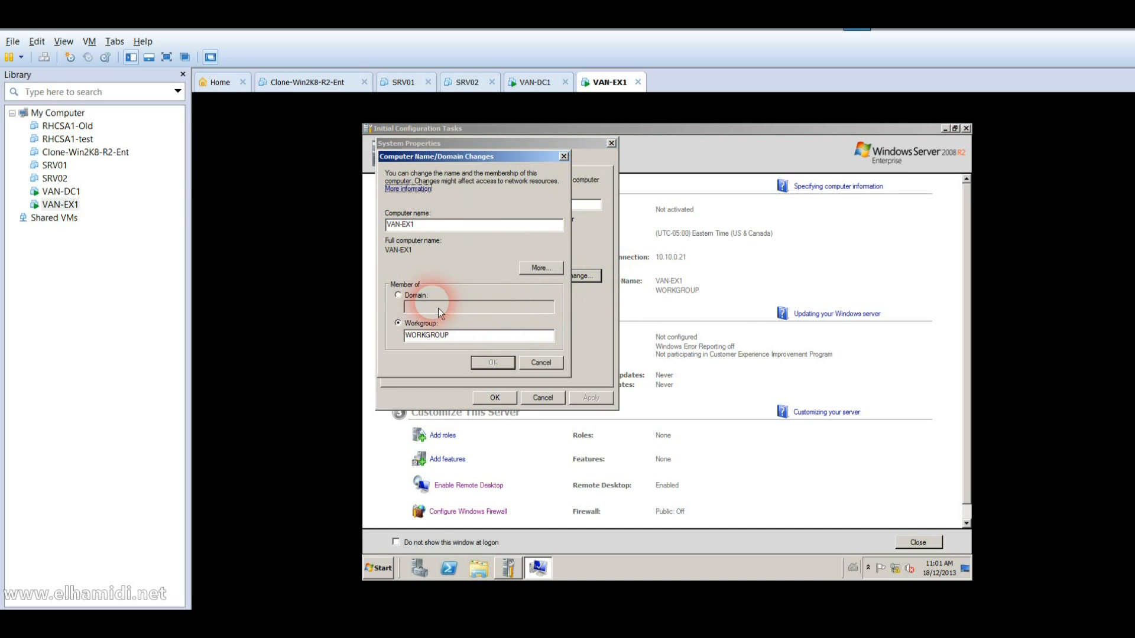
click(414, 296)
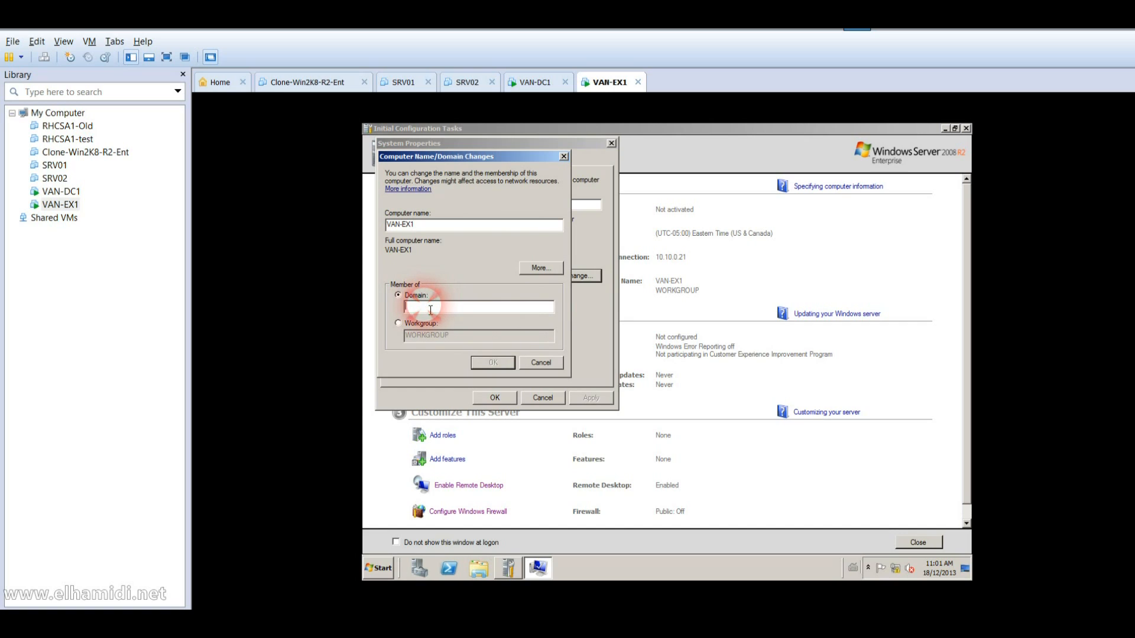
Step: Enter adatum as the domain and submit it with the administrator credentials
text(adatum)
key(Return)
text(Admins)
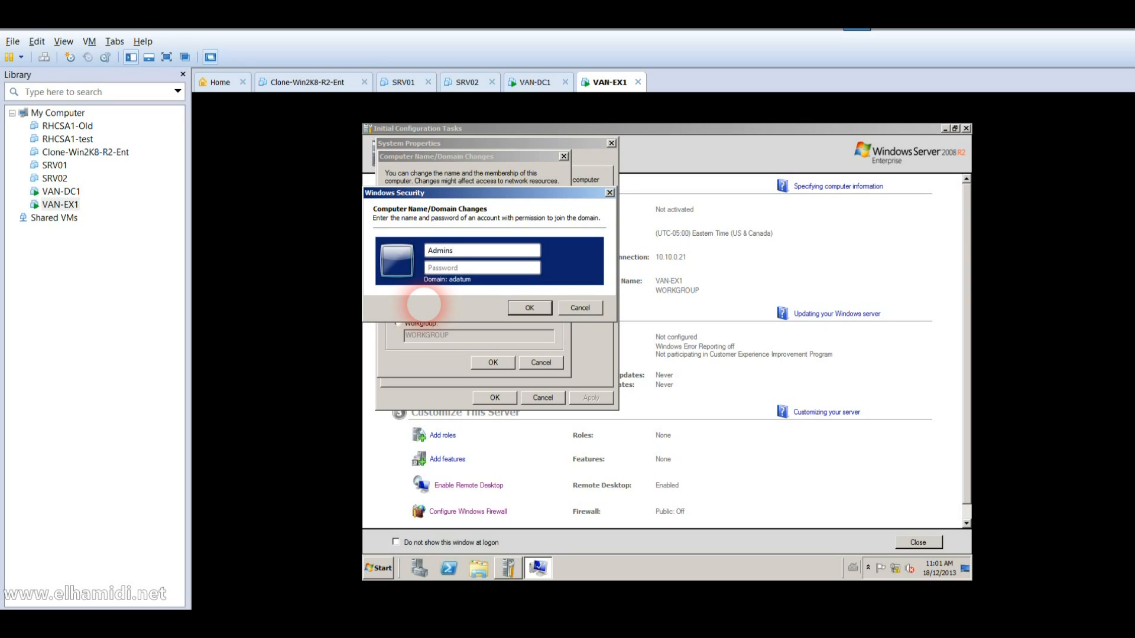
text(trator)
key(Tab)
text(Pa$$w0rd)
key(Return)
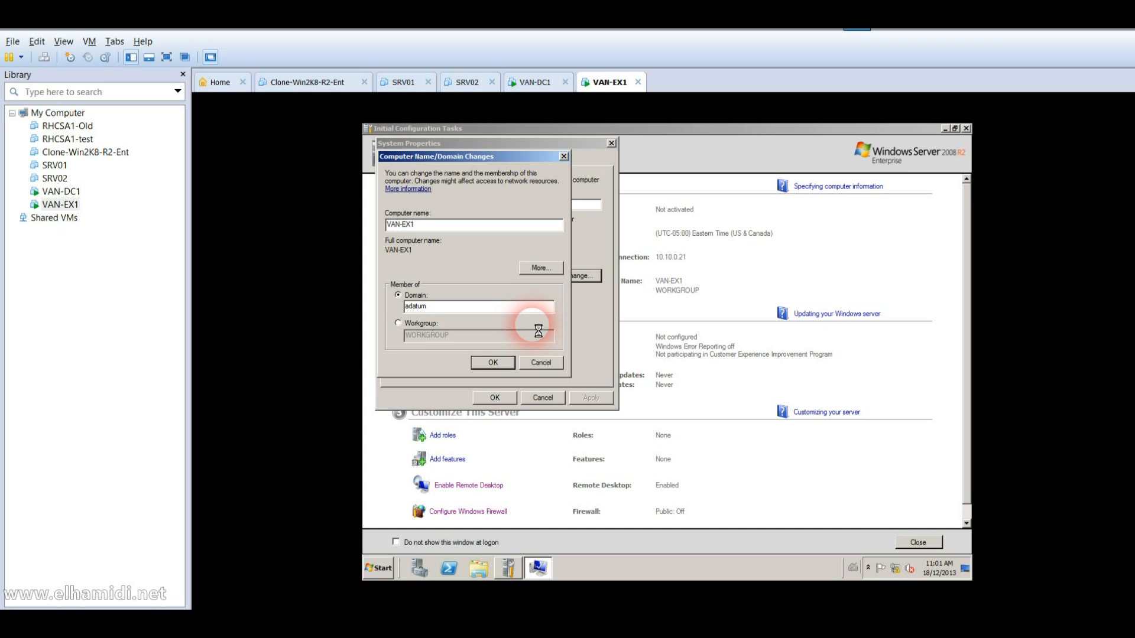
Step: On VAN-DC1, recall the setup command and run setup /PrepareAD /OrganizationName:AdatumOrg
click(74, 194)
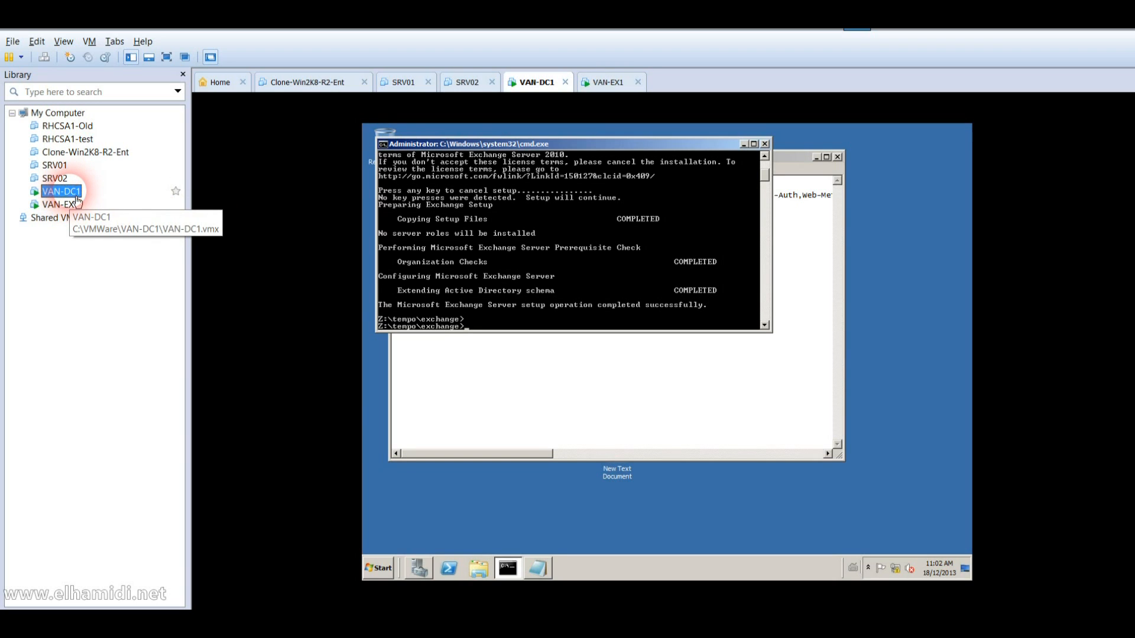
click(416, 286)
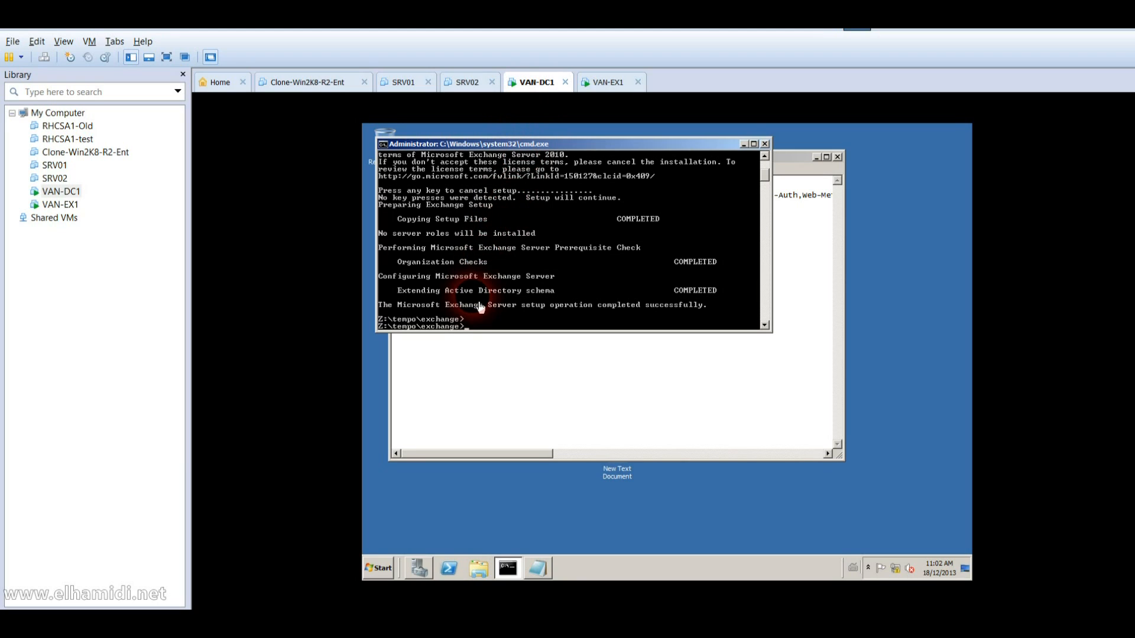
text(up)
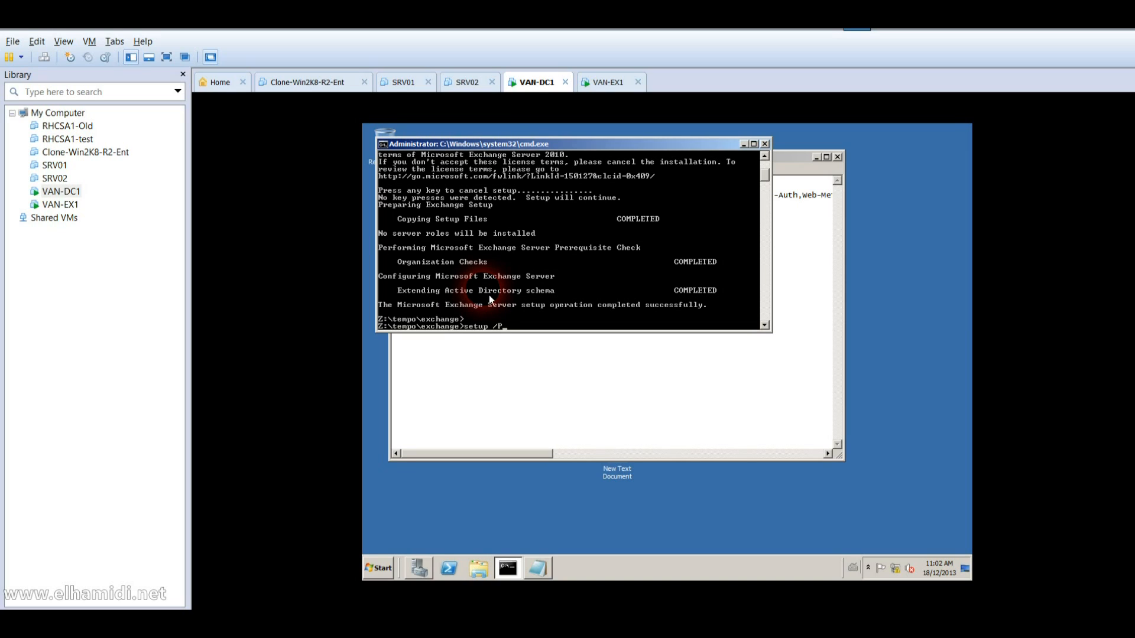
text(/PrepareAD ?OrganizationName:AdatumOrg)
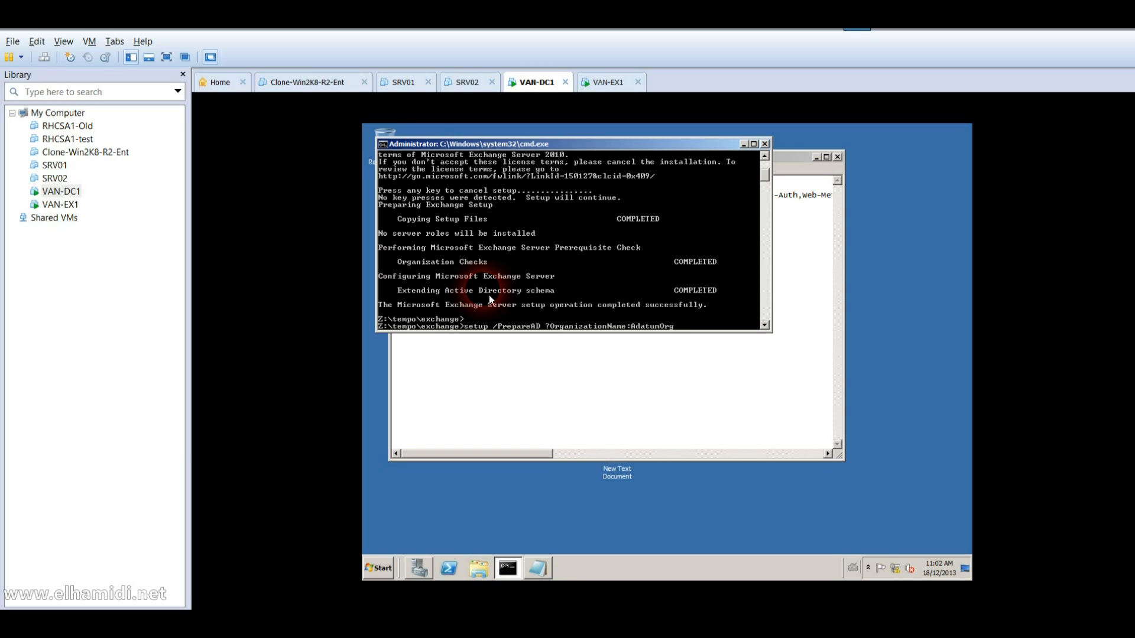
key(Return)
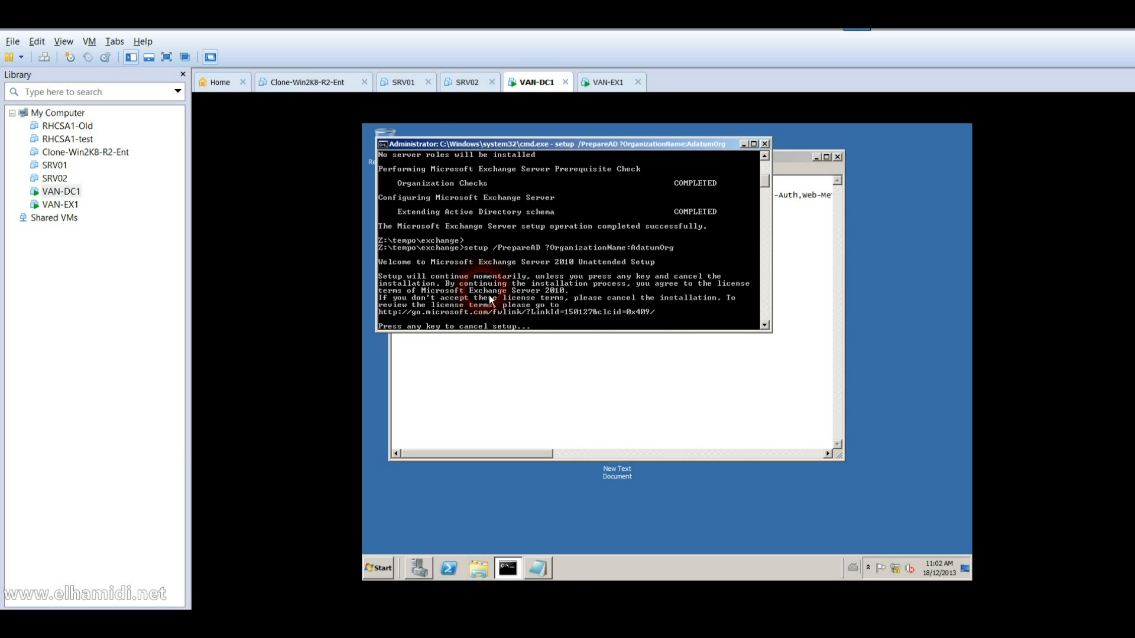
Step: On VAN-EX1, dismiss the logon error and join adatum.com using the administrator credentials
click(52, 213)
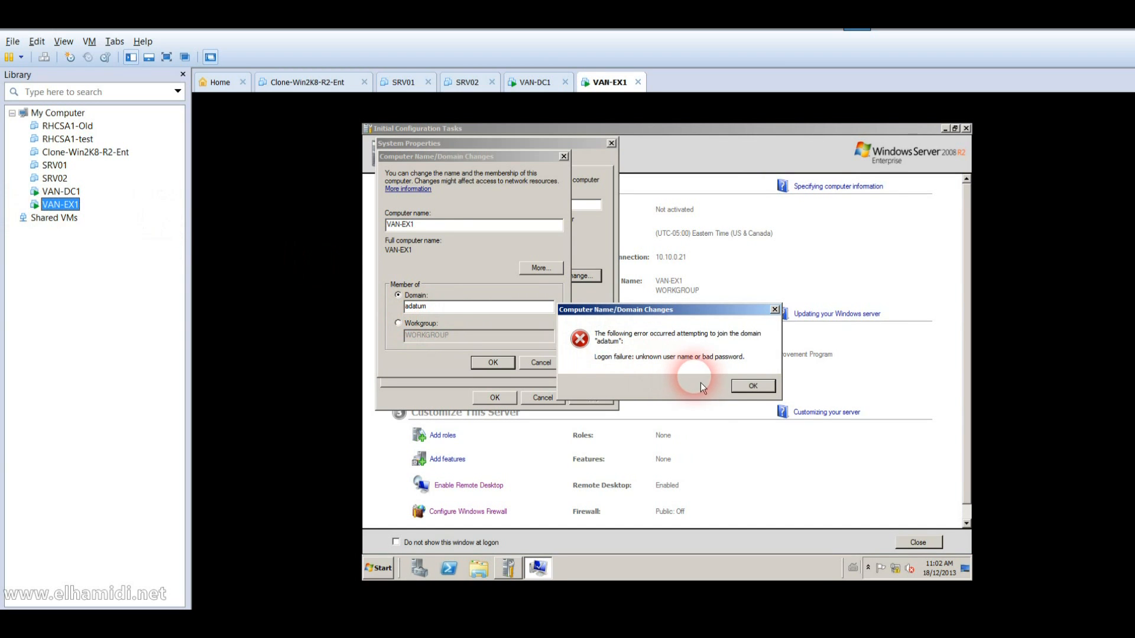
click(736, 388)
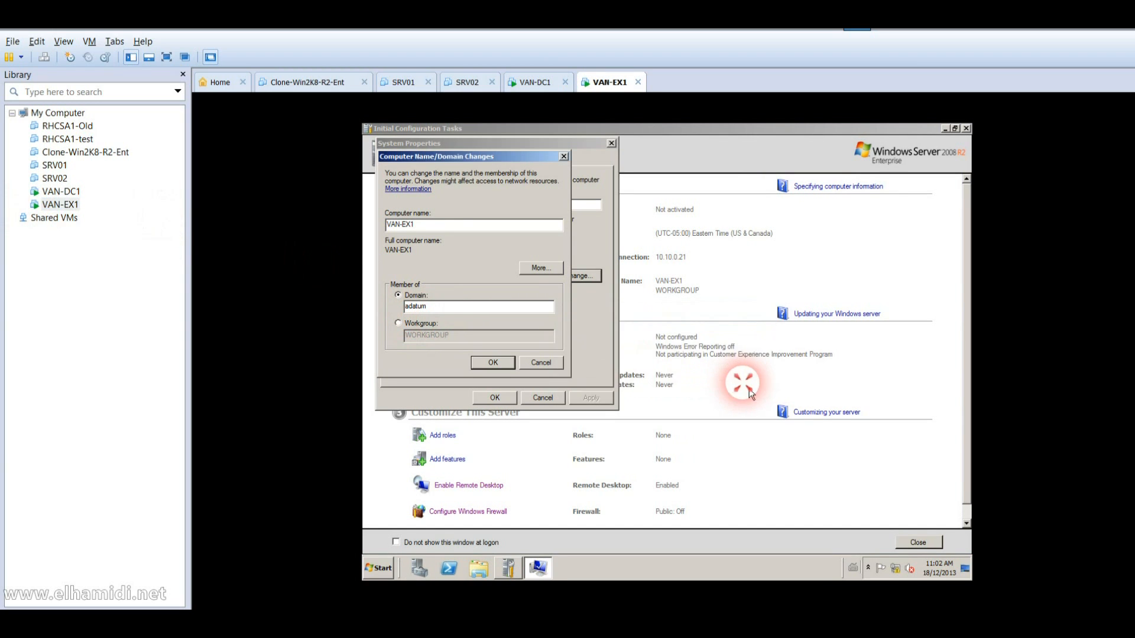
click(482, 316)
text(.com)
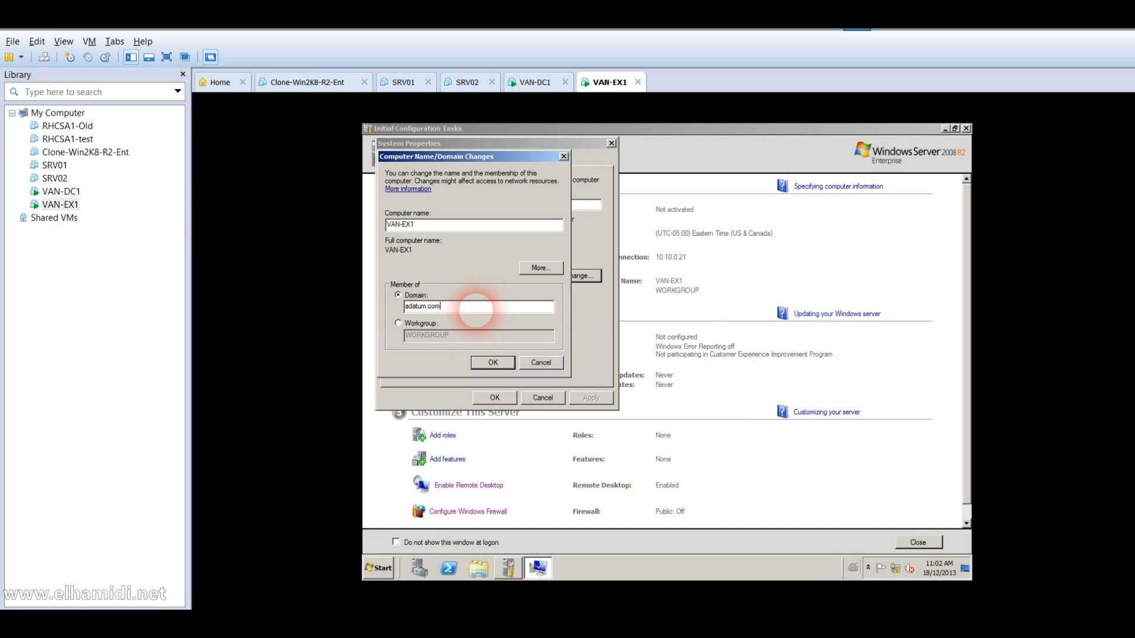
key(Return)
text(A)
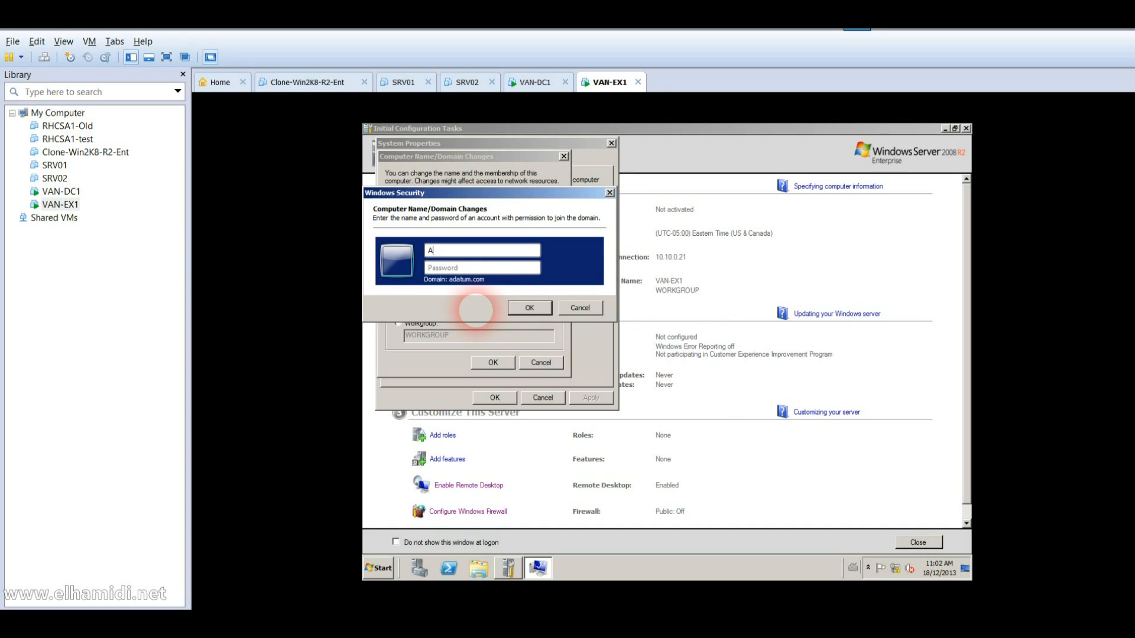
text(dministrator)
key(Tab)
text(Pa$$w0rd)
key(Return)
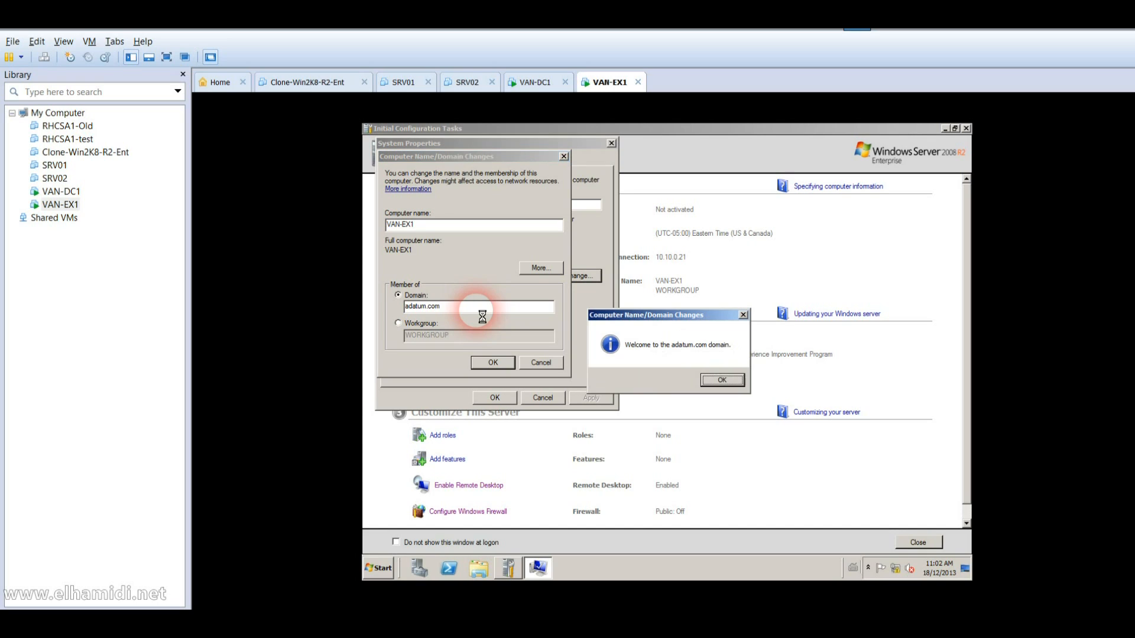
Step: Acknowledge the welcome and restart notices, restart VAN-EX1 now, and return to VAN-DC1
key(Return)
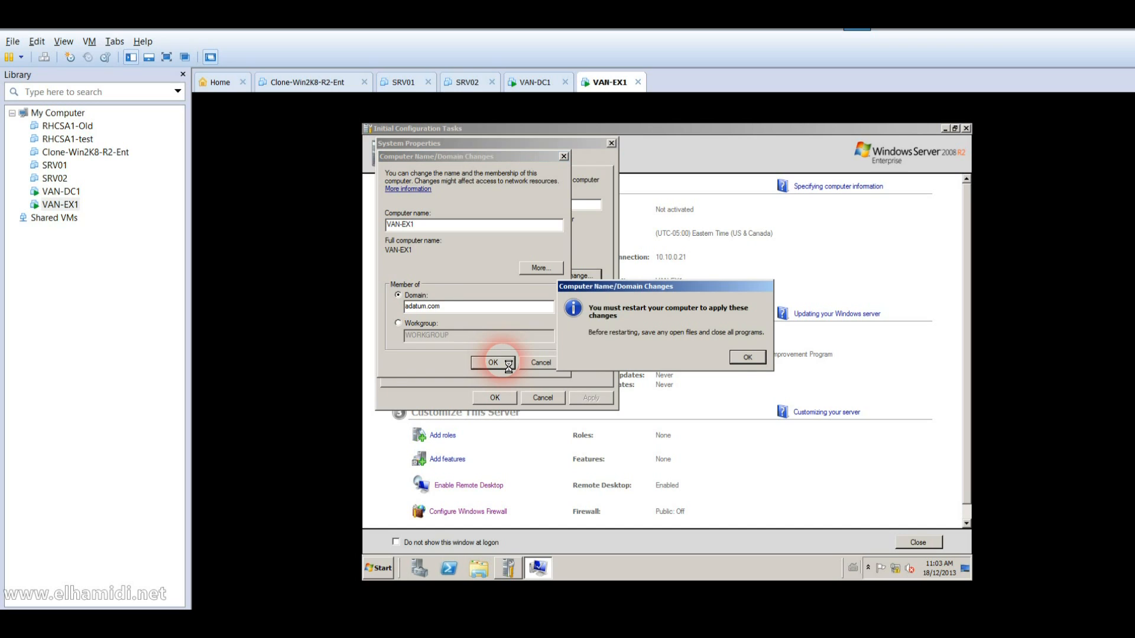
key(Return)
click(496, 396)
click(674, 354)
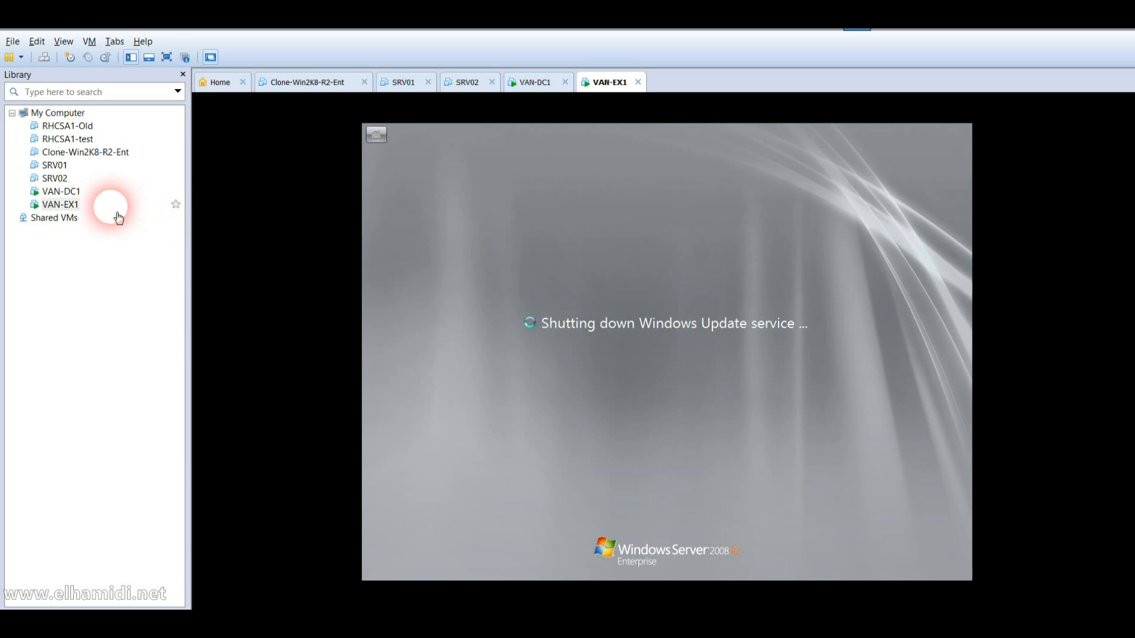
click(77, 193)
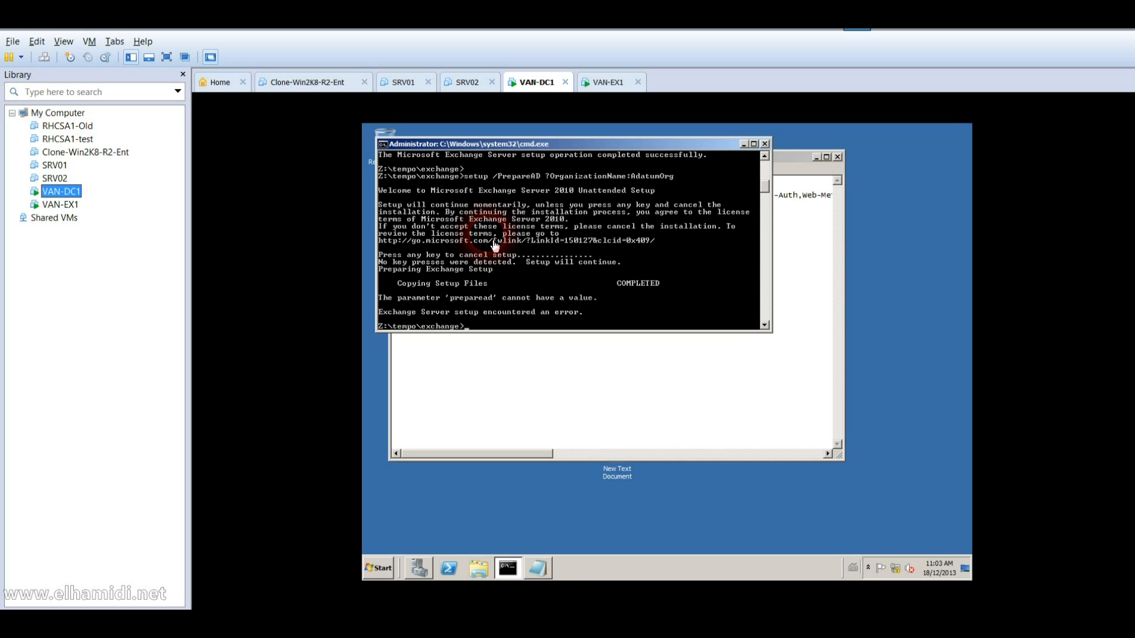
Step: Run Setup /PrepareAllDomains on VAN-DC1, then open the VAN-EX1 console
text(Setup /PrepareAllDomains)
key(Return)
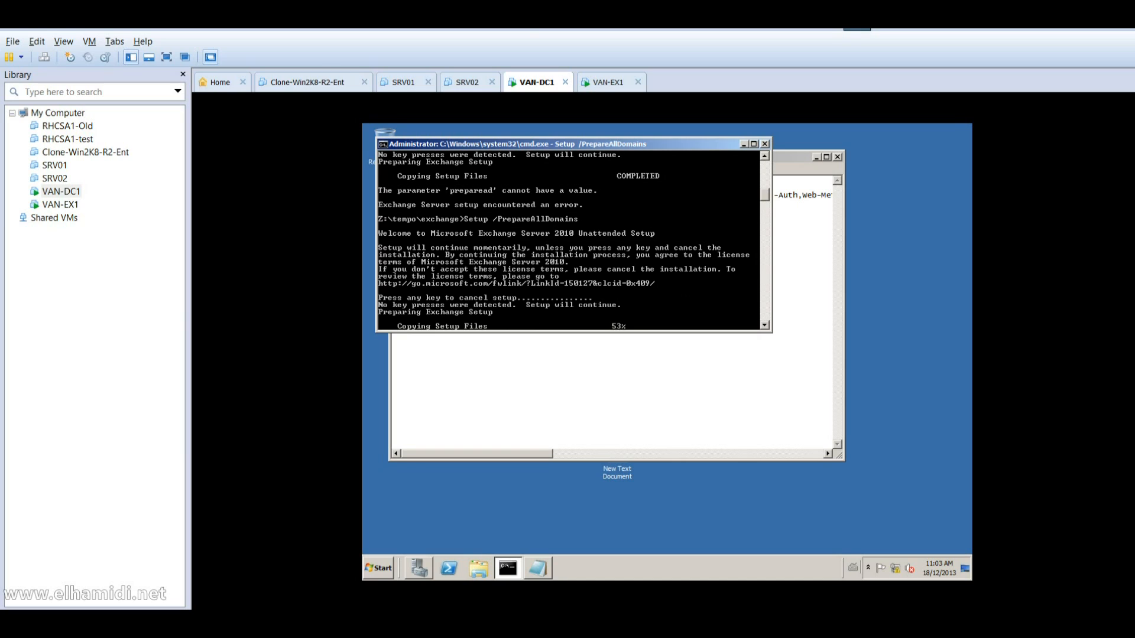
click(63, 211)
click(63, 210)
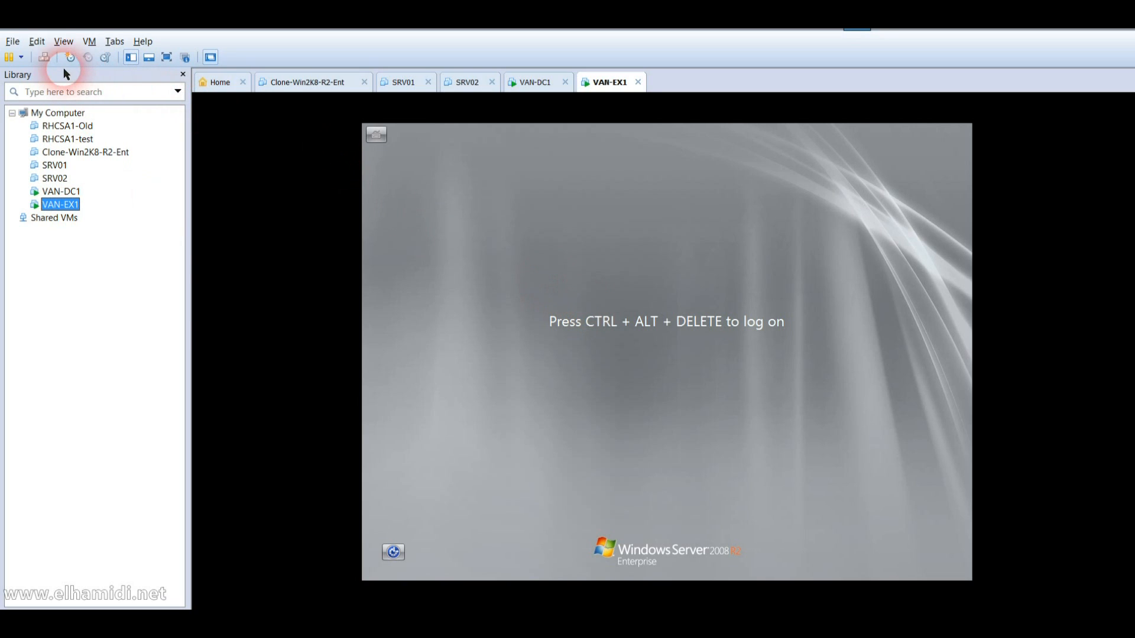
Step: Log on to VAN-EX1 as another ADATUM domain user through Ctrl+Alt+Del and Other User
click(45, 57)
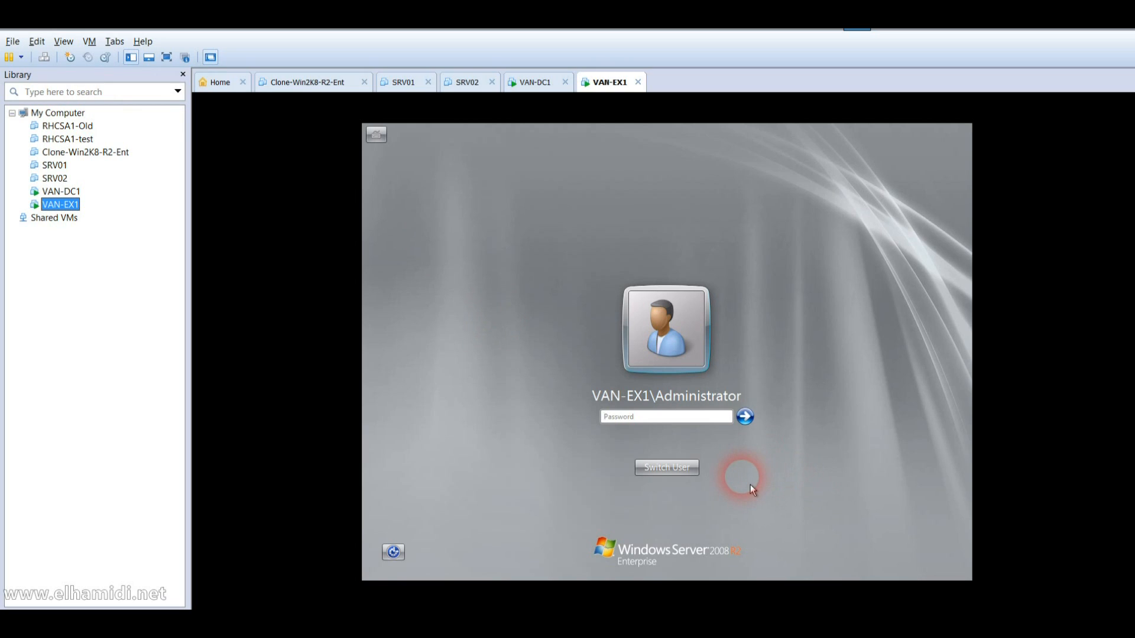
click(695, 471)
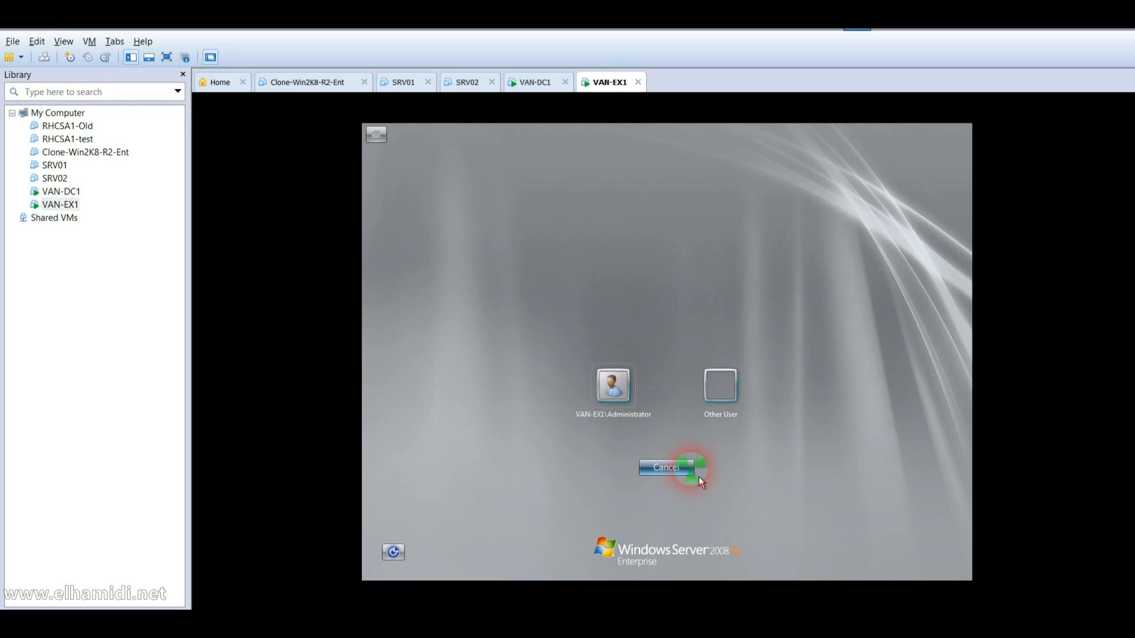
click(730, 417)
text(Kim_Aker)
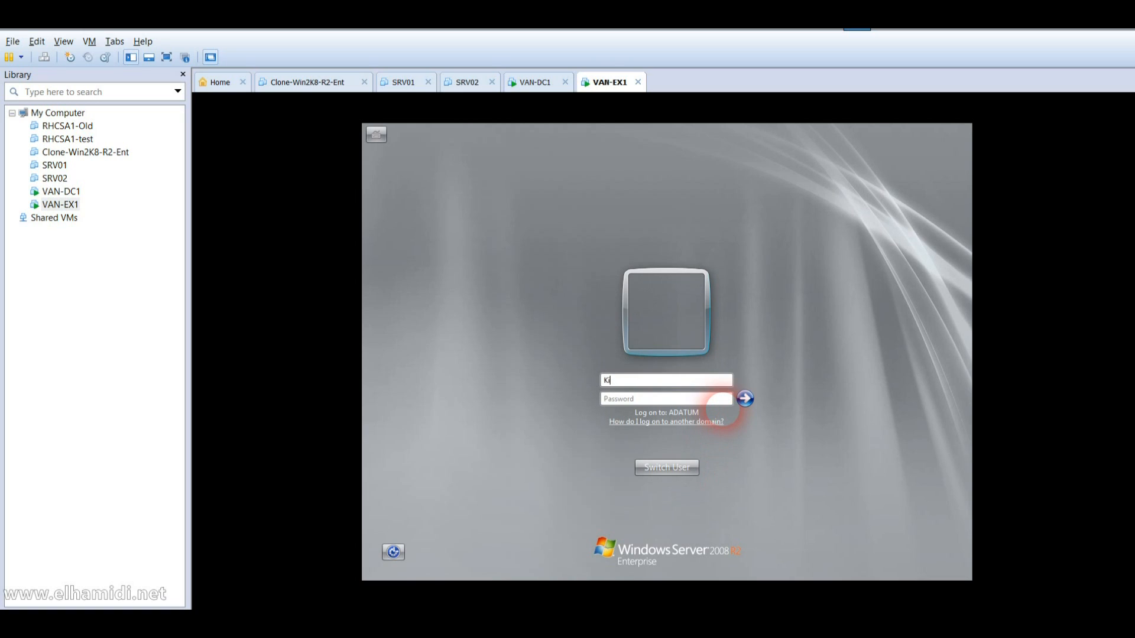
text(s)
text(******)
key(Return)
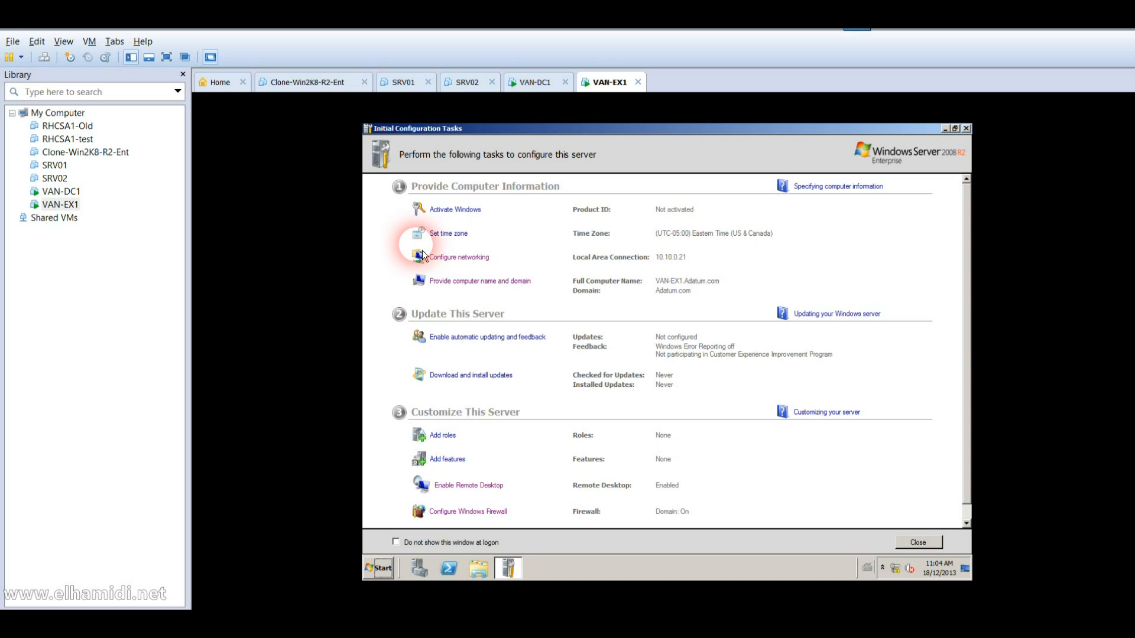
key(alt)
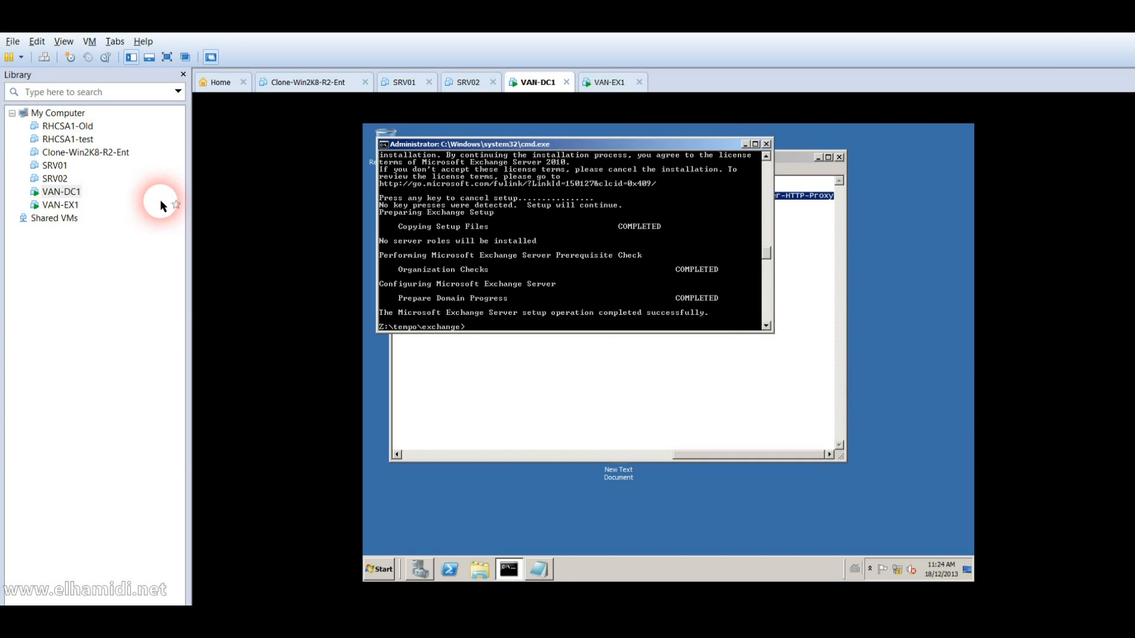
Step: Copy the Import-Module and Add-WindowsFeature lines from Notepad and run them in VAN-EX1's PowerShell
click(86, 210)
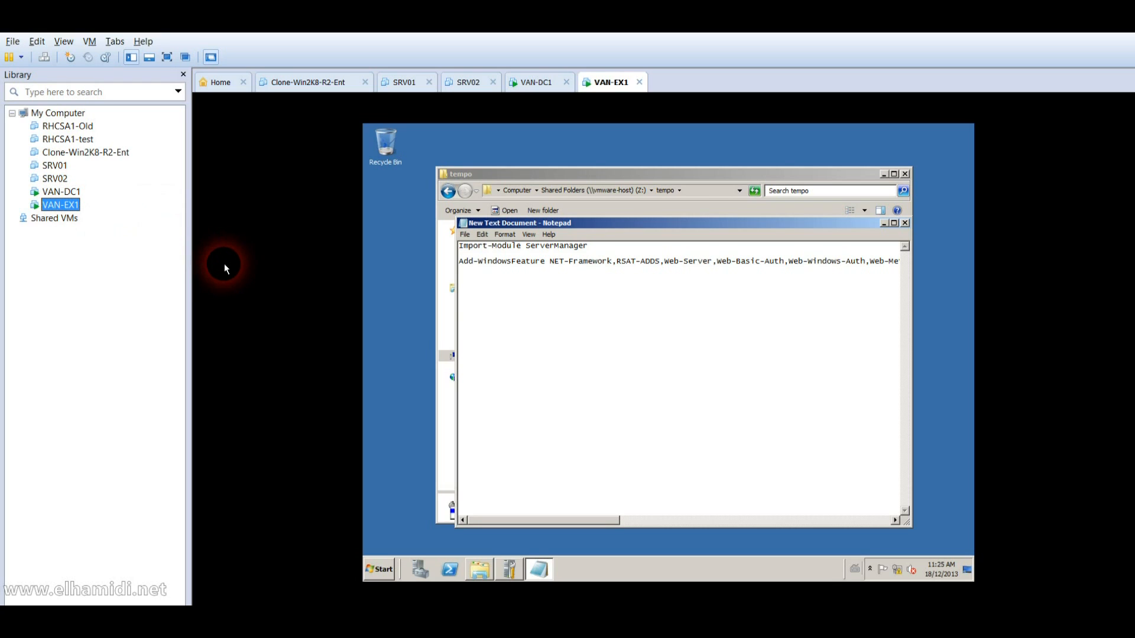
click(508, 273)
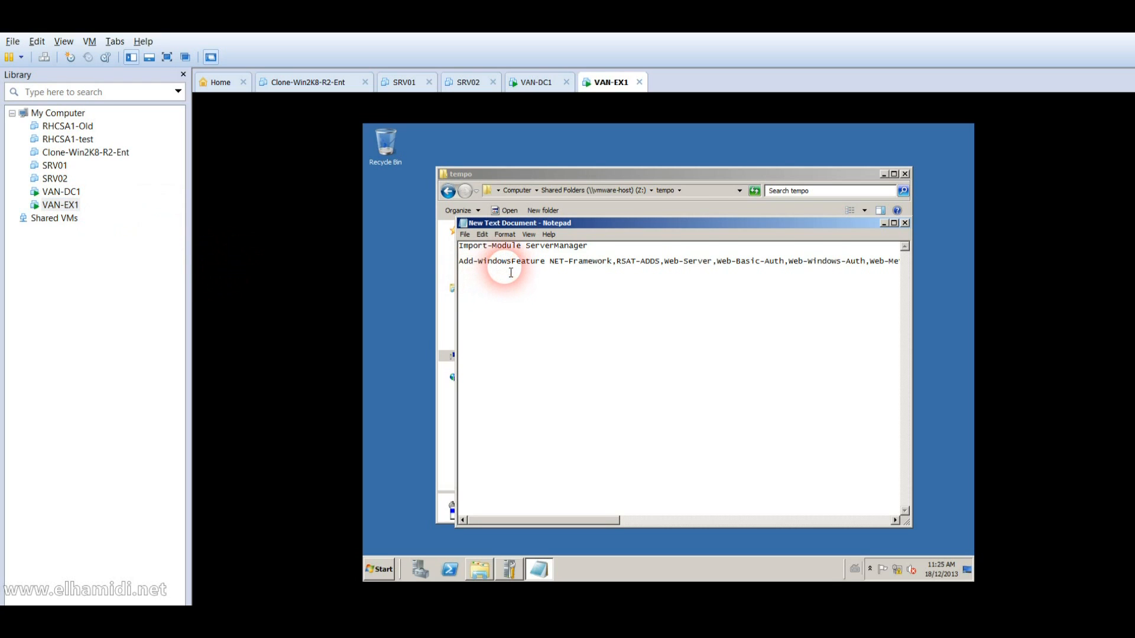
key(End)
key(shift+Home)
key(shift+Up)
key(shift+Up)
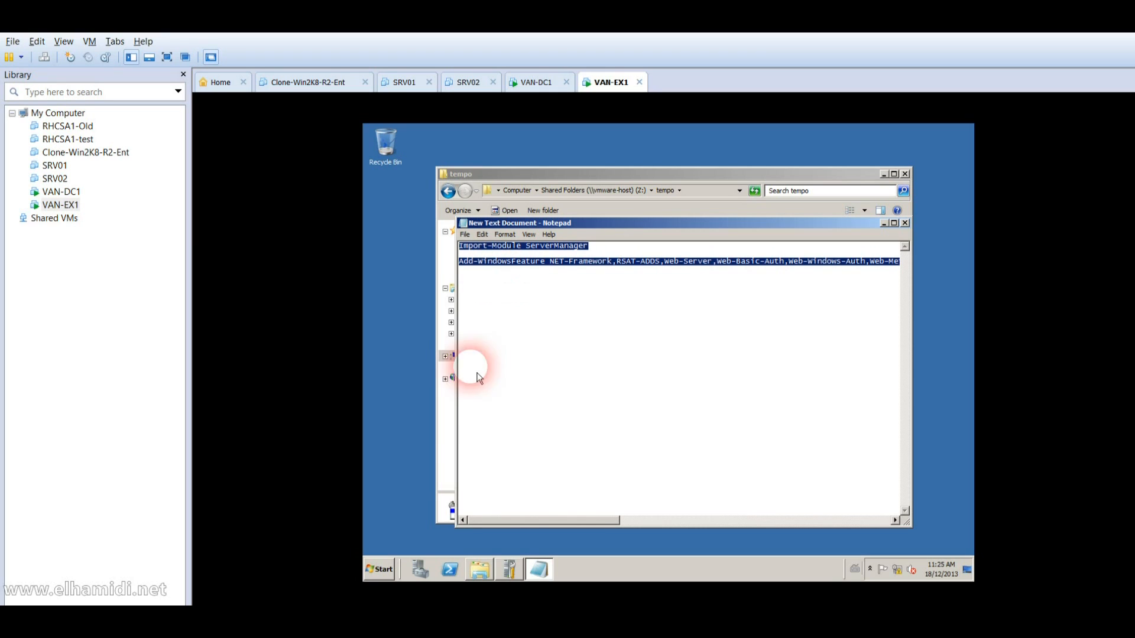
click(451, 570)
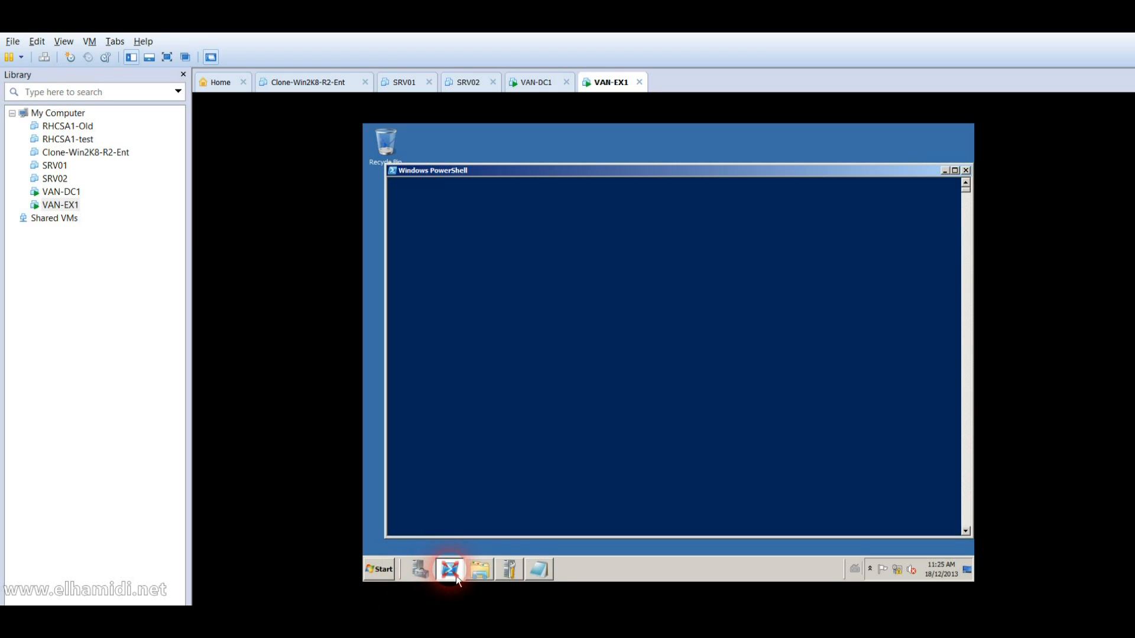
right_click(545, 449)
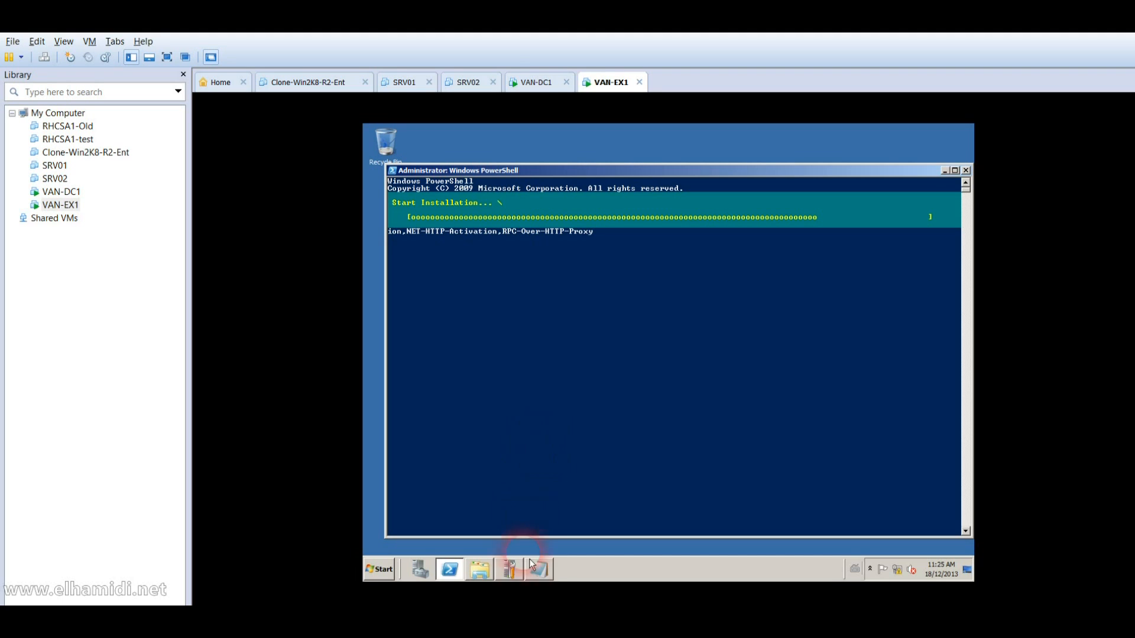
click(545, 575)
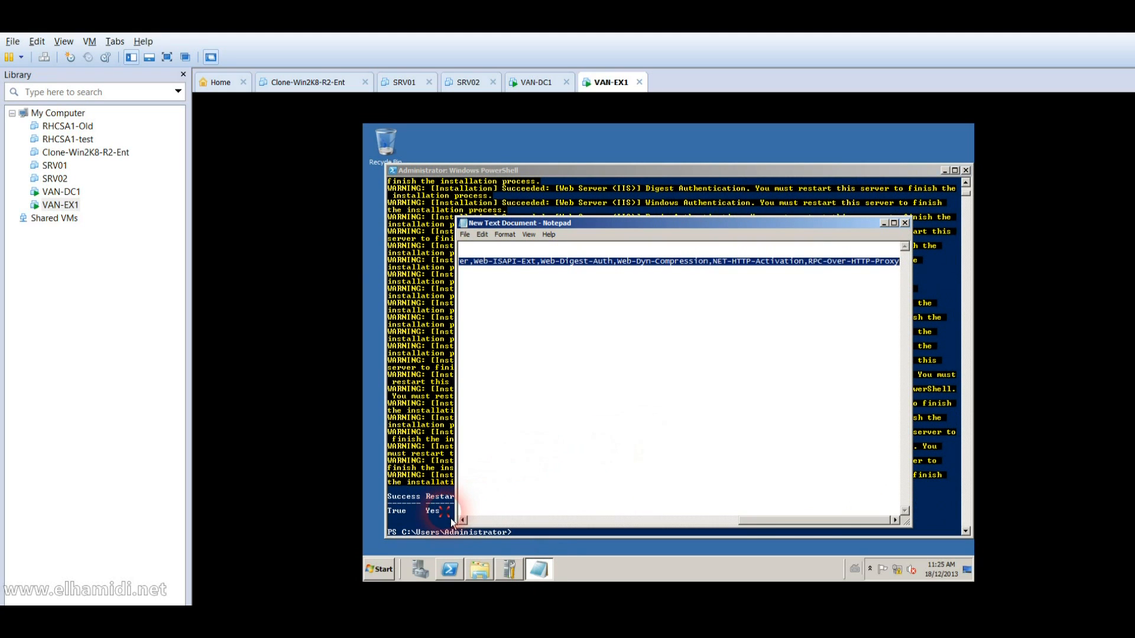
click(450, 519)
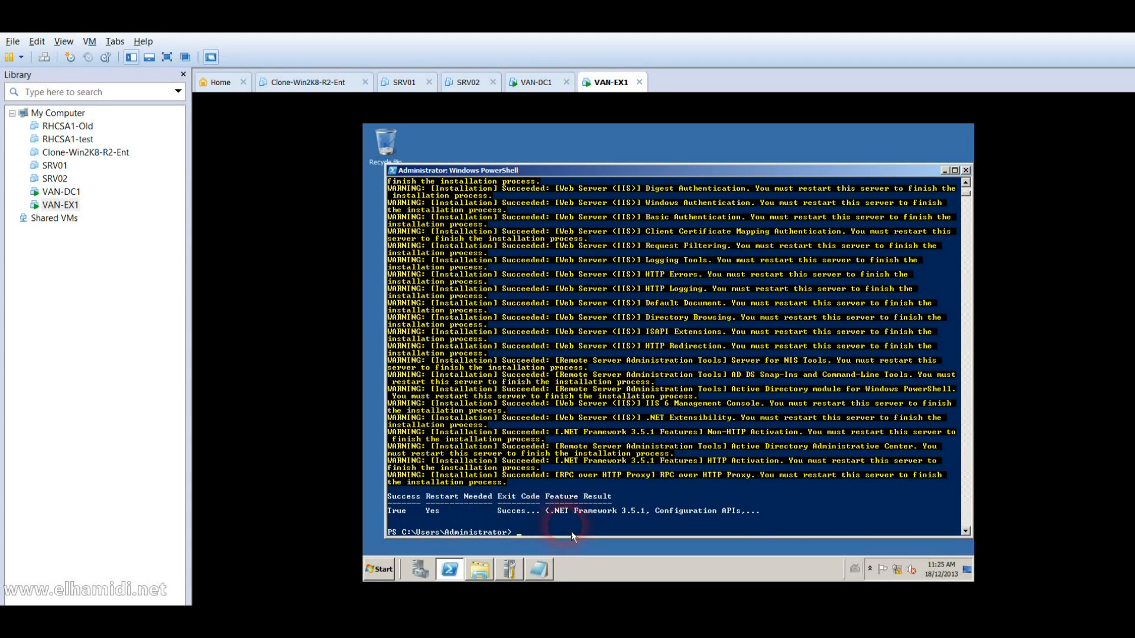
Step: Run Import-Module ServerManager in the VAN-EX1 PowerShell console
text(im)
key(Tab)
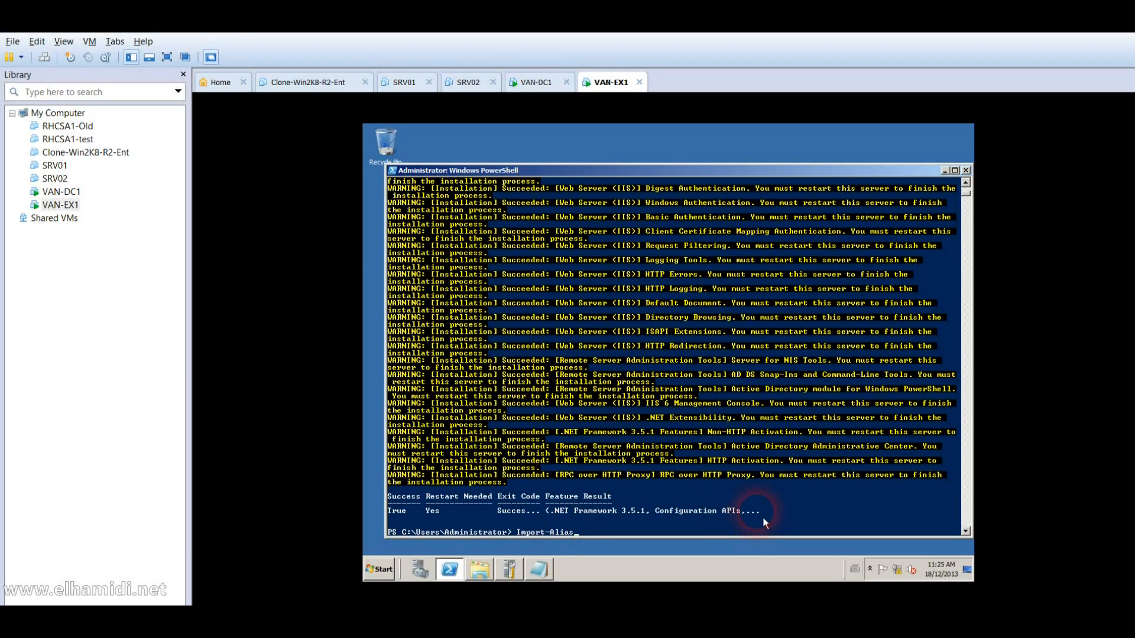
key(BackSpace)
key(BackSpace)
key(BackSpace)
key(BackSpace)
text(m)
key(Tab)
text(serverManager)
key(Return)
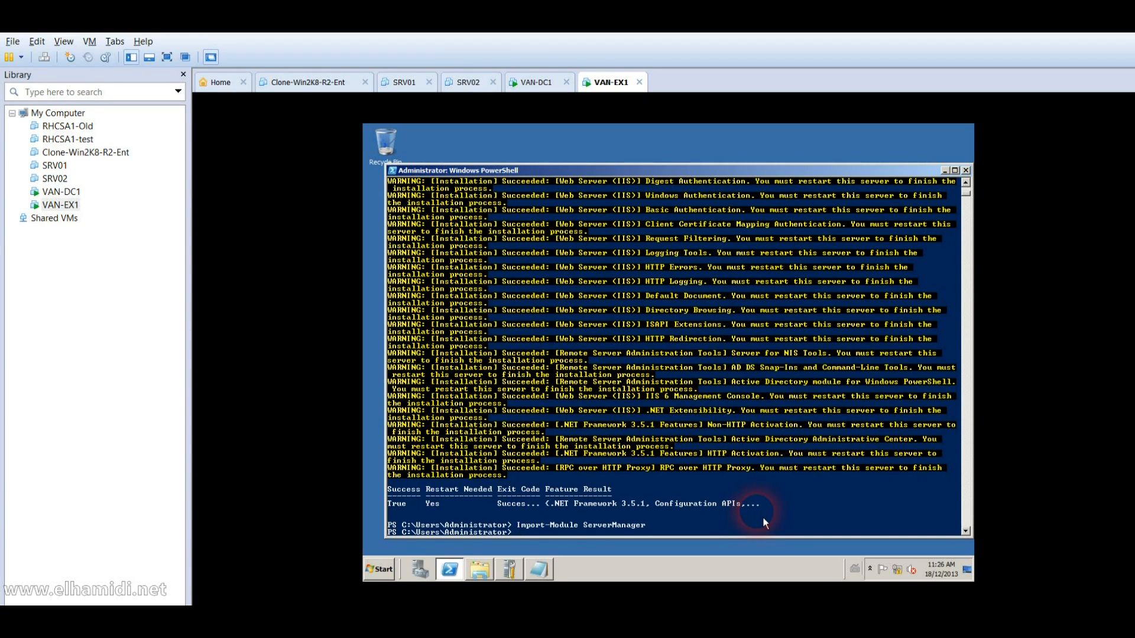
Step: Run Set-Service -Name NetTcpPortSharing -StartupType Automatic, correcting it until it succeeds
text(Set-Service -Name NetTCpPortSharing)
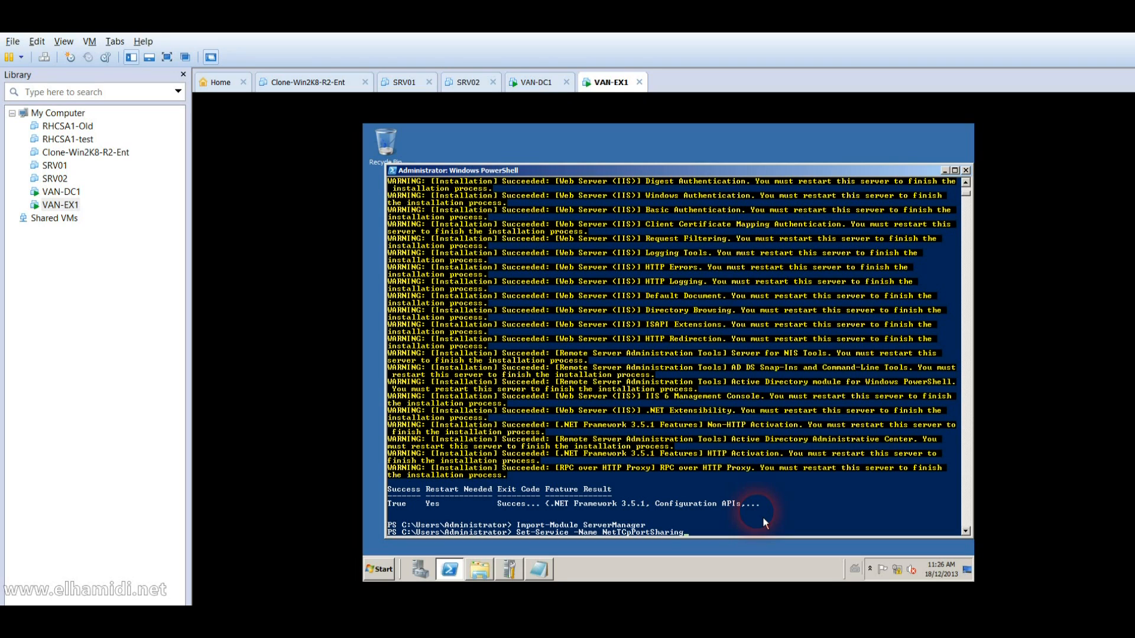
text( -StartupType Automatic)
key(Return)
key(Up)
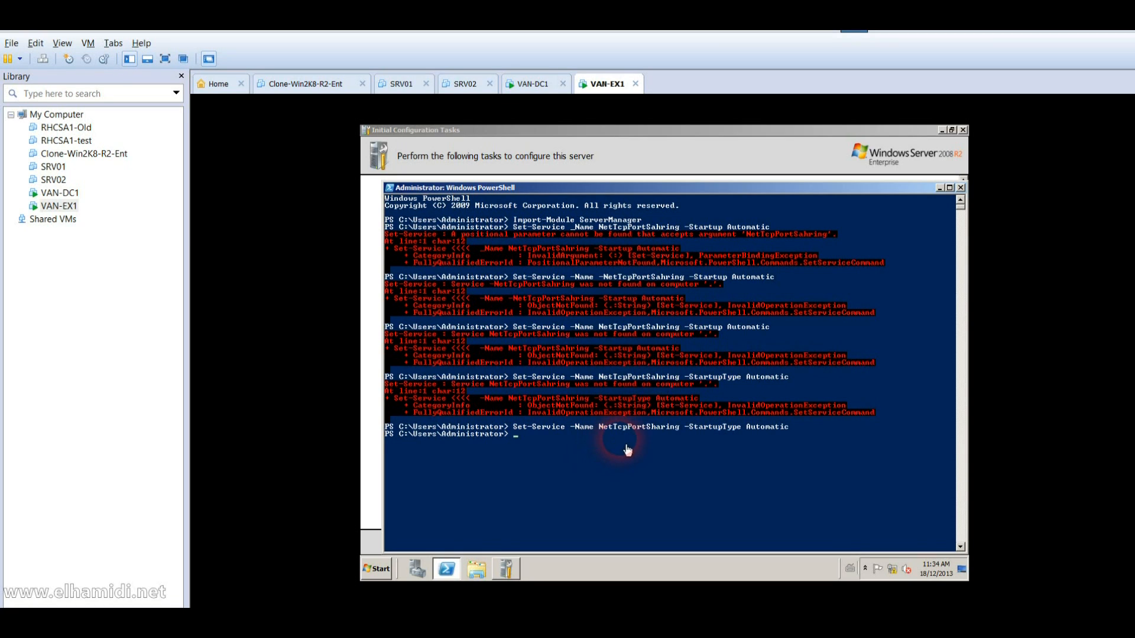
key(Up)
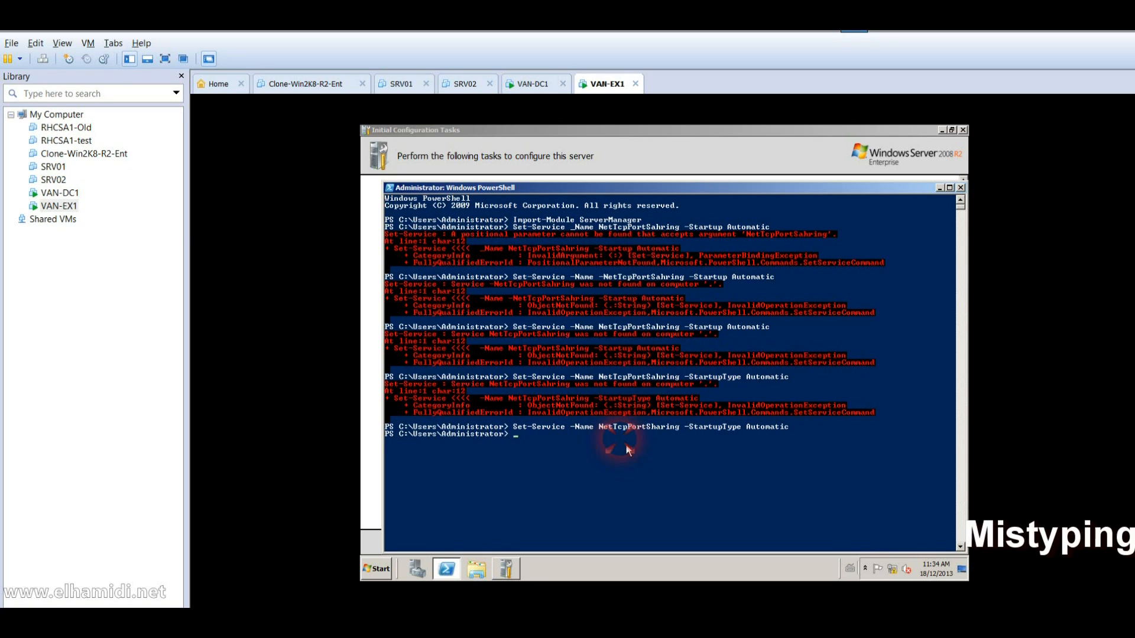
key(Return)
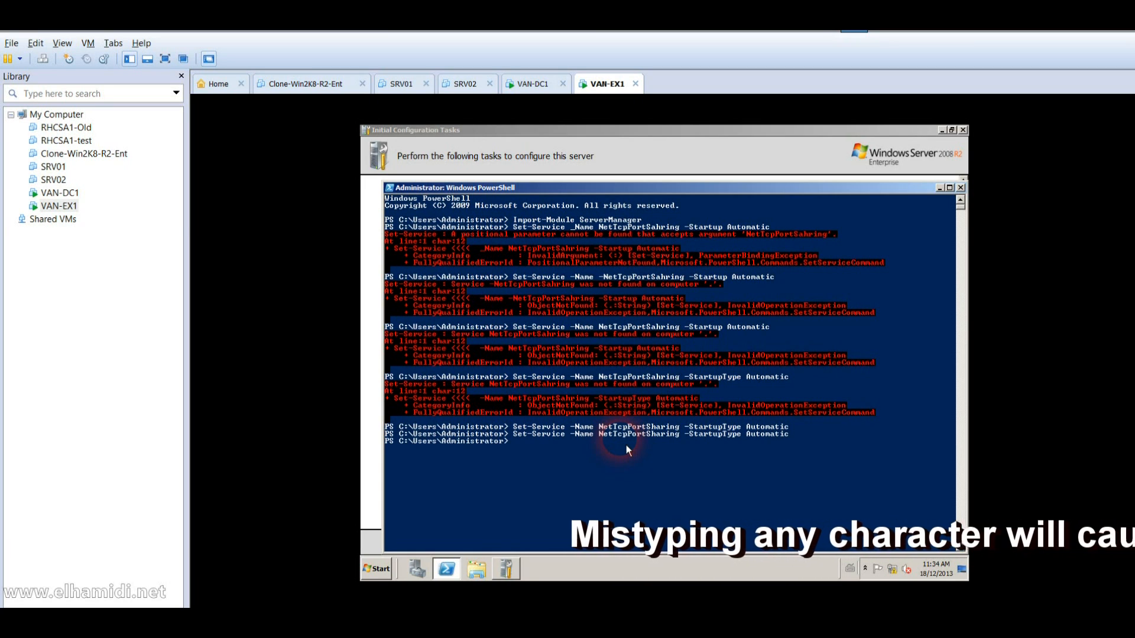
Step: Close PowerShell and Initial Configuration Tasks, then log the Administrator off VAN-EX1
click(961, 187)
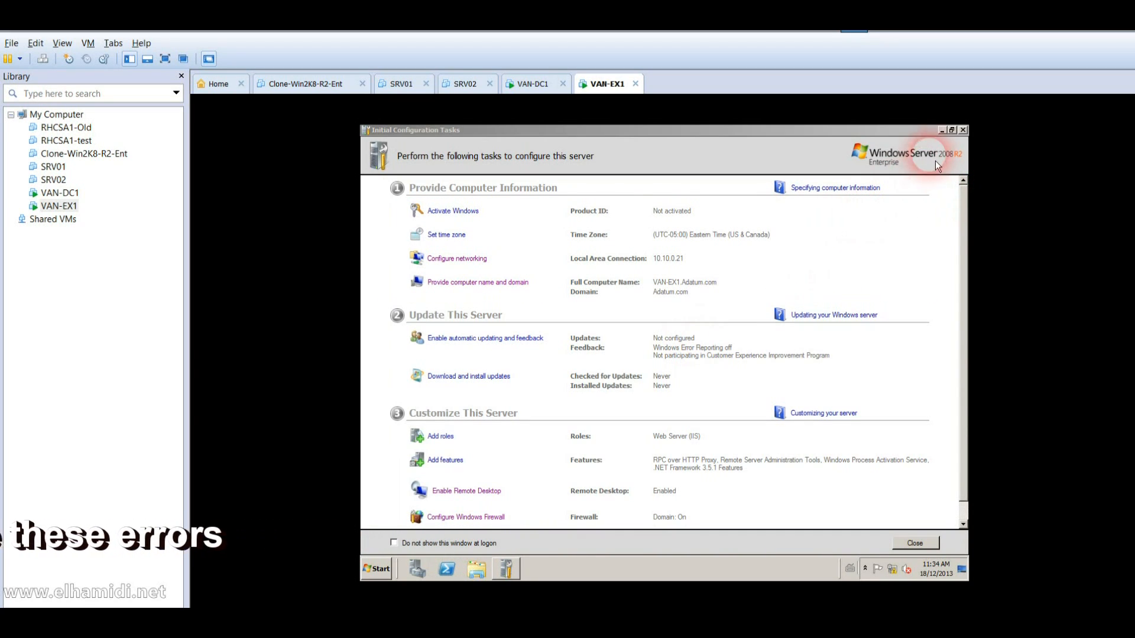
click(966, 134)
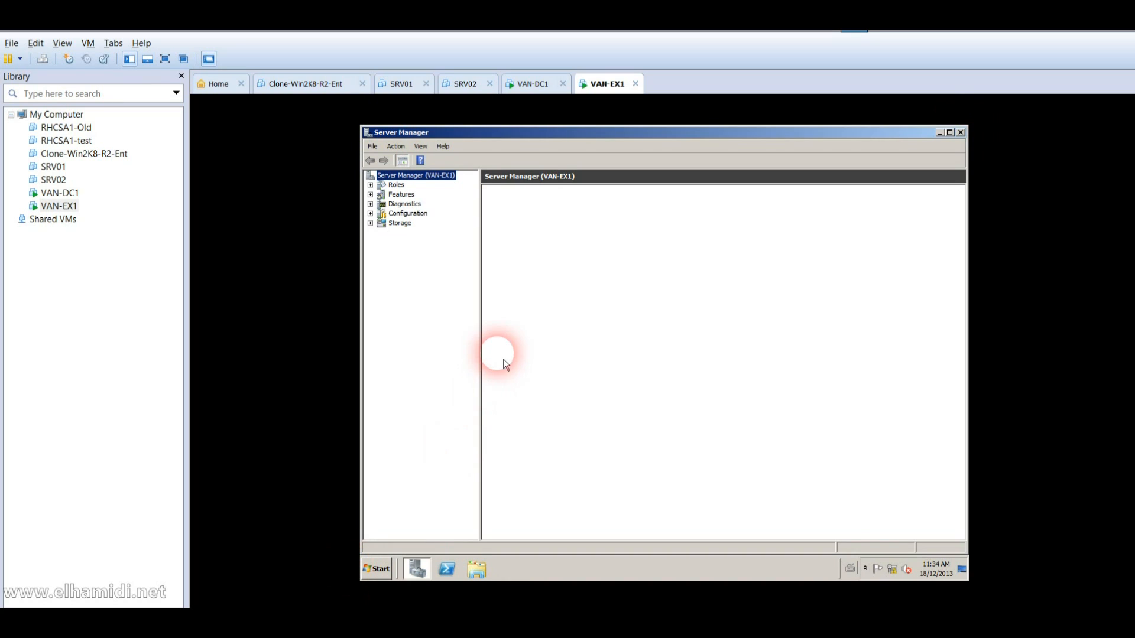
click(392, 572)
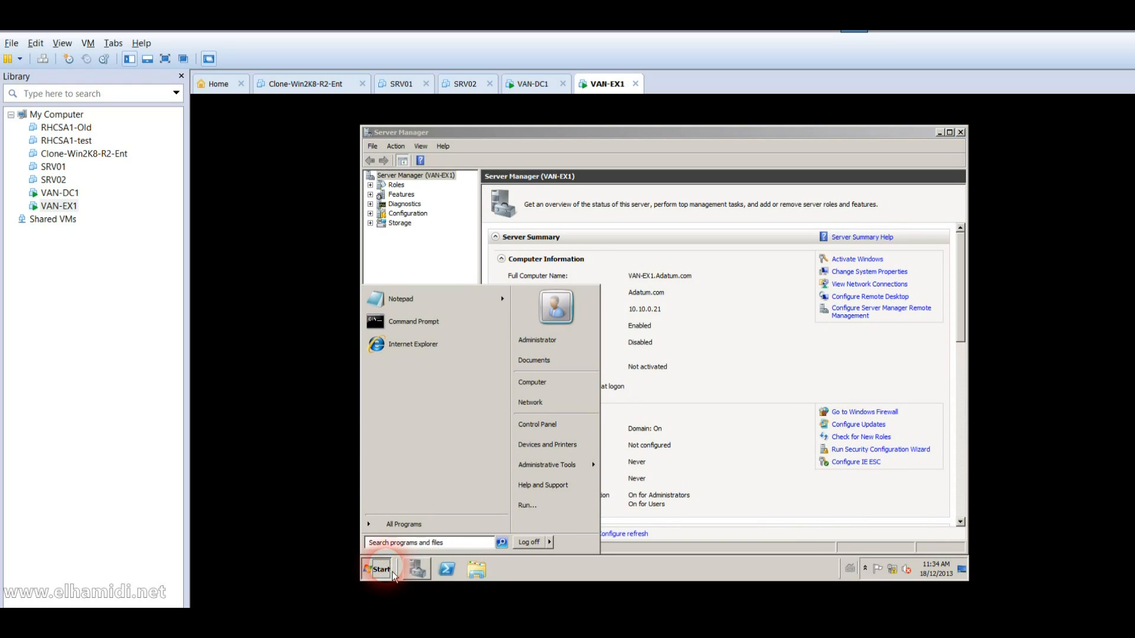
click(528, 542)
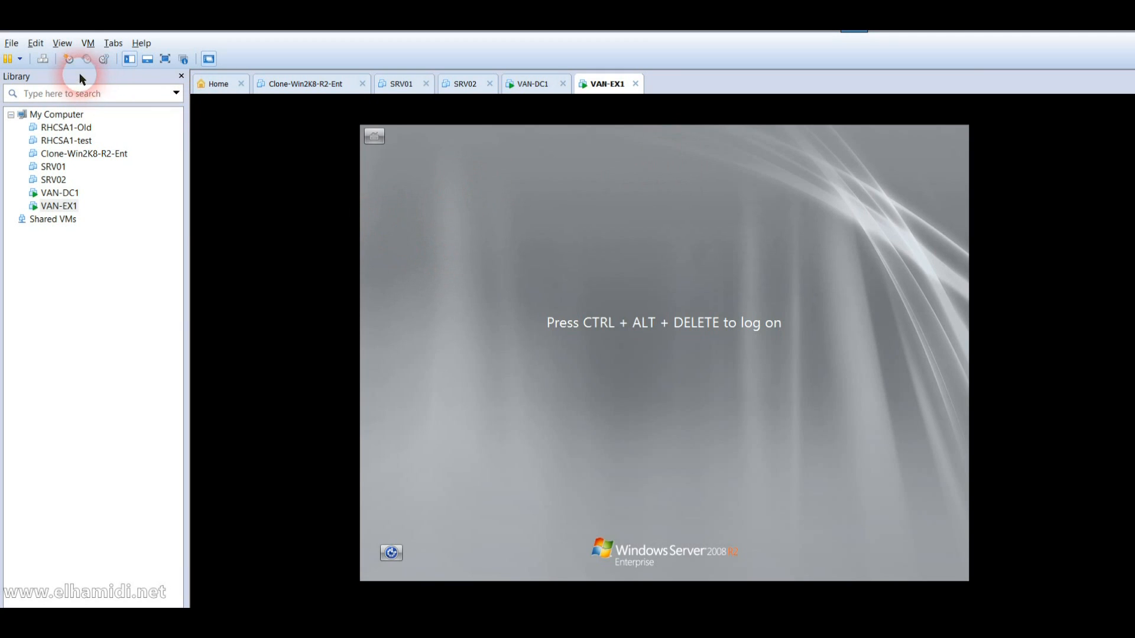
Step: Sign in to VAN-EX1 as another ADATUM domain user with that user's password
click(46, 62)
click(453, 296)
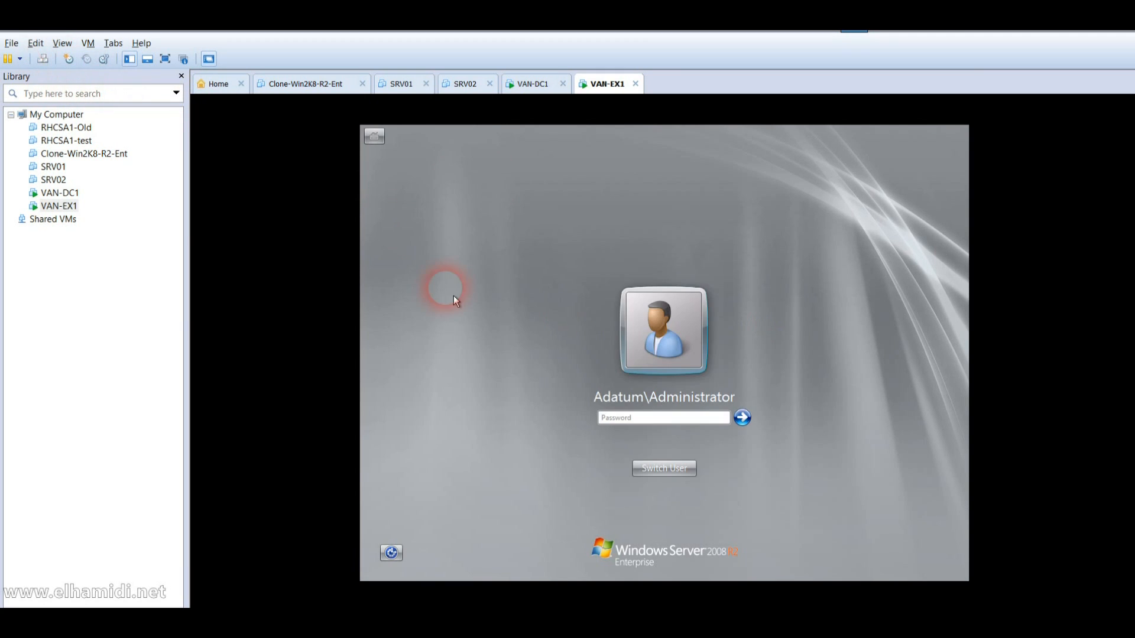
click(671, 471)
click(718, 409)
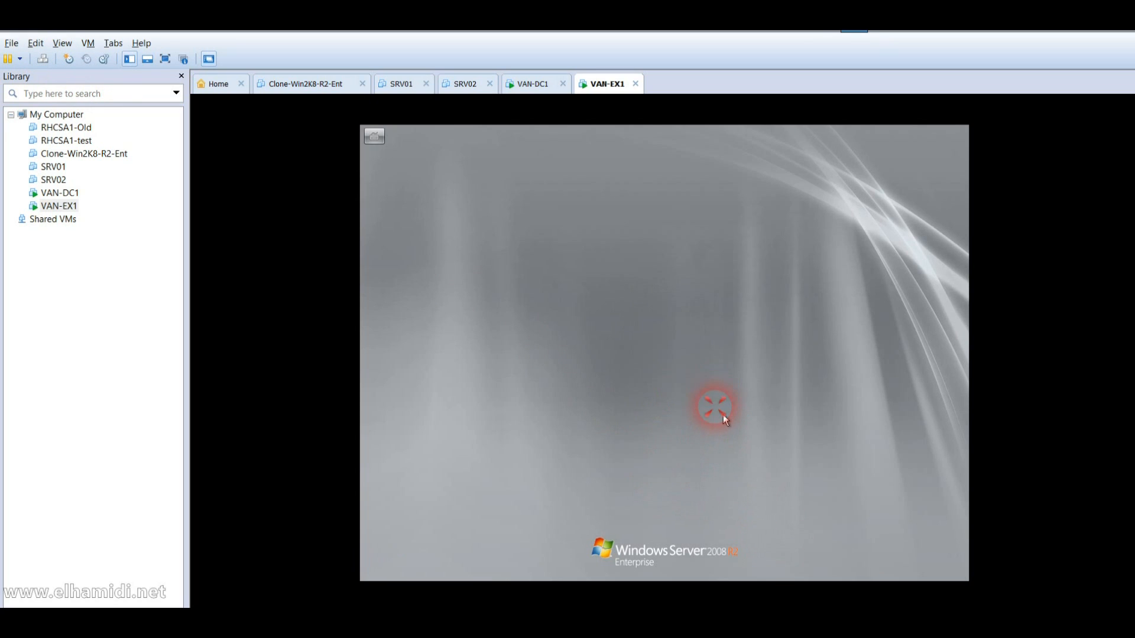
text(Kim_Akers)
key(Tab)
text(Pa$$w0rd)
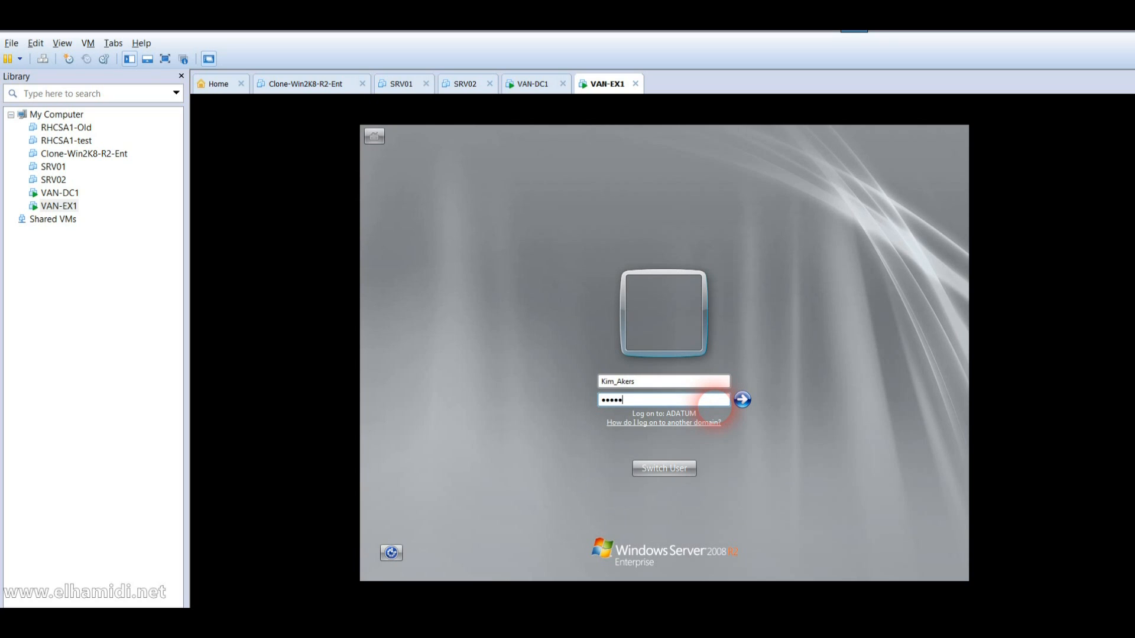
key(Return)
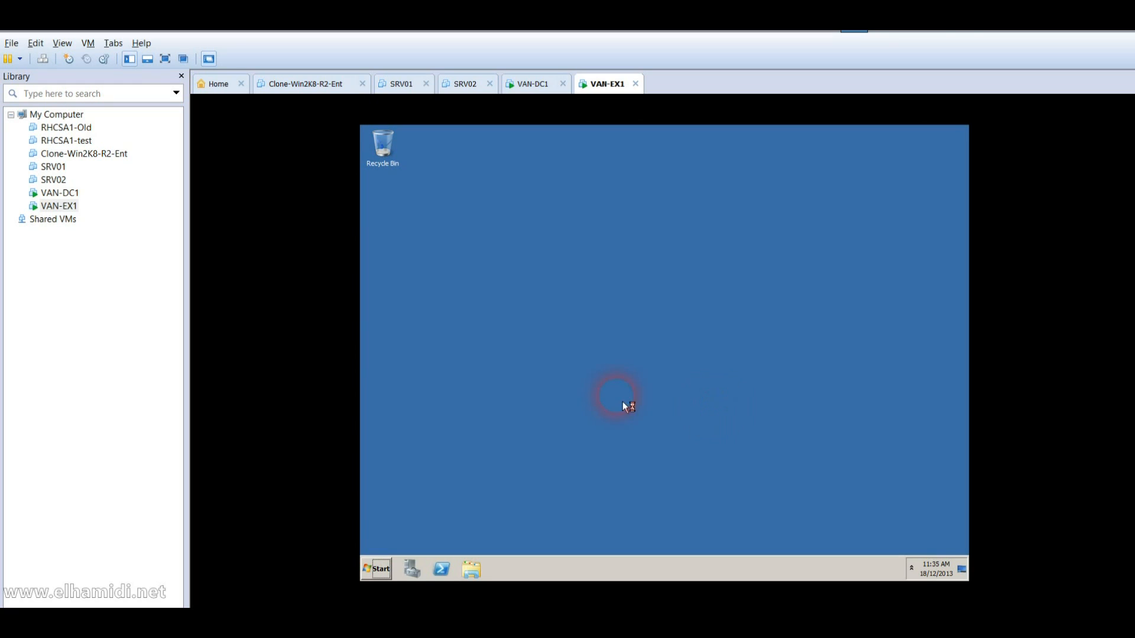
Step: Browse to the tempo\exchange folder on the Shared Folders (Z:) drive of VAN-EX1
click(378, 568)
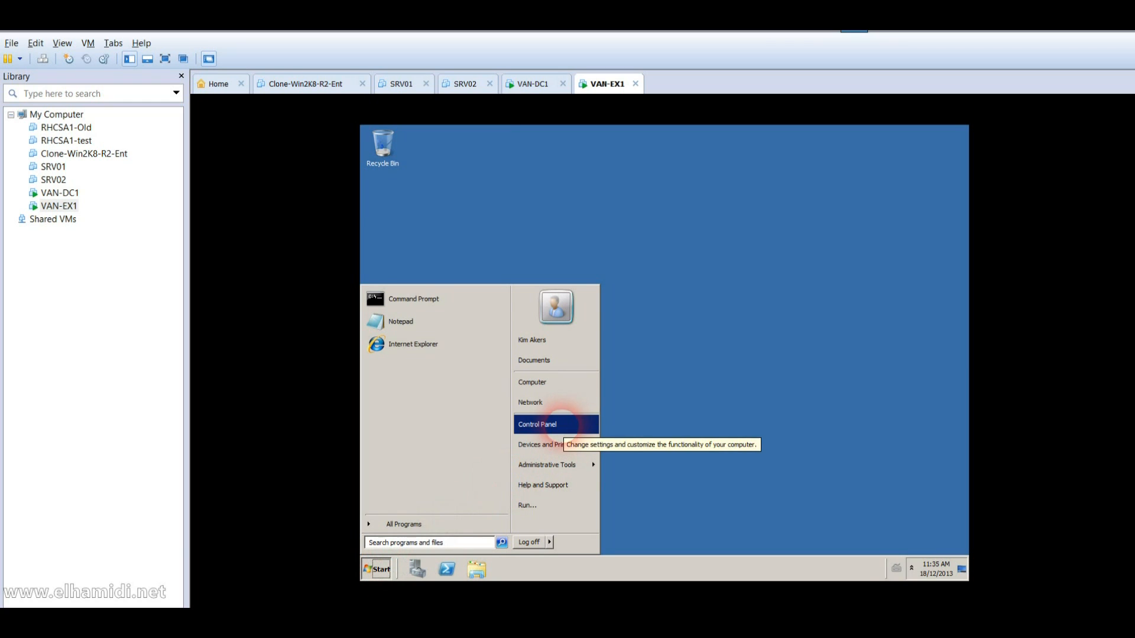
click(566, 391)
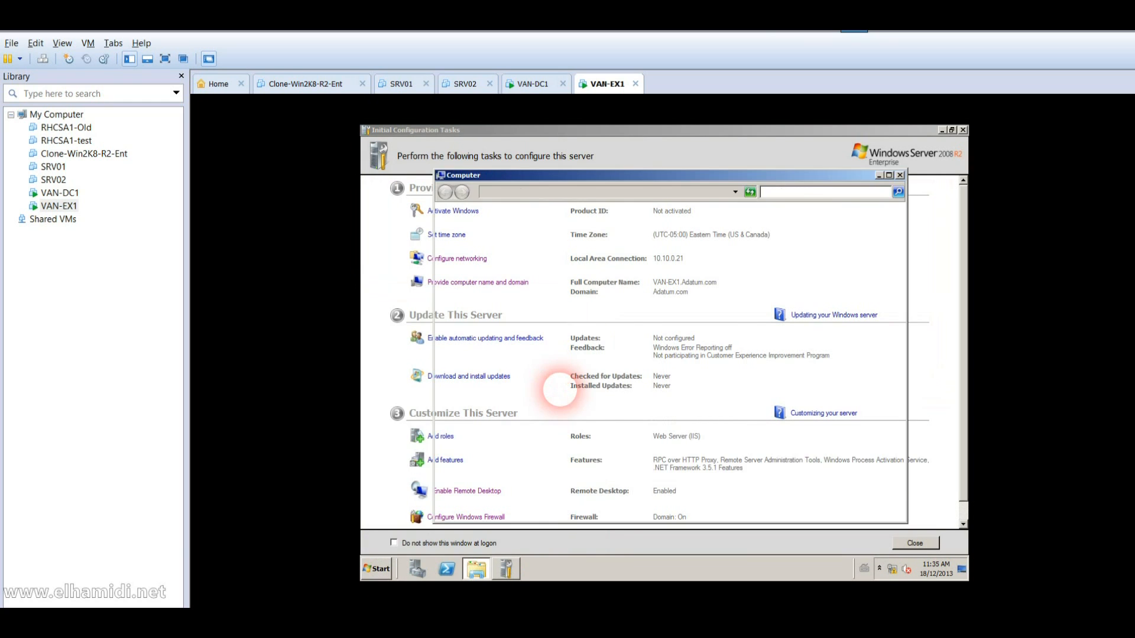
double_click(608, 341)
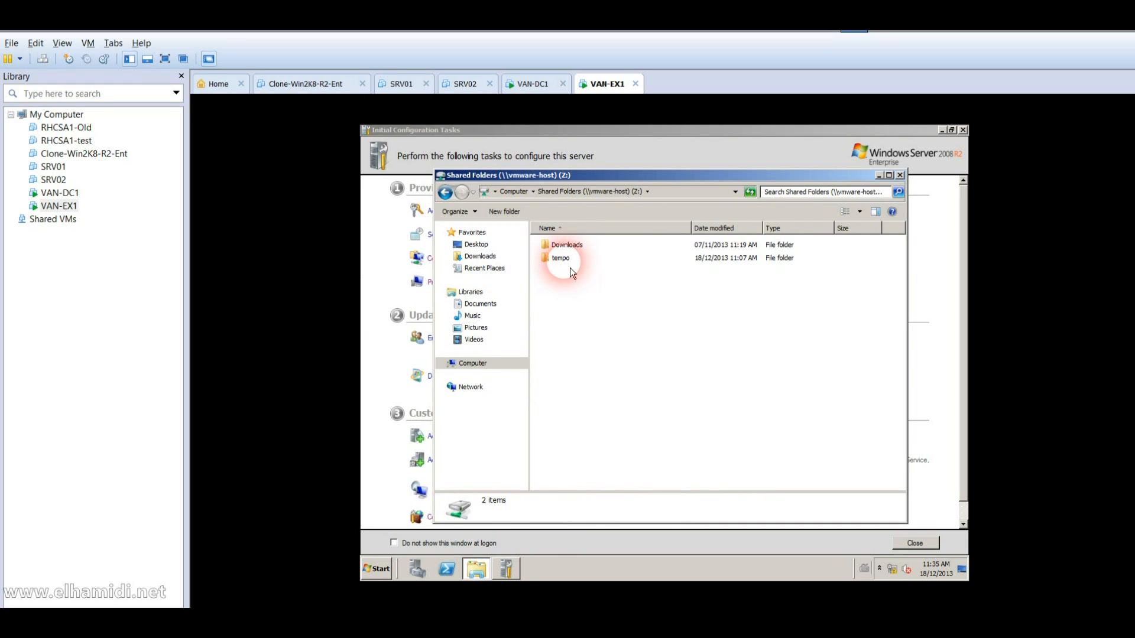
click(570, 269)
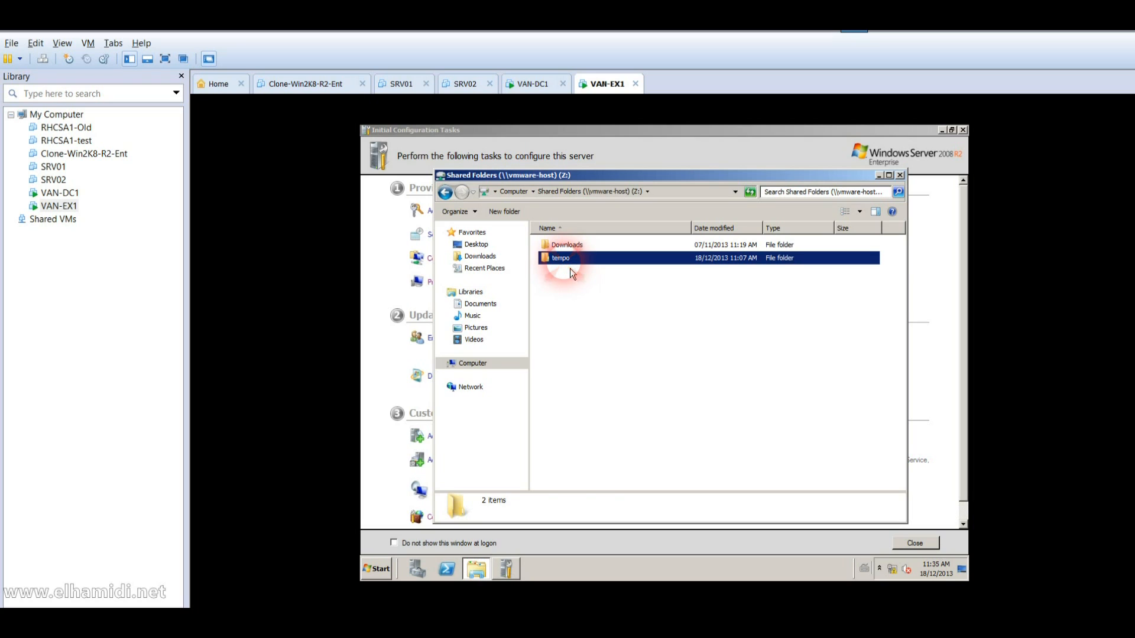
double_click(570, 269)
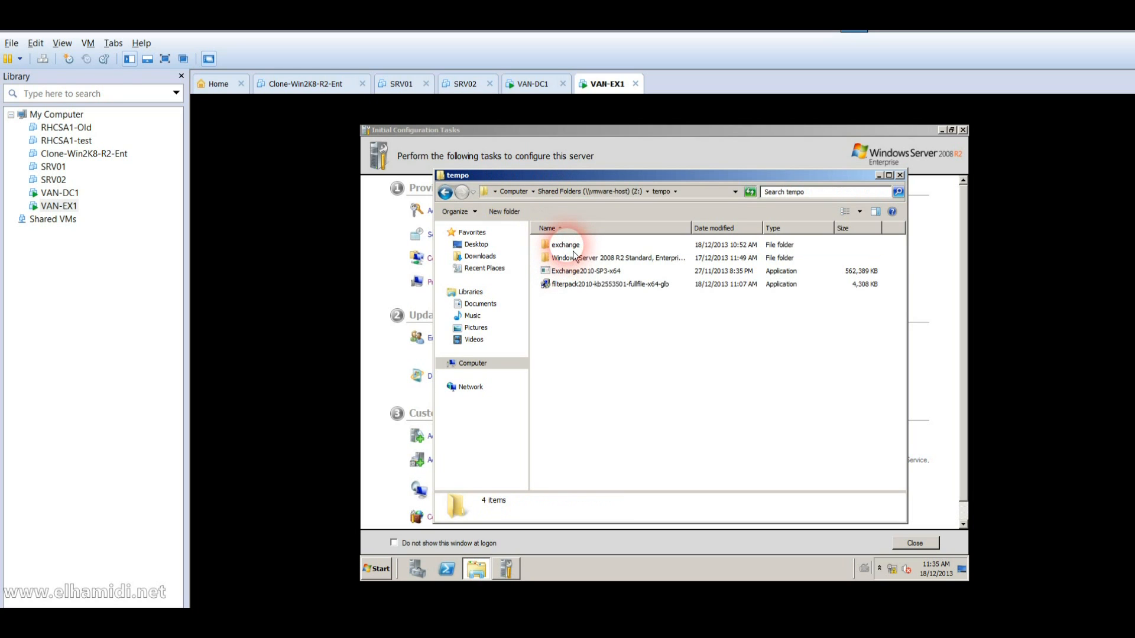
double_click(566, 245)
click(571, 271)
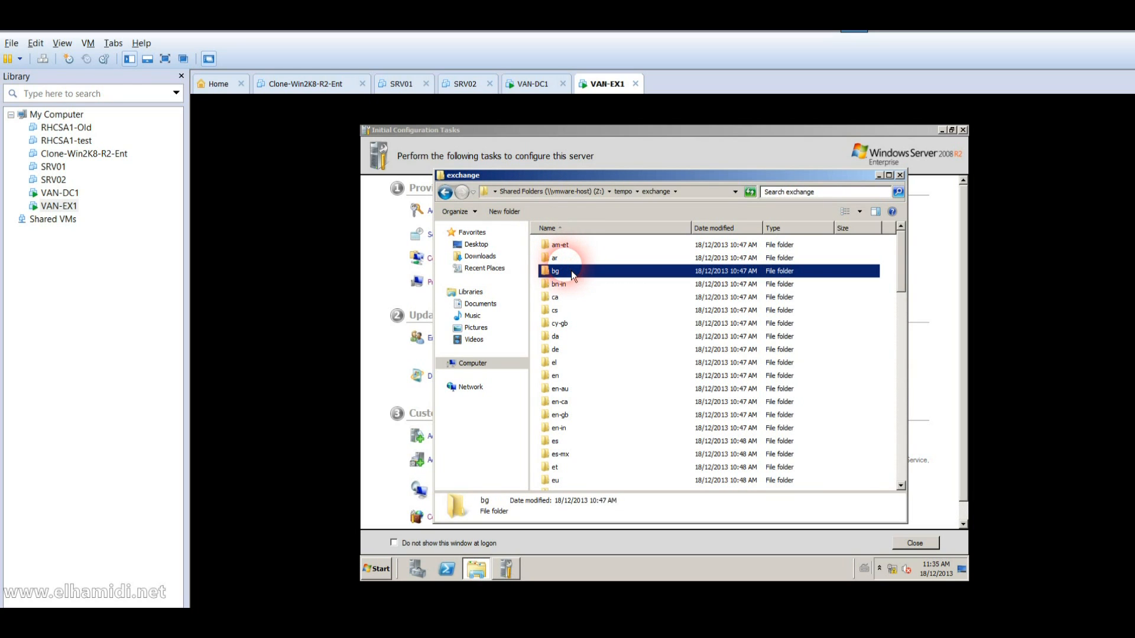
key(s)
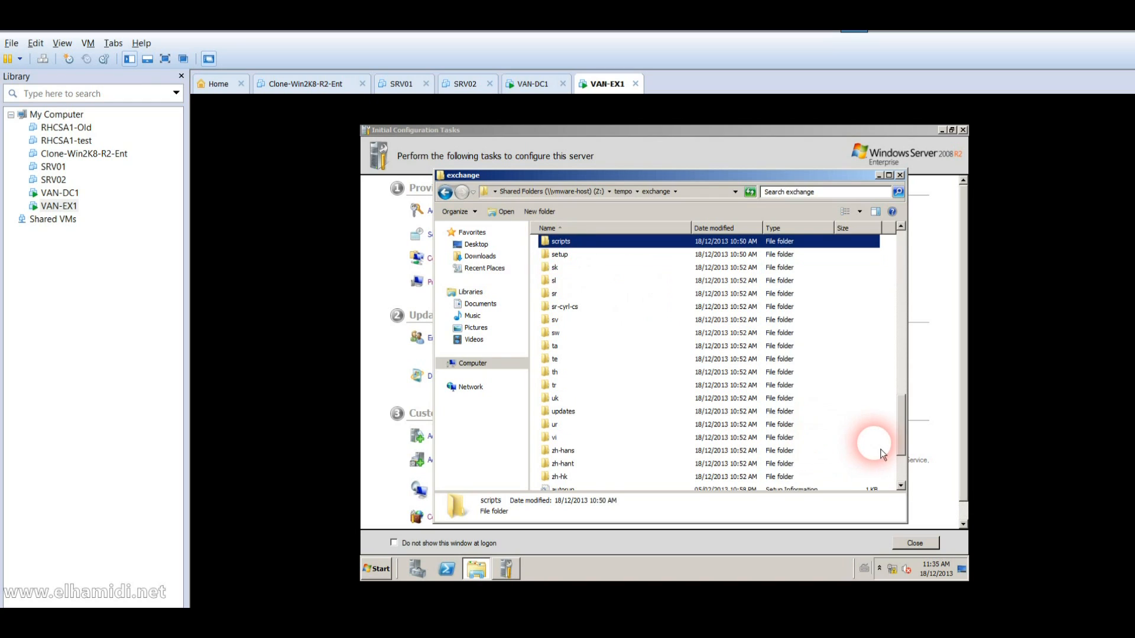
Step: Run Exchange setup from that folder, approve UAC, and dismiss the Windows cannot access error
click(904, 473)
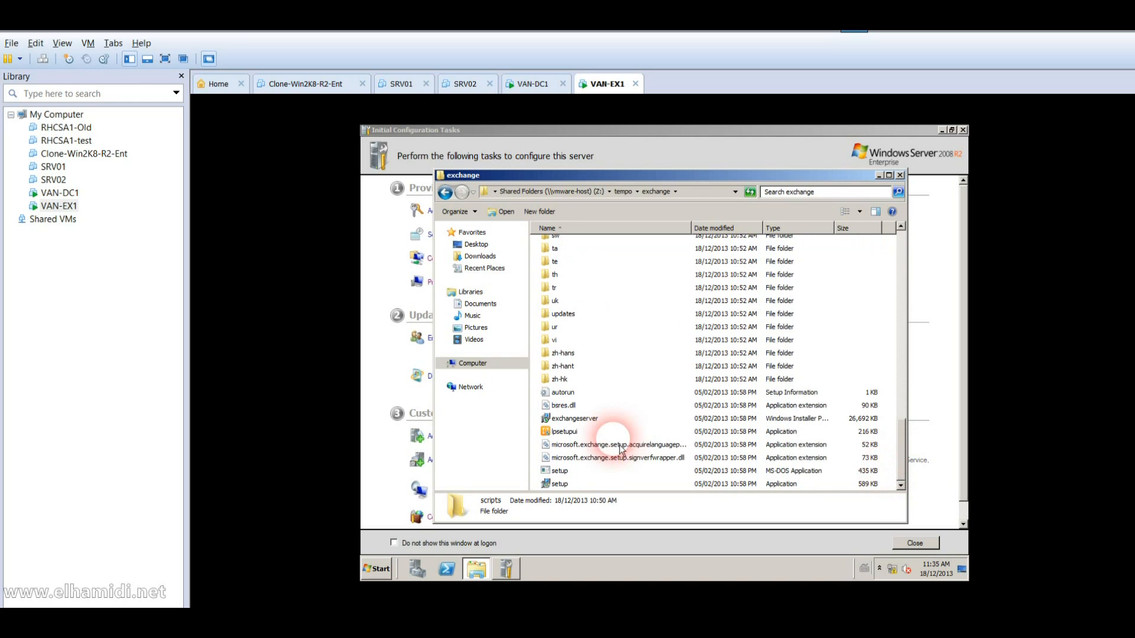
double_click(560, 484)
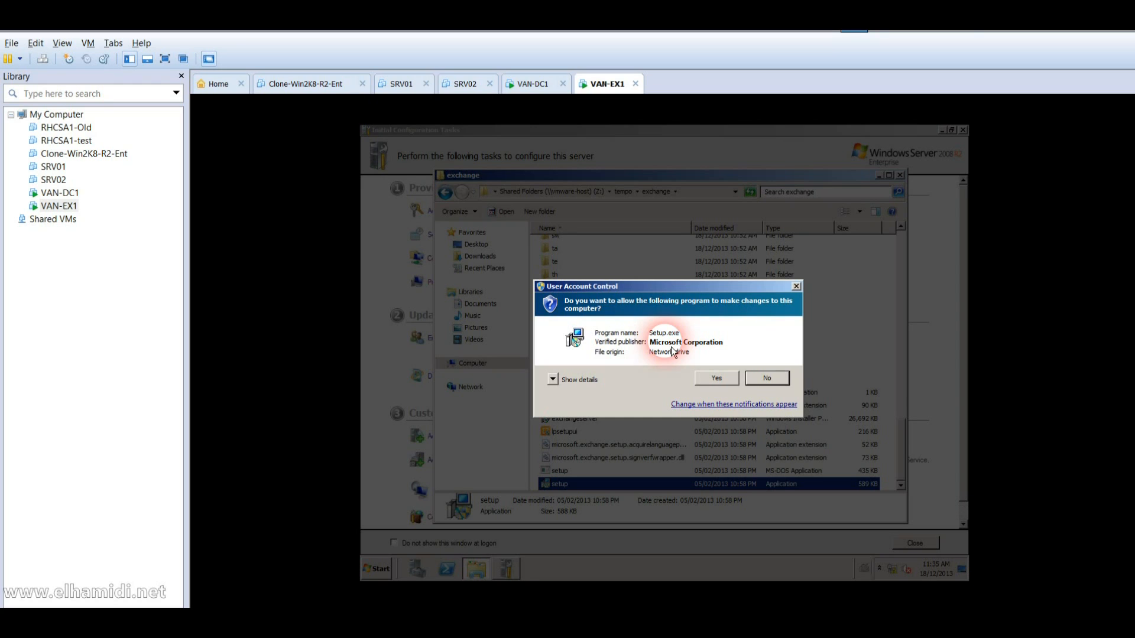
click(721, 383)
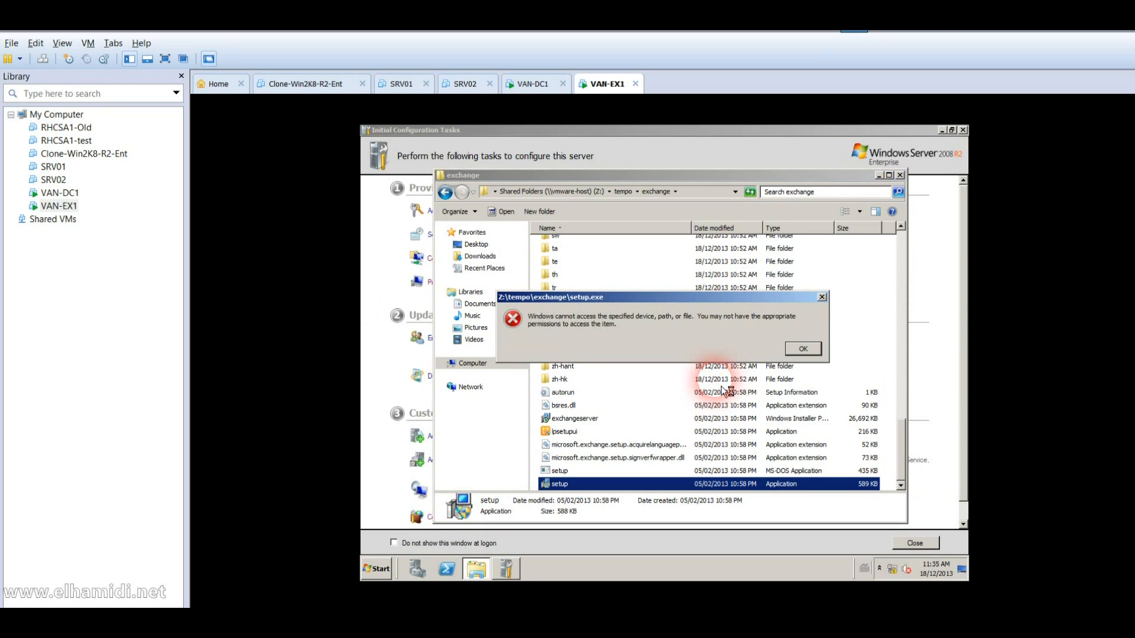
click(802, 348)
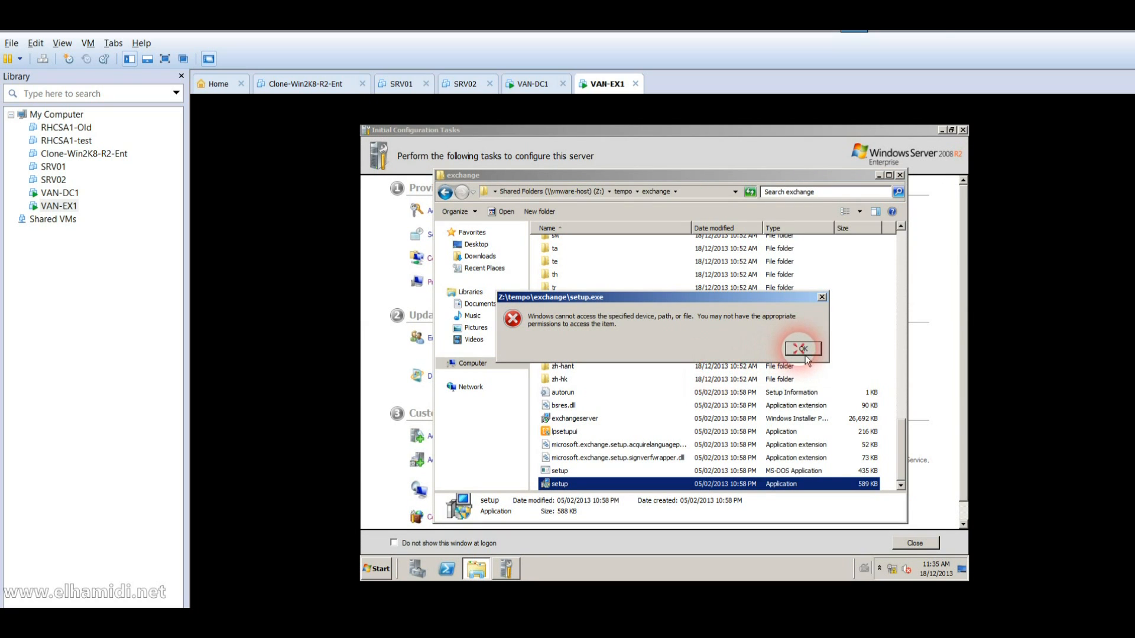
Step: Log the domain user off VAN-EX1 and sign back in as Administrator via Switch User
click(375, 567)
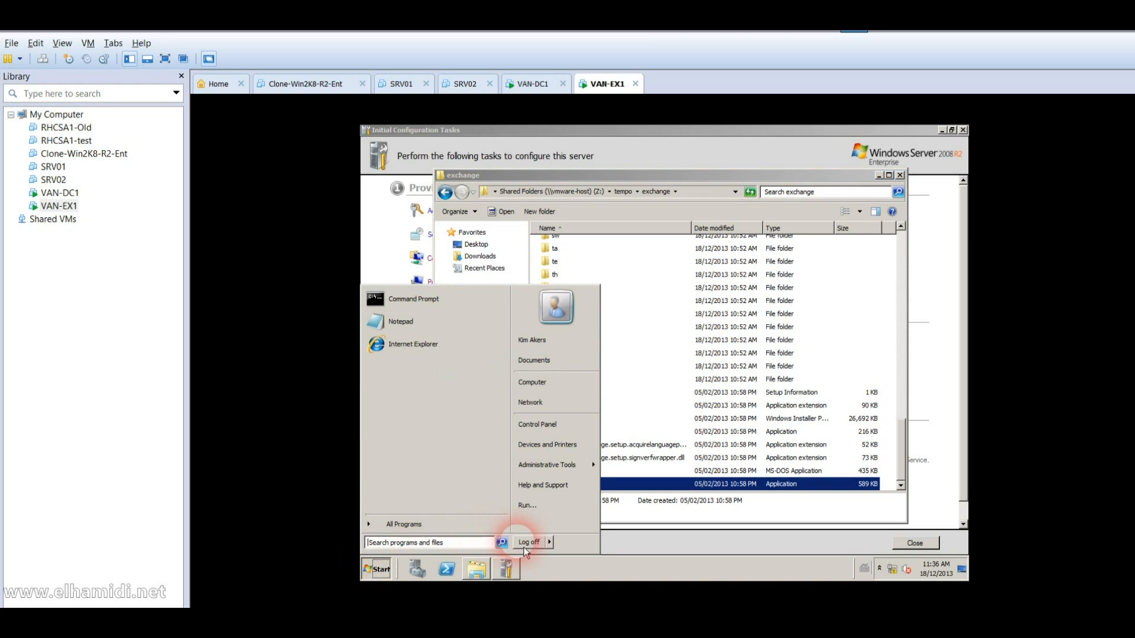
click(525, 548)
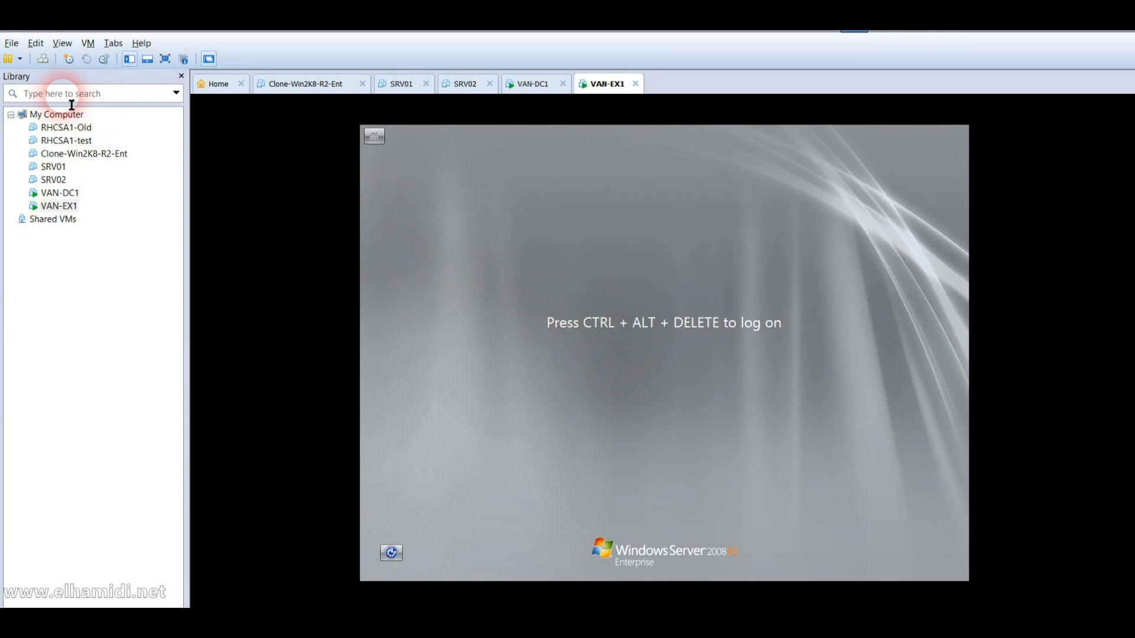
click(42, 59)
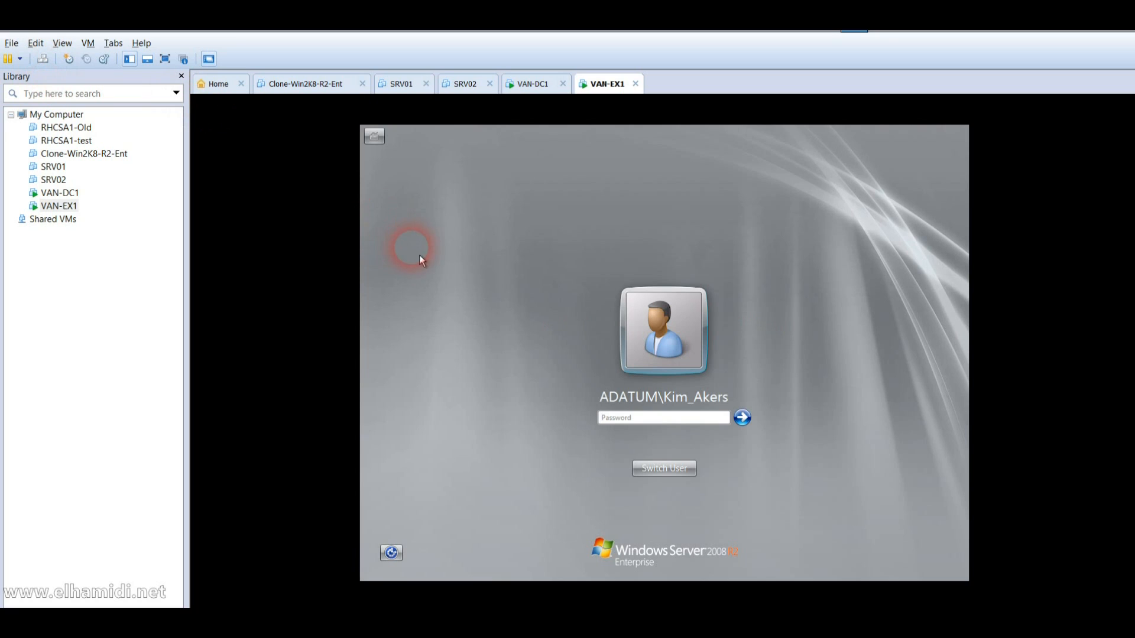
click(665, 468)
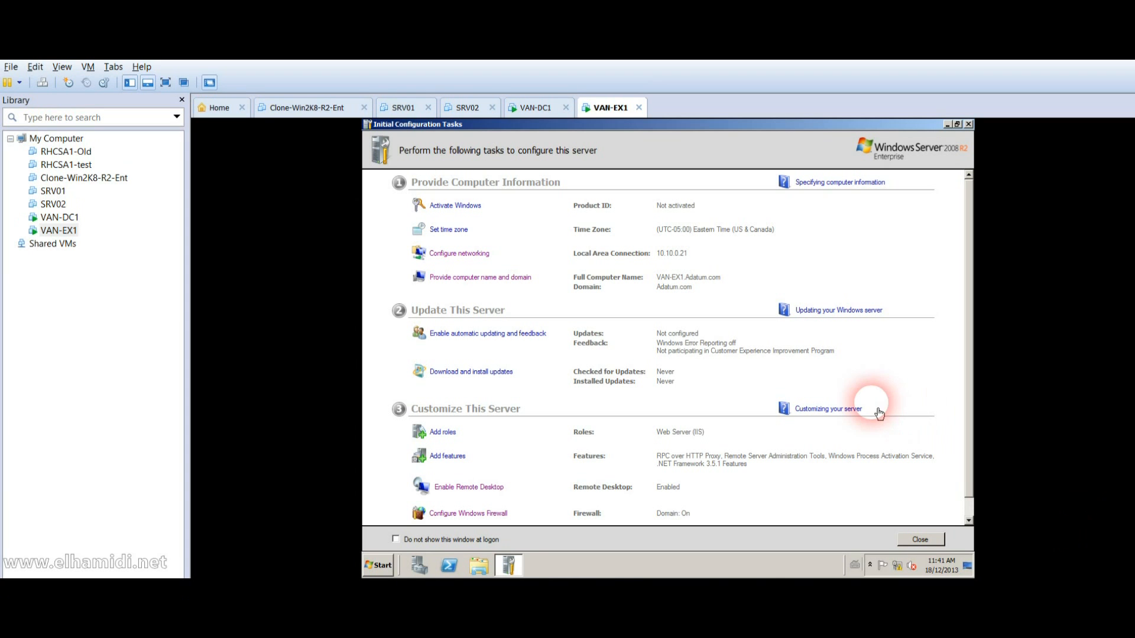
click(918, 545)
click(451, 567)
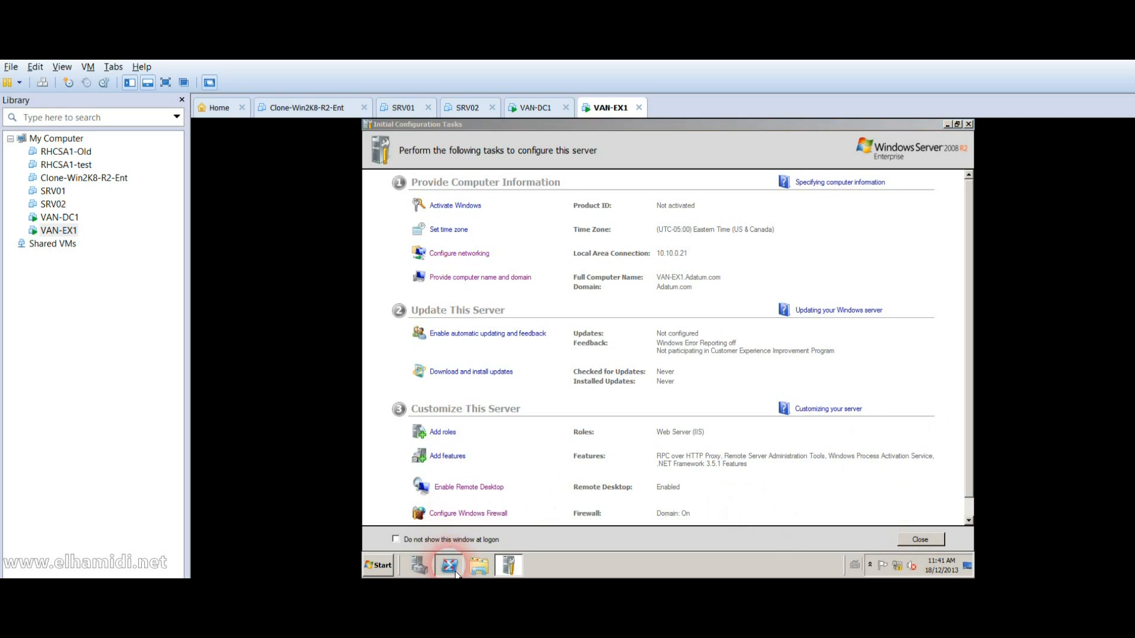
Step: Run Set-Service with -StartupType Automatic in PowerShell, with the service misspelled as NetTcportSahring
click(532, 265)
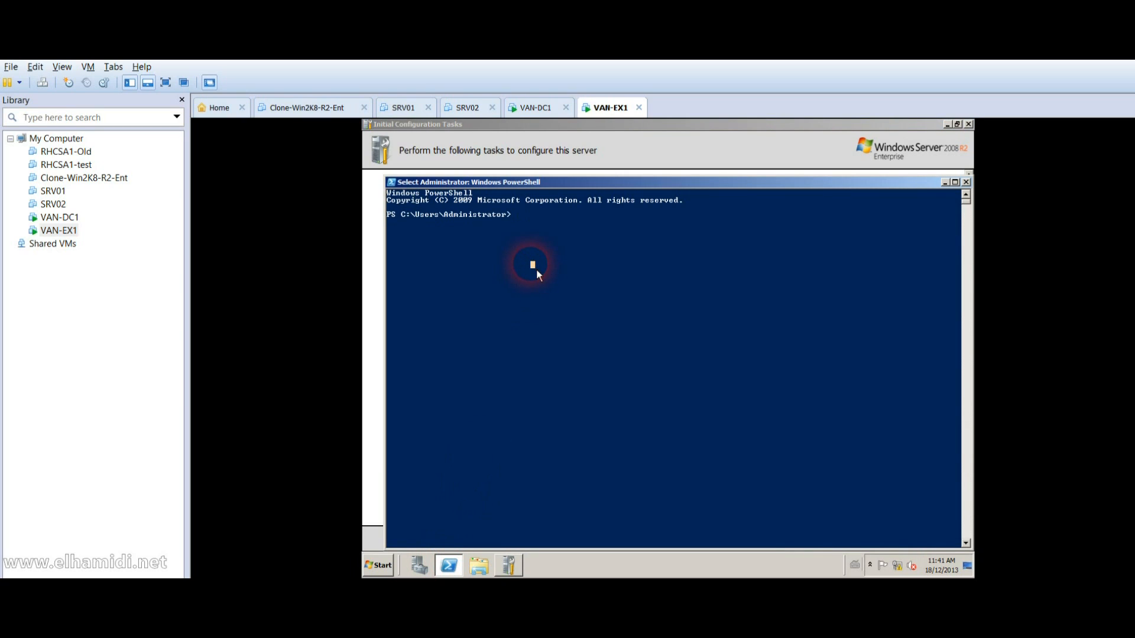
key(Escape)
text(Set-Service )
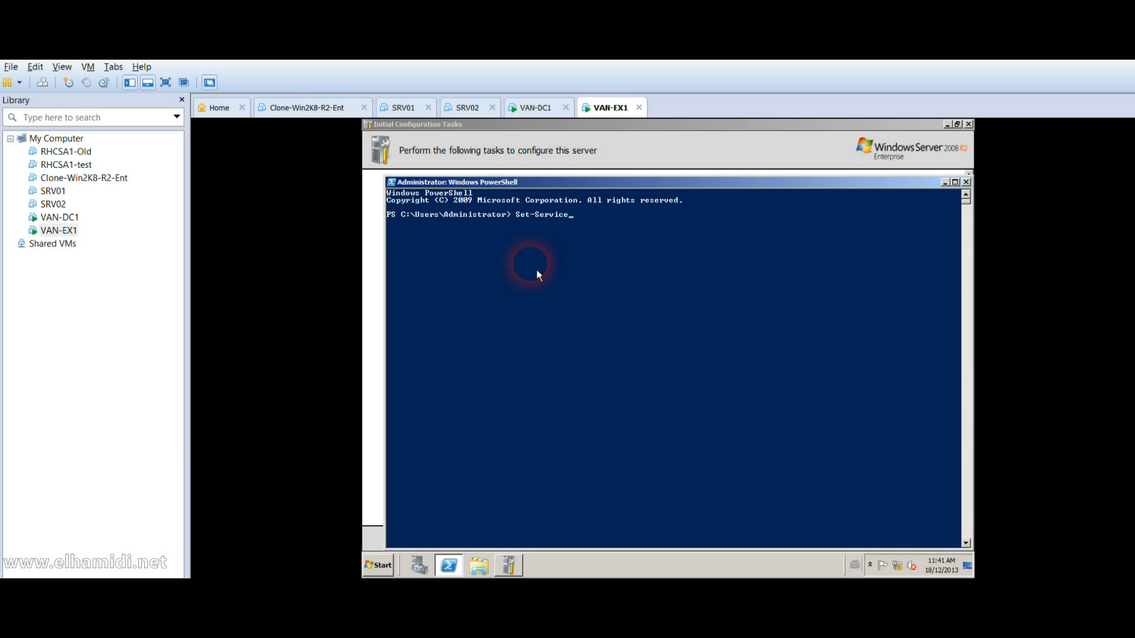
text(-Name NetTcportSahring SStartup)
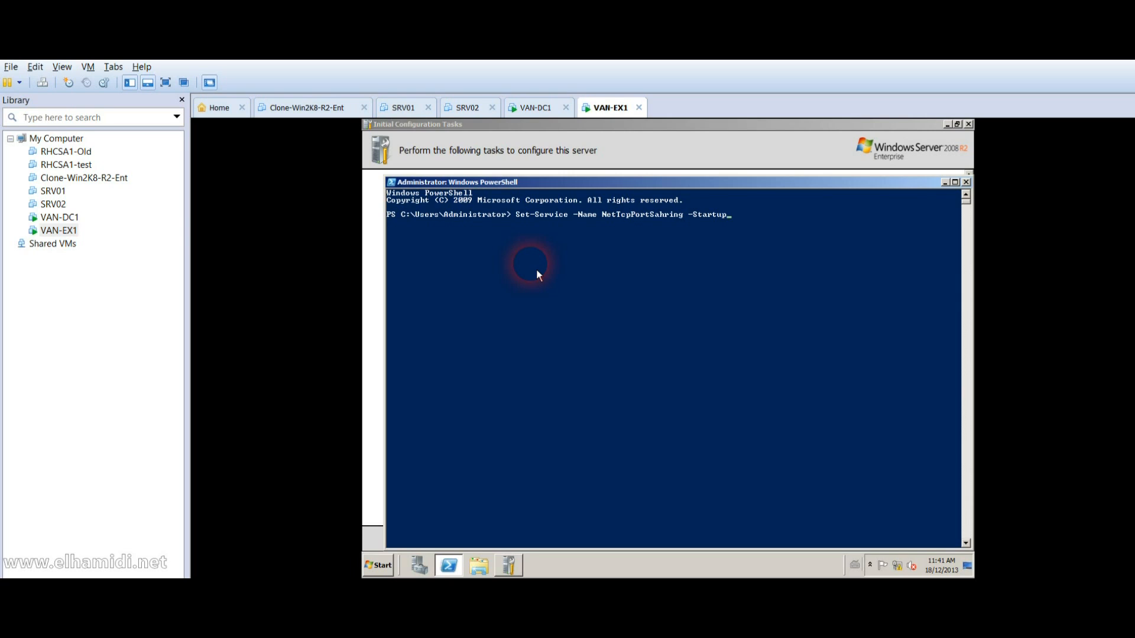
text(Type Automatic)
key(Return)
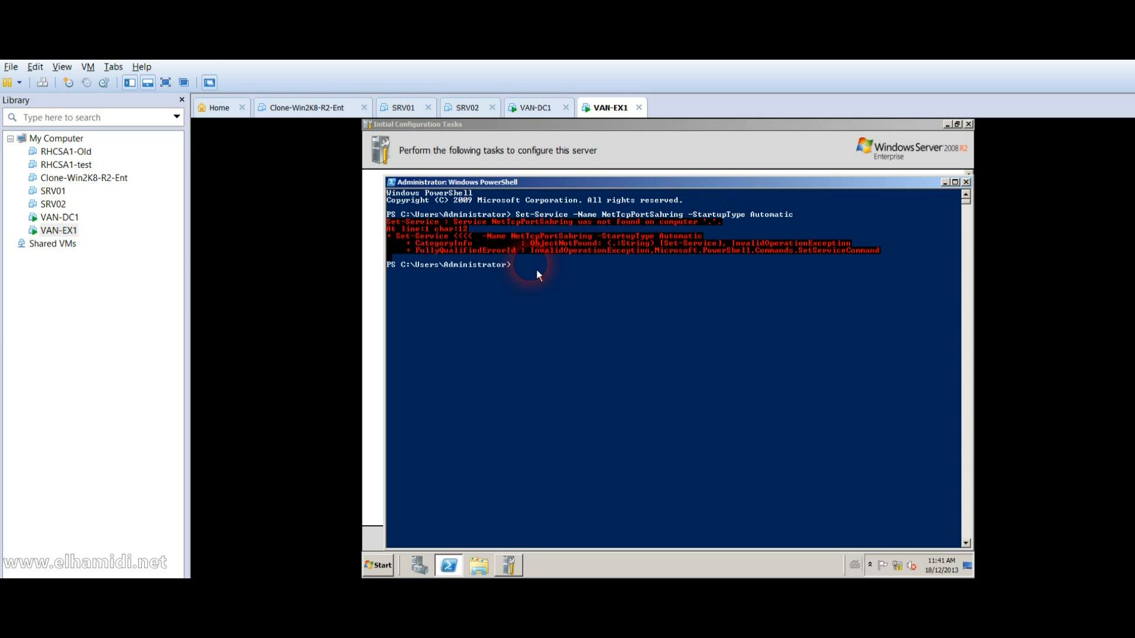
Step: Correct the service name to NetTcpPortSharing, rerun the command successfully, and close PowerShell
key(Up)
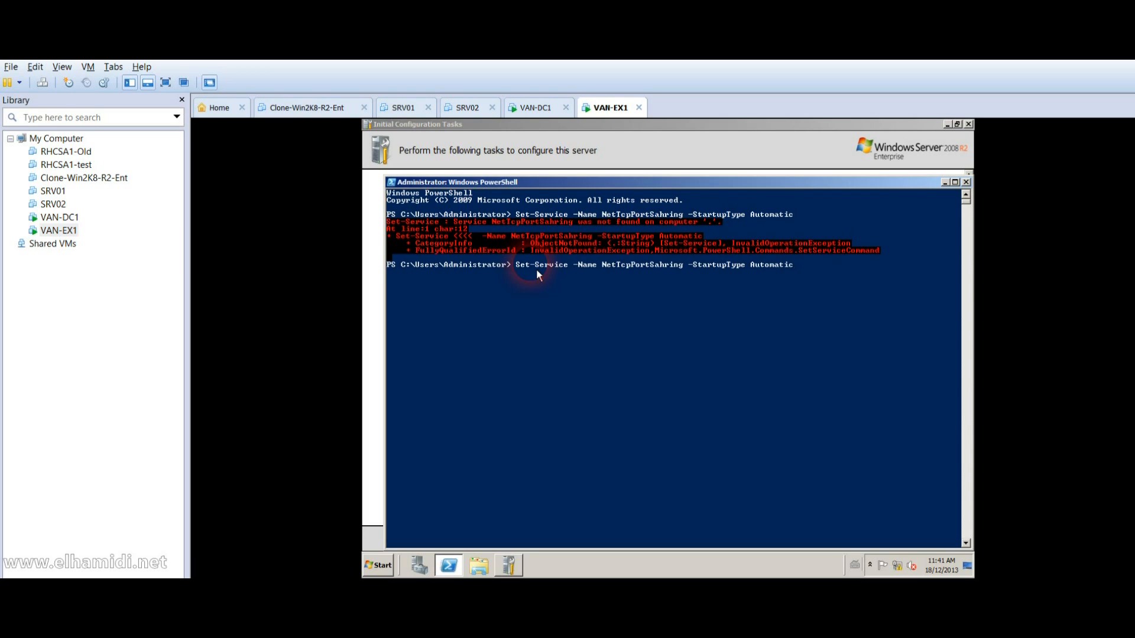
key(Left)
key(BackSpace)
text(a)
key(Return)
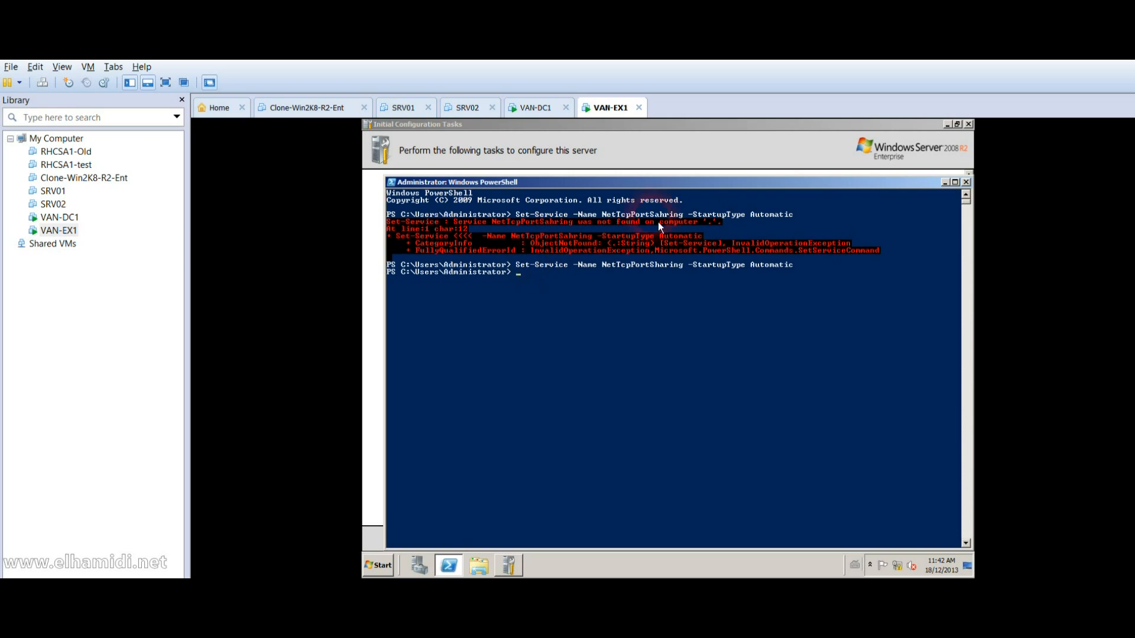
click(966, 182)
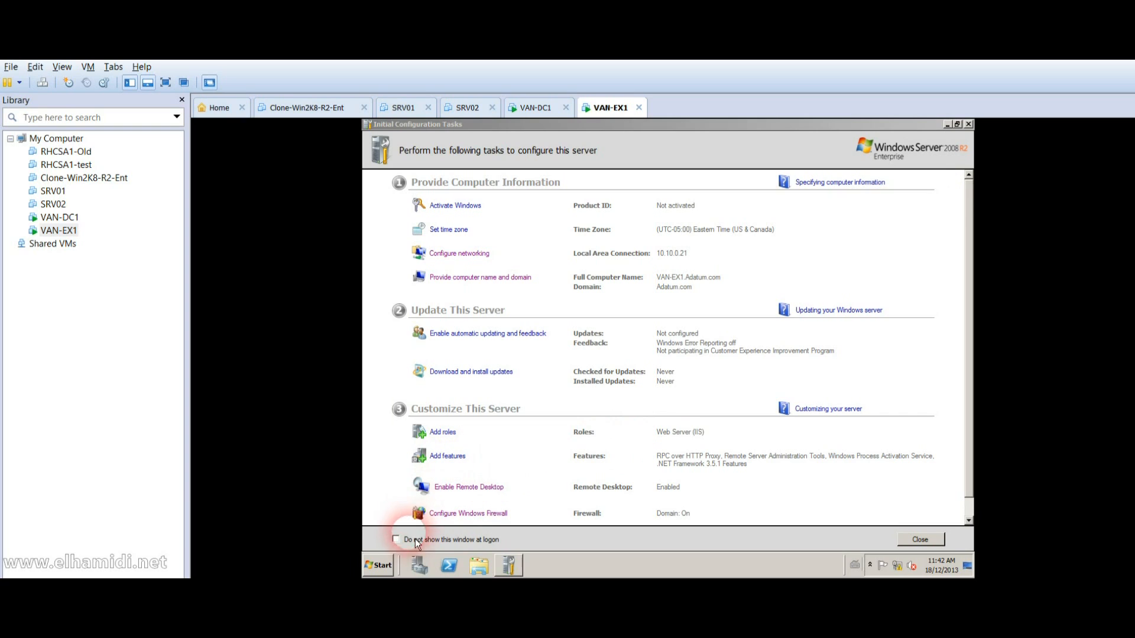
Step: Run setup.exe from Z:\tempo\exchange and start Step 4: Install Microsoft Exchange
click(383, 569)
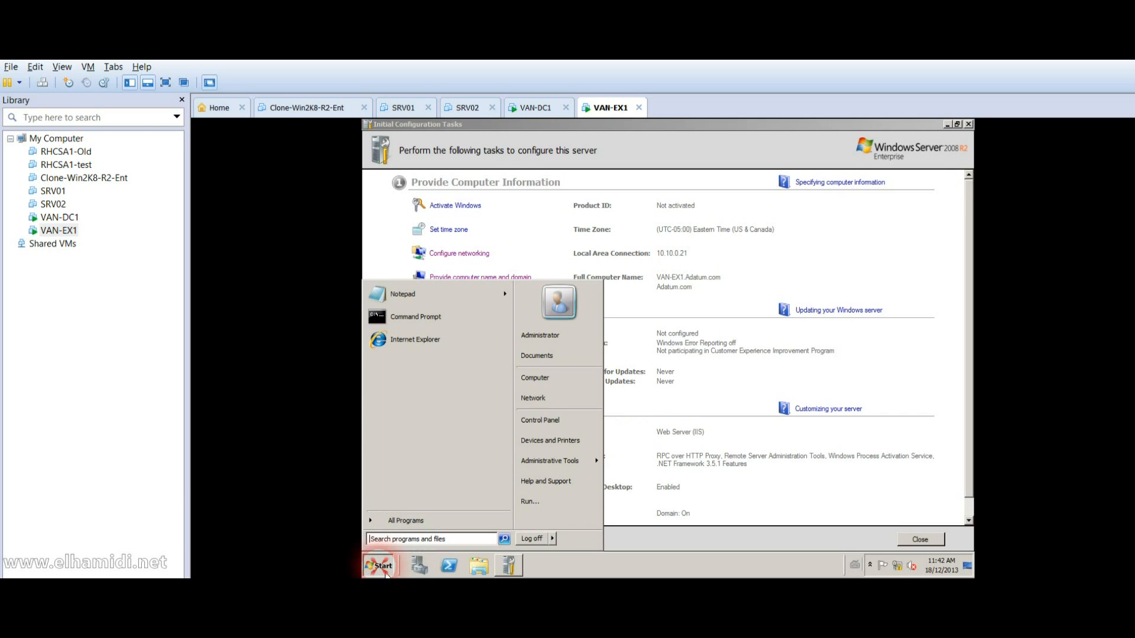
click(565, 387)
double_click(604, 337)
double_click(577, 254)
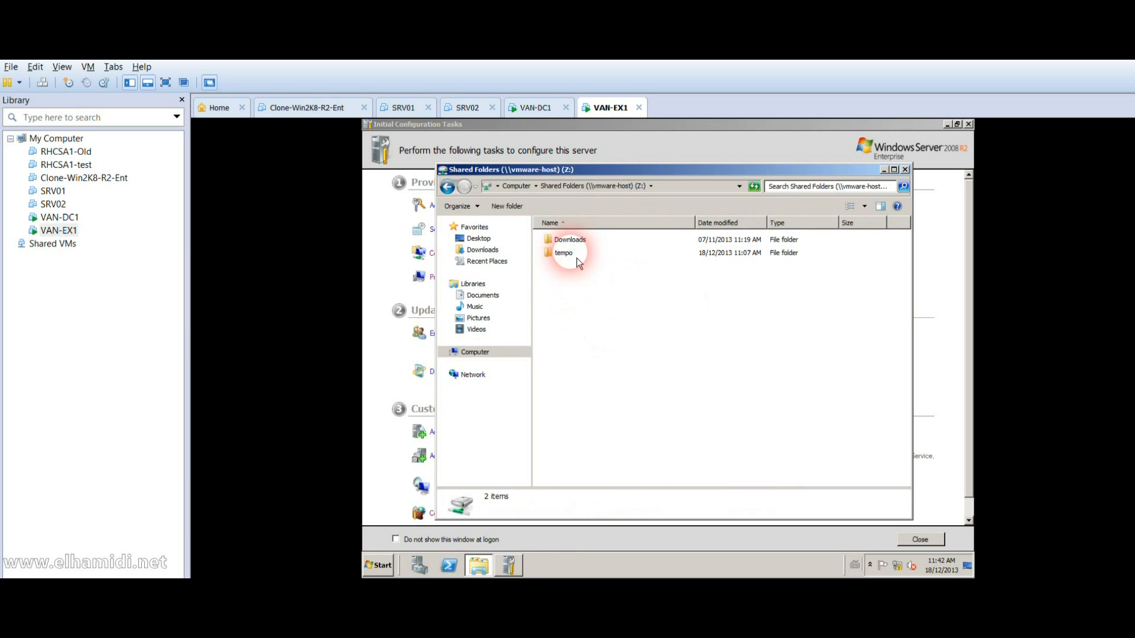
double_click(569, 239)
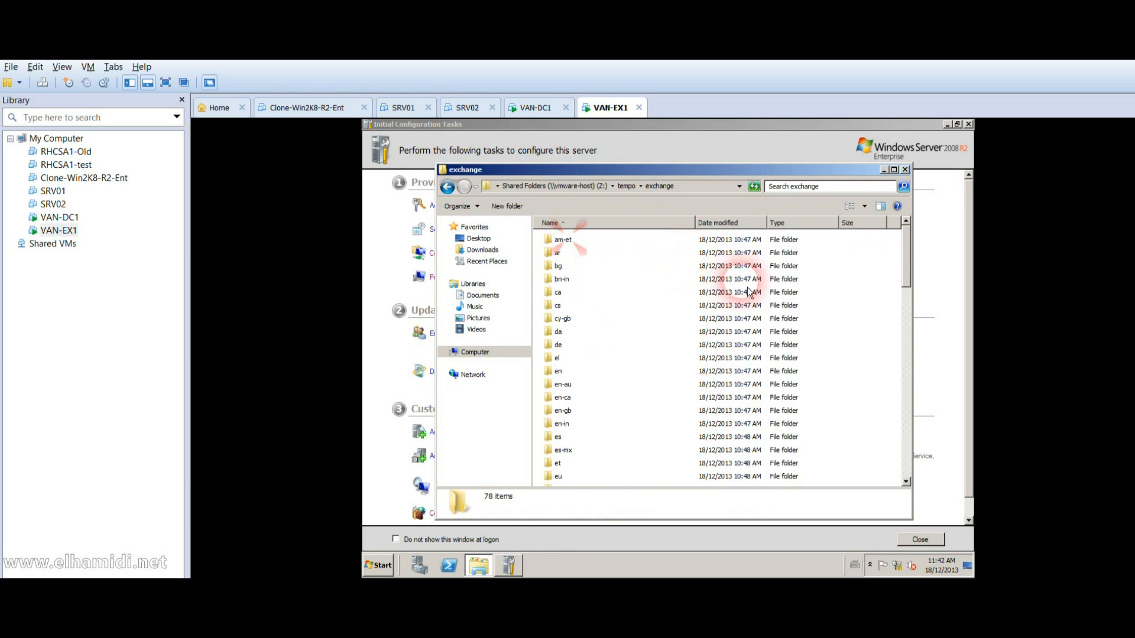
drag(913, 262, 915, 470)
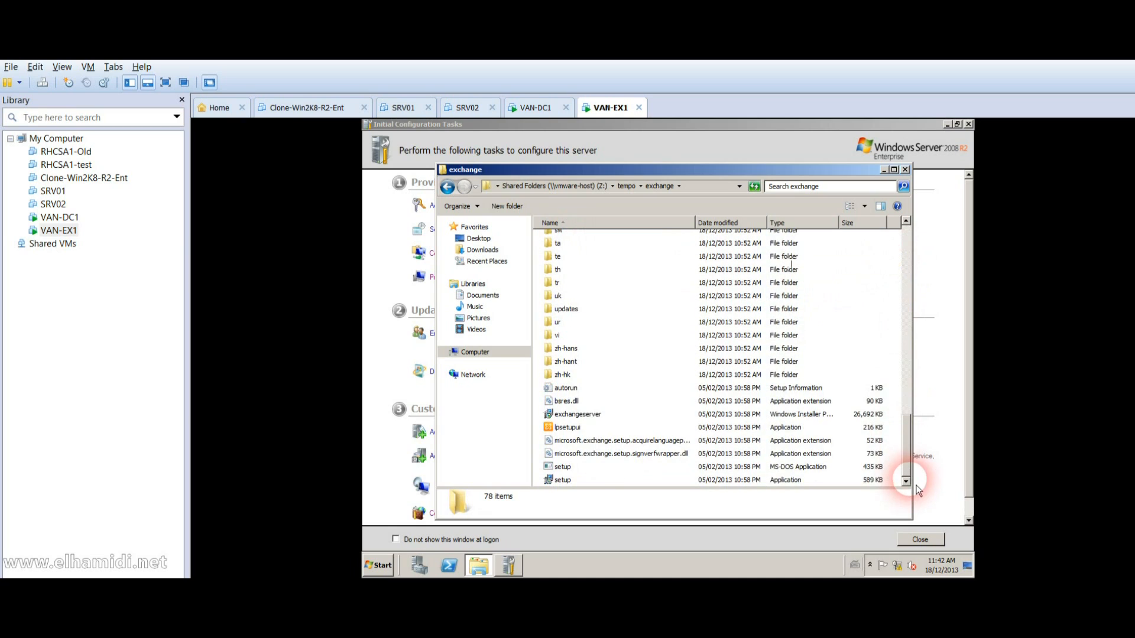
double_click(648, 483)
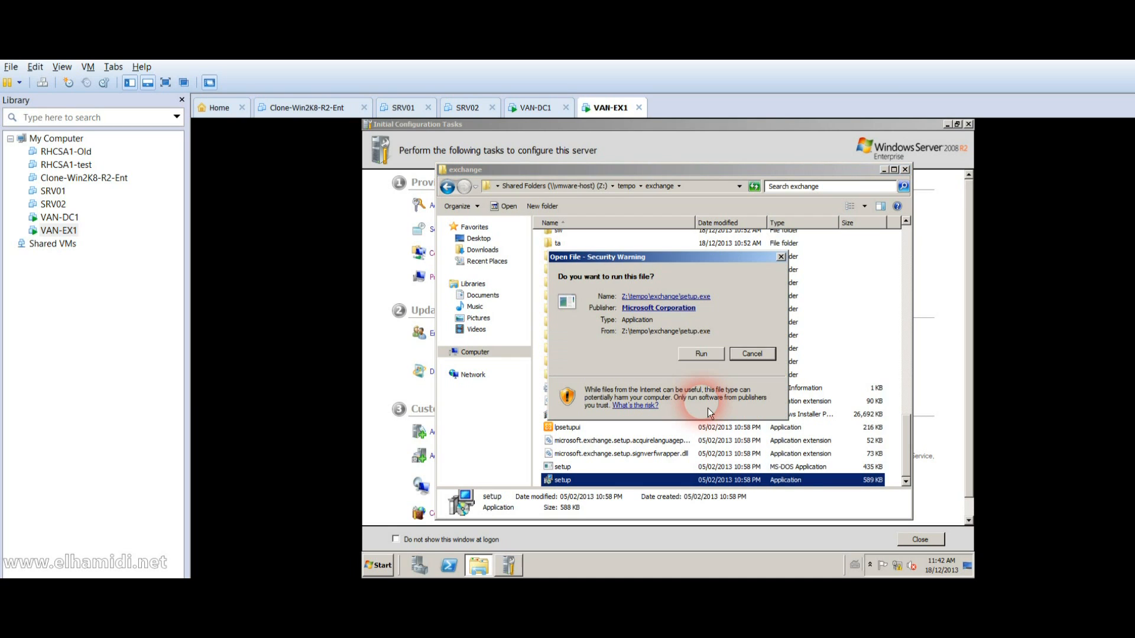
click(712, 357)
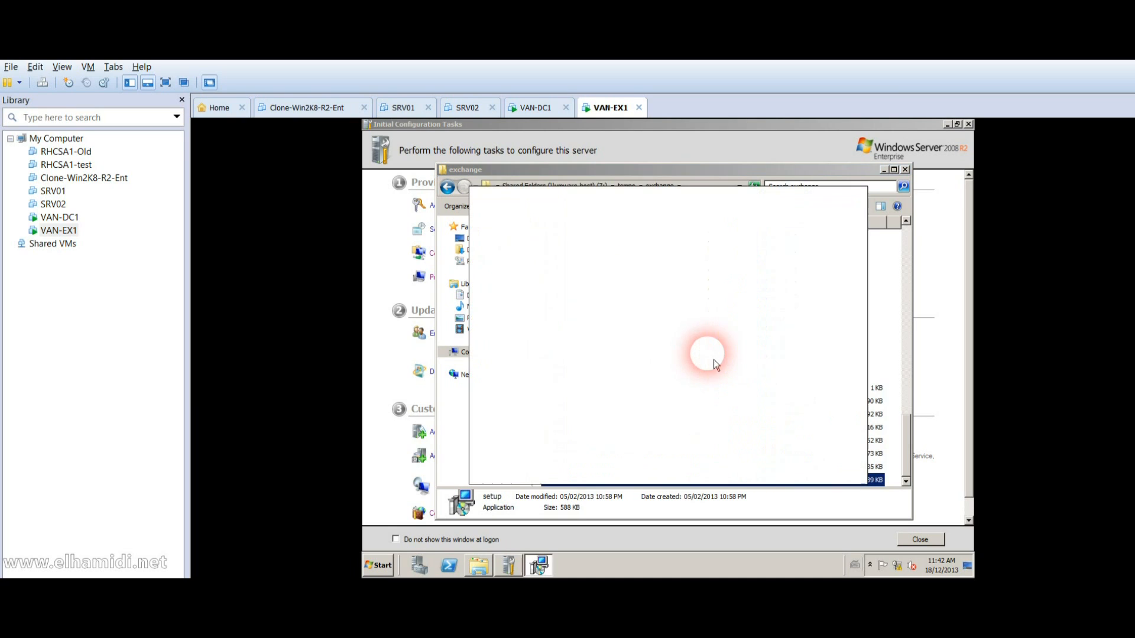
click(702, 324)
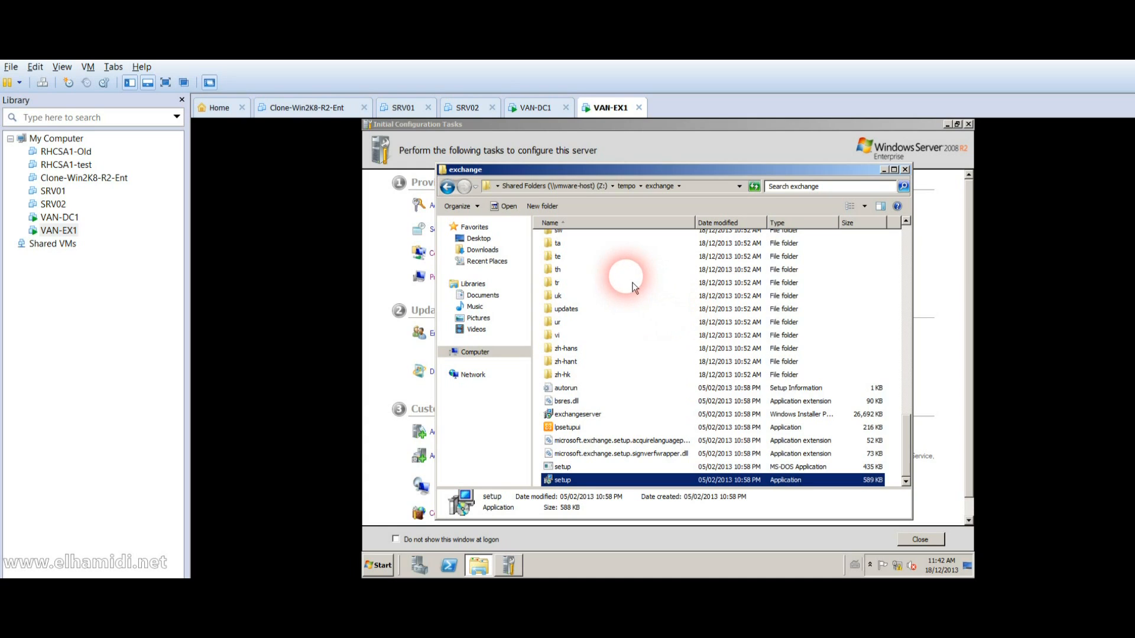
Step: Look inside the Downloads folder on the shared drive, then close the file browser
click(602, 189)
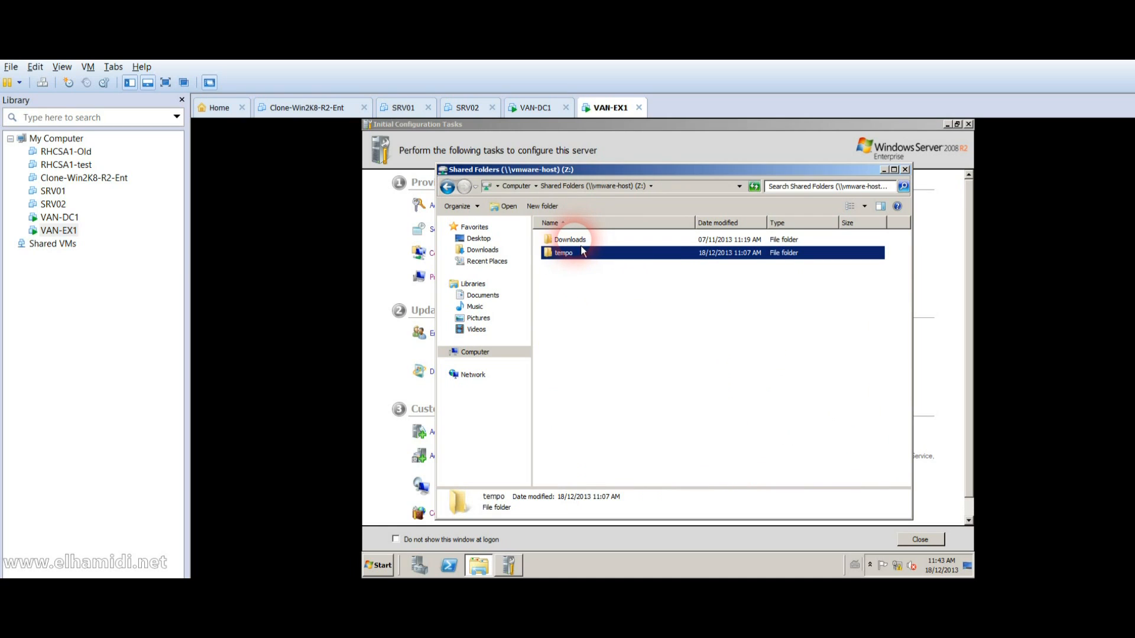
double_click(578, 241)
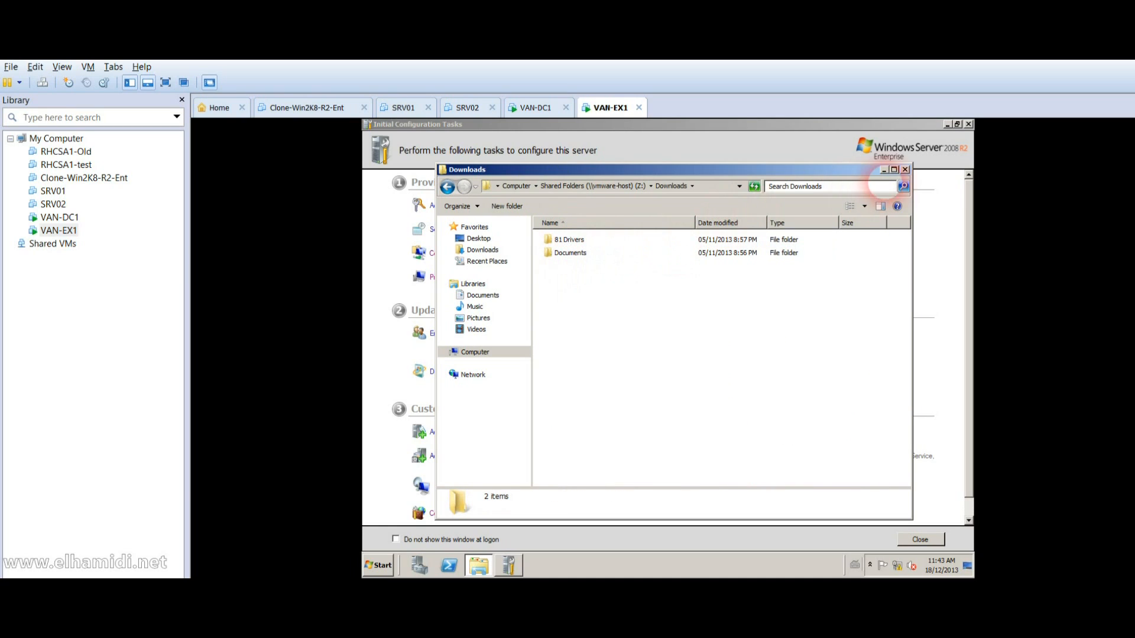
click(905, 170)
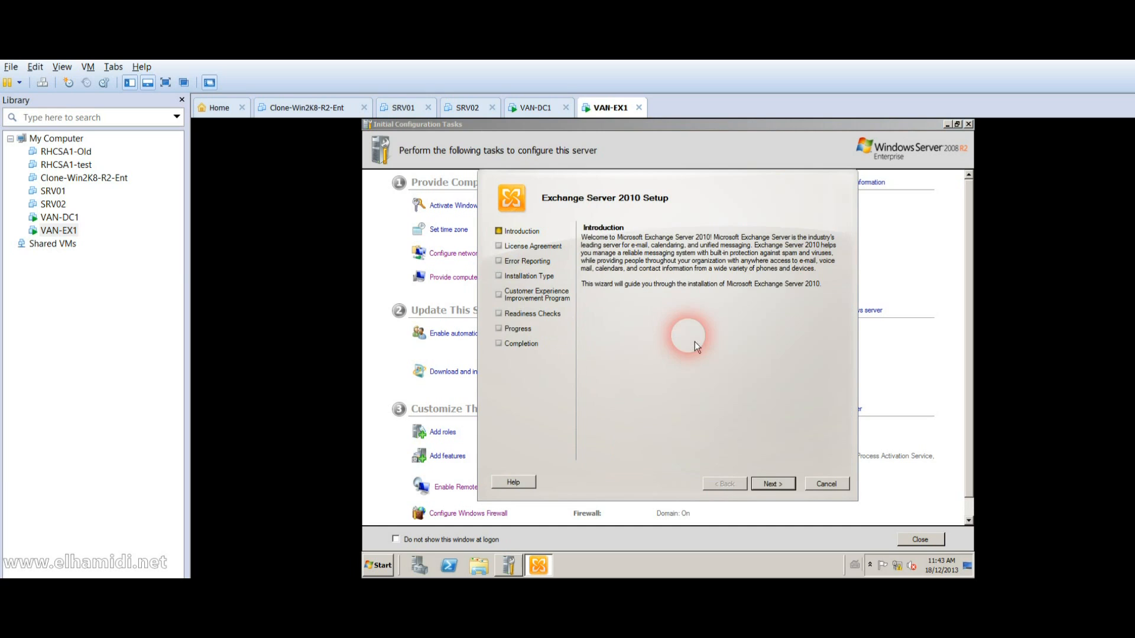
Step: Accept the Exchange license terms, keep Error Reporting set to No, and choose Typical Exchange Server Installation
click(783, 484)
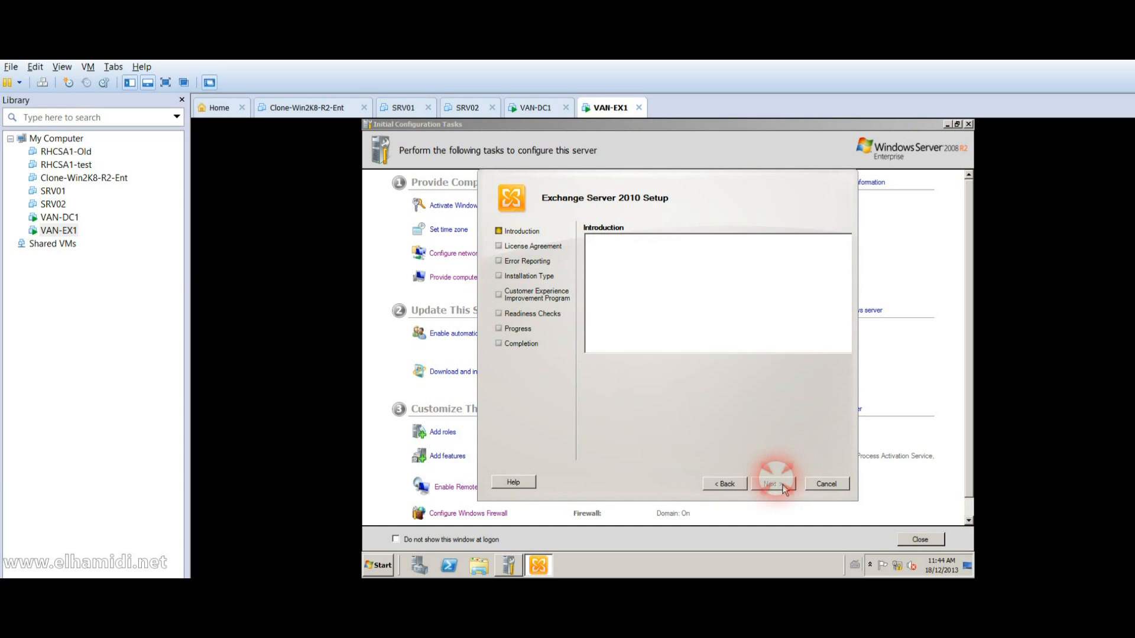
click(665, 408)
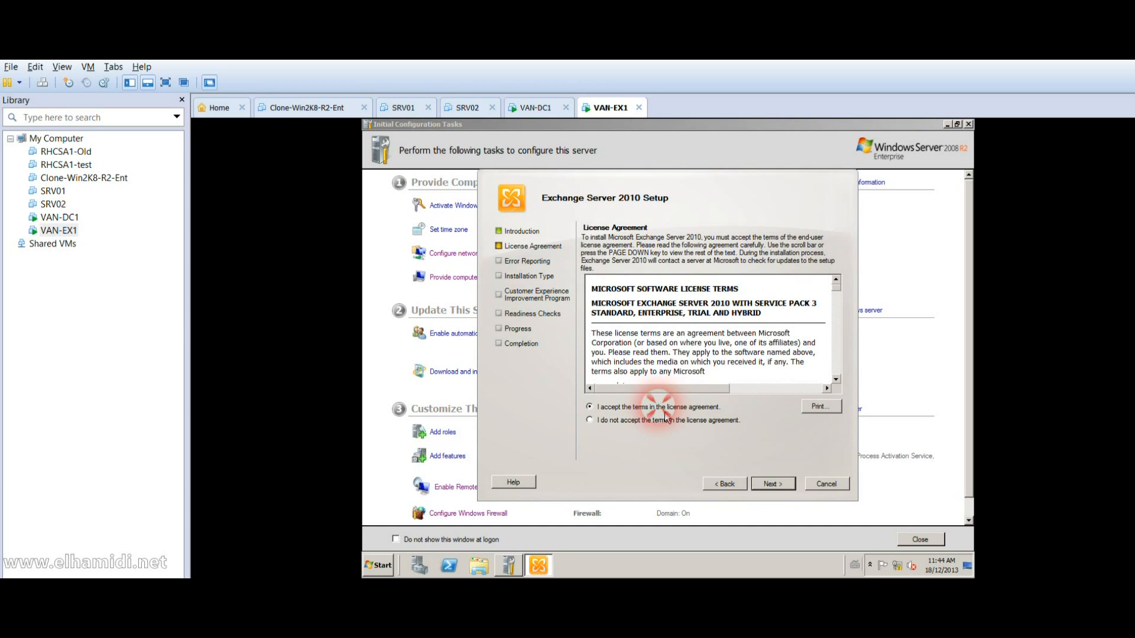
click(779, 484)
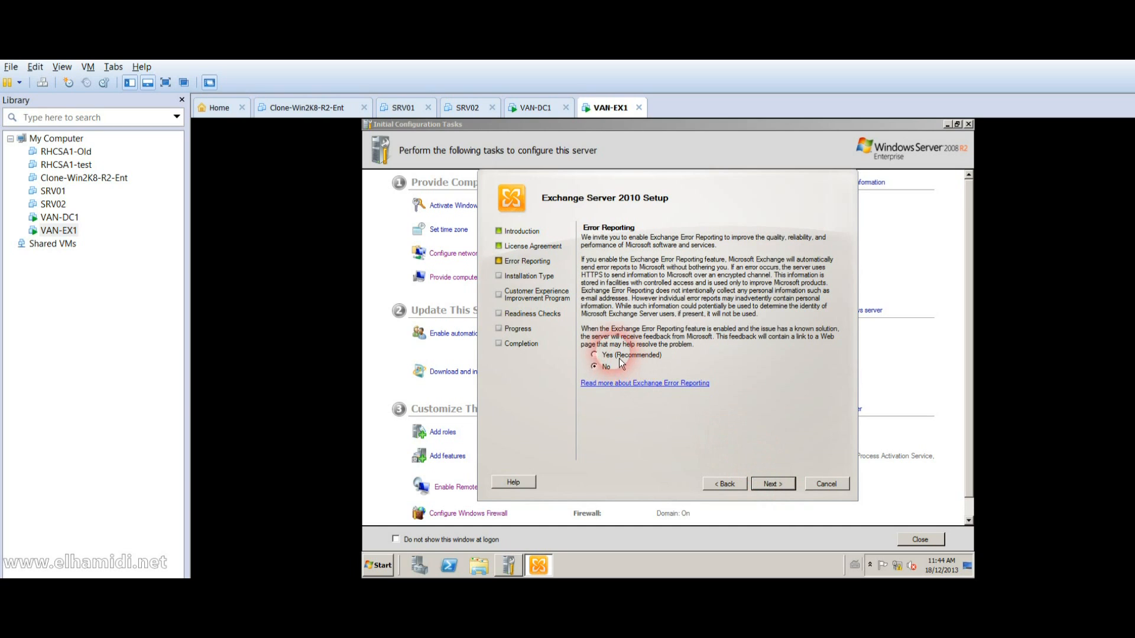
click(772, 485)
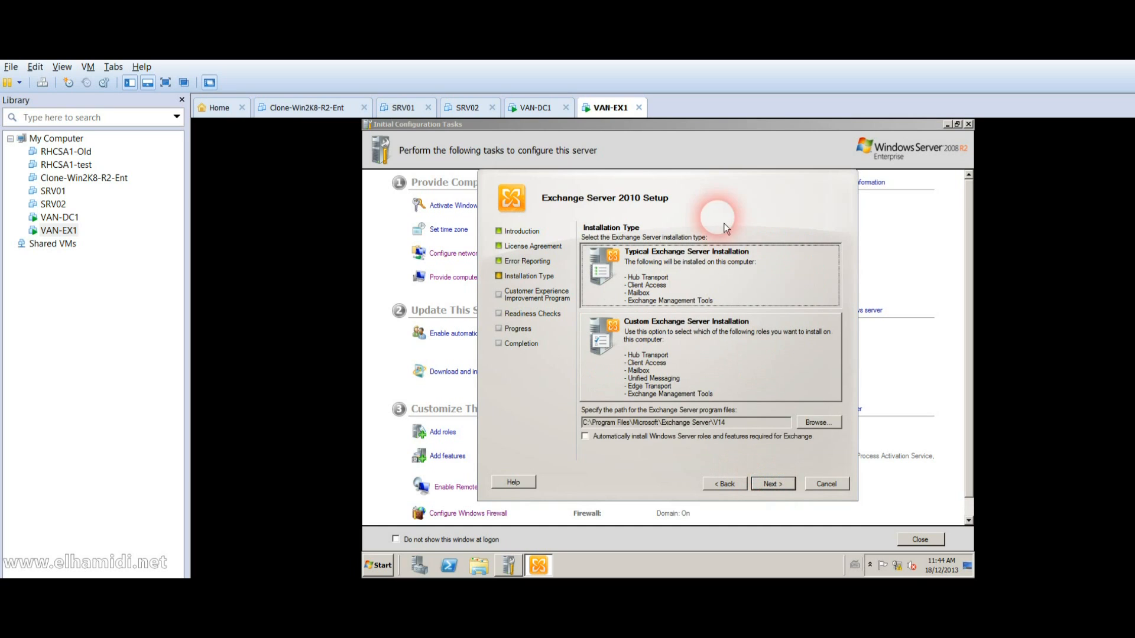
click(693, 266)
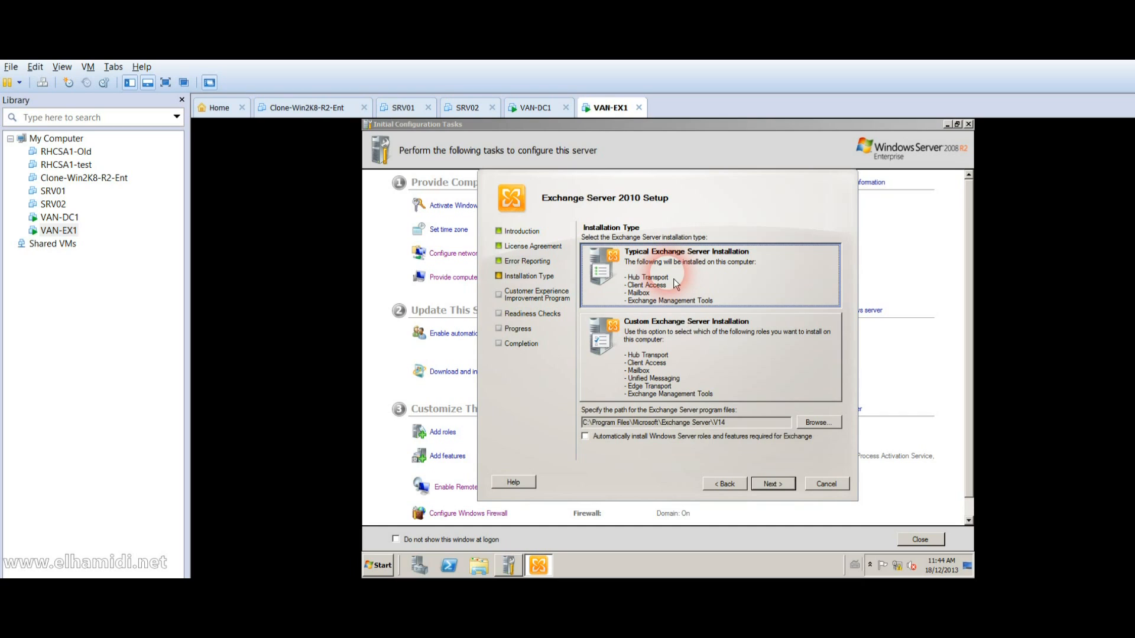
click(679, 289)
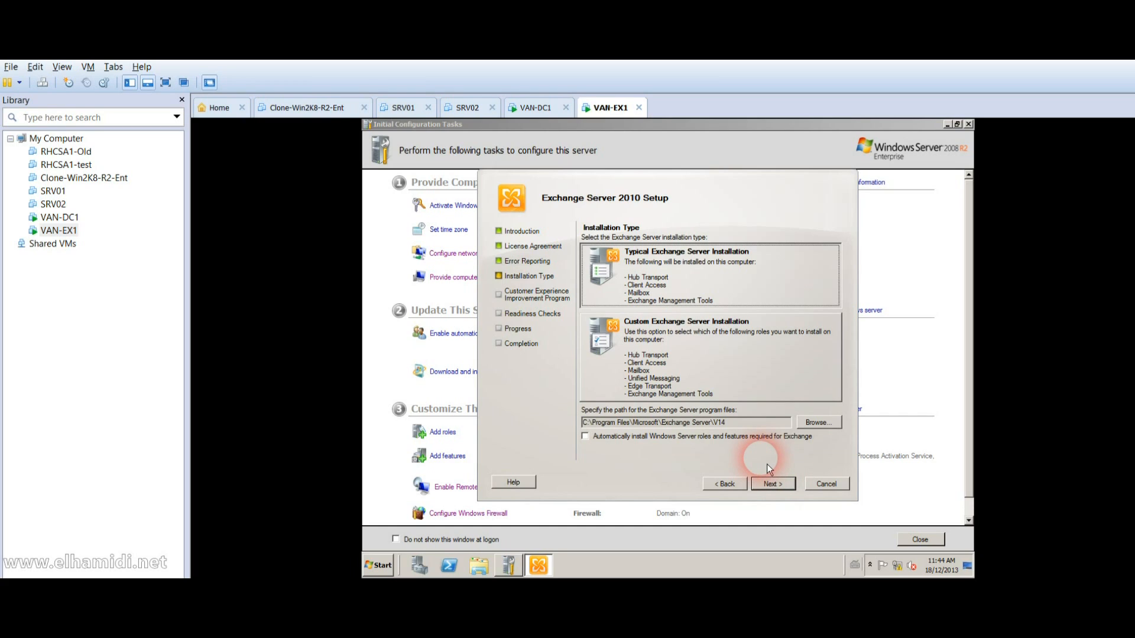
click(735, 289)
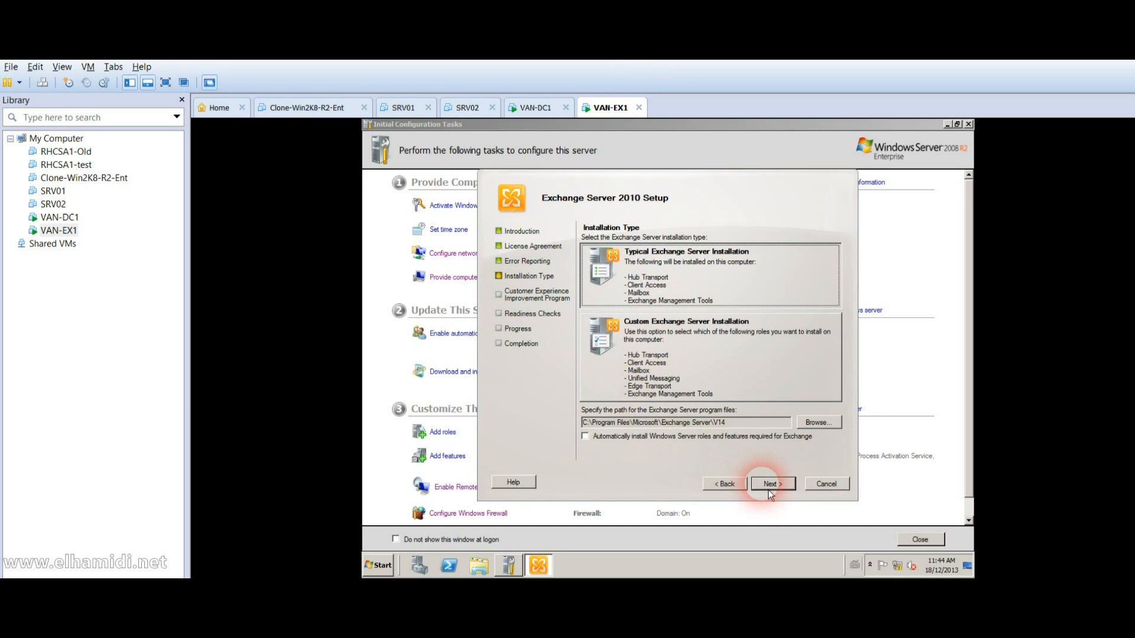
Step: Enable automatic install of Windows Server roles, pass Client Settings and external domain, and decline CEIP
click(760, 443)
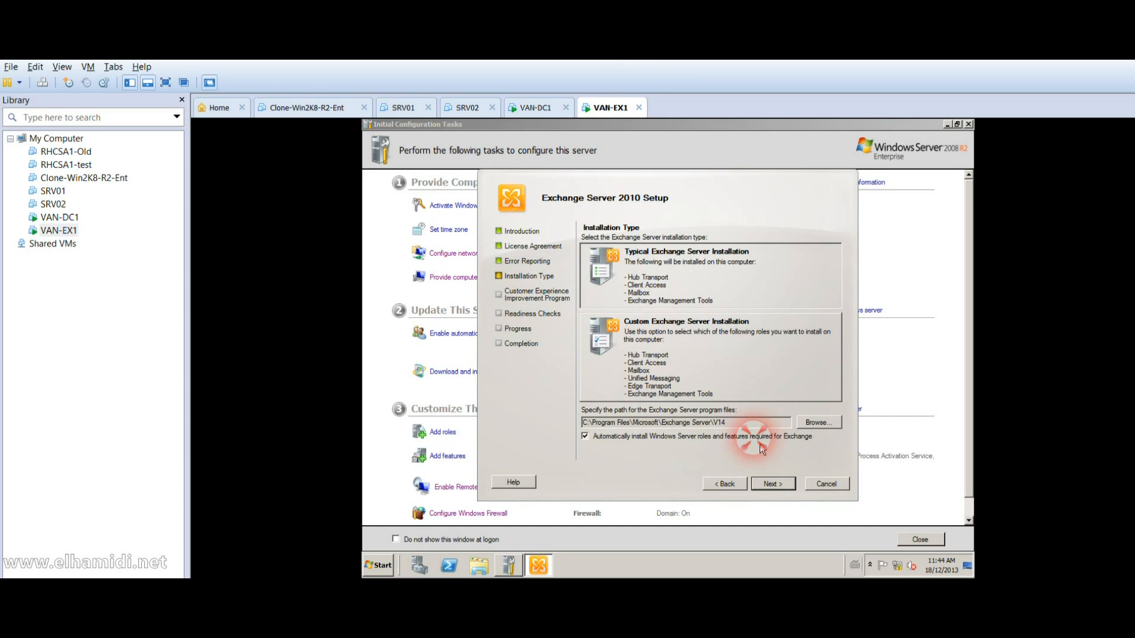
click(782, 486)
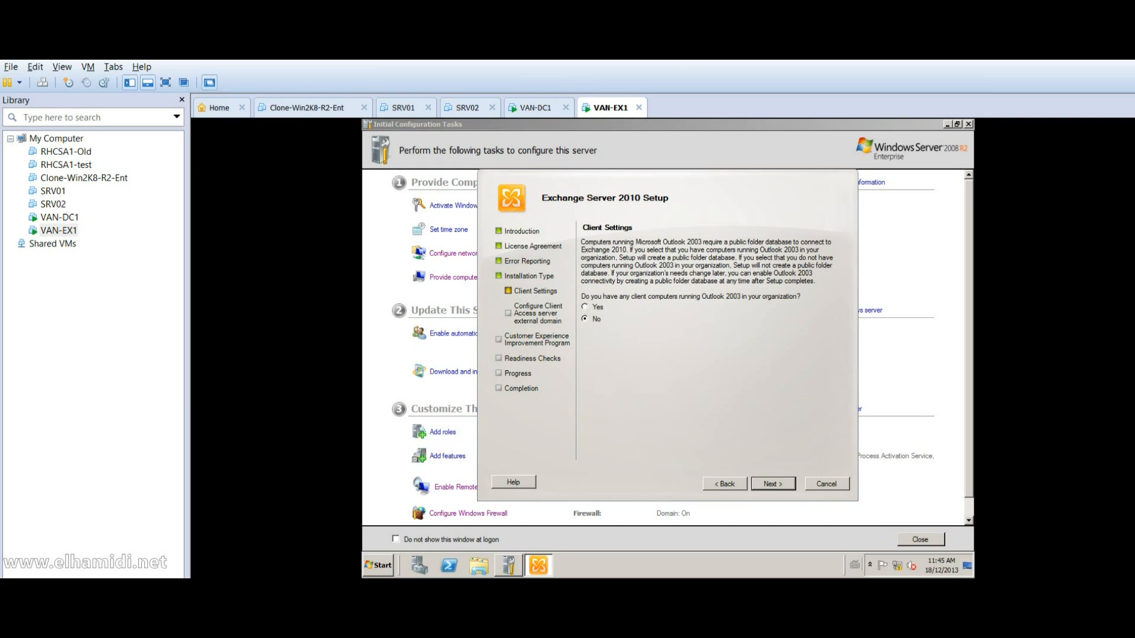
click(785, 495)
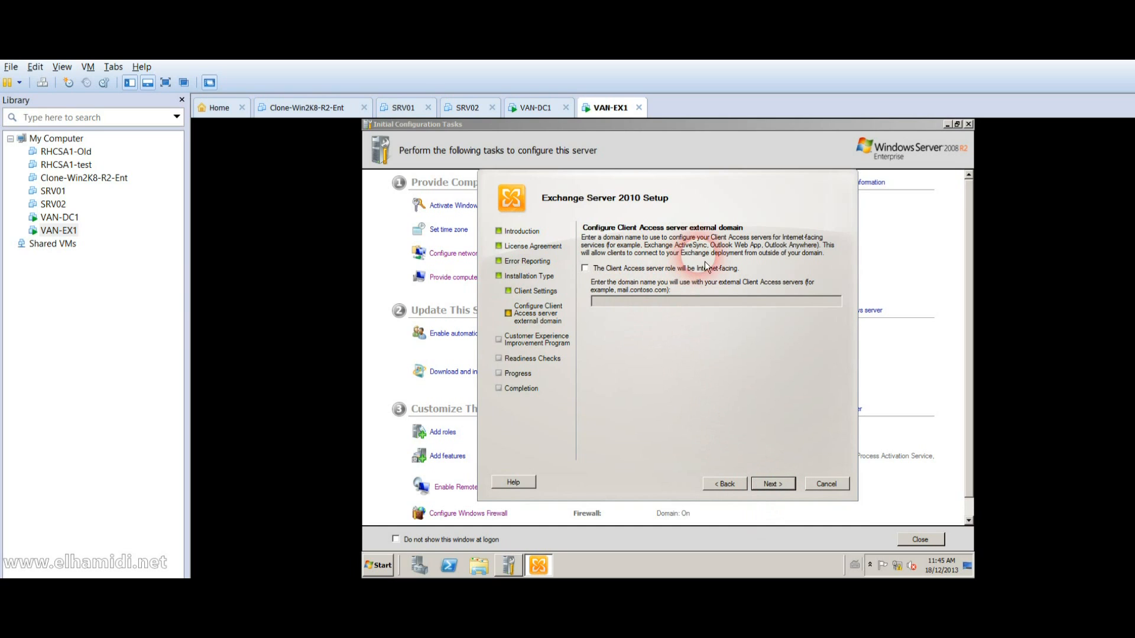
click(770, 485)
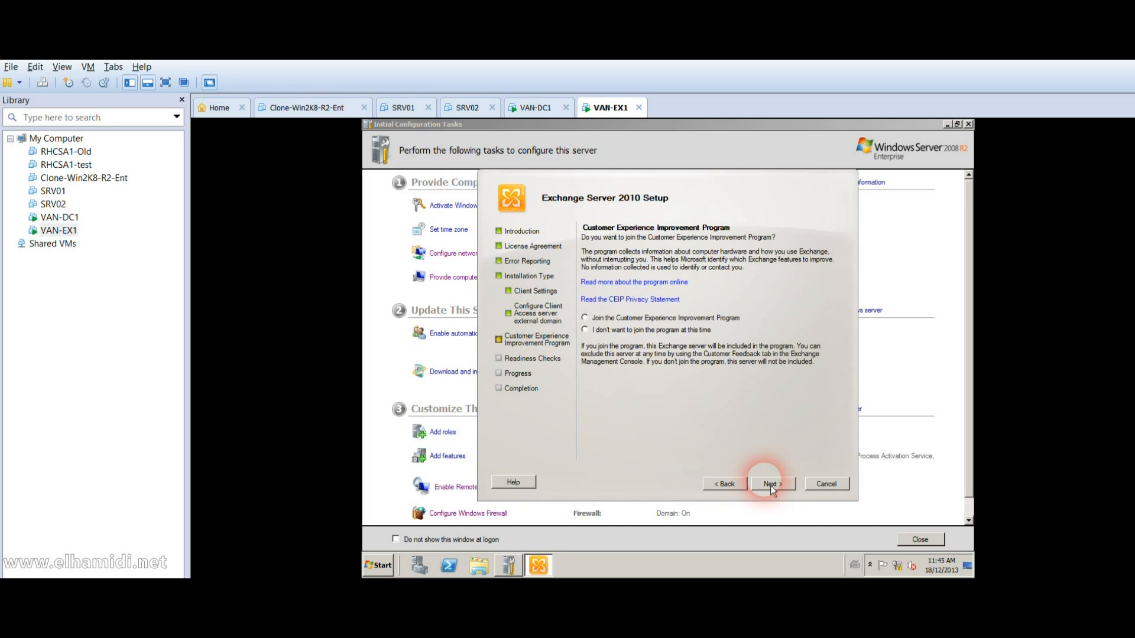
click(680, 329)
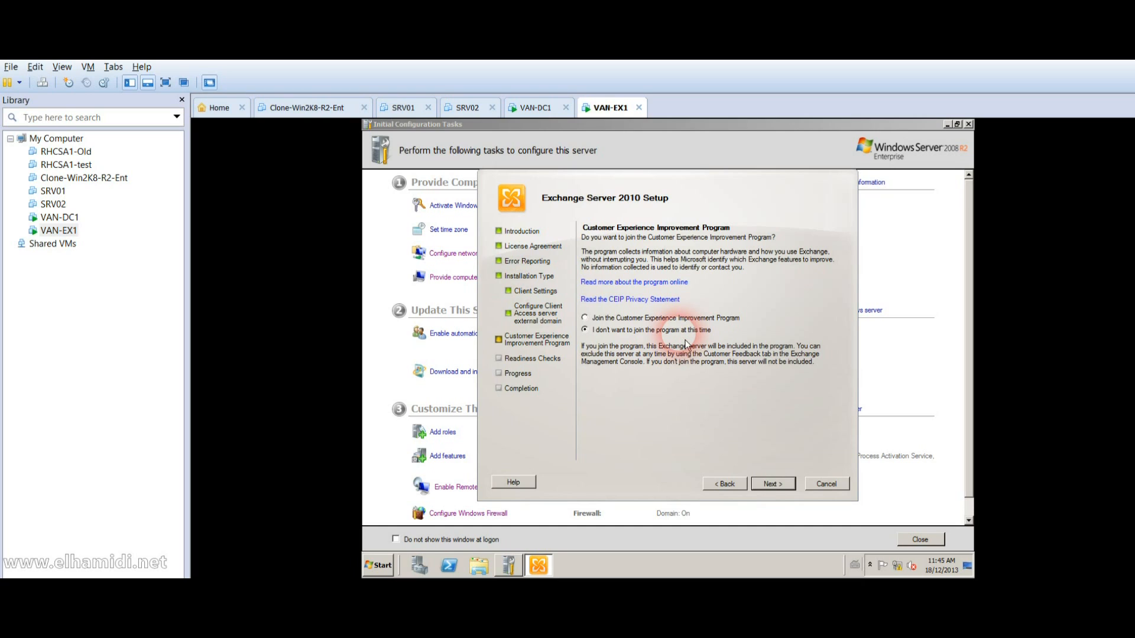
Step: Run the Readiness Checks and scroll the results down to the failed Mailbox Role Prerequisites
click(778, 491)
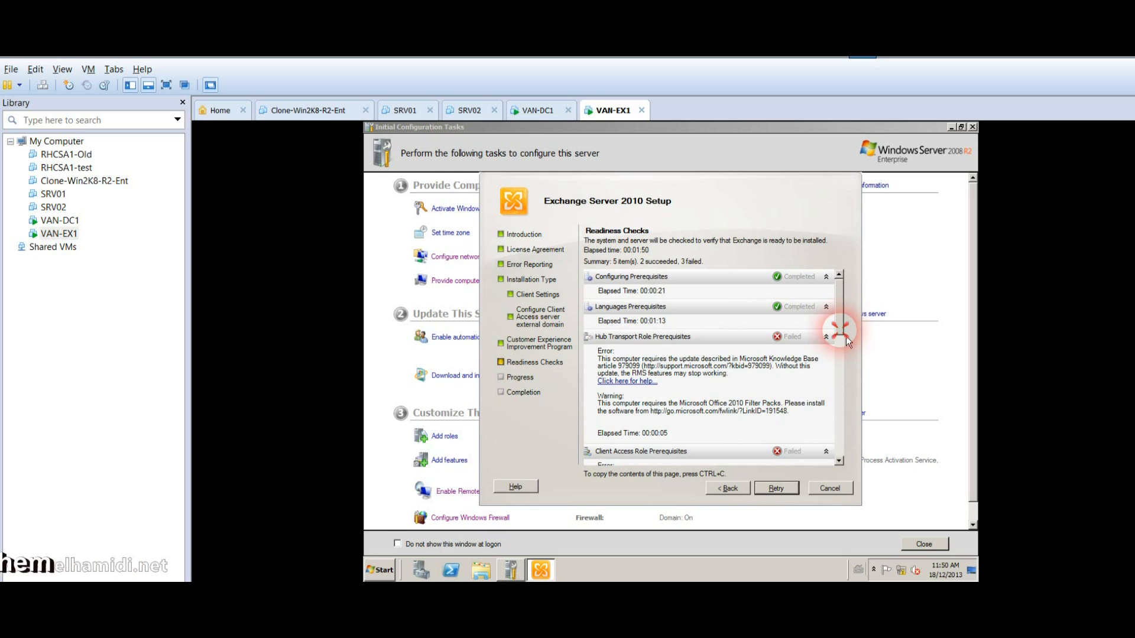
drag(837, 382, 837, 409)
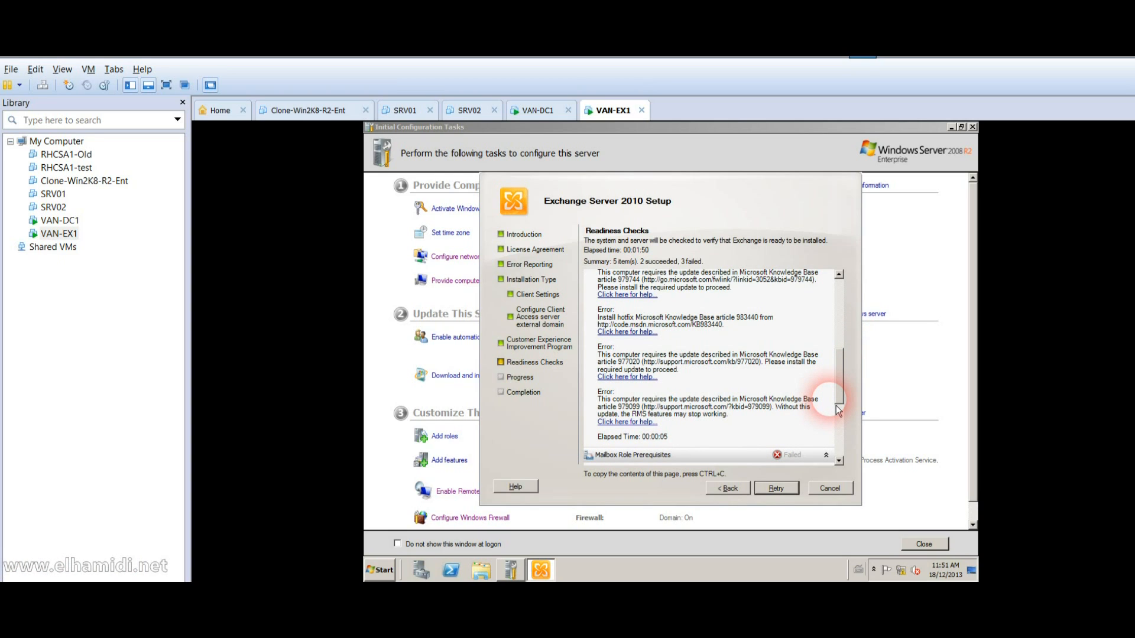
click(842, 423)
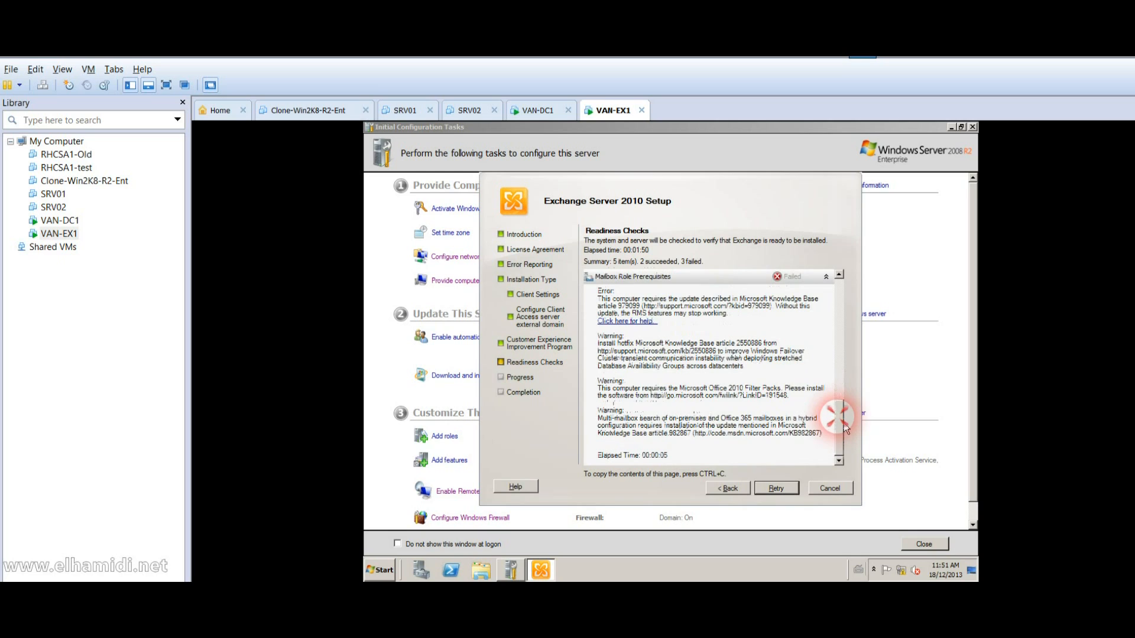